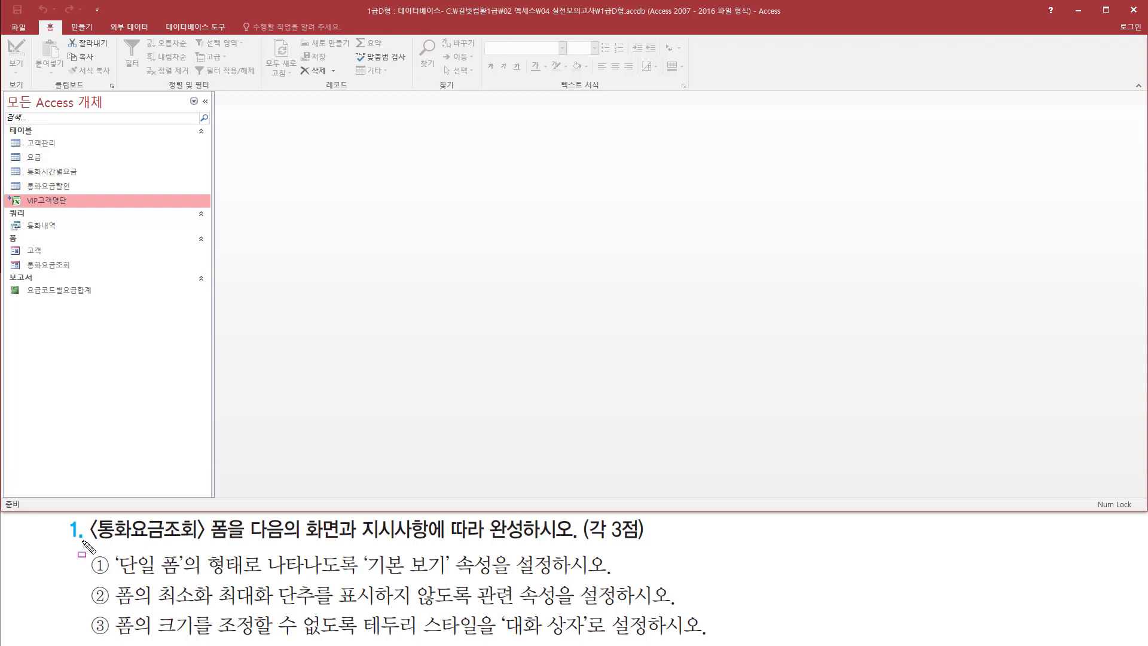
Step: Open the 통화요금조회 form in Form view
mouse_move(85, 546)
left_mouse_down()
mouse_move(234, 549)
mouse_move(229, 518)
left_mouse_up()
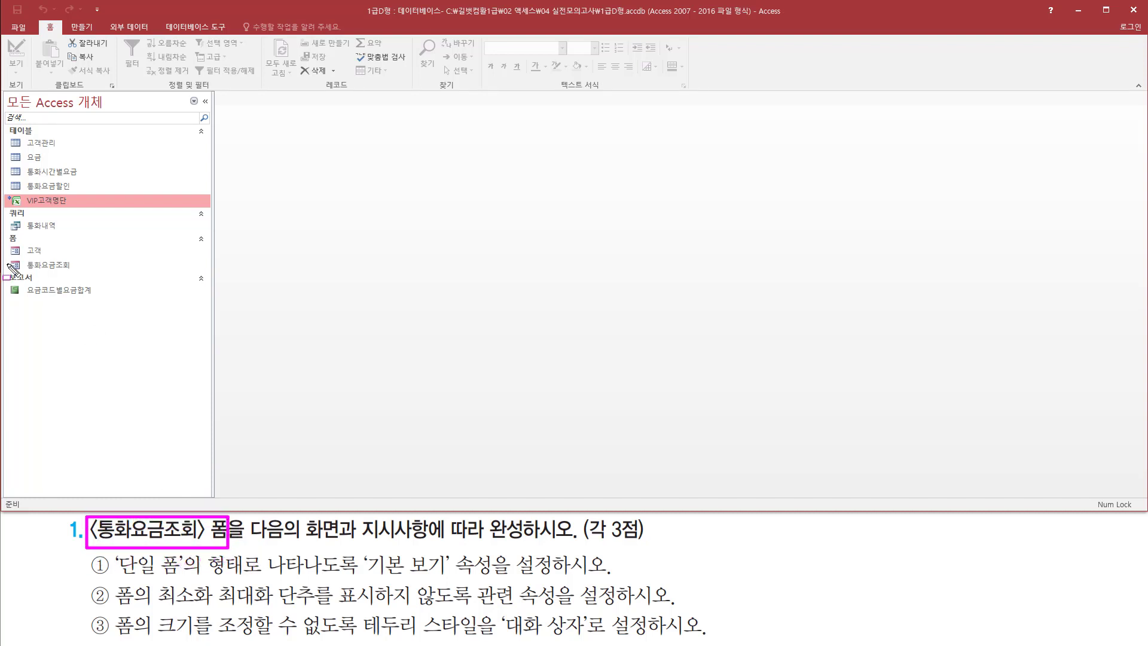
left_click_drag(8, 256, 82, 275)
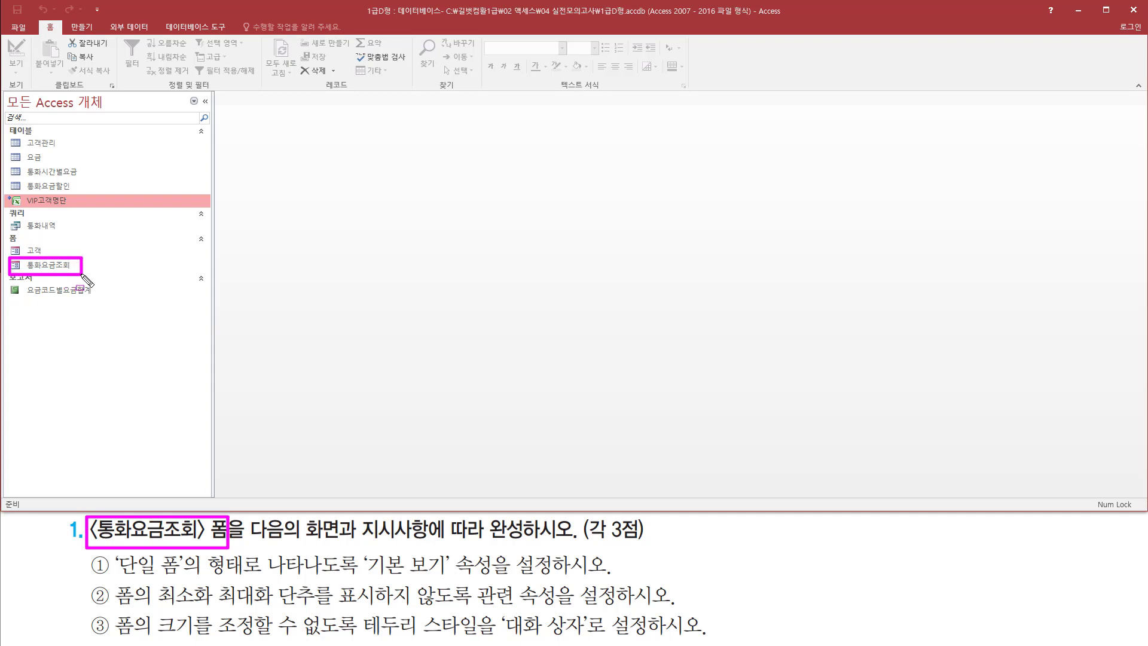
left_click_drag(240, 543, 575, 544)
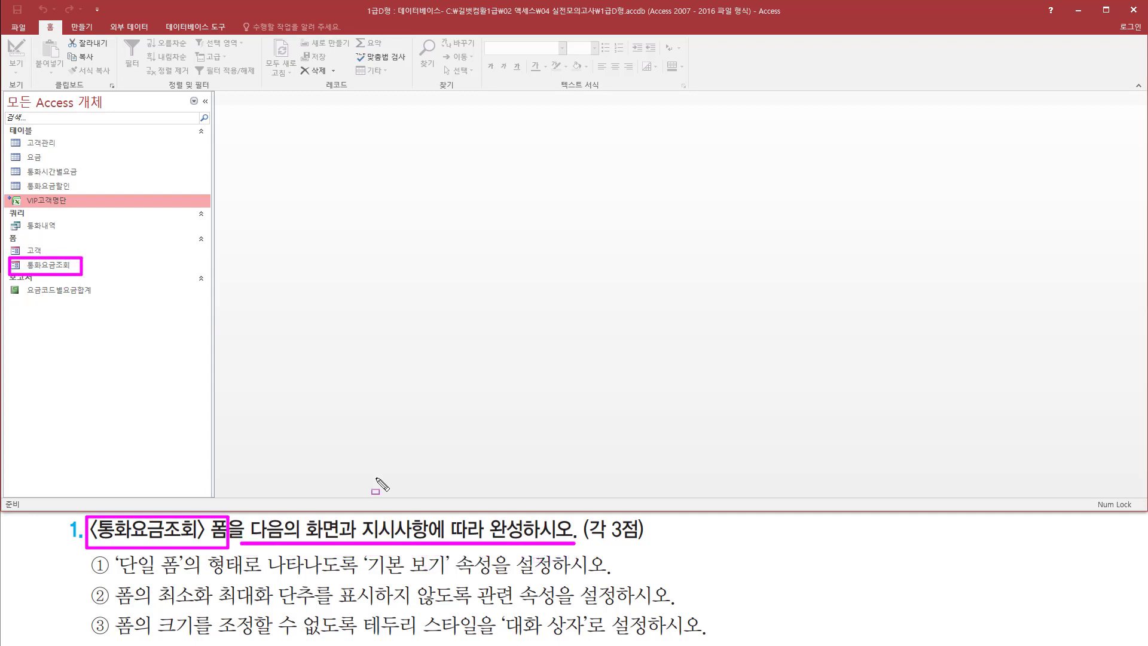
key("Escape")
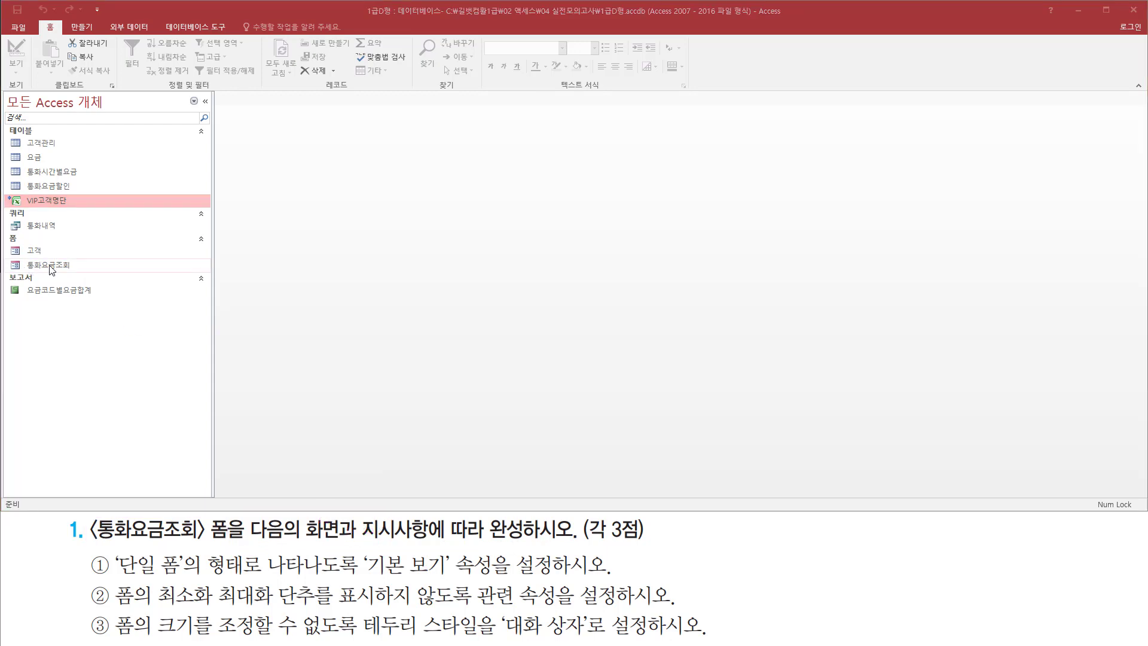
double_click(23, 265)
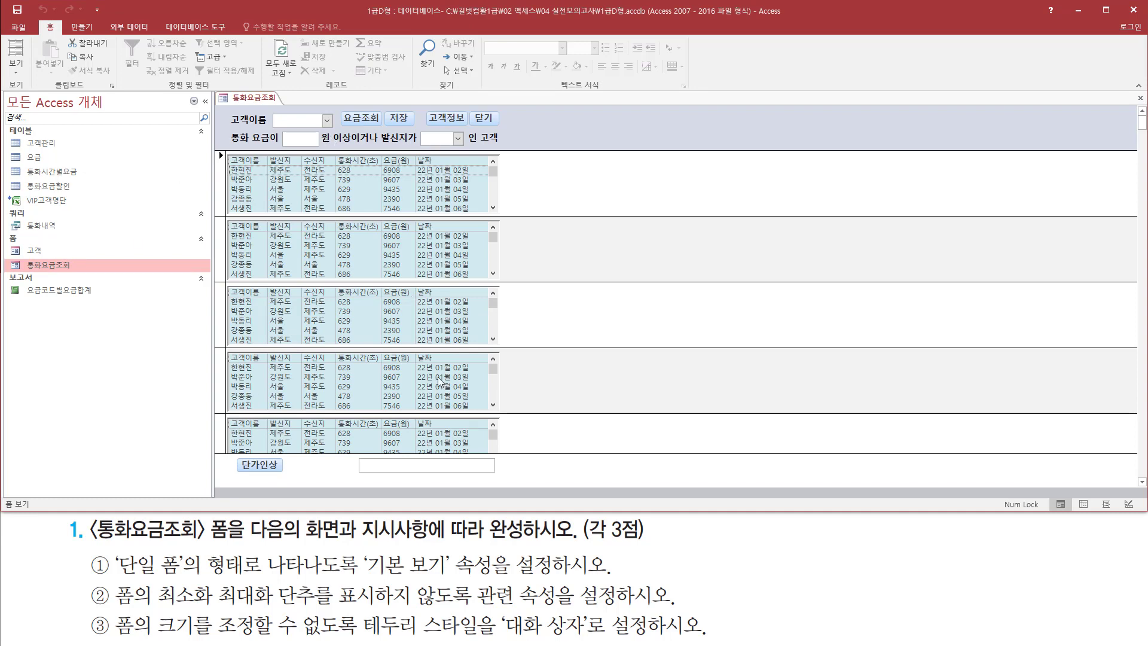
Step: Examine how the 통화요금조회 form displays its records in Form view
key("ctrl+2")
mouse_move(84, 547)
left_mouse_down()
mouse_move(112, 580)
mouse_move(623, 578)
left_mouse_up()
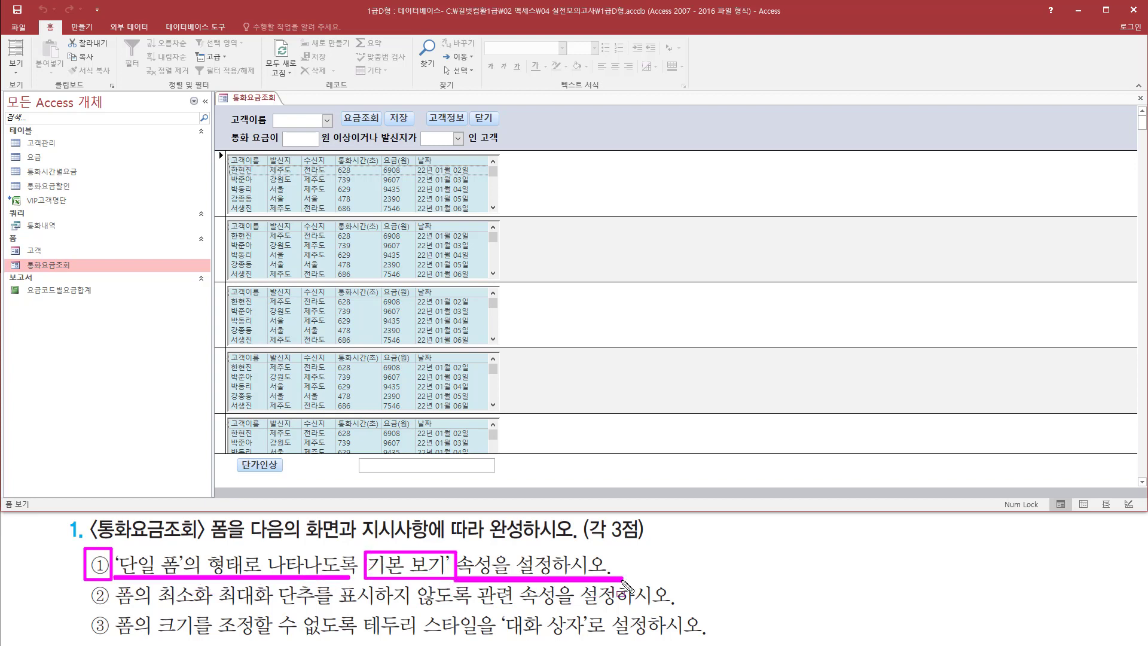
key("Escape")
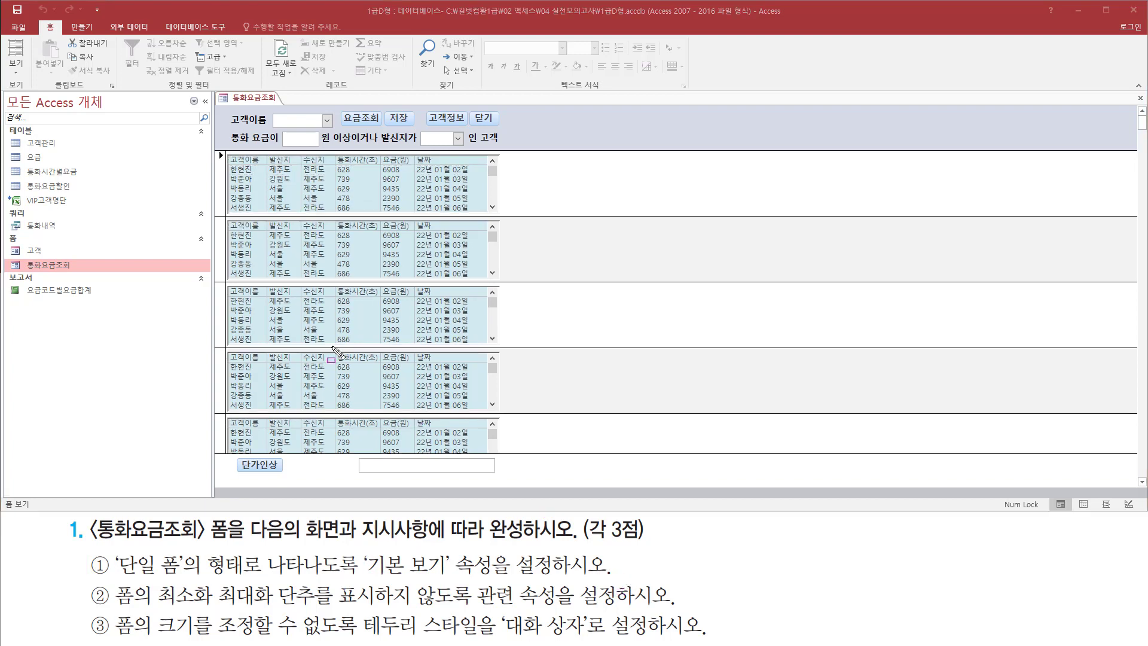
mouse_move(227, 154)
left_mouse_down()
mouse_move(257, 192)
mouse_move(489, 210)
left_mouse_up()
mouse_move(234, 223)
left_mouse_down()
mouse_move(248, 238)
mouse_move(491, 263)
left_mouse_up()
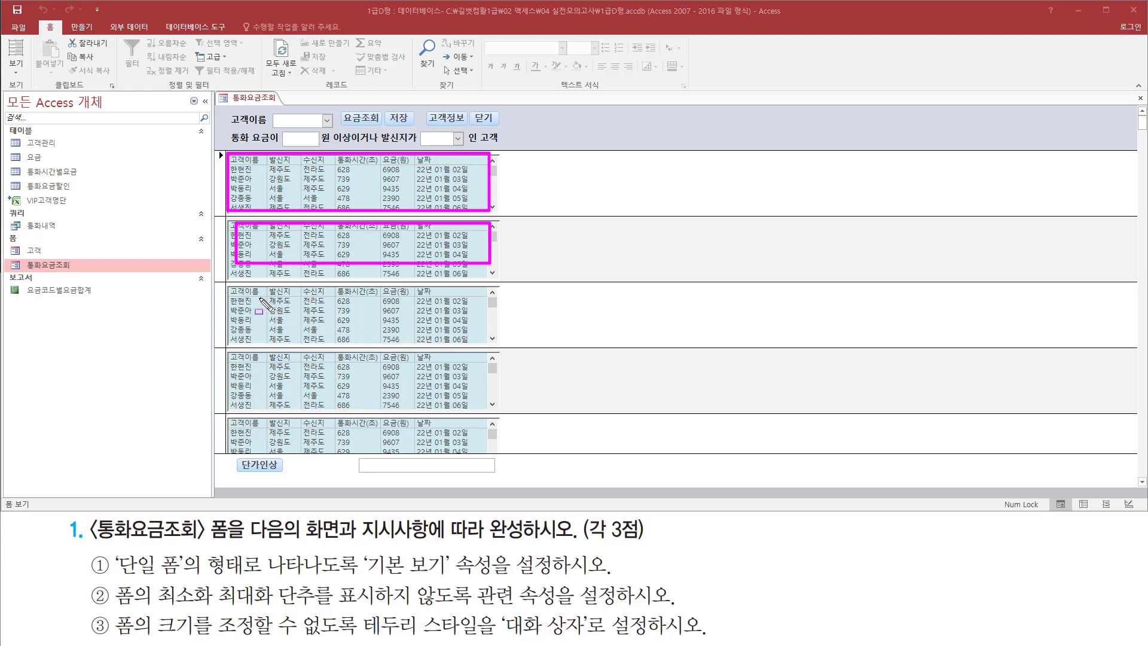
left_click_drag(258, 291, 406, 331)
left_click_drag(246, 357, 416, 390)
left_click_drag(268, 420, 424, 442)
key("Escape")
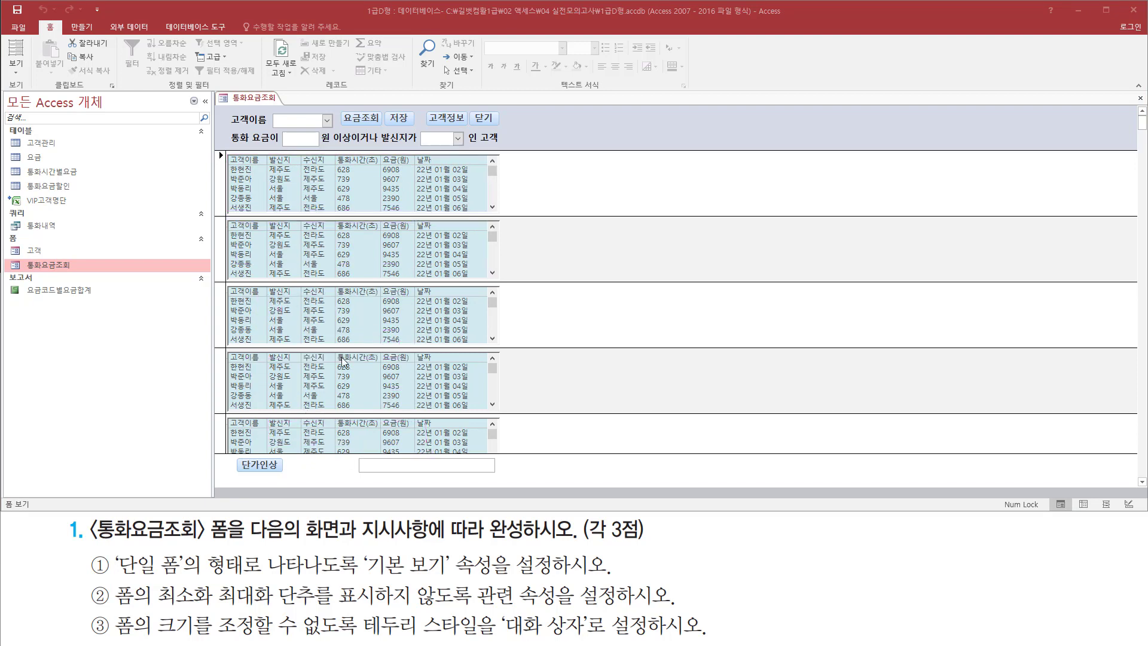
scroll(343, 359, "down", 1)
scroll(347, 325, "down", 2)
scroll(626, 308, "down", 3)
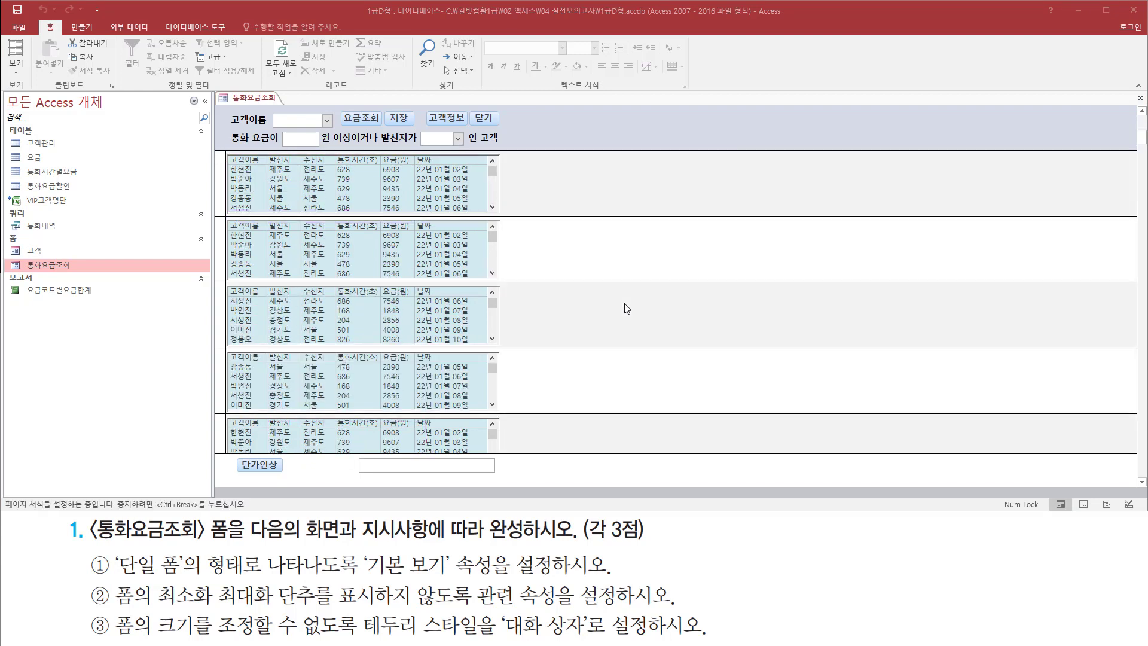
scroll(627, 308, "up", 3)
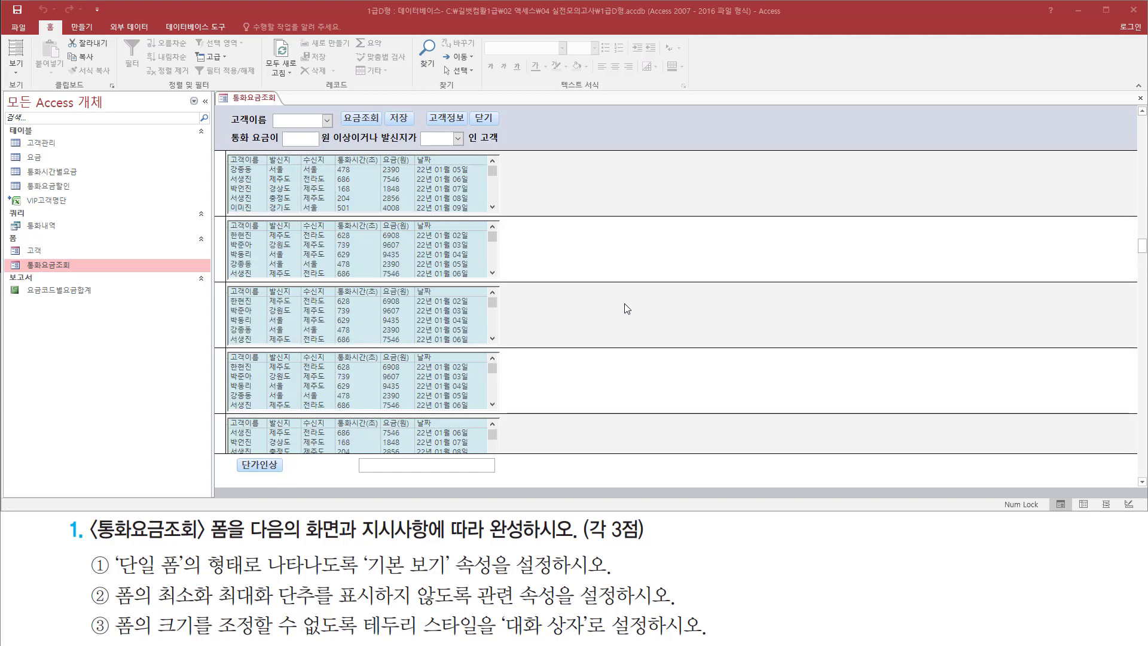
scroll(627, 308, "up", 3)
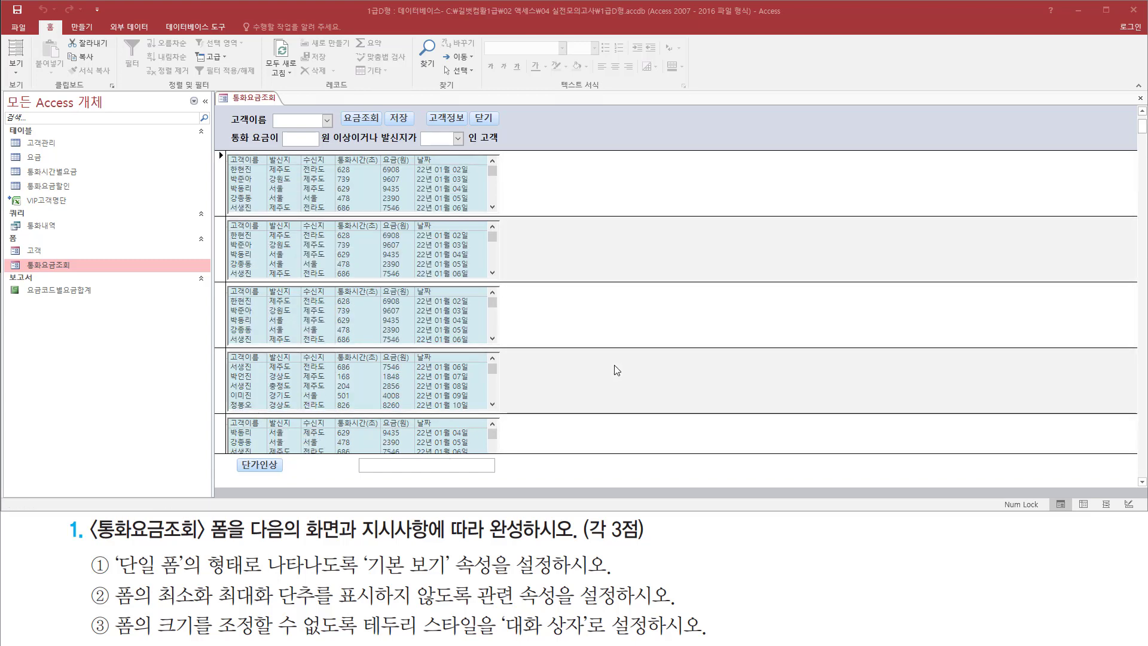
Step: Switch the 통화요금조회 form to Design view
mouse_move(106, 545)
left_mouse_down()
mouse_move(303, 577)
mouse_move(290, 576)
left_mouse_up()
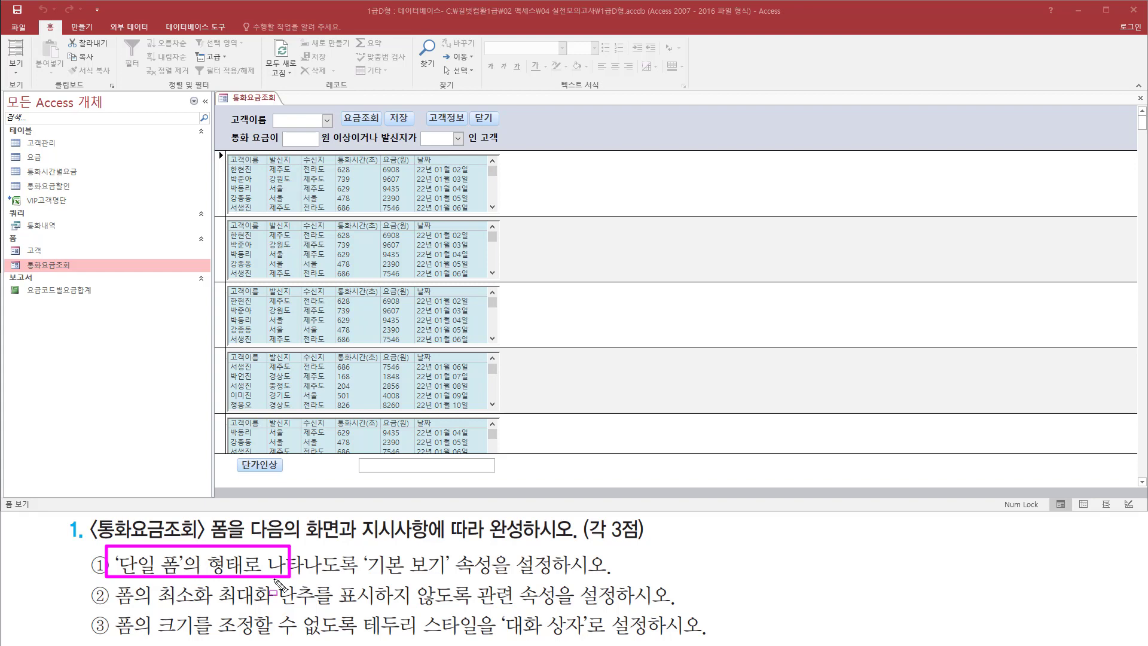
right_click(537, 112)
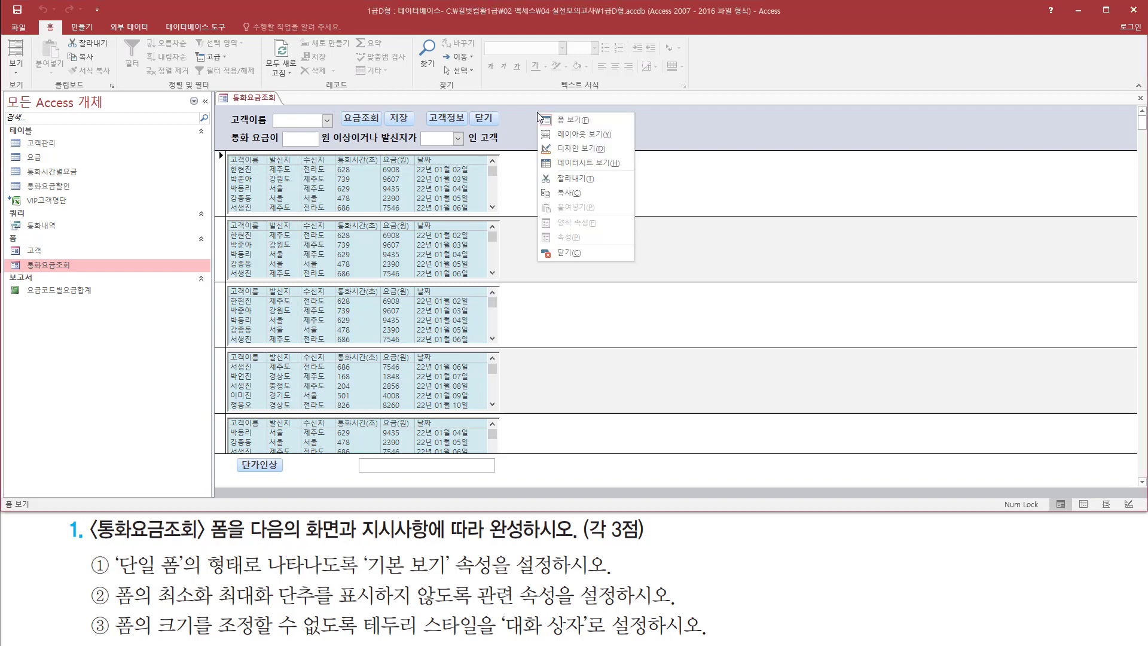
left_click(573, 150)
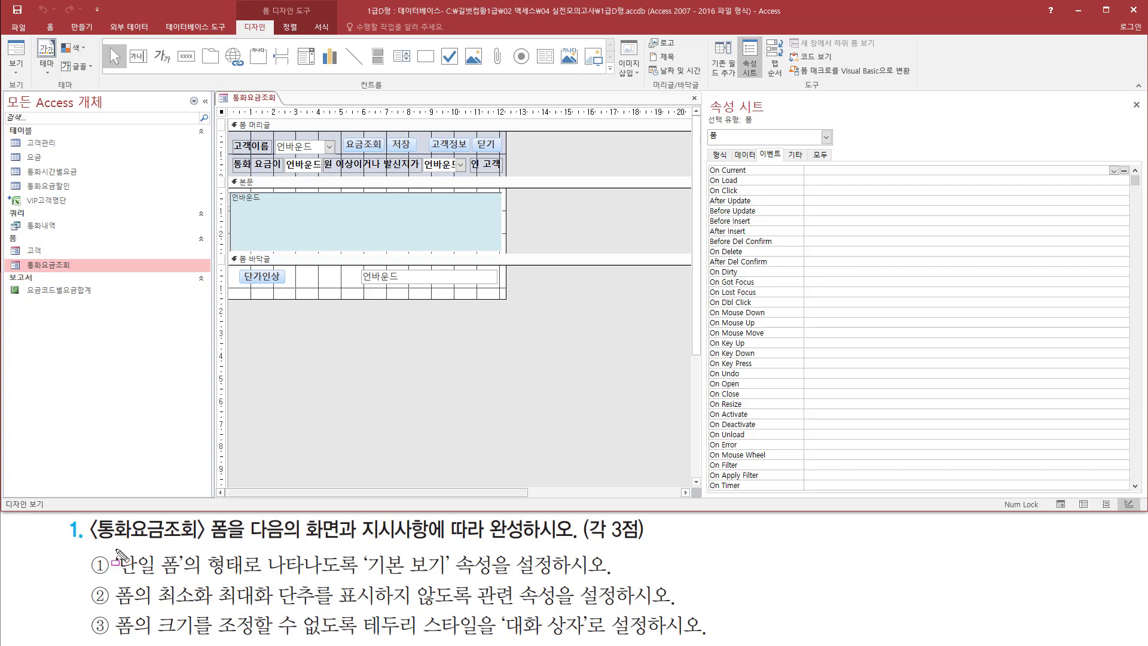
left_click_drag(116, 549, 187, 579)
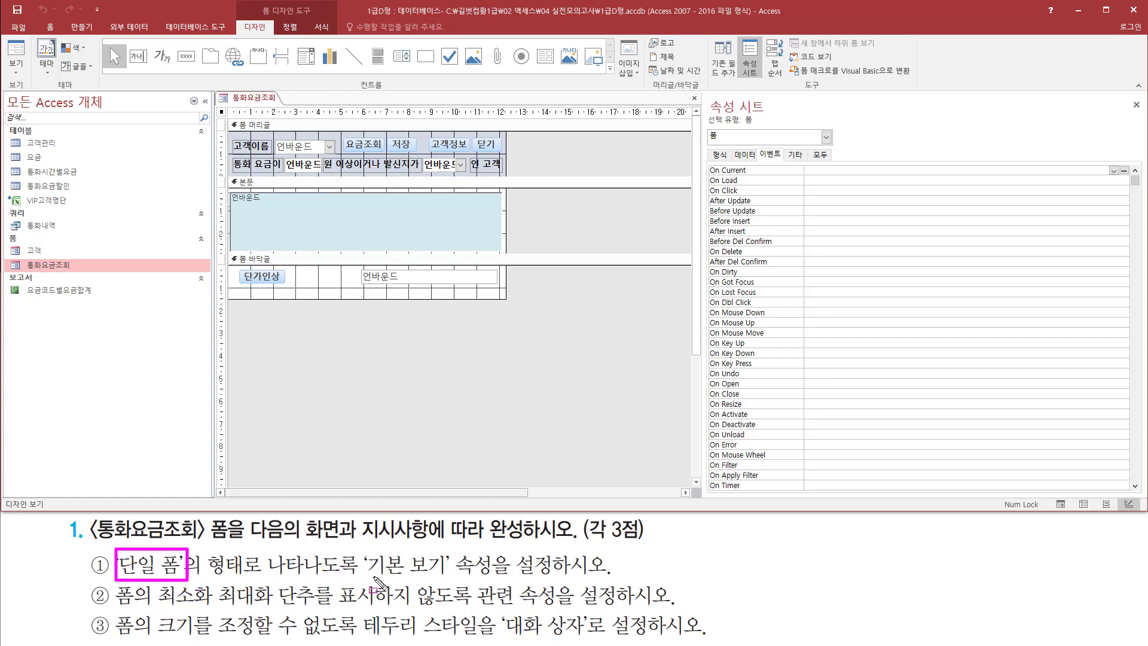
left_click_drag(364, 575, 460, 575)
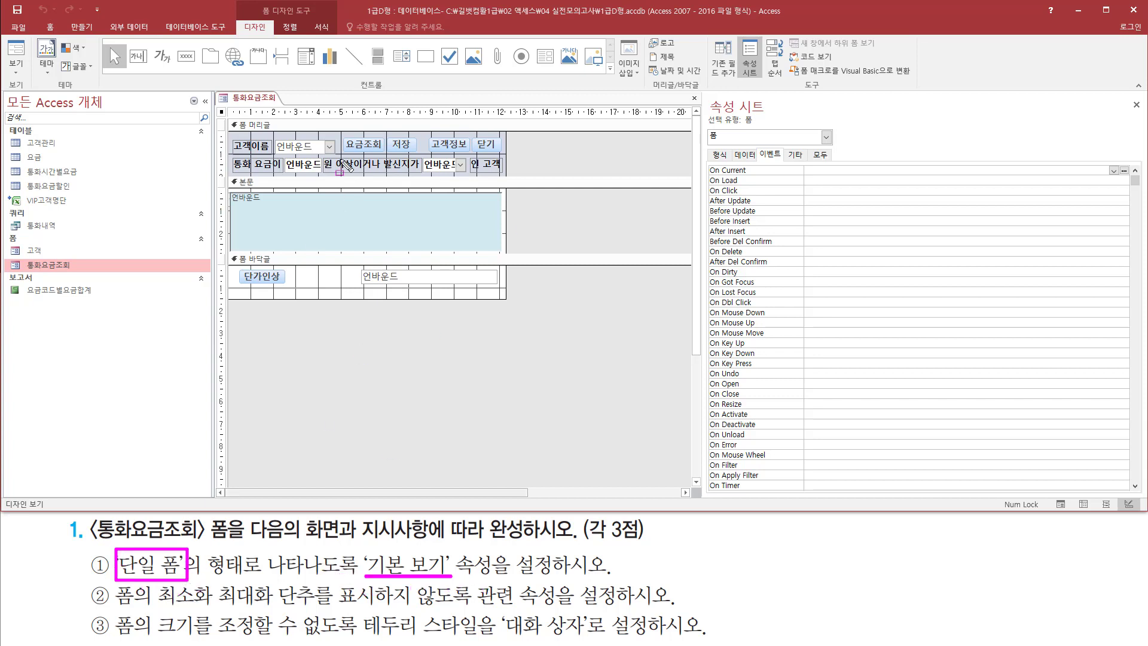
left_click_drag(212, 102, 231, 118)
Step: Select the whole form and set its 기본 보기 (Default View) property to 단일 폼
left_click(221, 112)
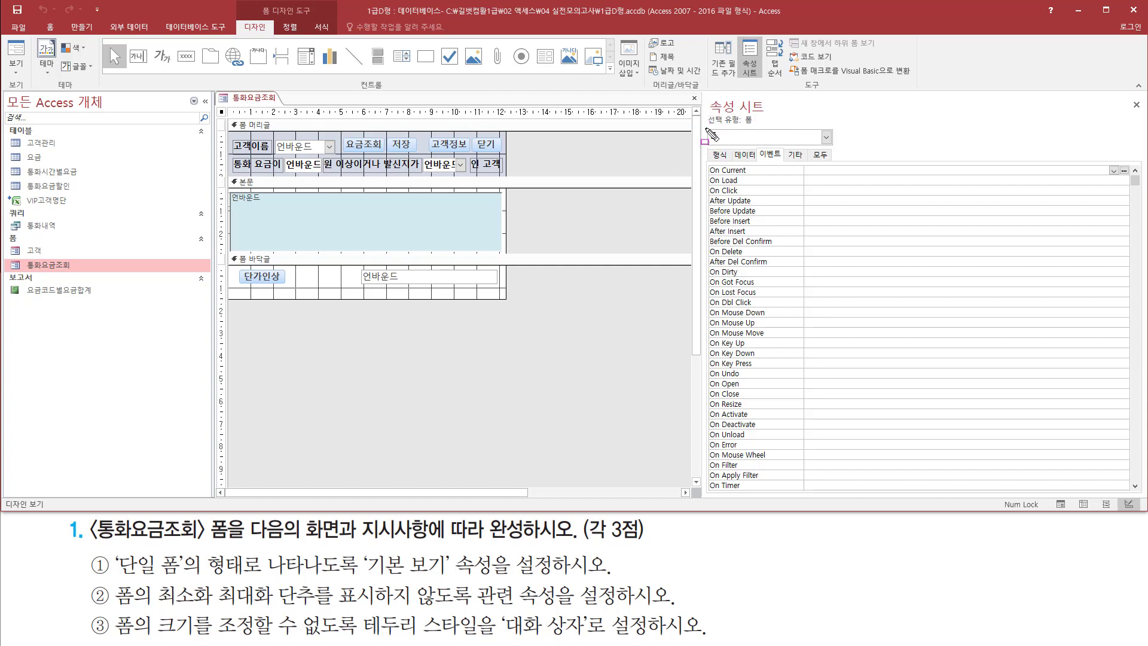
left_click_drag(706, 126, 763, 127)
mouse_move(357, 550)
left_mouse_down()
mouse_move(473, 581)
mouse_move(463, 579)
left_mouse_up()
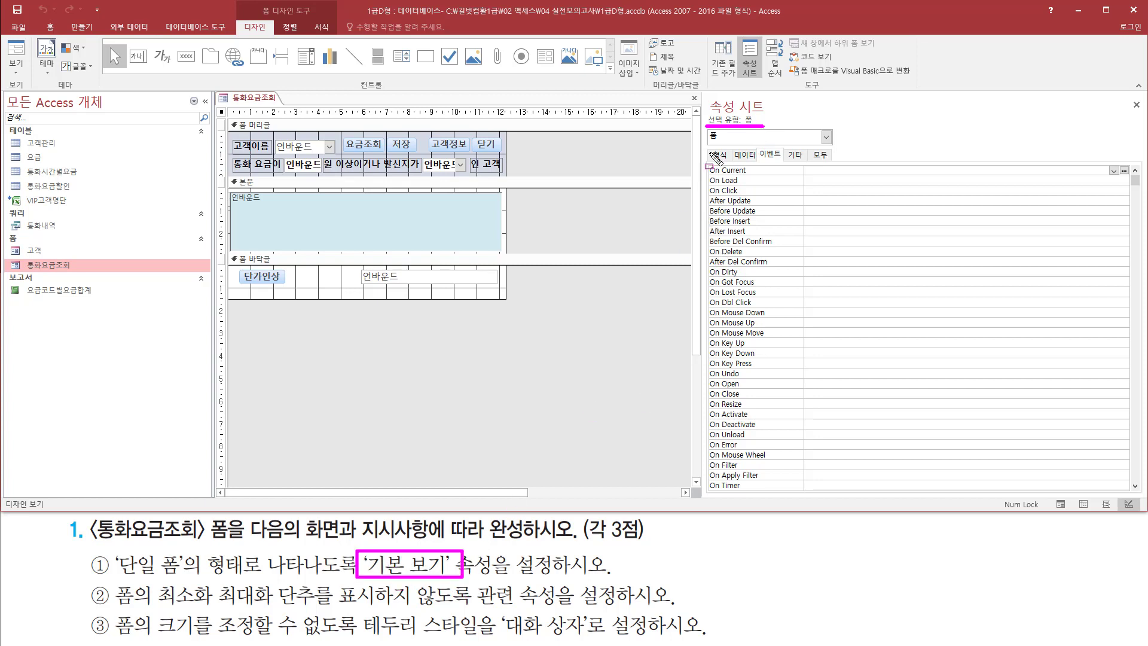
left_click_drag(709, 148, 735, 168)
key("Escape")
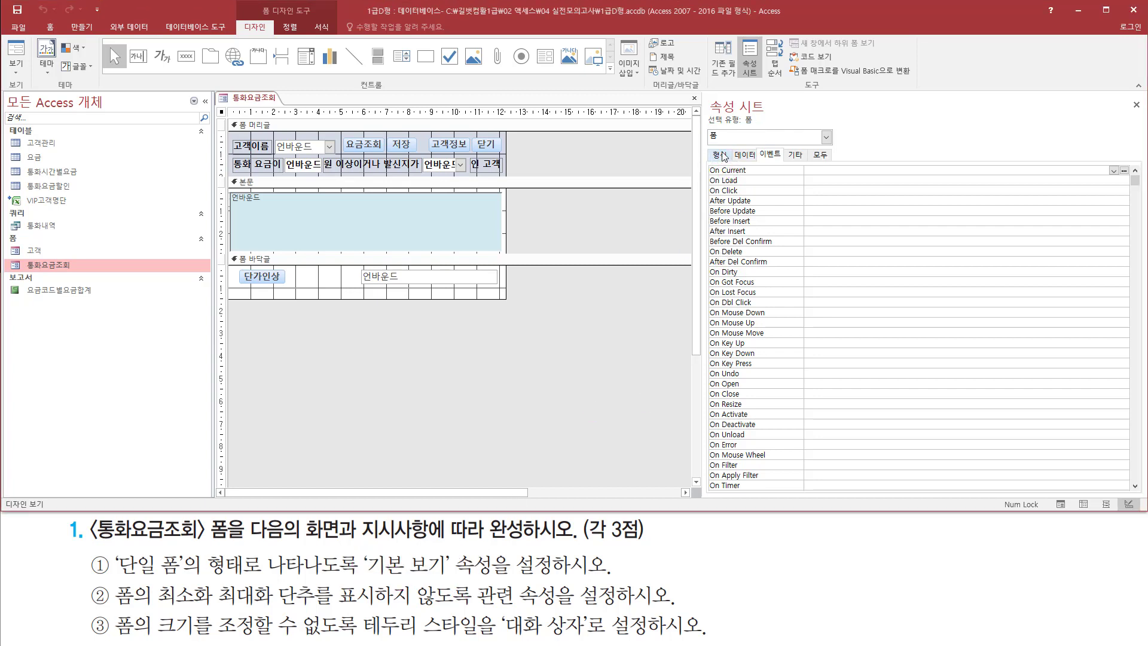
left_click(720, 156)
key("ctrl+shift+d")
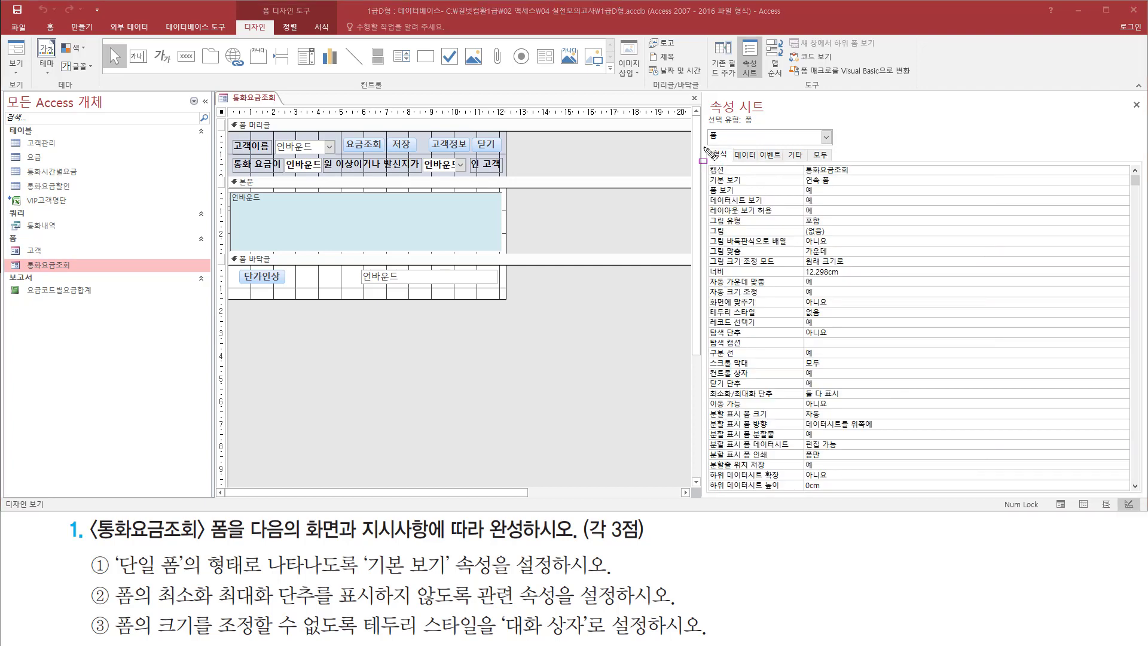
mouse_move(703, 147)
left_mouse_down()
mouse_move(751, 187)
mouse_move(839, 187)
left_mouse_up()
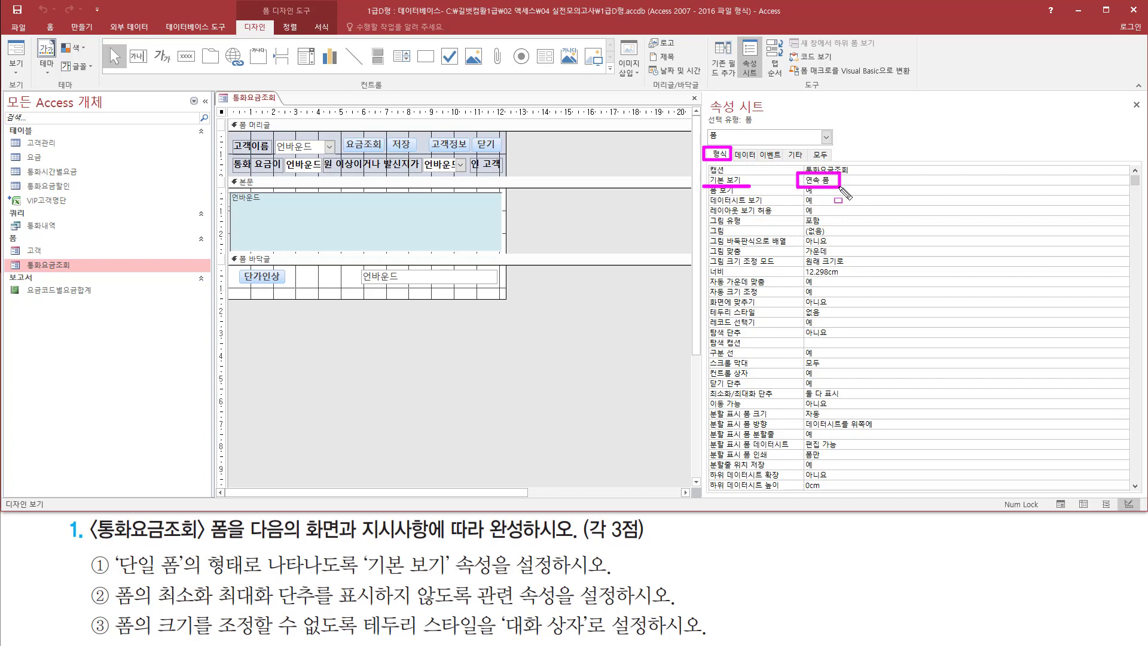
key("ctrl+shift+d")
left_click(1123, 180)
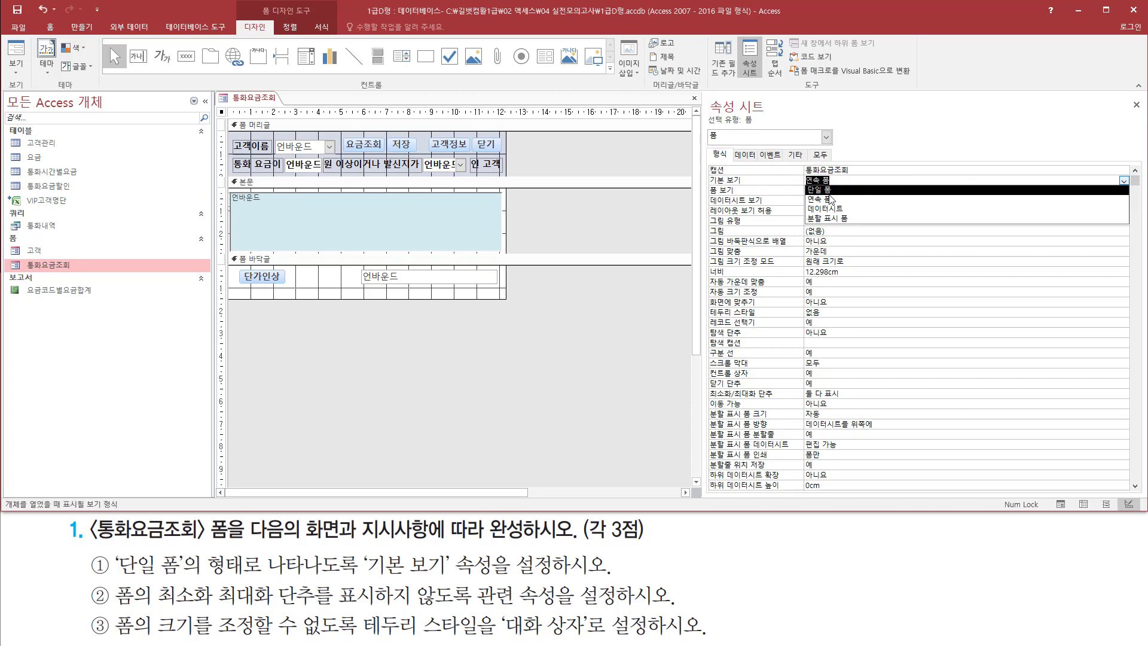
left_click(828, 190)
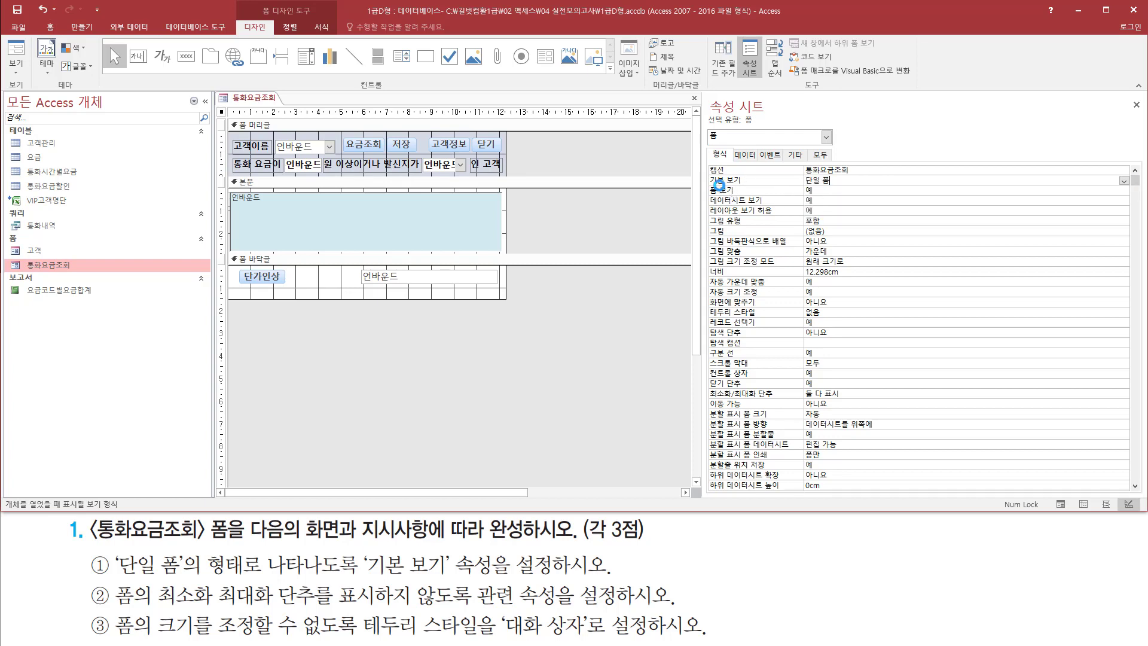
mouse_move(708, 187)
left_mouse_down()
mouse_move(860, 183)
mouse_move(861, 170)
mouse_move(850, 174)
left_mouse_up()
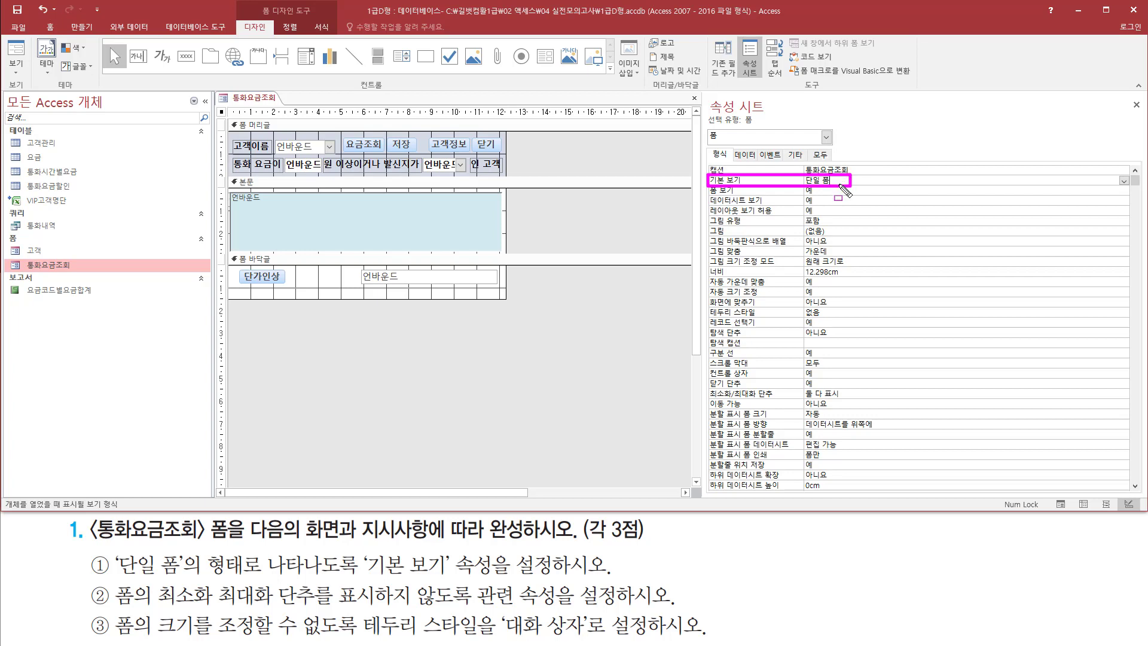
key("Escape")
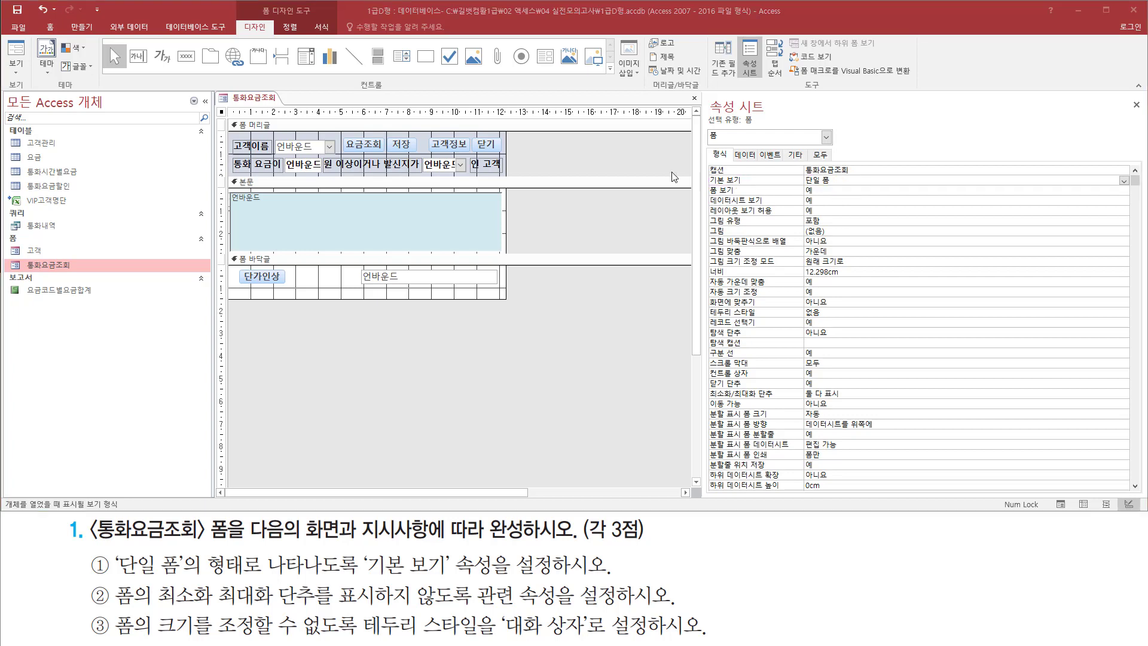
Step: Show the form in Form view to check how its records are laid out with the new default view
right_click(559, 151)
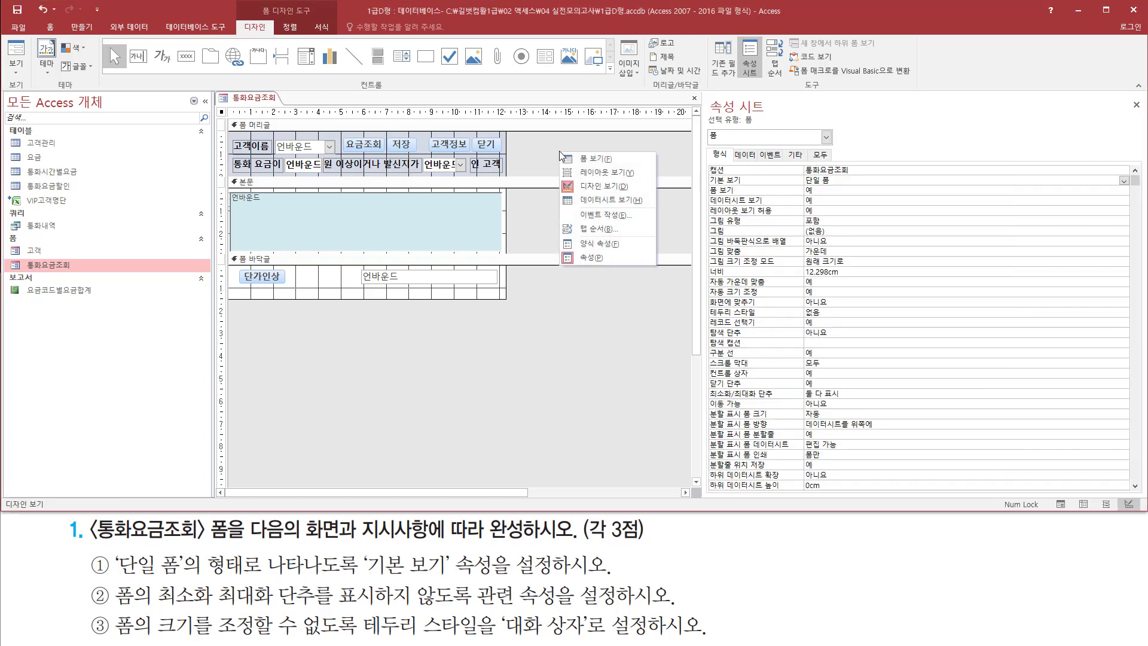
left_click(614, 160)
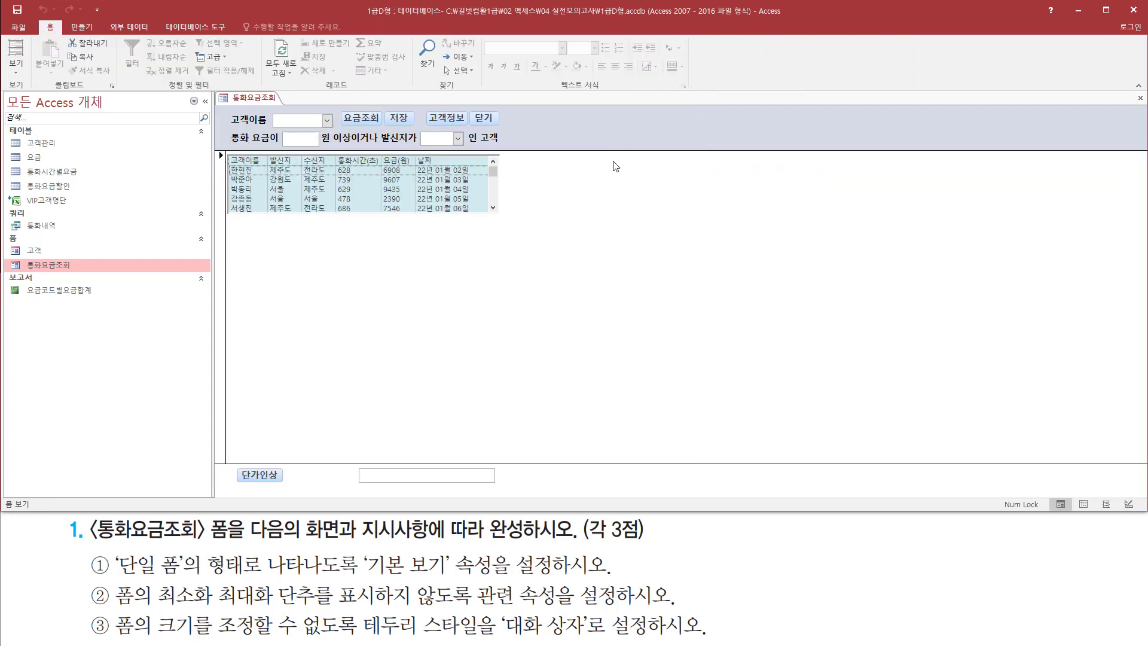
mouse_move(227, 150)
left_mouse_down()
mouse_move(514, 221)
mouse_move(501, 212)
left_mouse_up()
left_click_drag(230, 229, 468, 274)
left_click_drag(242, 294, 463, 336)
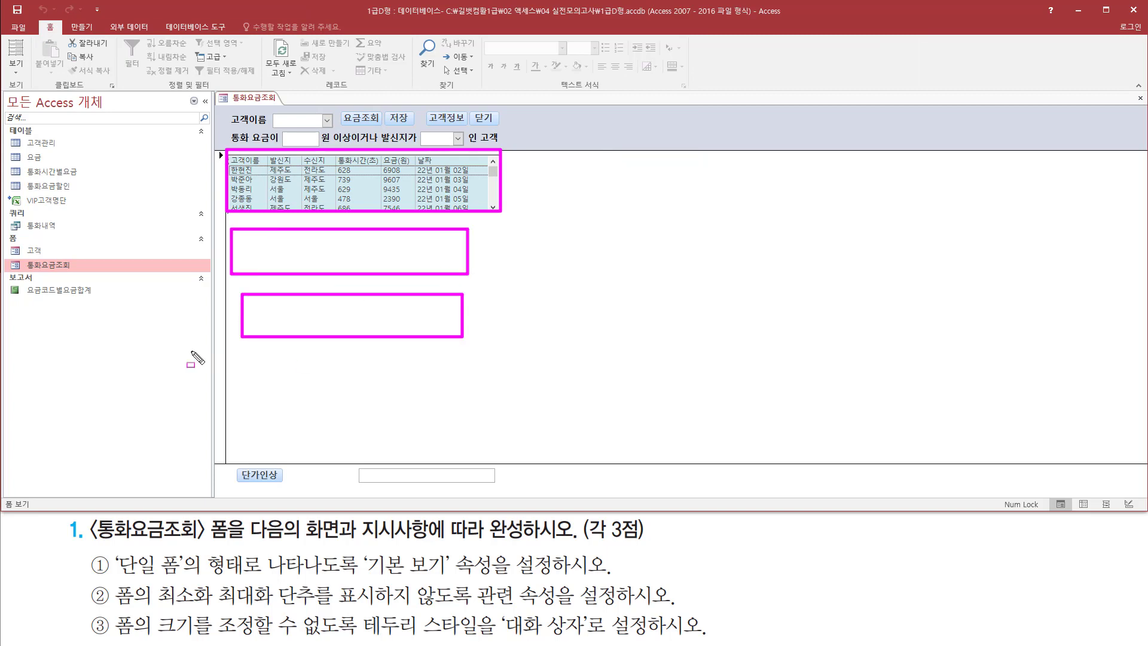
left_click_drag(190, 352, 409, 382)
left_click_drag(194, 410, 433, 441)
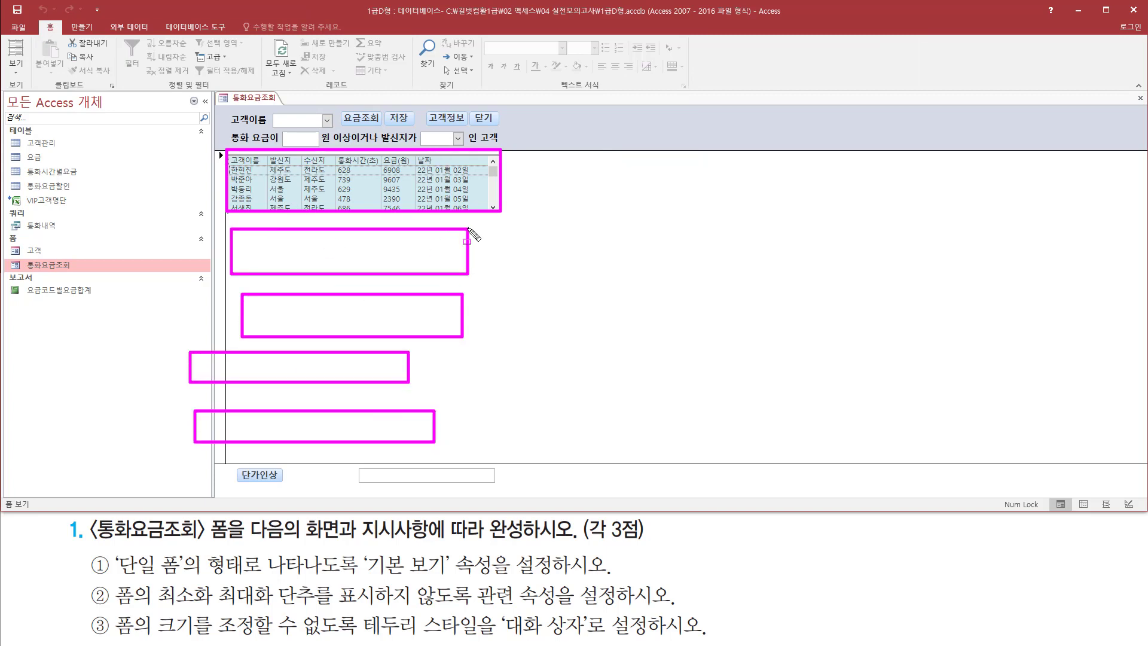
key("Escape")
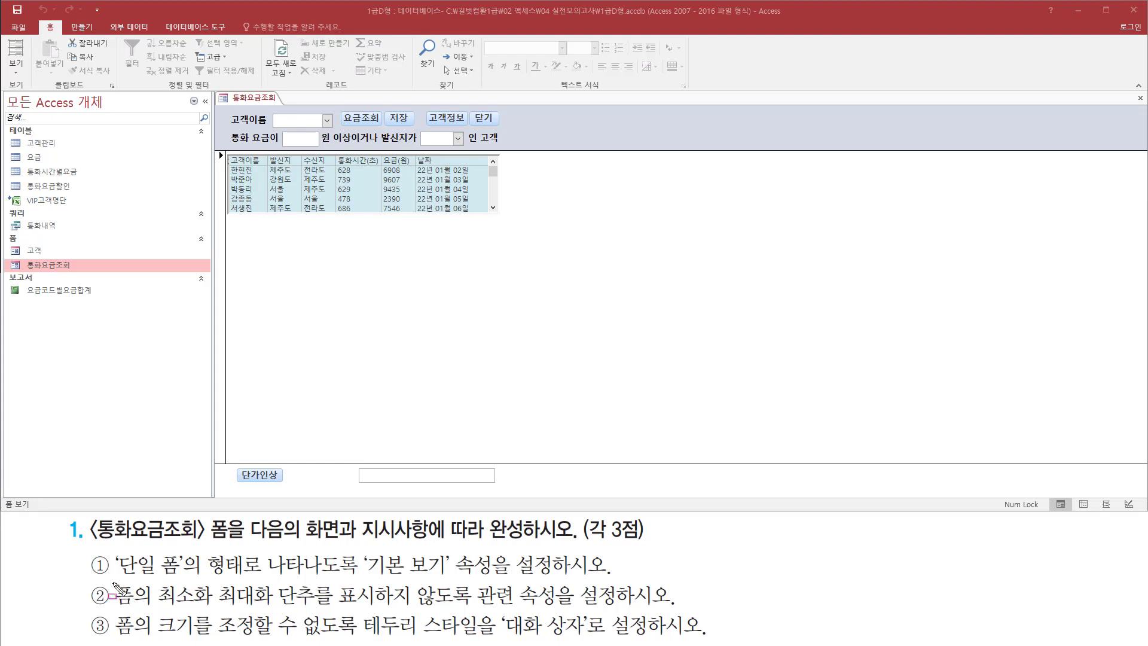
Step: Return the 통화요금조회 form to Design view for further property changes
mouse_move(147, 605)
left_mouse_down()
mouse_move(309, 605)
mouse_move(491, 629)
mouse_move(478, 615)
mouse_move(678, 610)
left_mouse_up()
key("Escape")
right_click(317, 257)
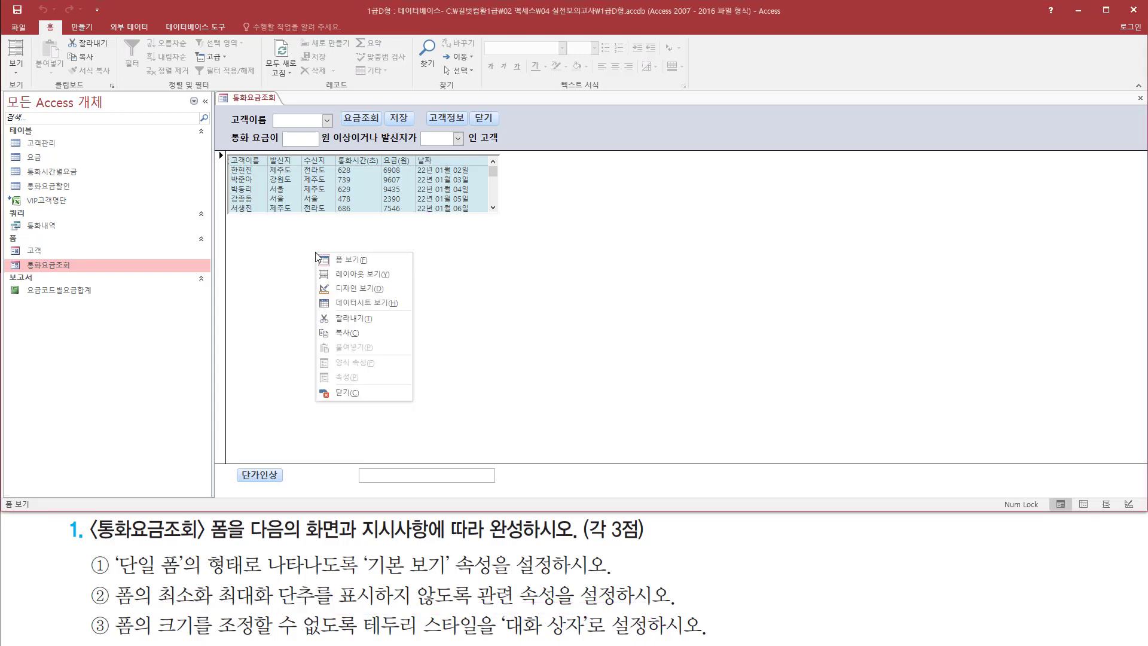
left_click(344, 287)
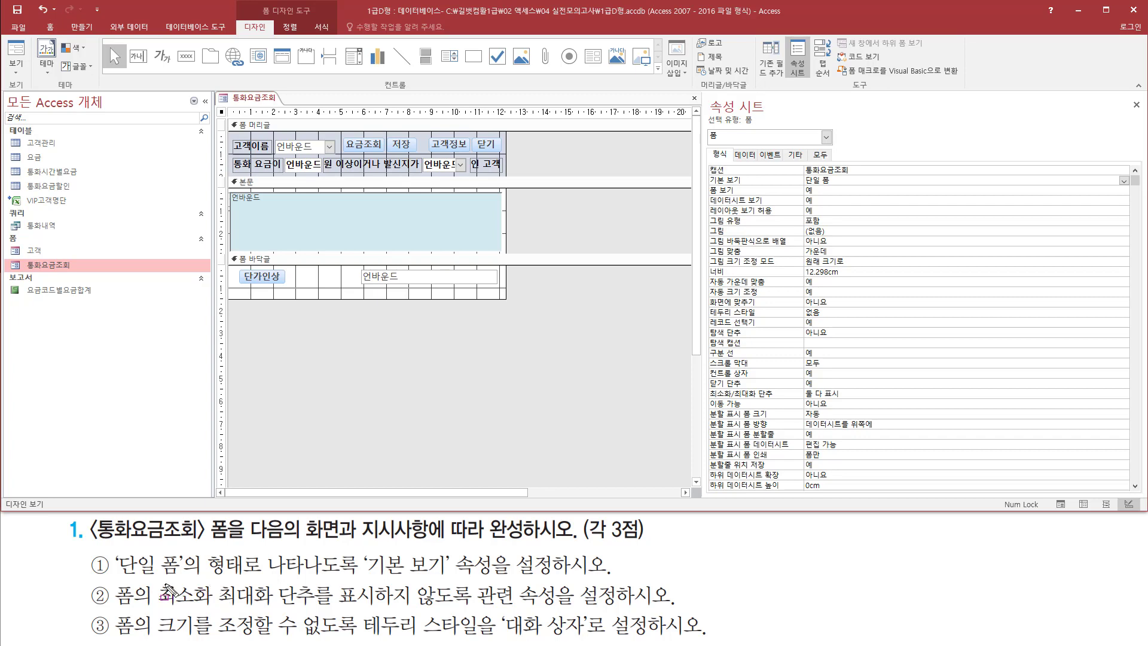
mouse_move(154, 578)
left_mouse_down()
mouse_move(278, 621)
mouse_move(327, 628)
mouse_move(320, 614)
left_mouse_up()
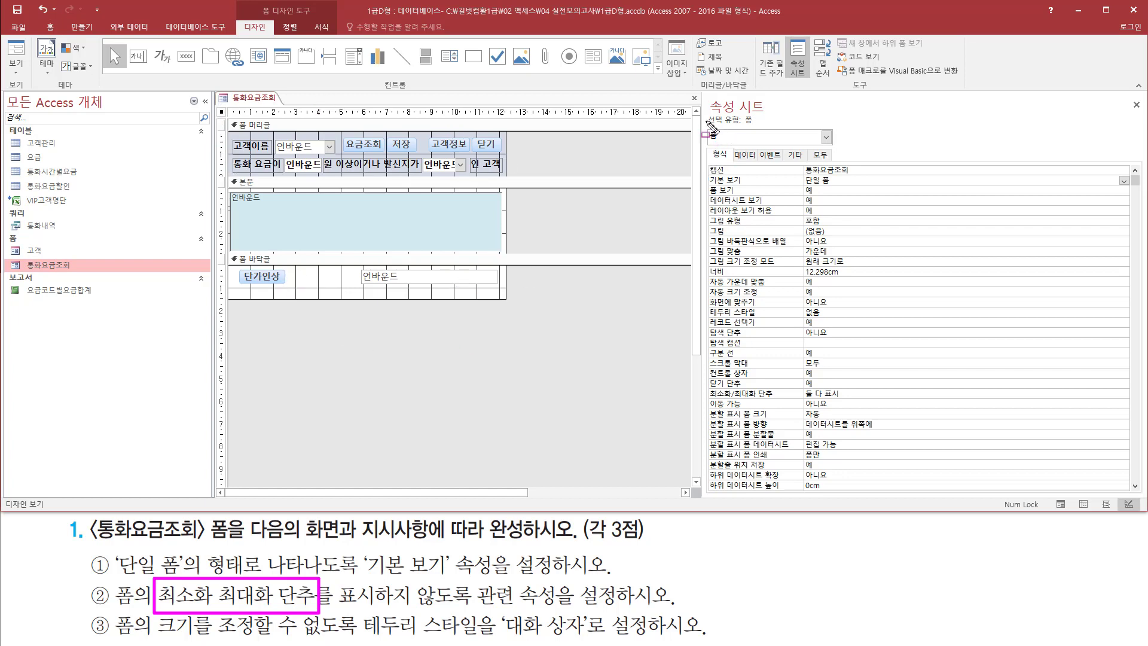
mouse_move(707, 111)
left_mouse_down()
mouse_move(711, 142)
mouse_move(768, 144)
mouse_move(708, 157)
mouse_move(733, 162)
left_mouse_up()
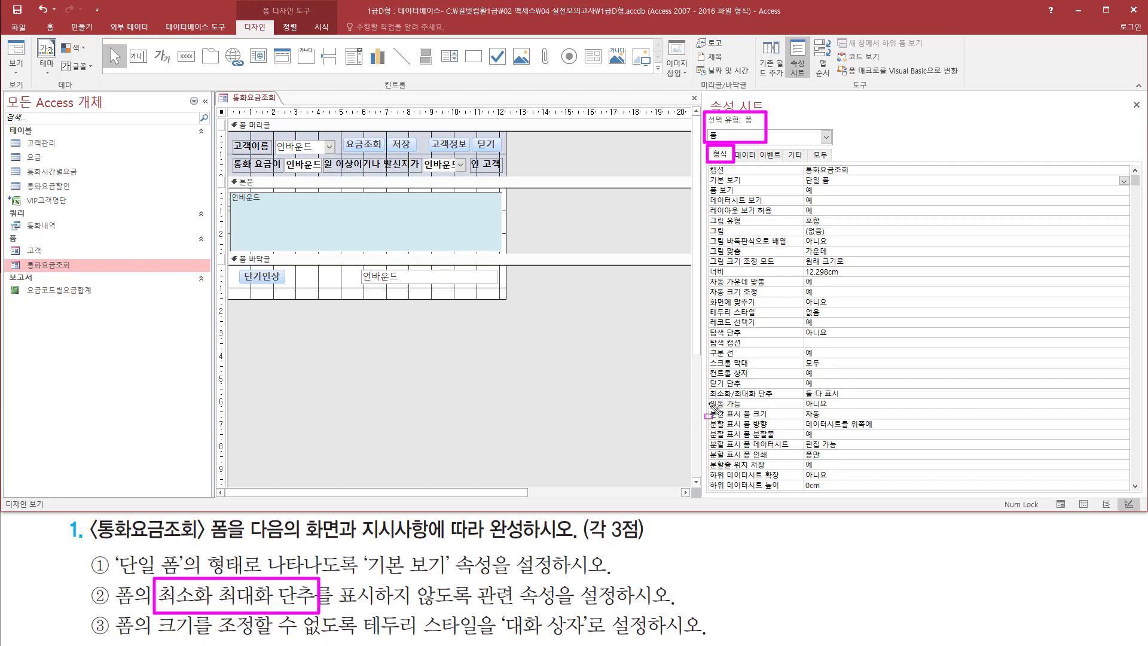
mouse_move(709, 415)
left_mouse_down()
mouse_move(765, 416)
mouse_move(778, 399)
left_mouse_up()
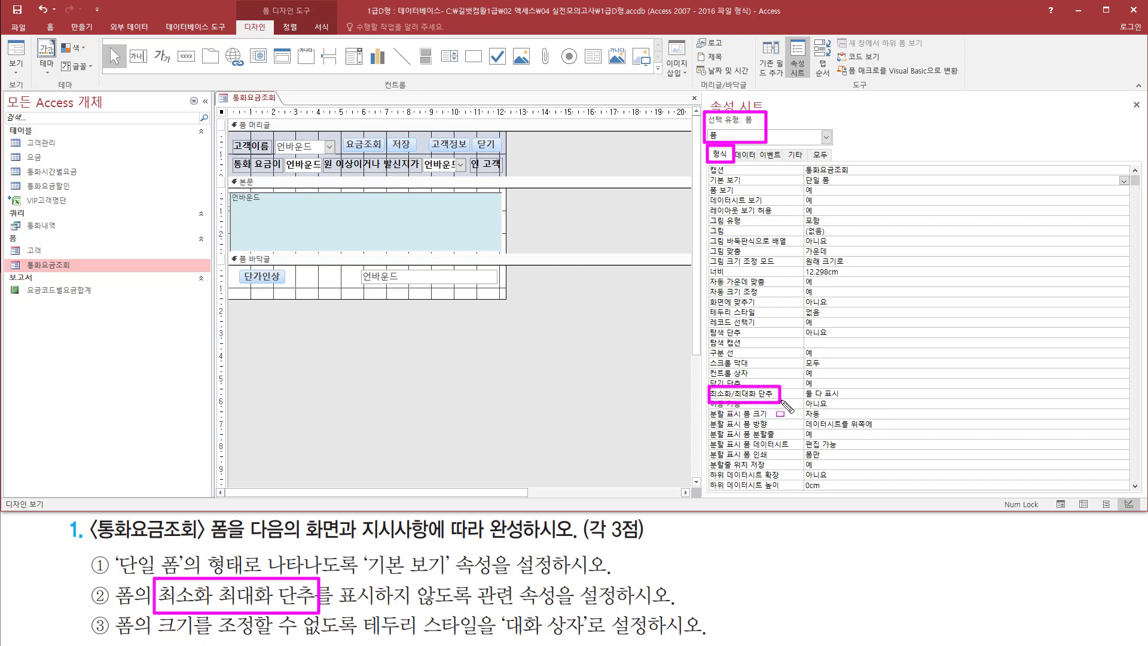
left_click_drag(781, 399, 852, 397)
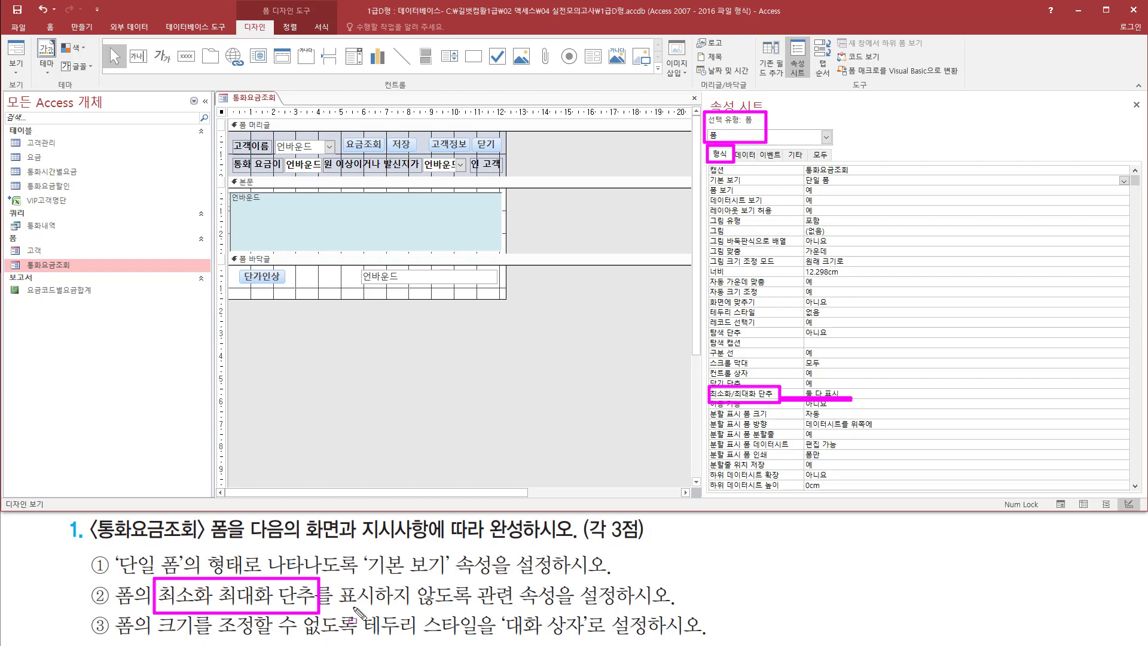
left_click_drag(340, 606, 514, 607)
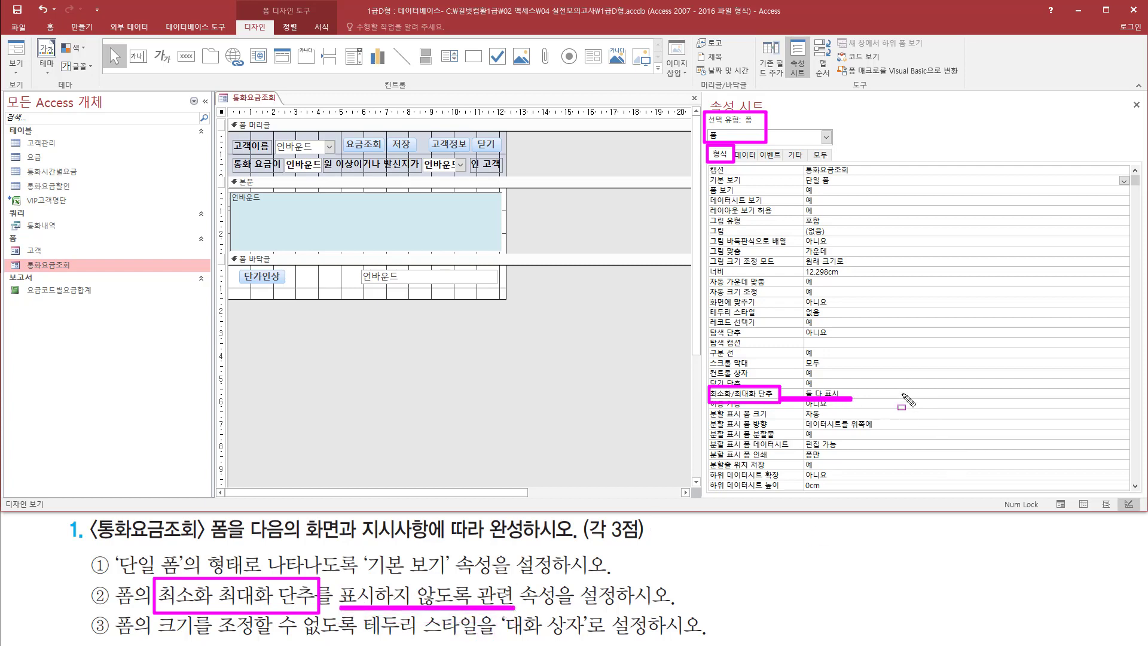
key("Escape")
Step: Set the form's 최소화/최대화 단추 (Min Max Buttons) property to 표시 안 함
left_click(919, 395)
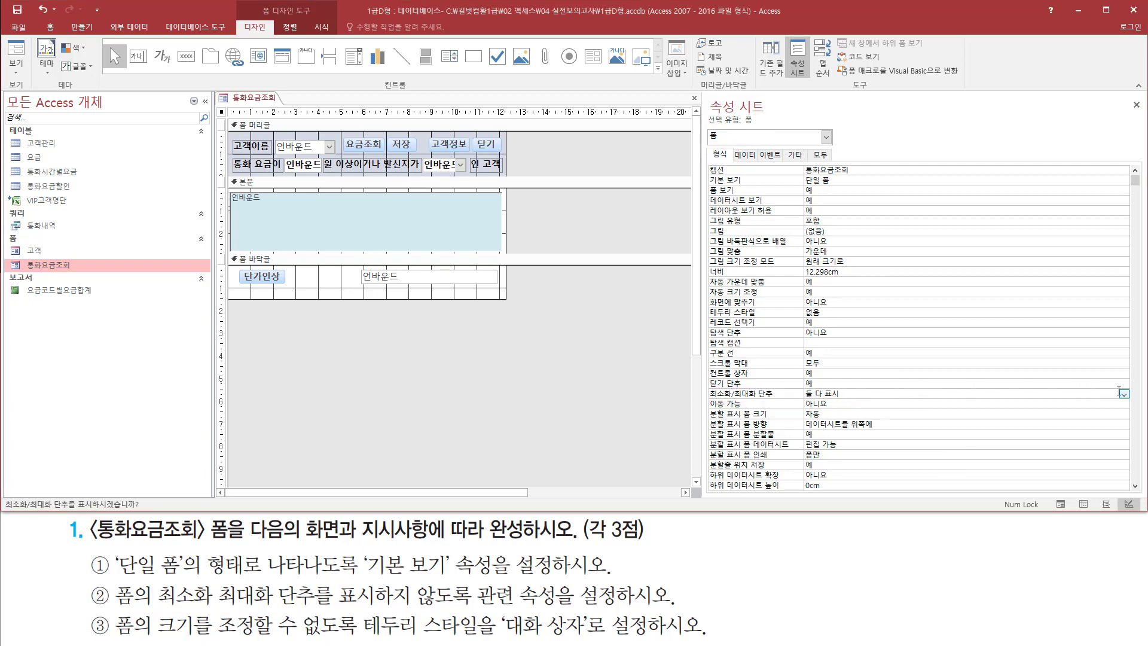
left_click(1123, 394)
left_click(889, 401)
left_click(865, 394)
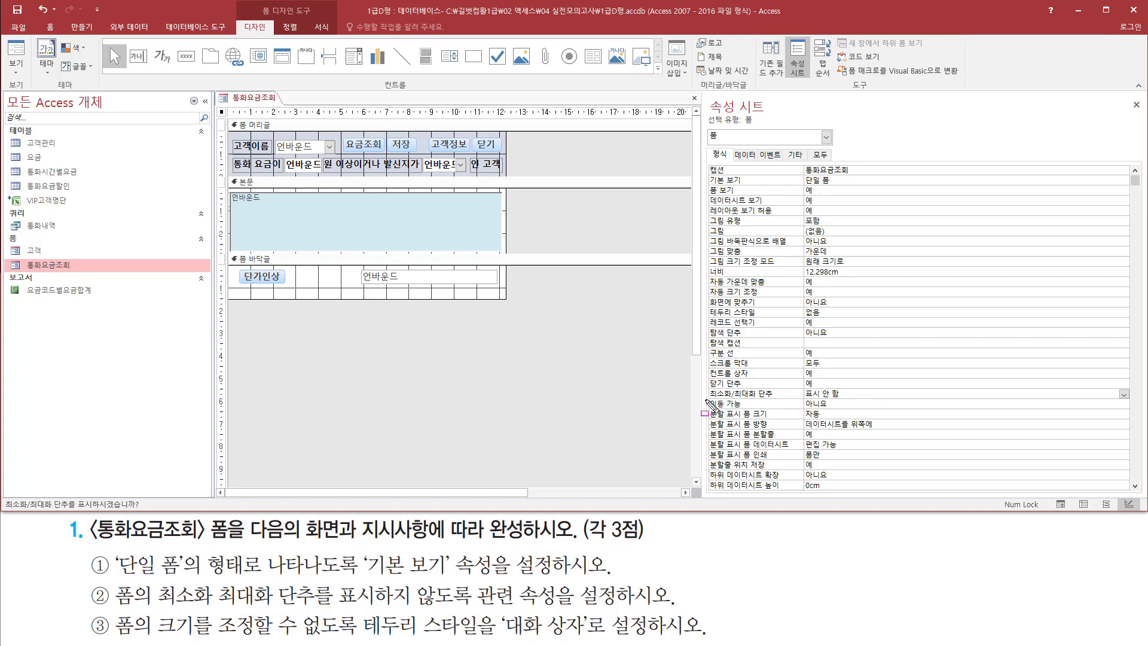
mouse_move(706, 399)
left_mouse_down()
mouse_move(851, 399)
mouse_move(854, 387)
left_mouse_up()
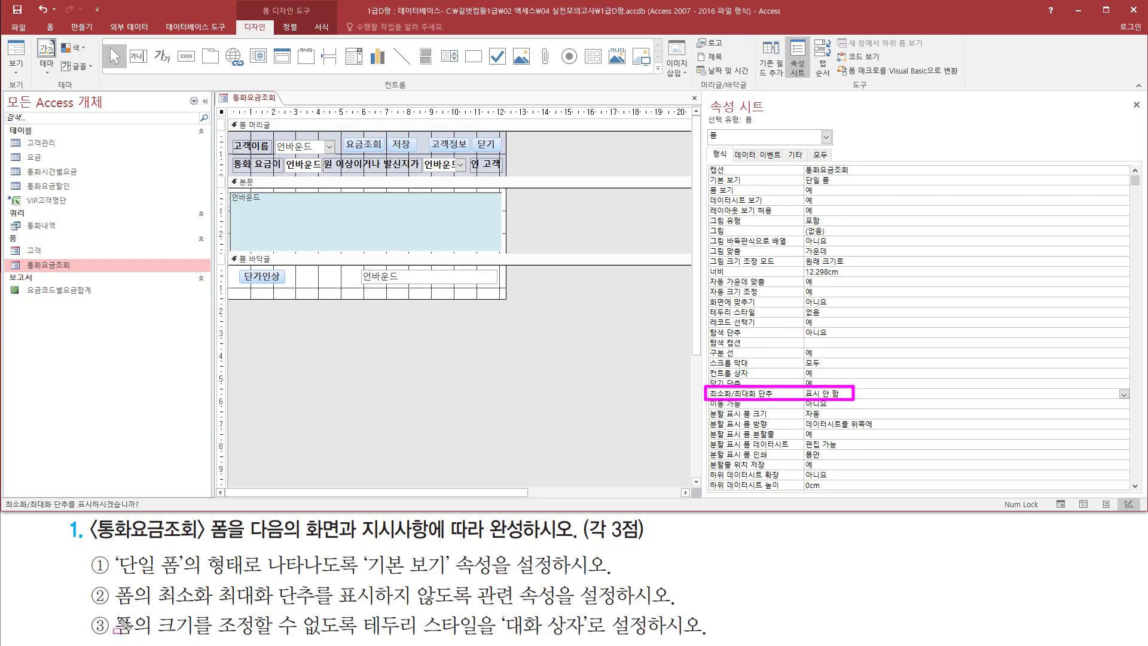
mouse_move(113, 608)
left_mouse_down()
mouse_move(215, 638)
mouse_move(659, 638)
left_mouse_up()
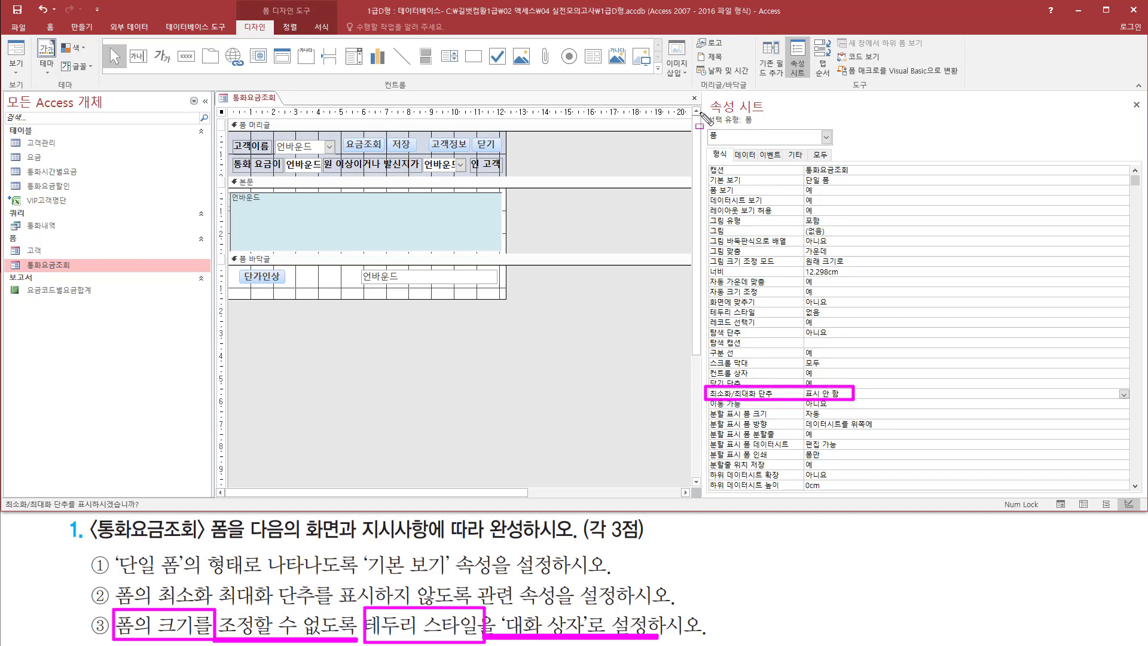
left_click_drag(699, 112, 768, 145)
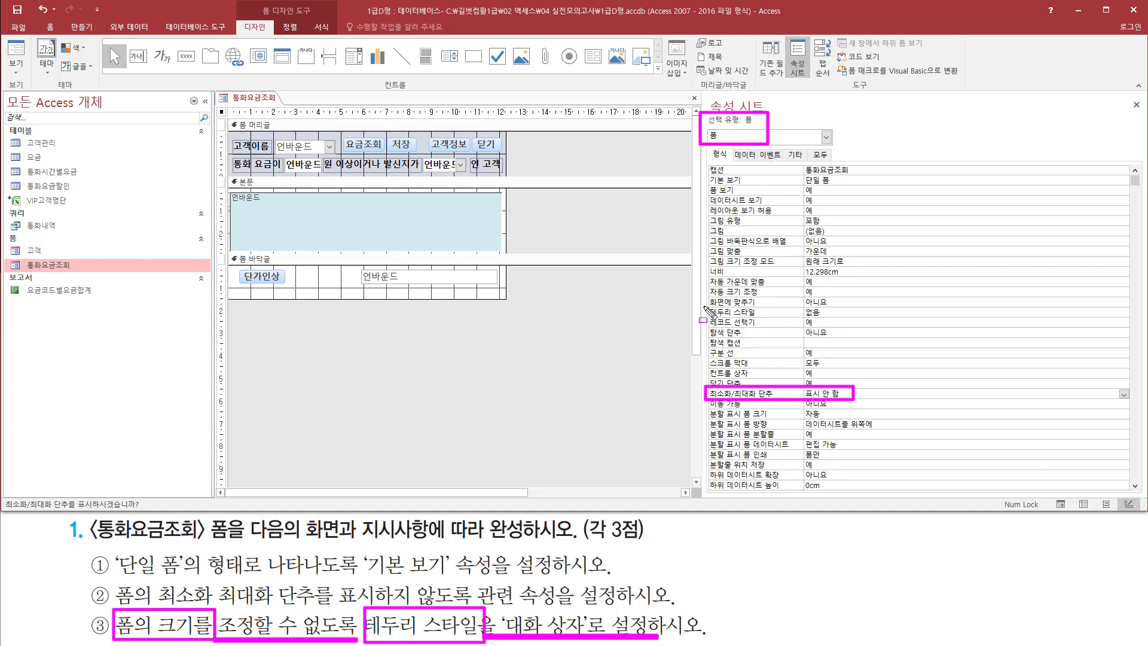
mouse_move(707, 303)
left_mouse_down()
mouse_move(769, 320)
mouse_move(844, 319)
left_mouse_up()
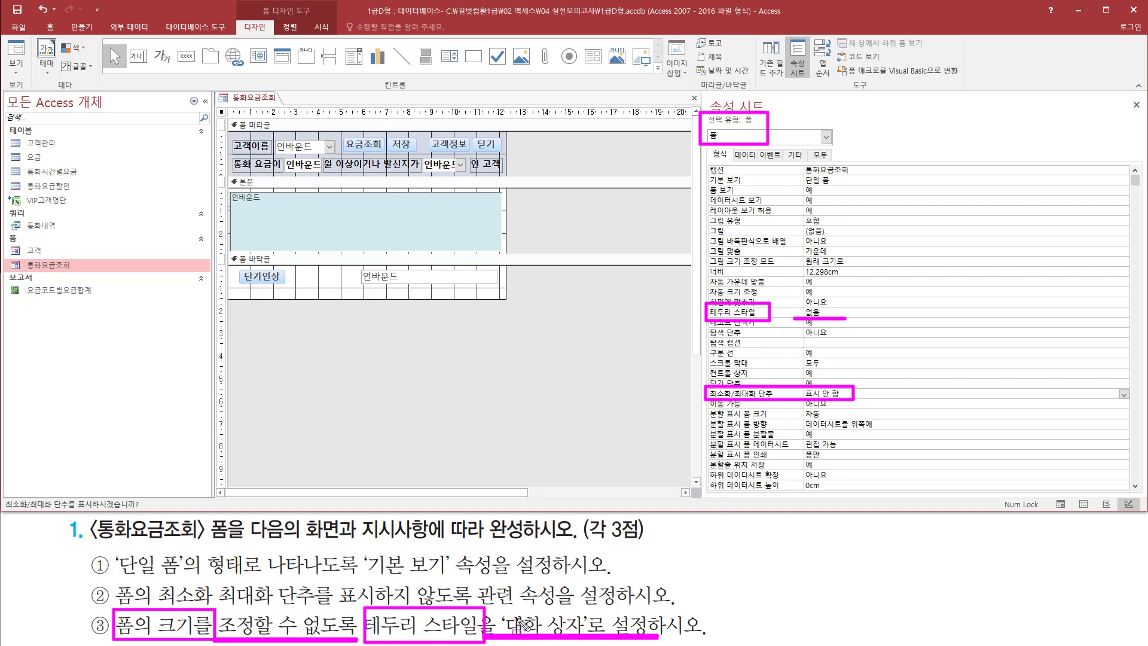
key("Escape")
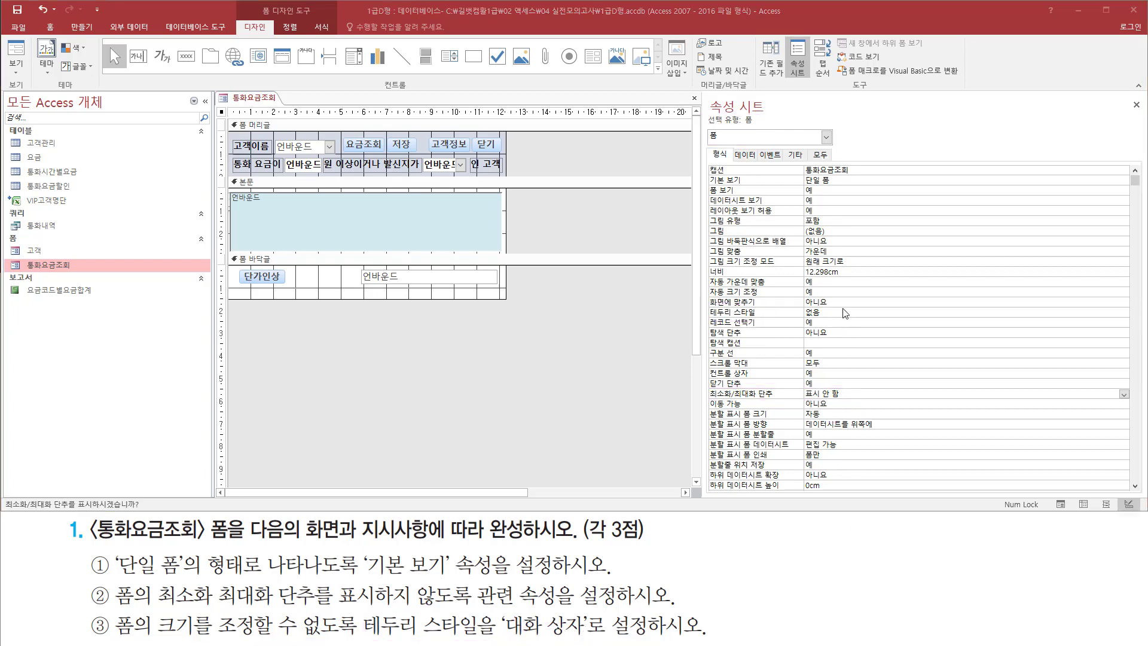
Step: Set the form's 테두리 스타일 (Border Style) property to 대화 상자
left_click(847, 314)
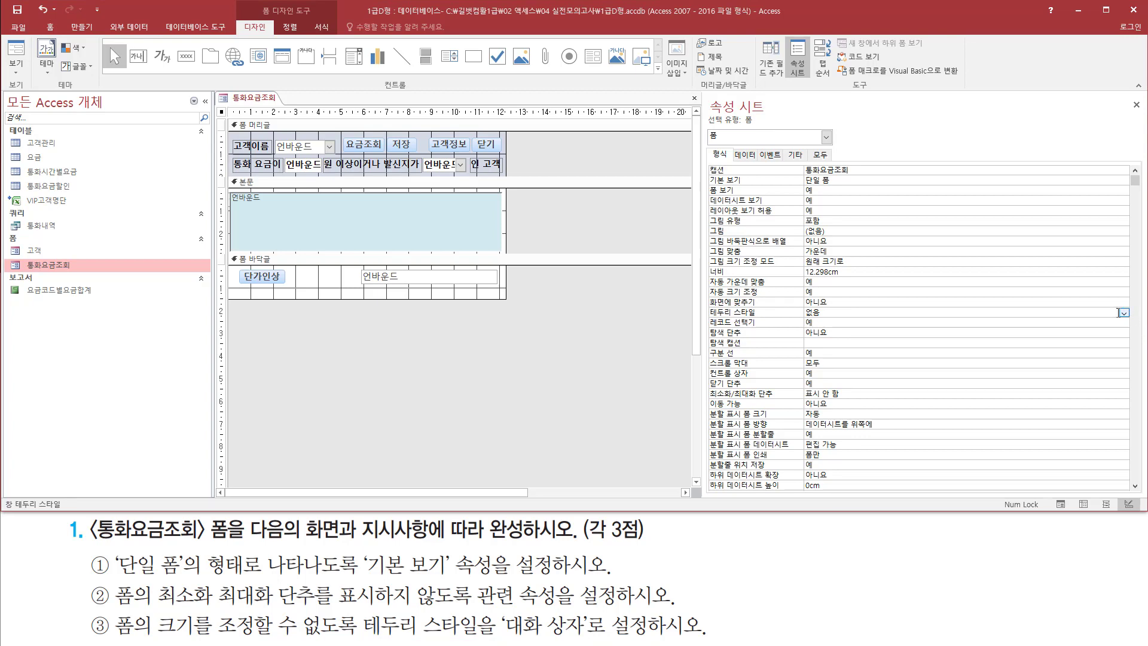
left_click(1124, 312)
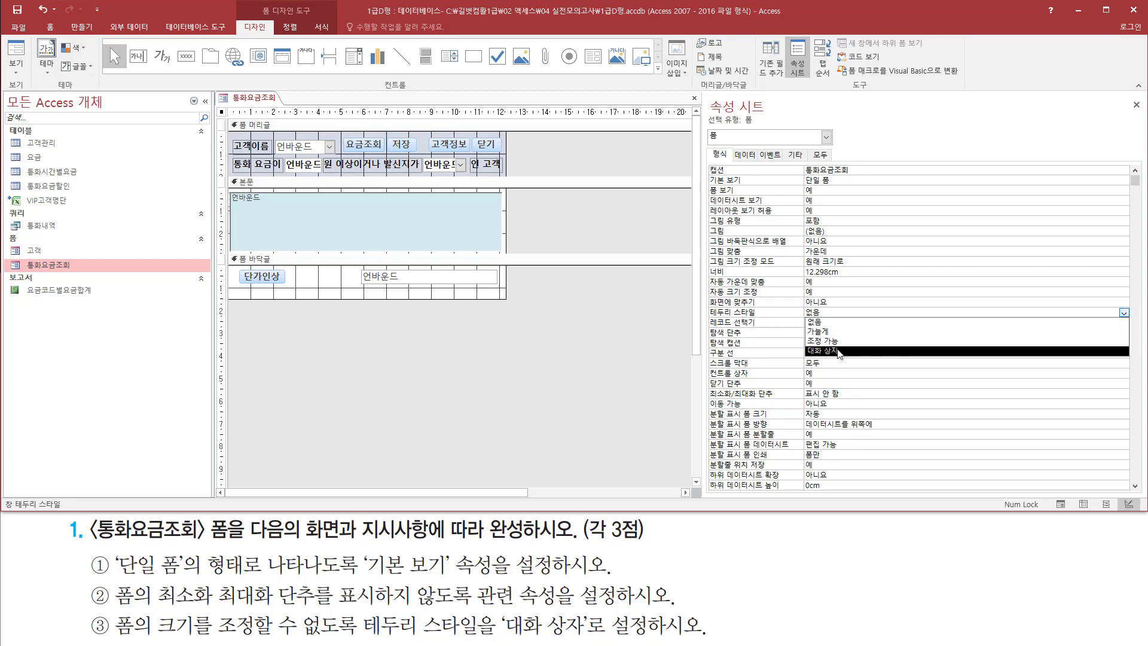
left_click(830, 351)
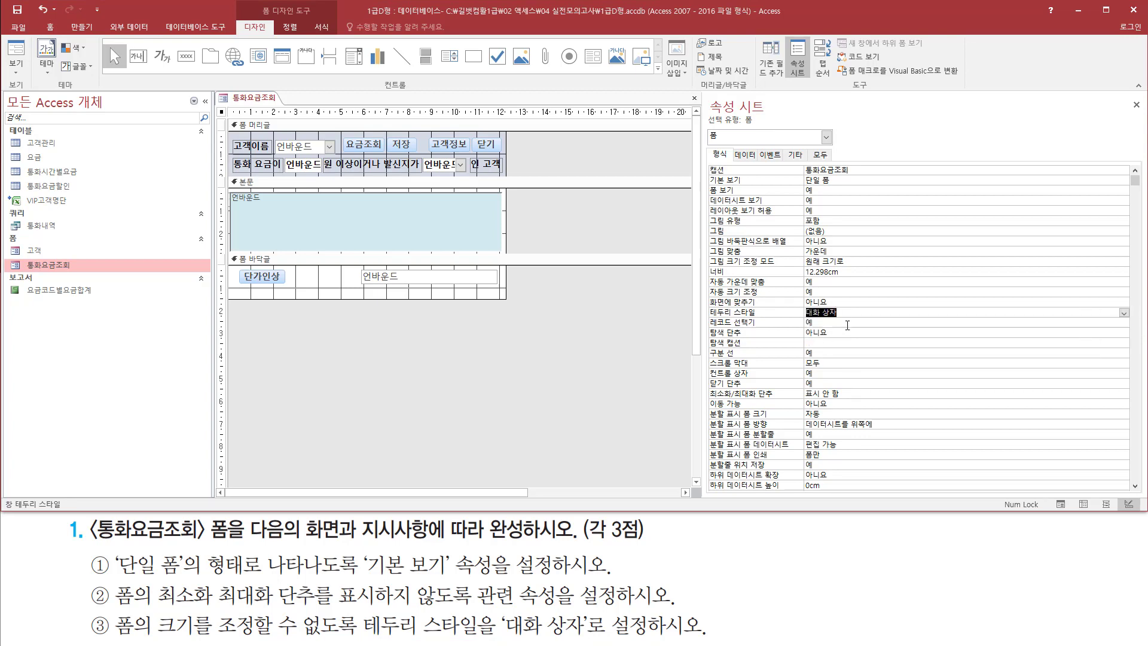
left_click(849, 315)
Step: Switch to the memo note and review how the 가늘게 and 대화상자 border styles apply to a non-resizable form and its minimize/maximize buttons
key("alt+Tab")
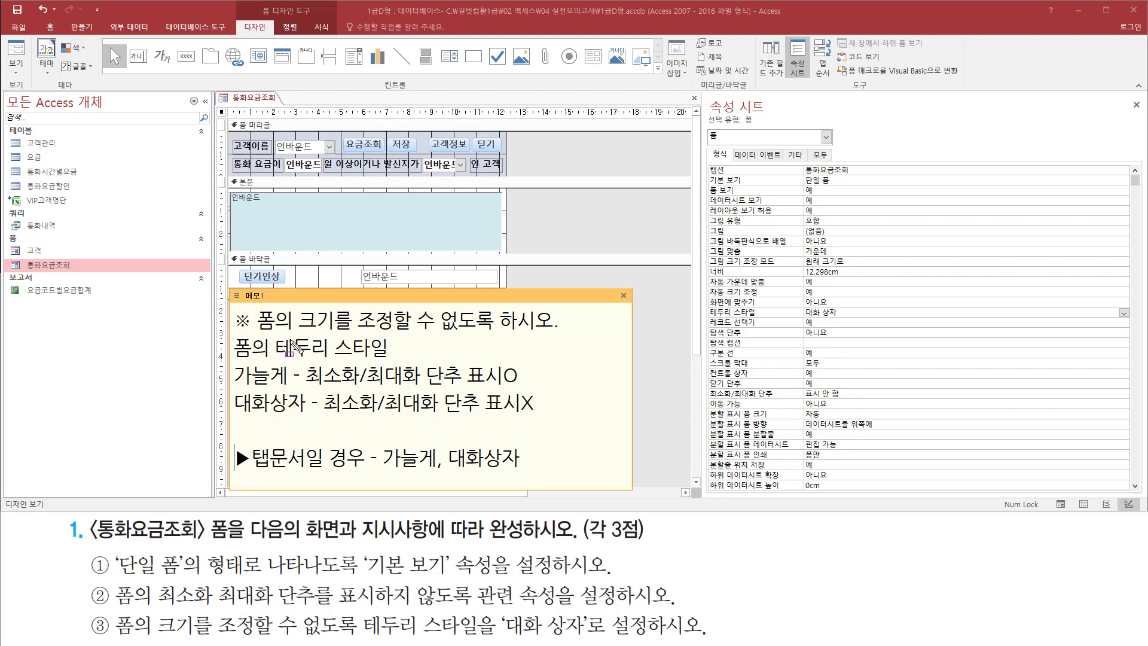
left_click_drag(249, 328, 554, 330)
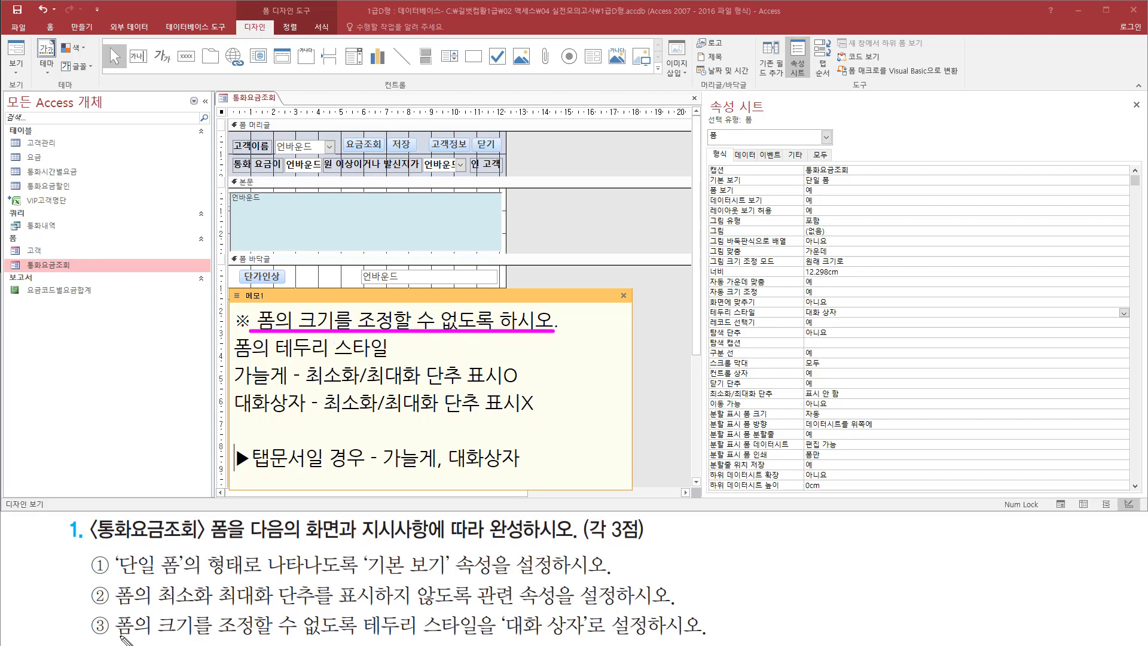
left_click_drag(119, 632, 355, 632)
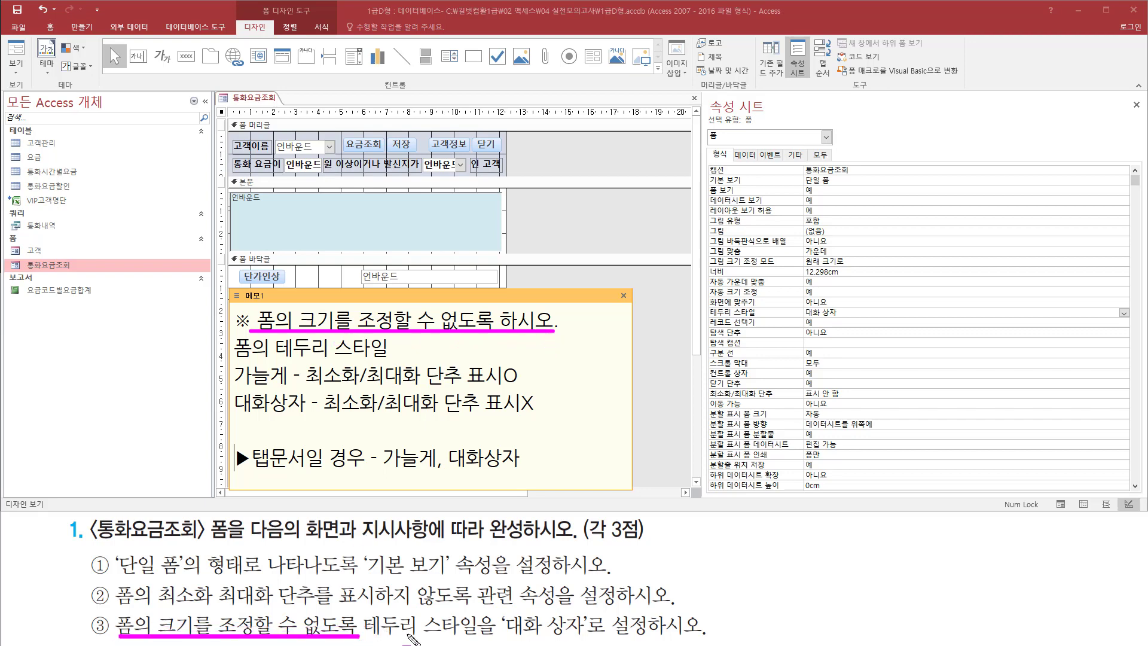
mouse_move(358, 611)
left_mouse_down()
mouse_move(476, 638)
mouse_move(645, 638)
left_mouse_up()
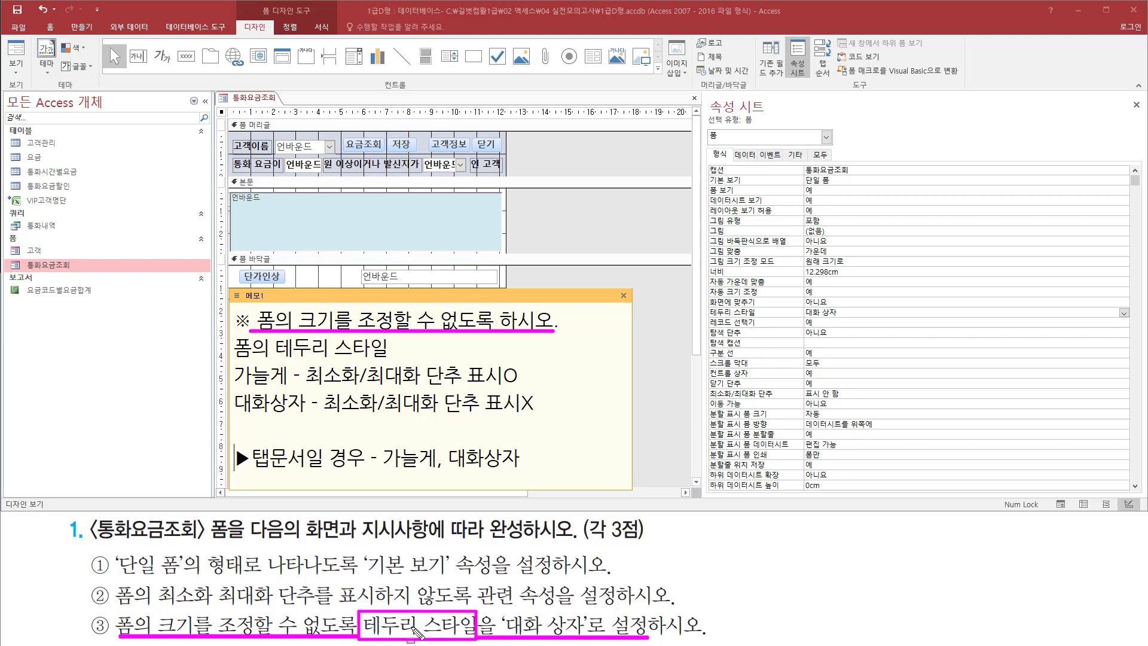
mouse_move(226, 302)
left_mouse_down()
mouse_move(385, 341)
mouse_move(568, 346)
left_mouse_up()
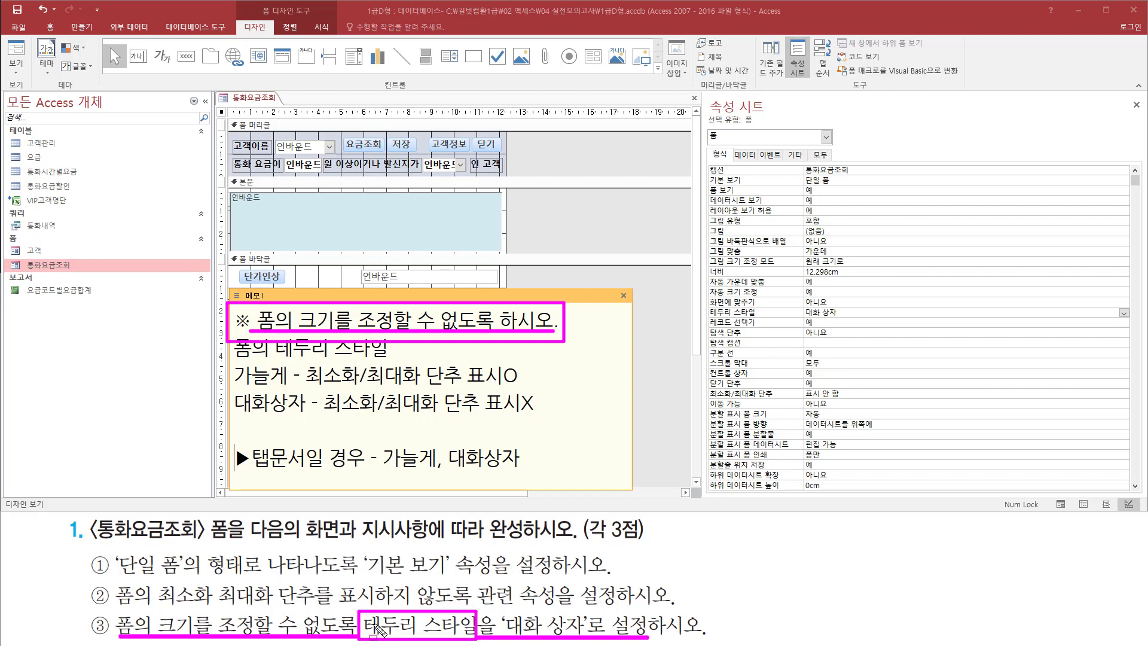
left_click_drag(363, 613, 476, 638)
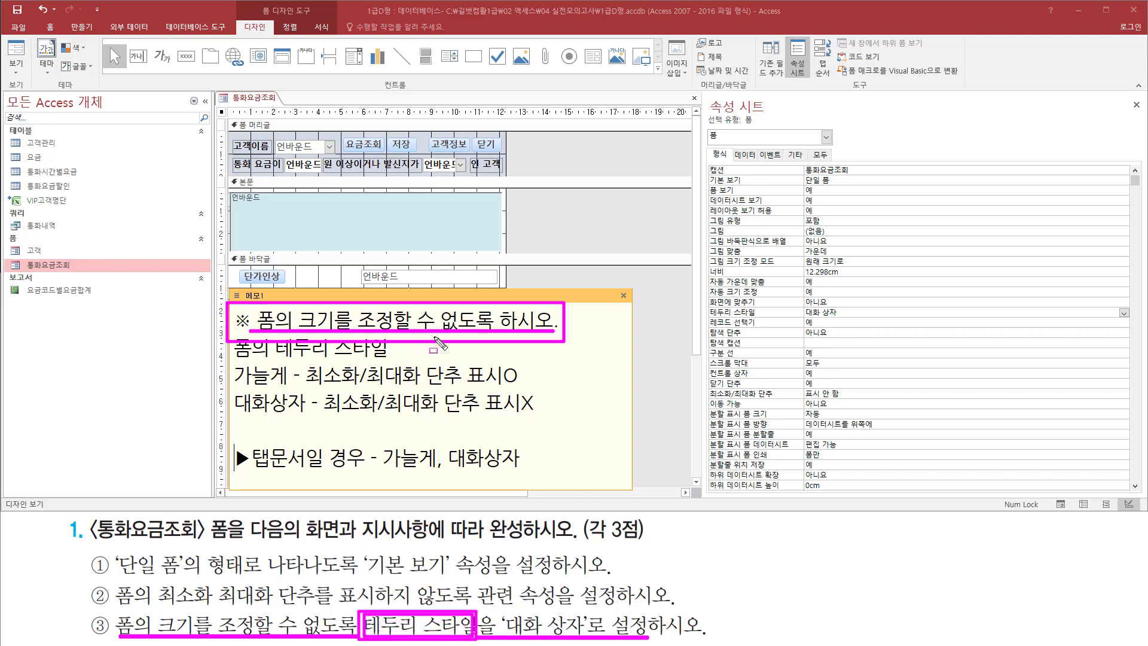
key("Escape")
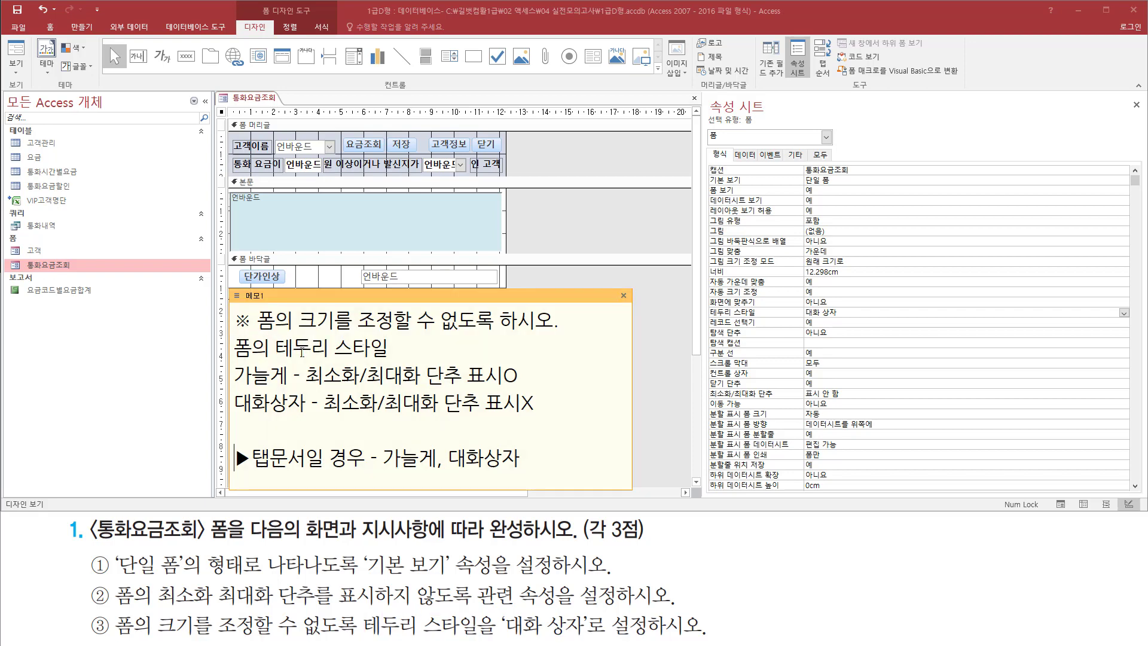
mouse_move(232, 362)
left_mouse_down()
mouse_move(400, 362)
mouse_move(393, 336)
left_mouse_up()
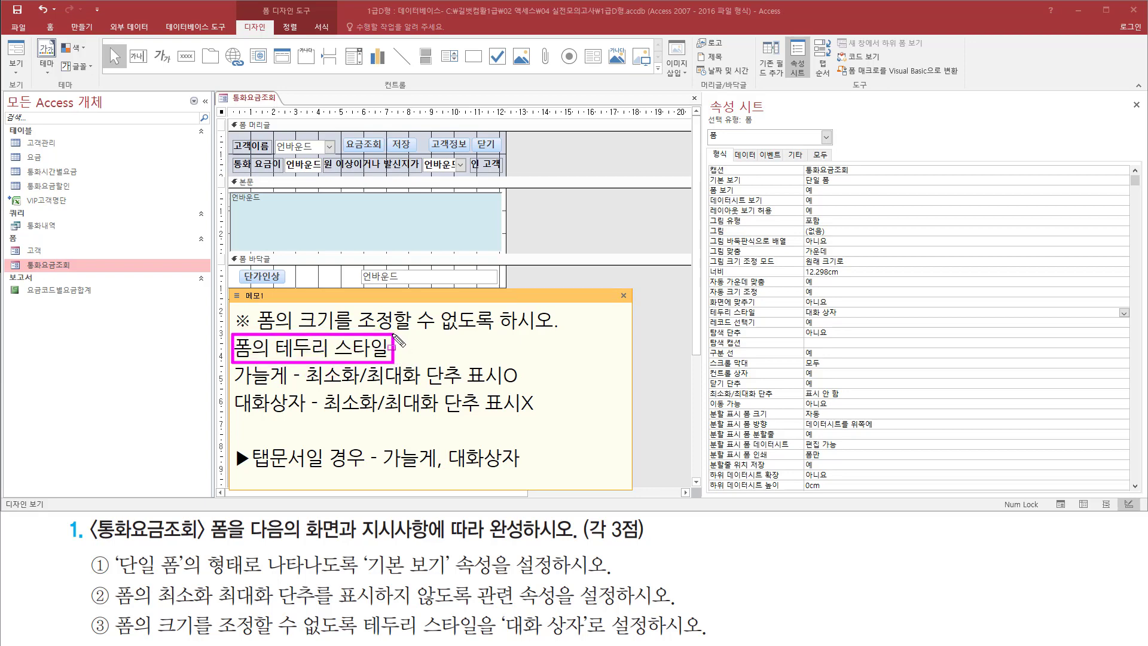
key("Escape")
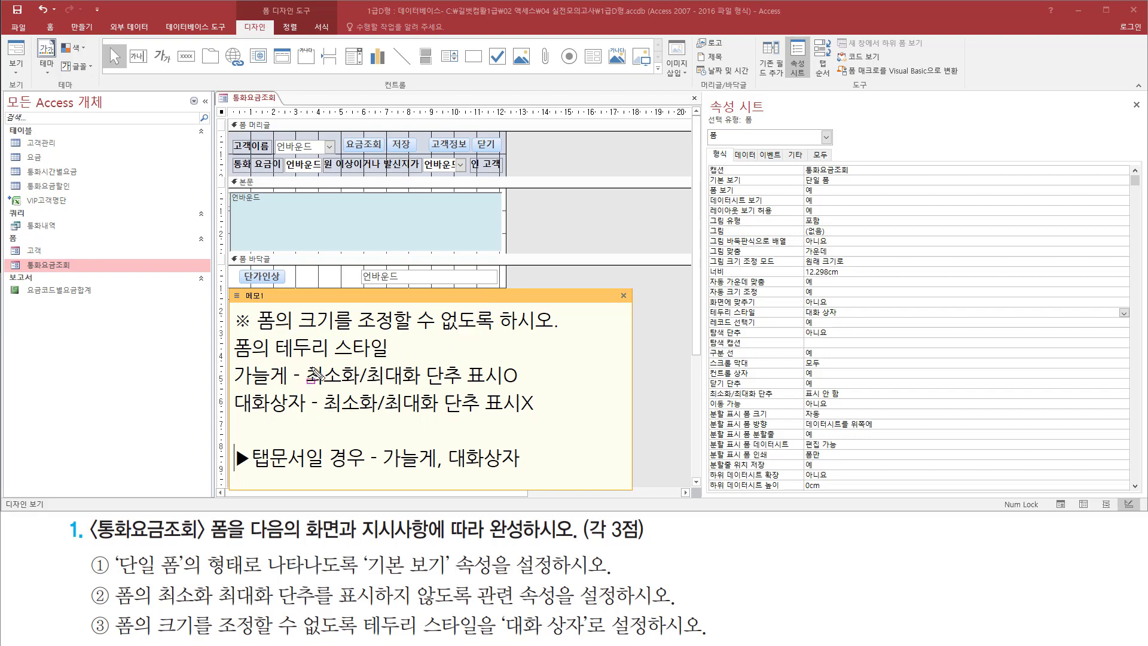
left_click_drag(304, 388, 523, 387)
left_click_drag(325, 412, 533, 412)
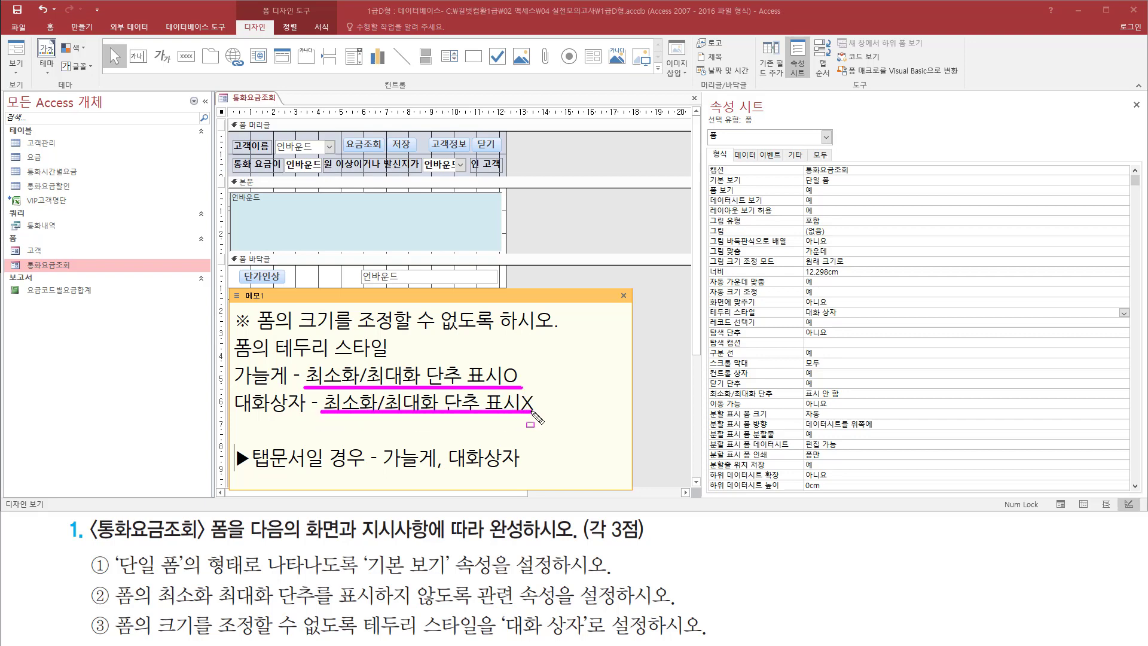
mouse_move(230, 358)
left_mouse_down()
mouse_move(230, 396)
mouse_move(311, 426)
mouse_move(306, 416)
left_mouse_up()
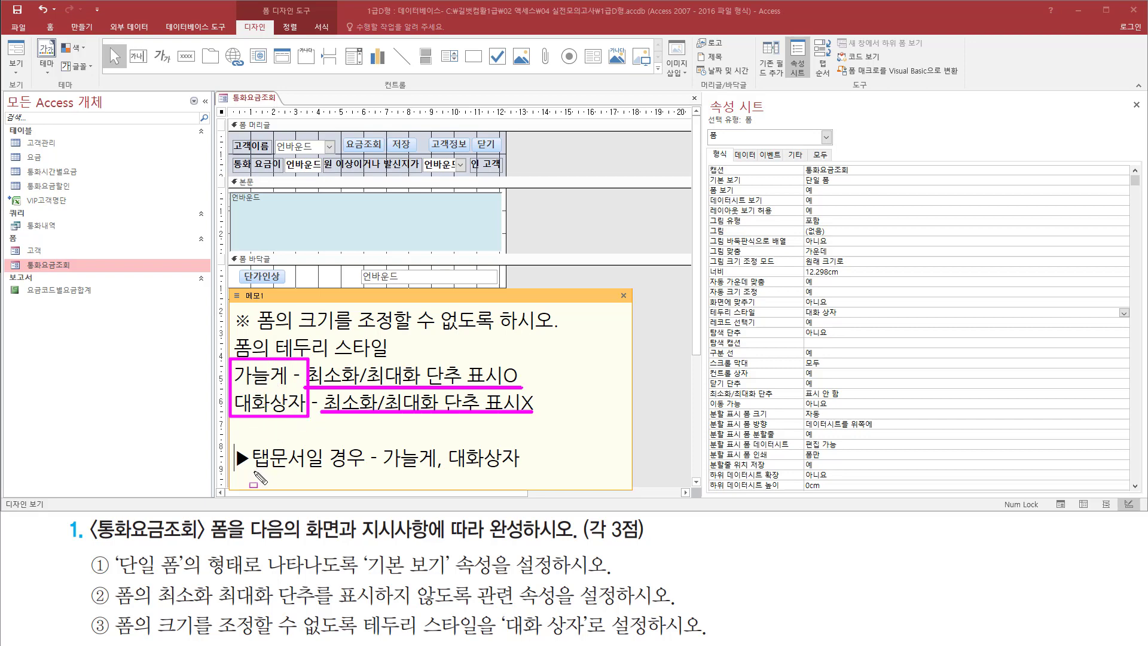
mouse_move(249, 436)
left_mouse_down()
mouse_move(277, 474)
mouse_move(307, 475)
left_mouse_up()
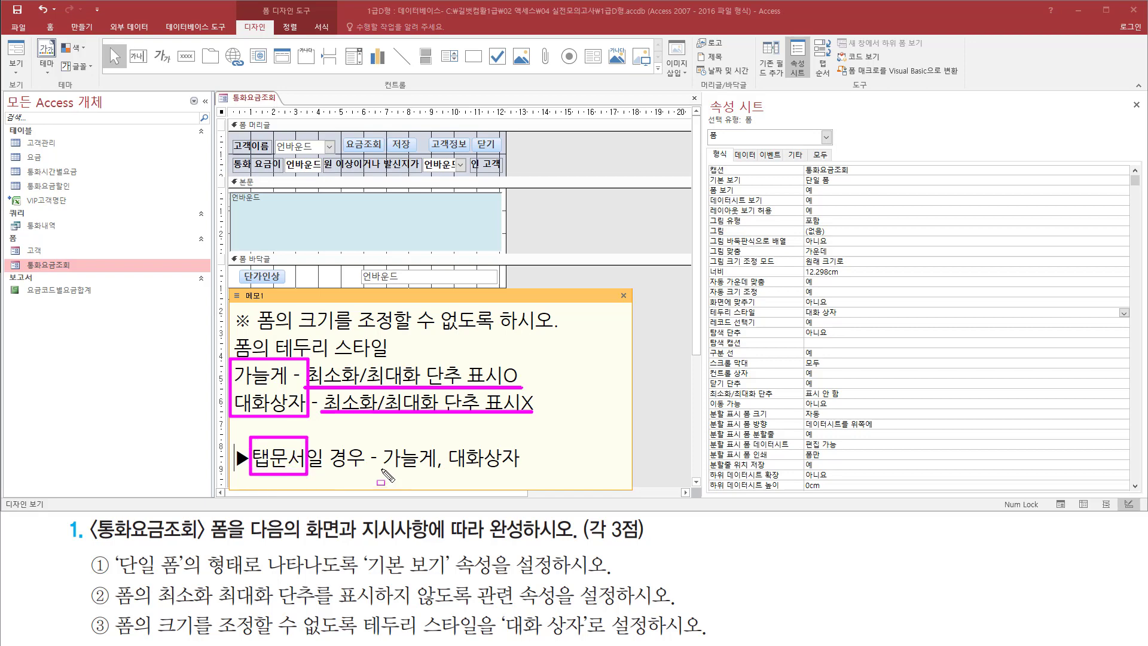
left_click_drag(380, 467, 519, 471)
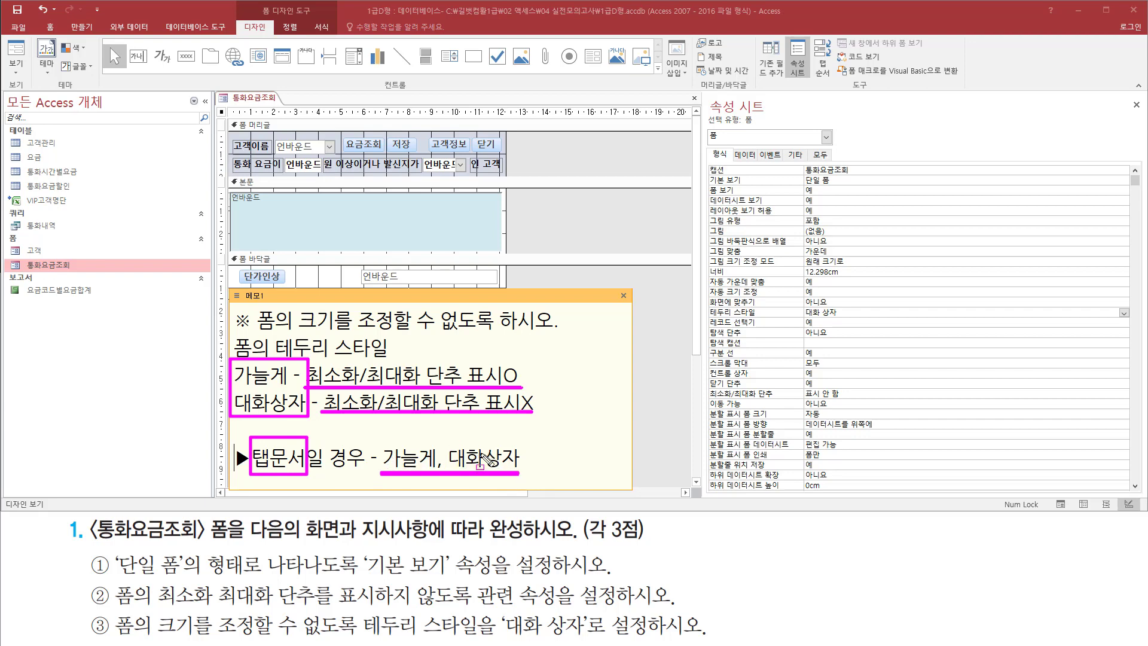
mouse_move(85, 581)
left_mouse_down()
mouse_move(115, 610)
mouse_move(494, 609)
mouse_move(476, 608)
left_mouse_up()
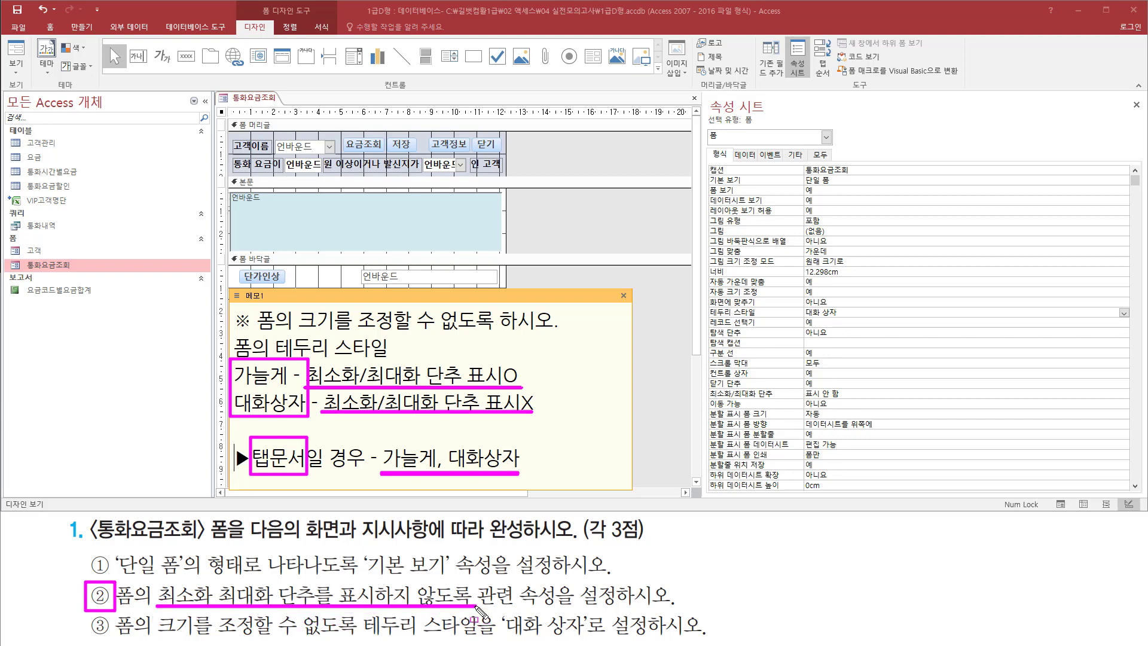
left_click_drag(170, 629, 172, 629)
key("Escape")
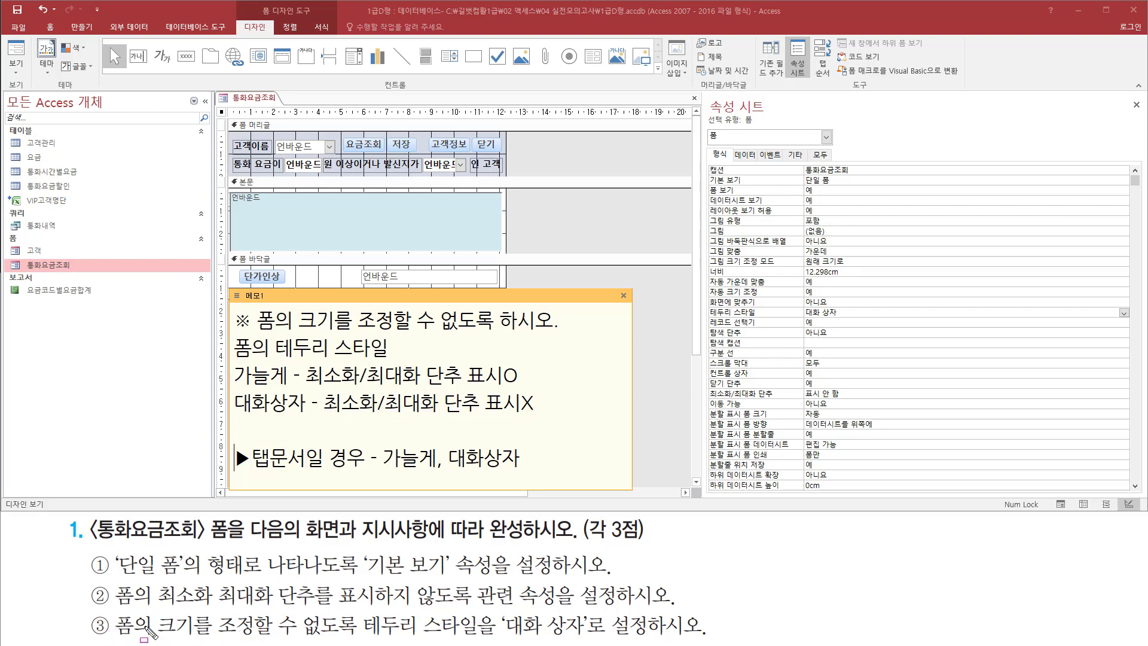
mouse_move(362, 626)
left_mouse_down()
mouse_move(601, 627)
mouse_move(728, 612)
mouse_move(713, 605)
left_mouse_up()
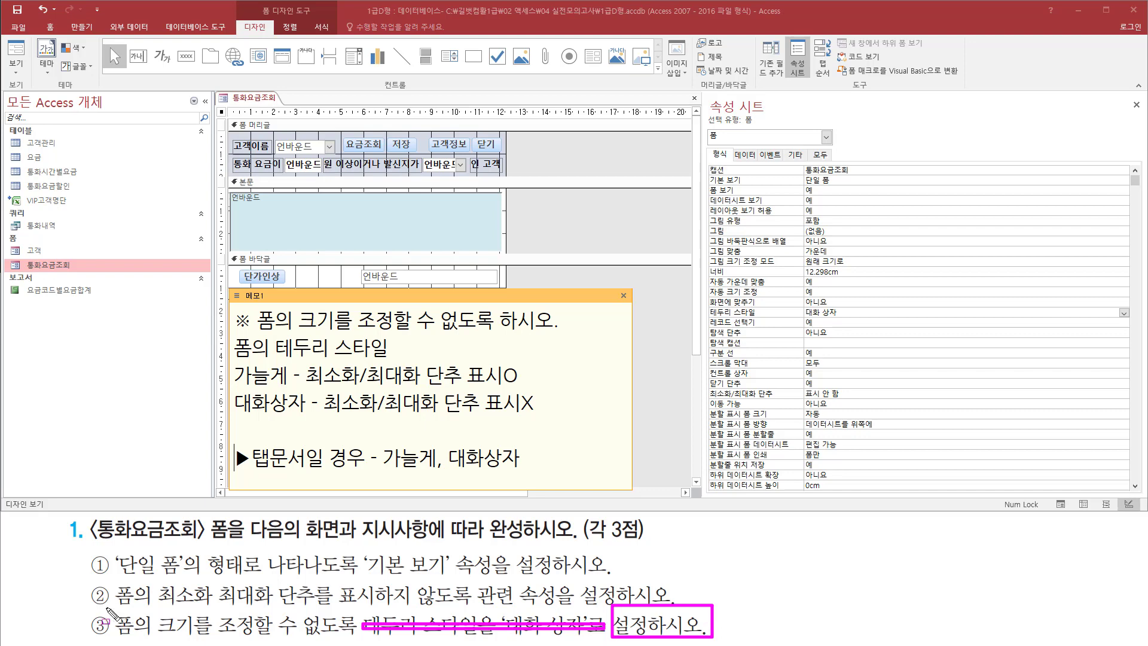
mouse_move(106, 608)
left_mouse_down()
mouse_move(182, 640)
mouse_move(360, 640)
left_mouse_up()
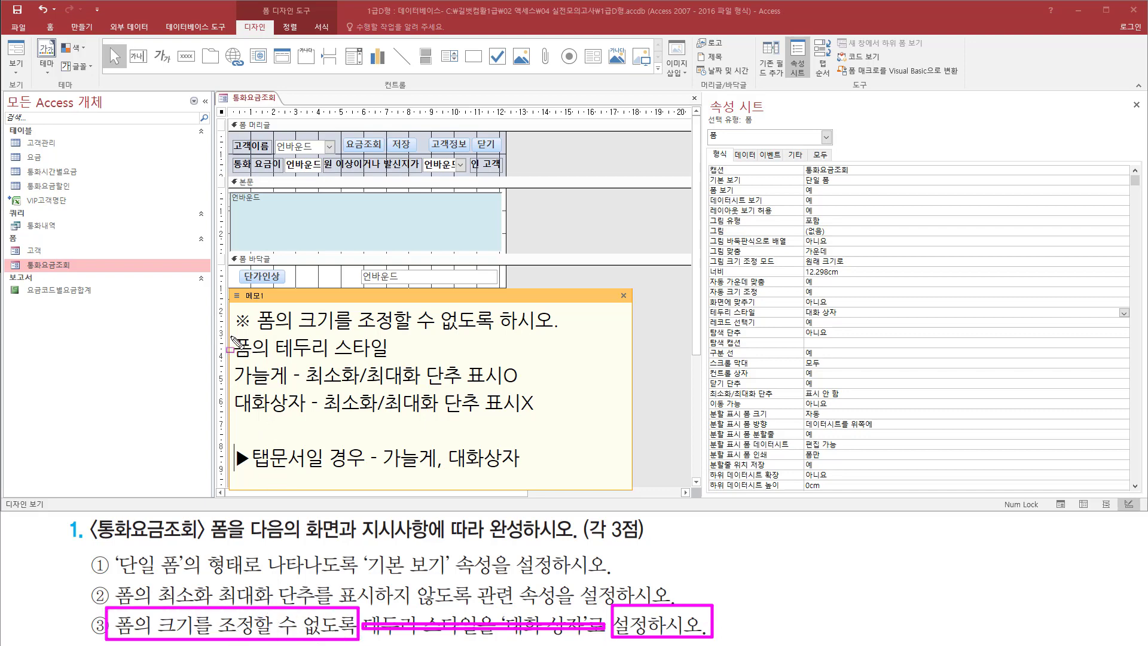
mouse_move(231, 331)
left_mouse_down()
mouse_move(339, 372)
mouse_move(399, 369)
mouse_move(392, 362)
left_mouse_up()
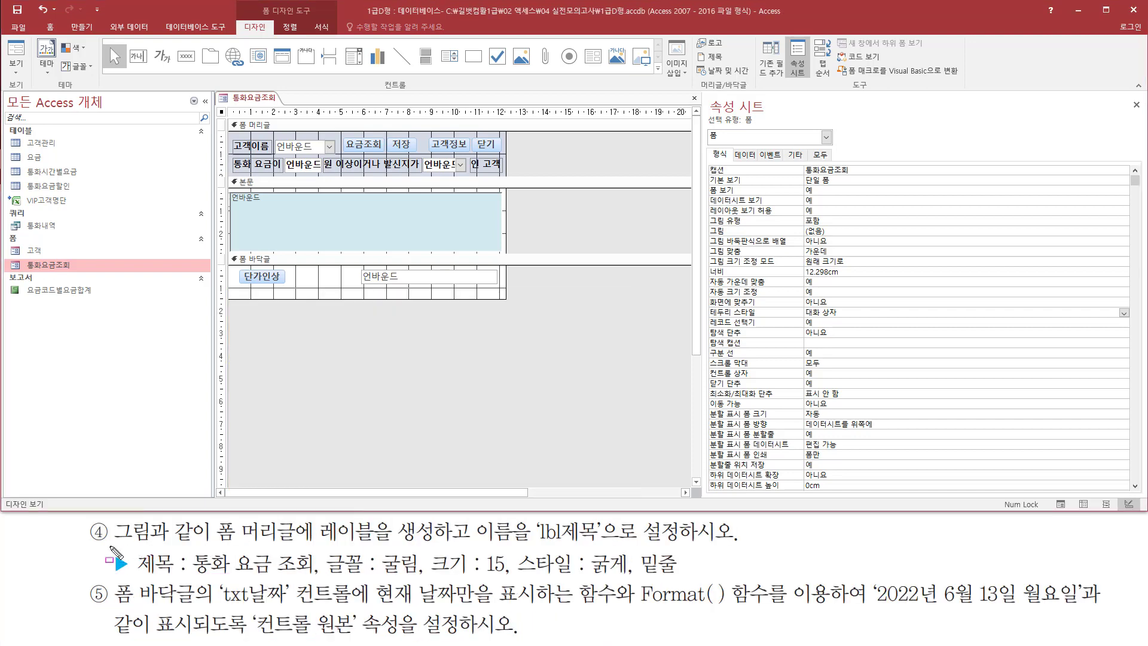
left_click_drag(110, 546, 441, 543)
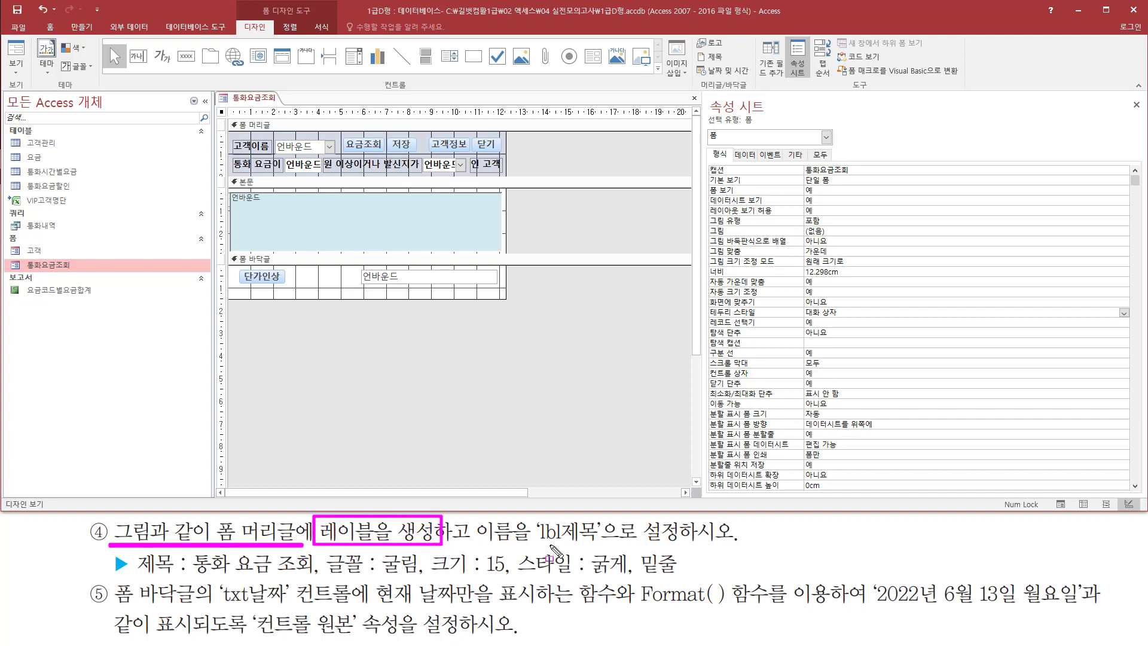
left_click_drag(538, 544, 595, 542)
left_click_drag(193, 576, 314, 574)
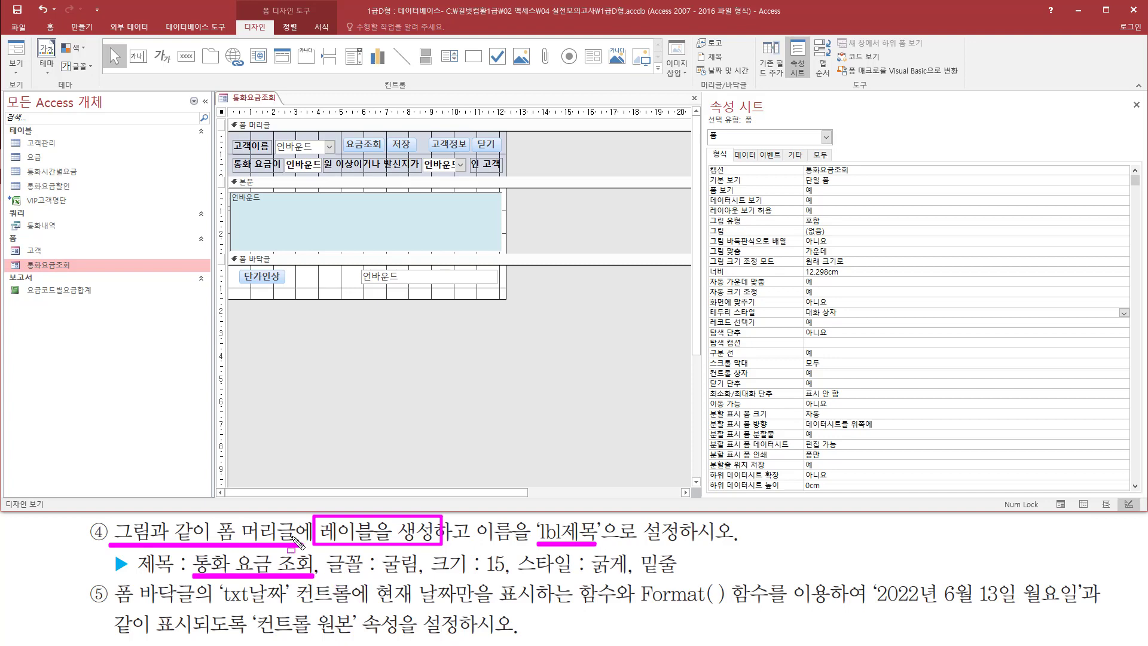
left_click_drag(325, 578, 682, 575)
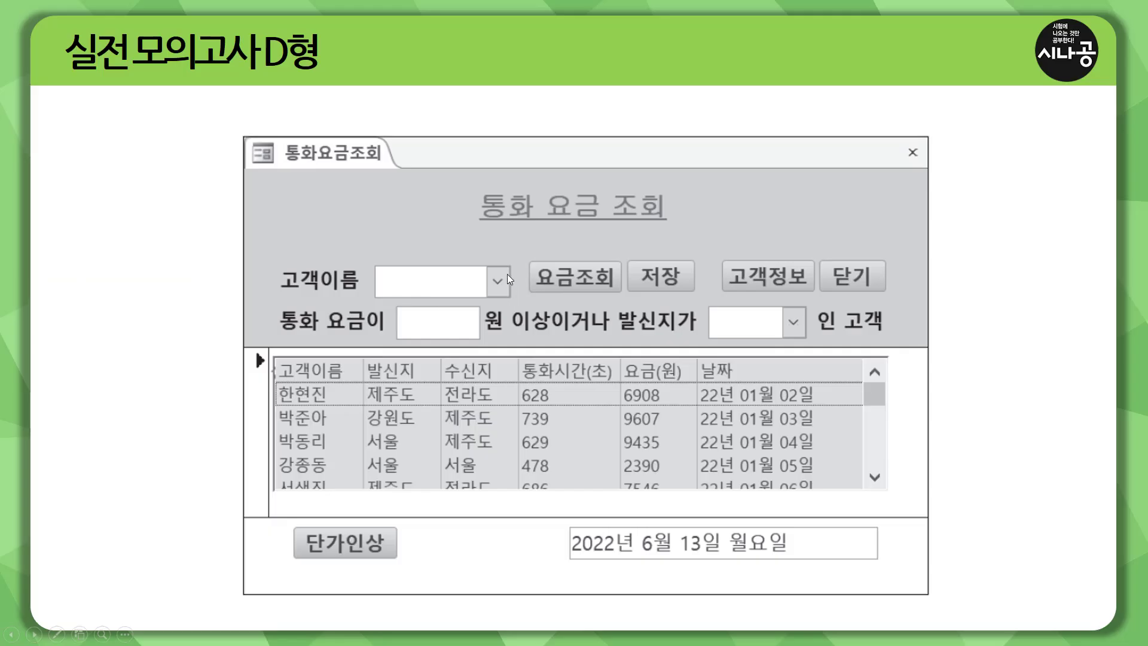
left_click_drag(463, 179, 691, 239)
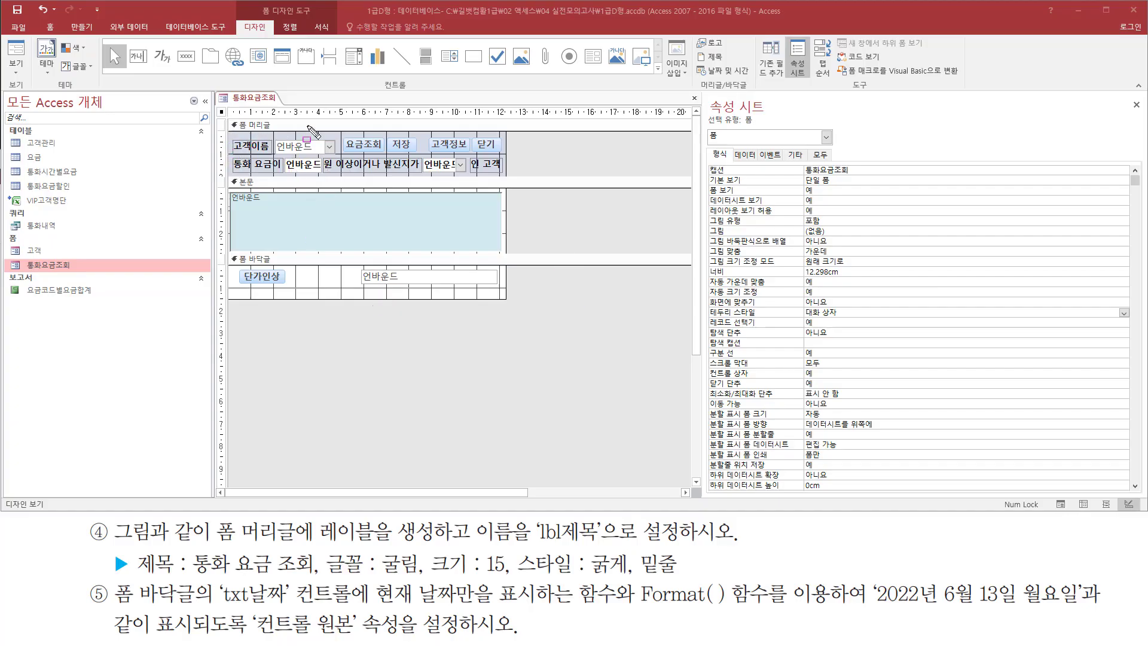
Step: Enlarge the 폼 머리글 section downward to a height of about 4.2 cm to make room for a title
left_click_drag(304, 124, 429, 137)
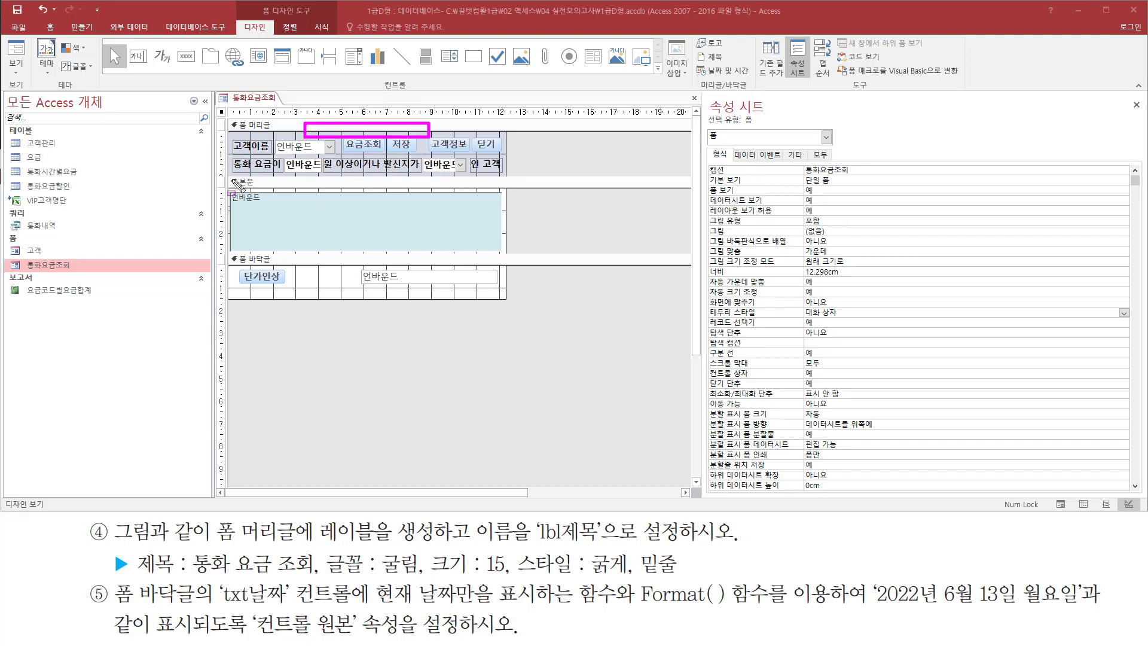
mouse_move(231, 188)
left_mouse_down()
mouse_move(490, 167)
mouse_move(516, 177)
left_mouse_up()
key("Escape")
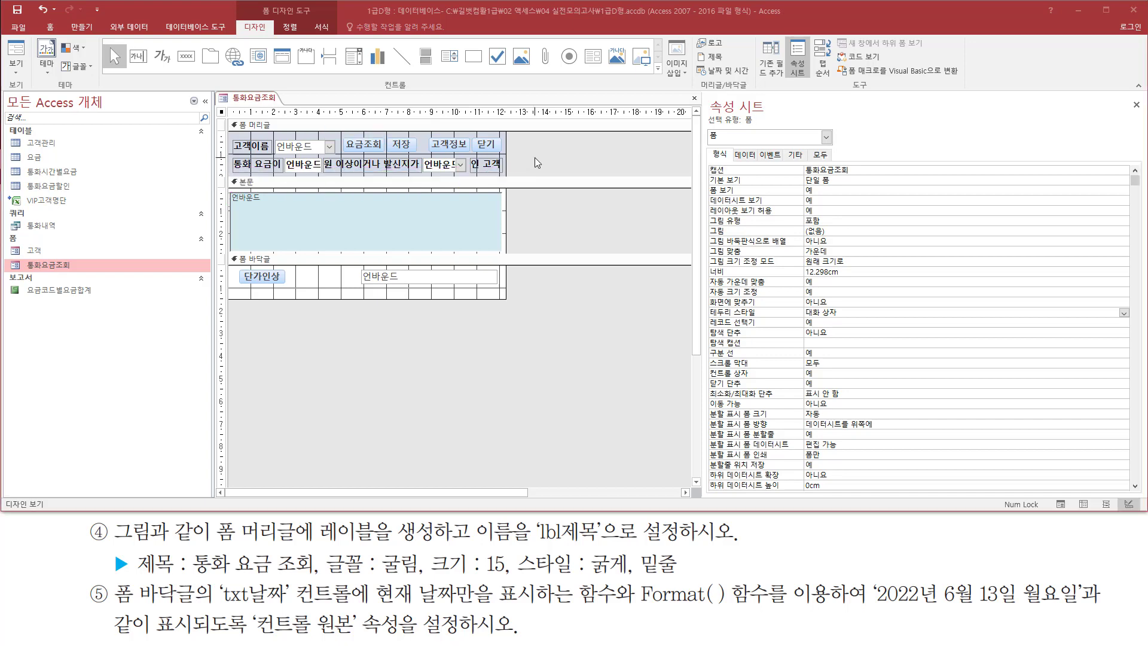
left_click(502, 175)
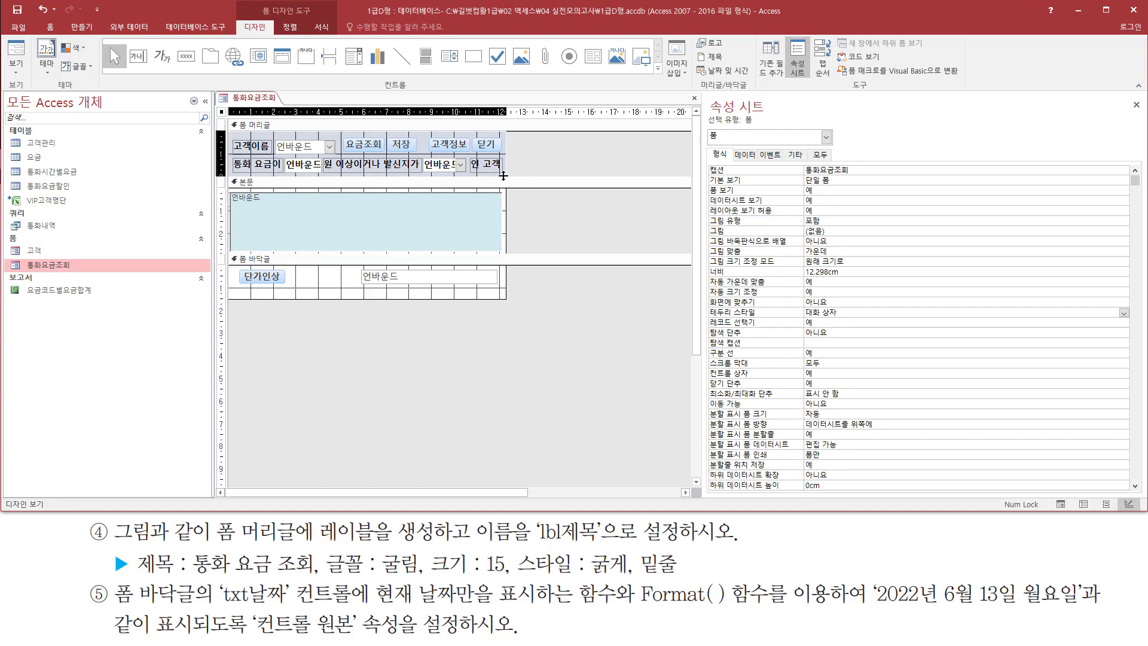
left_click_drag(503, 175, 507, 224)
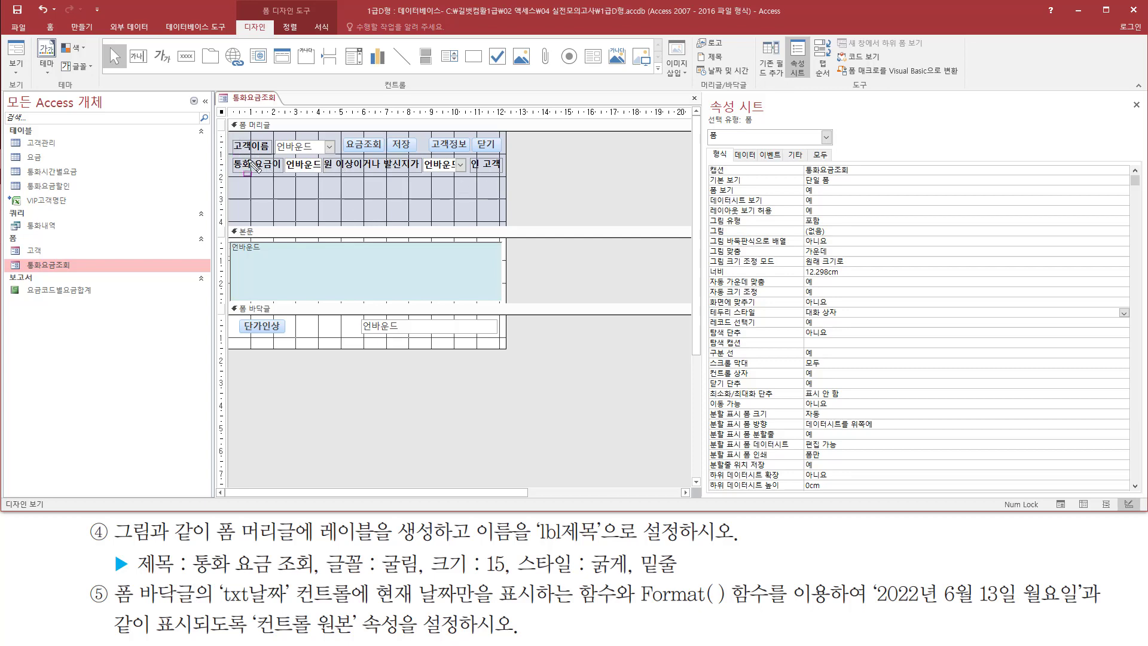
Step: Move all existing controls in the 폼 머리글 section down together, leaving free space above them for the title
left_click_drag(226, 132, 519, 178)
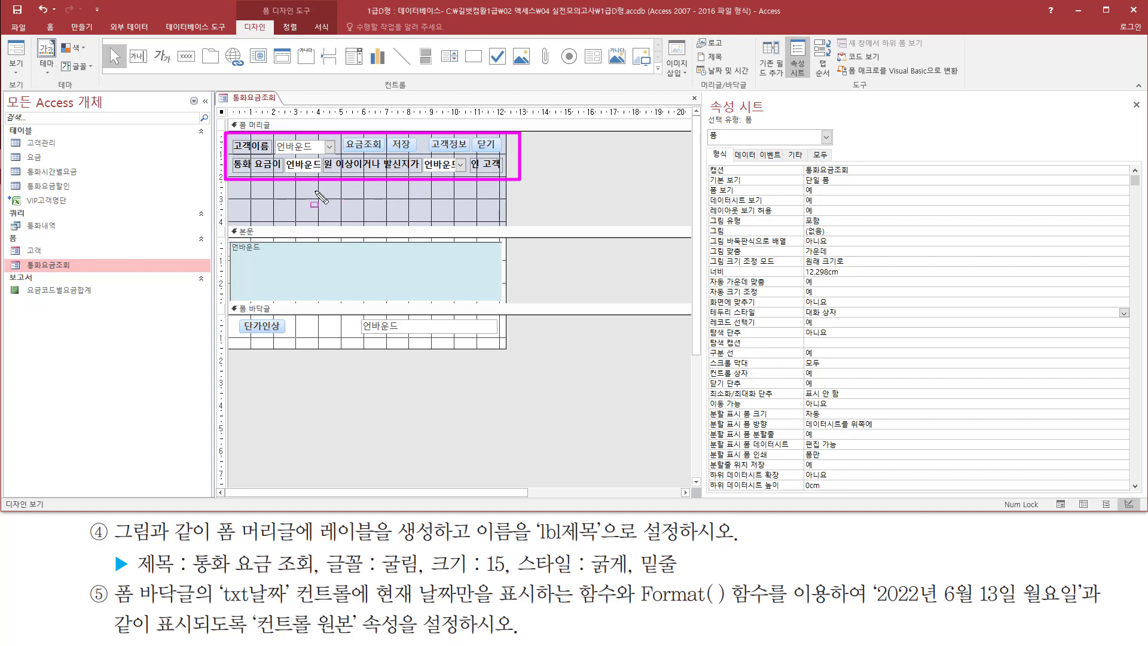
key("Escape")
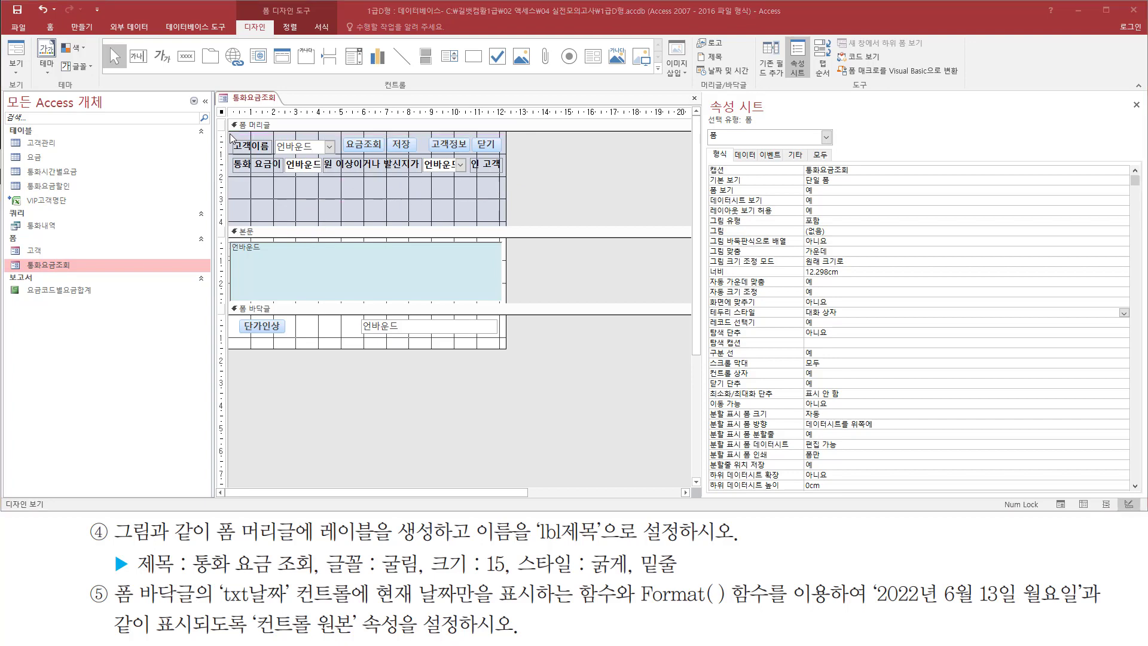
mouse_move(230, 134)
left_mouse_down()
mouse_move(251, 152)
mouse_move(509, 178)
left_mouse_up()
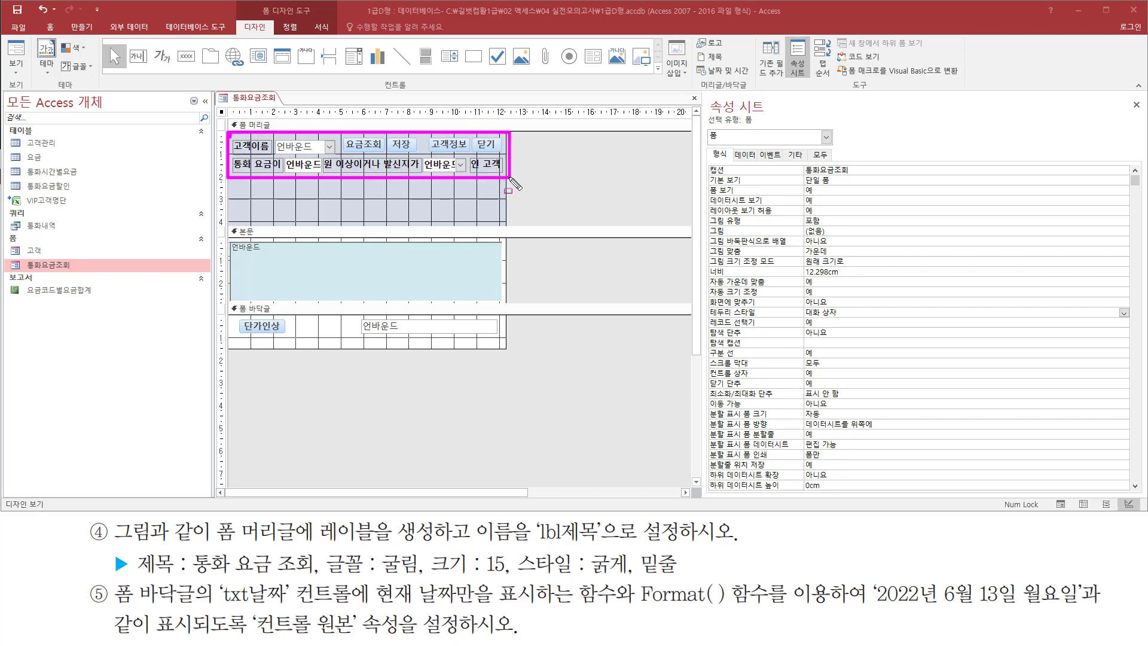
key("Escape")
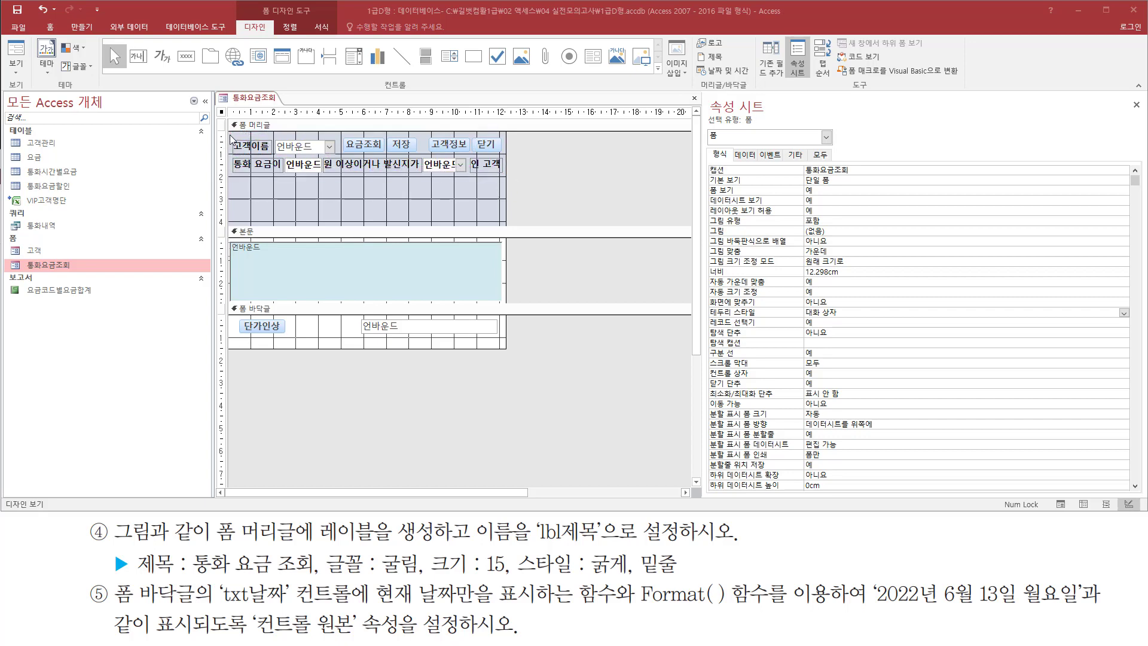
left_click_drag(231, 139, 514, 177)
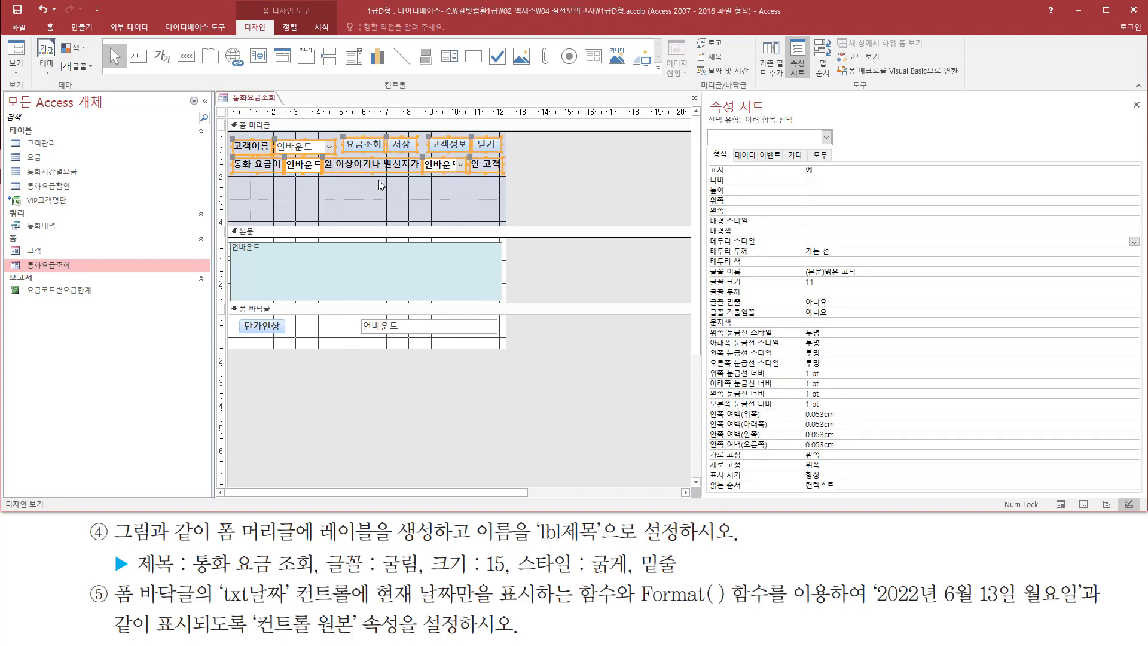
key("Down")
key("Down")
key("Down")
key("Down")
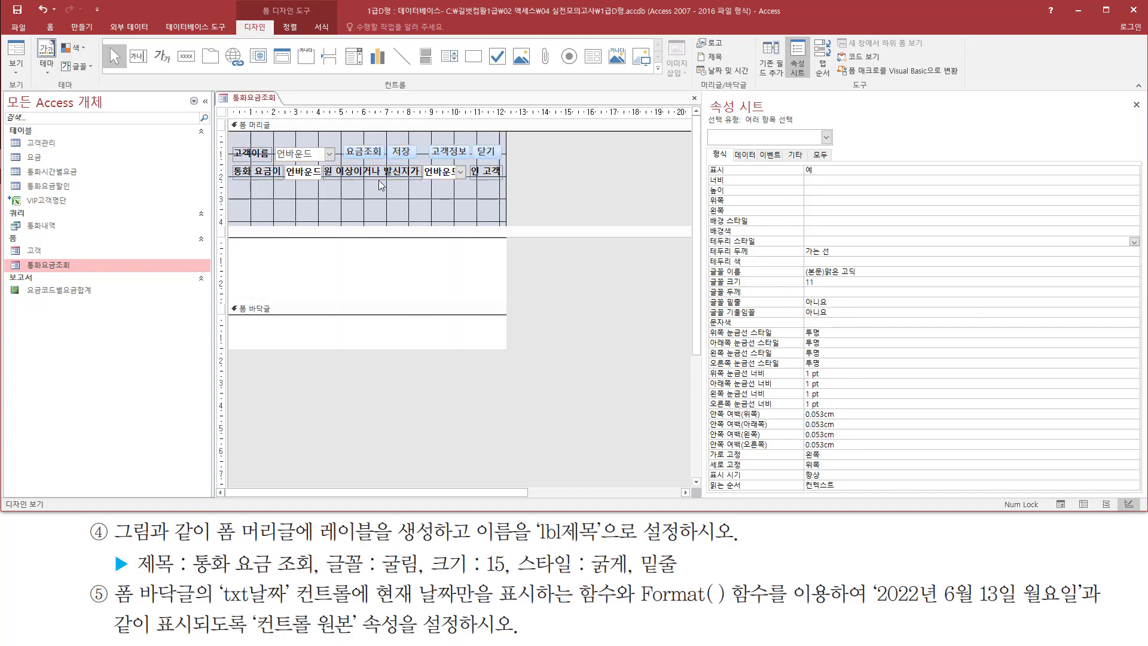
key("Down")
key("Down")
key("Down")
key("Down")
key("Down")
key("Down")
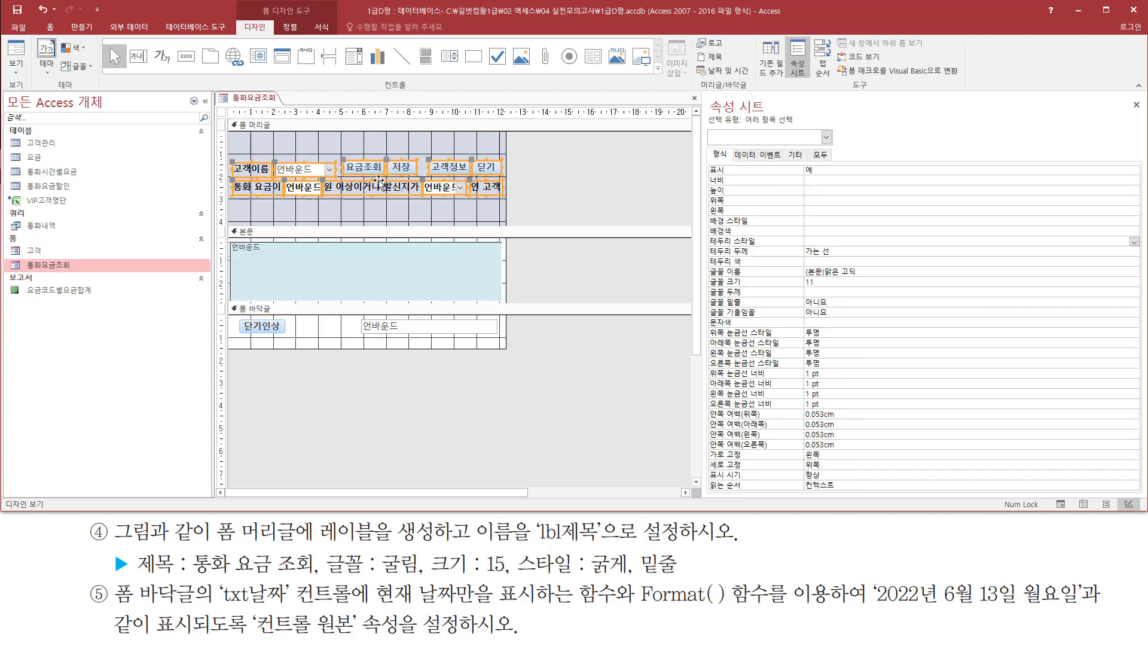
key("Down")
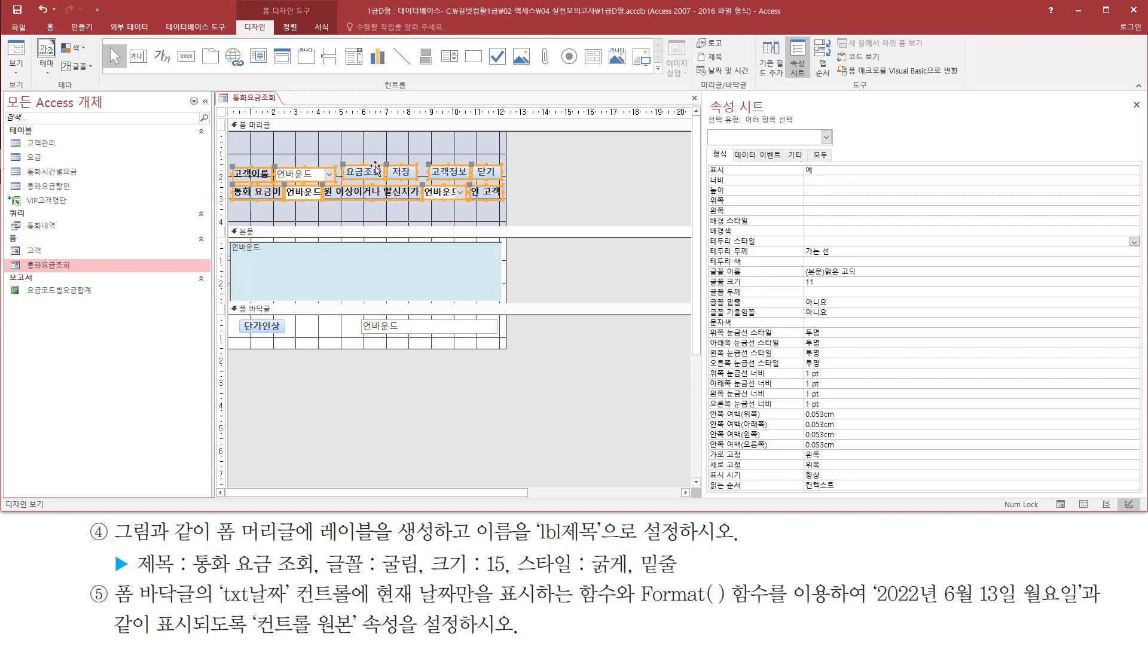
key("Down")
key("Down")
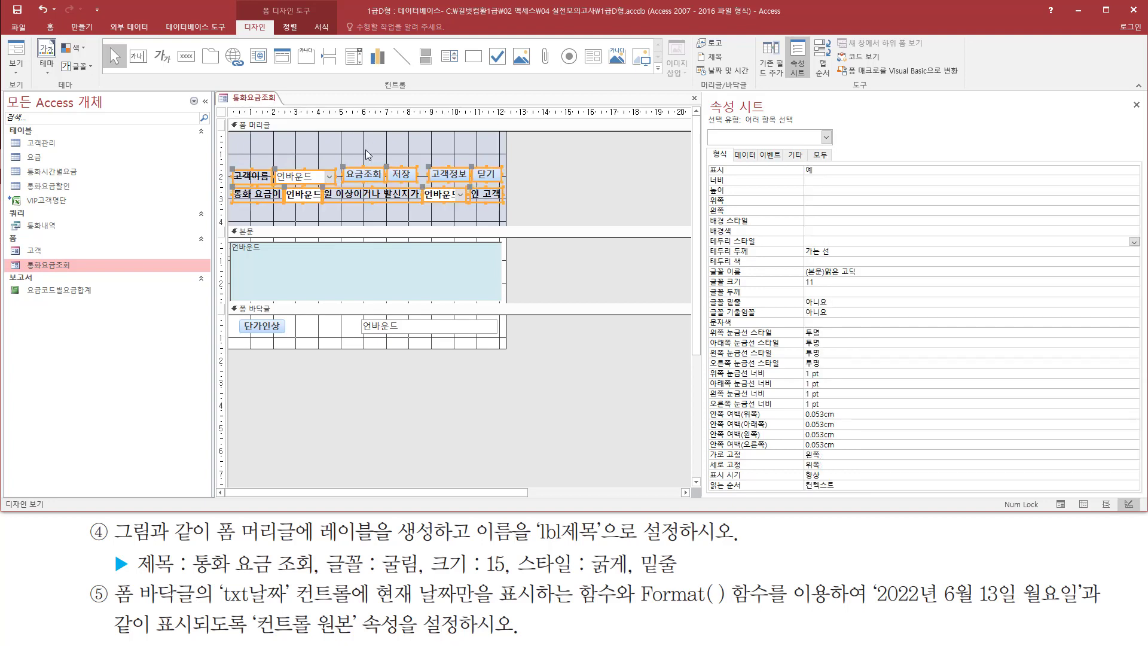
key("Up")
left_click(566, 163)
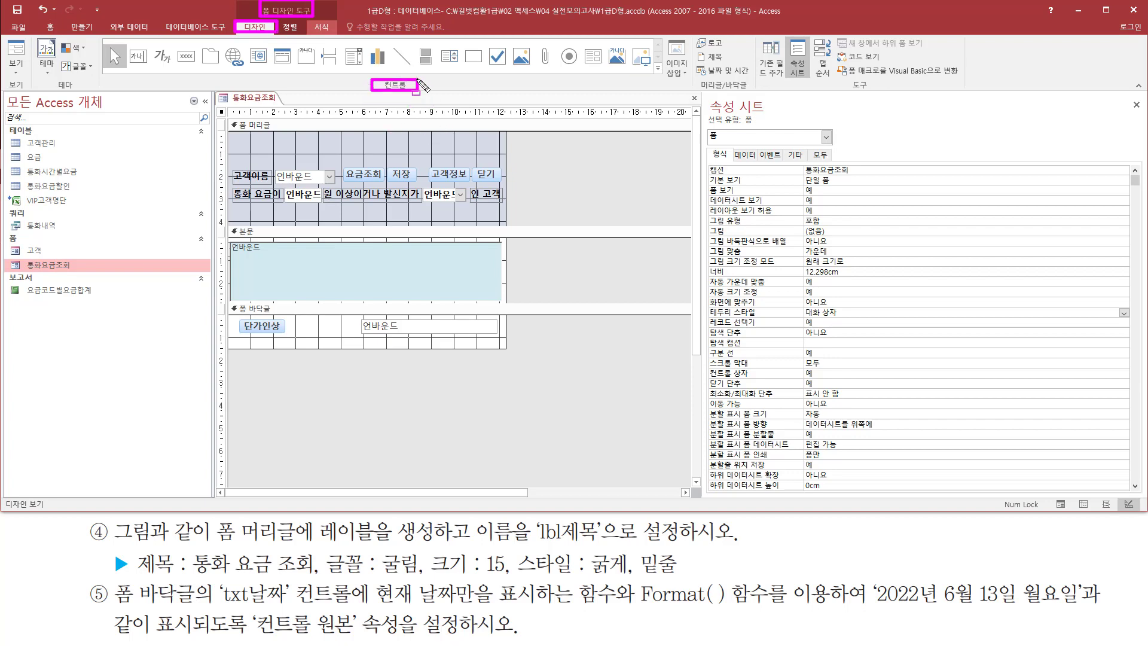
Step: Add a label about 4 cm wide and 1 cm high above the header controls, with the text "통화 요금 조회"
left_click(161, 56)
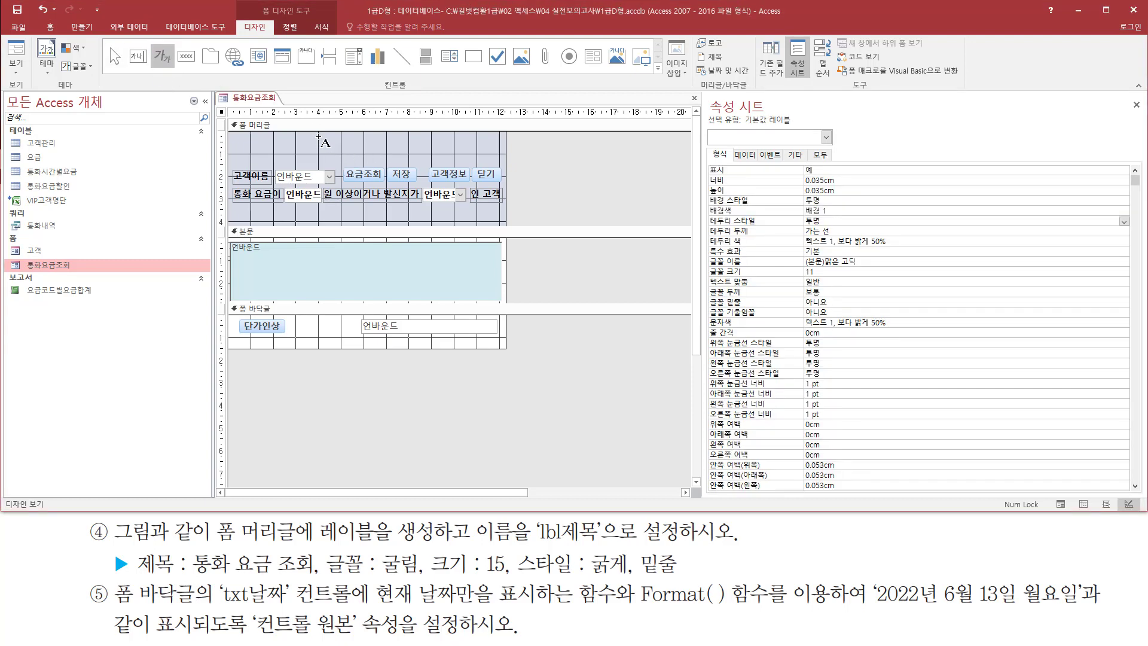
left_click_drag(319, 137, 409, 160)
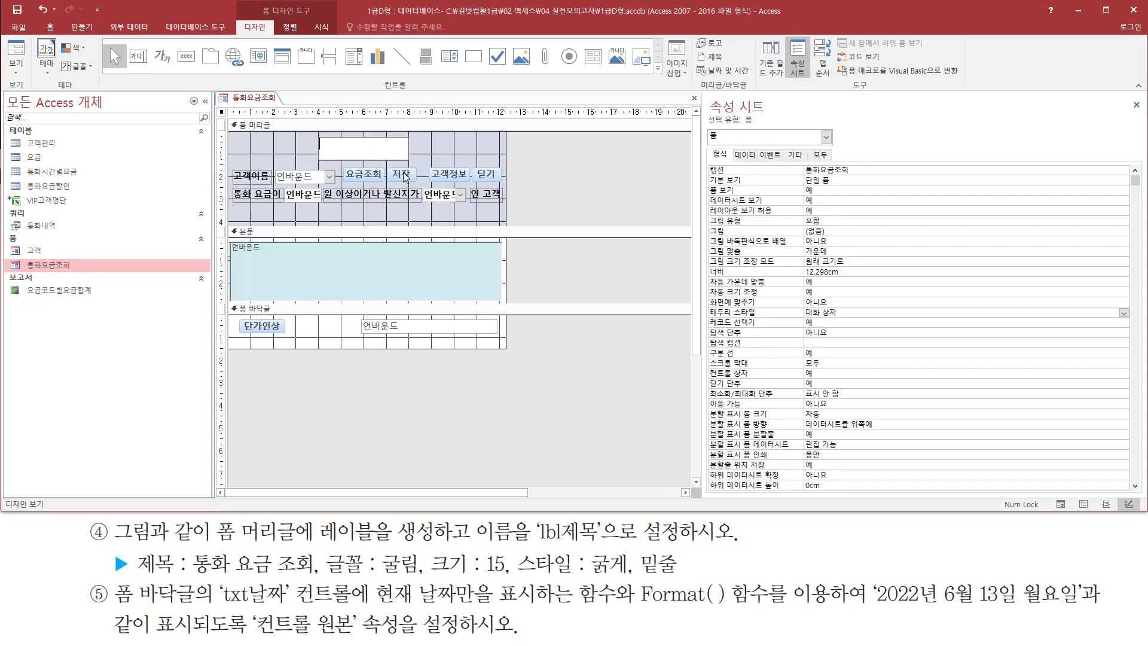
type("통화 요금 조회")
key("Return")
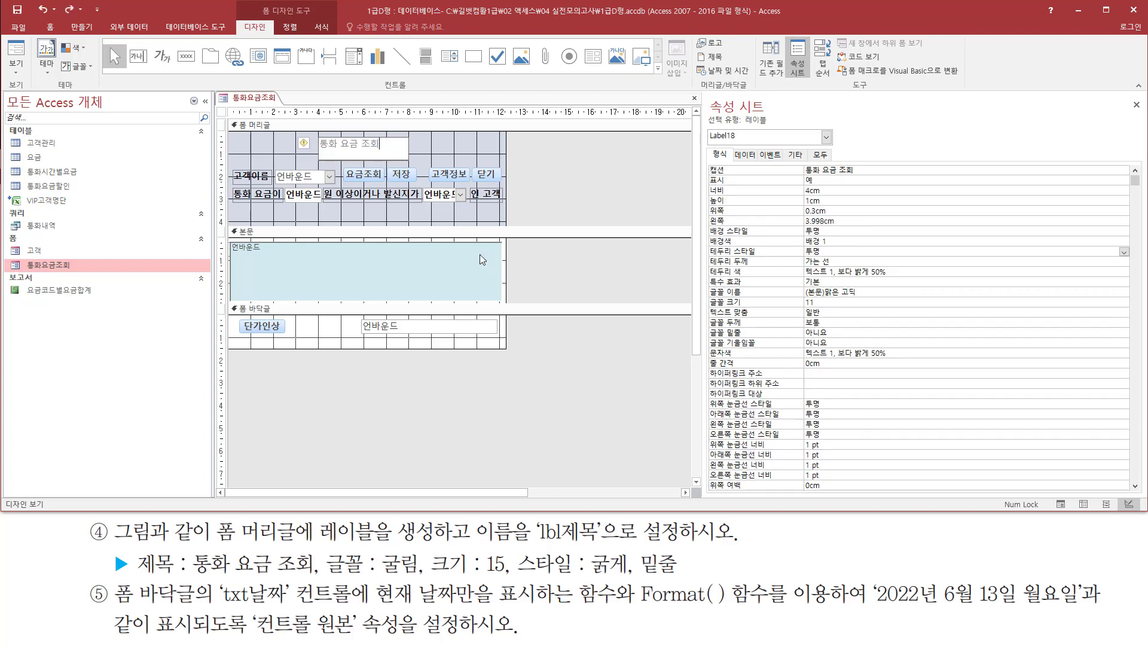
left_click(433, 144)
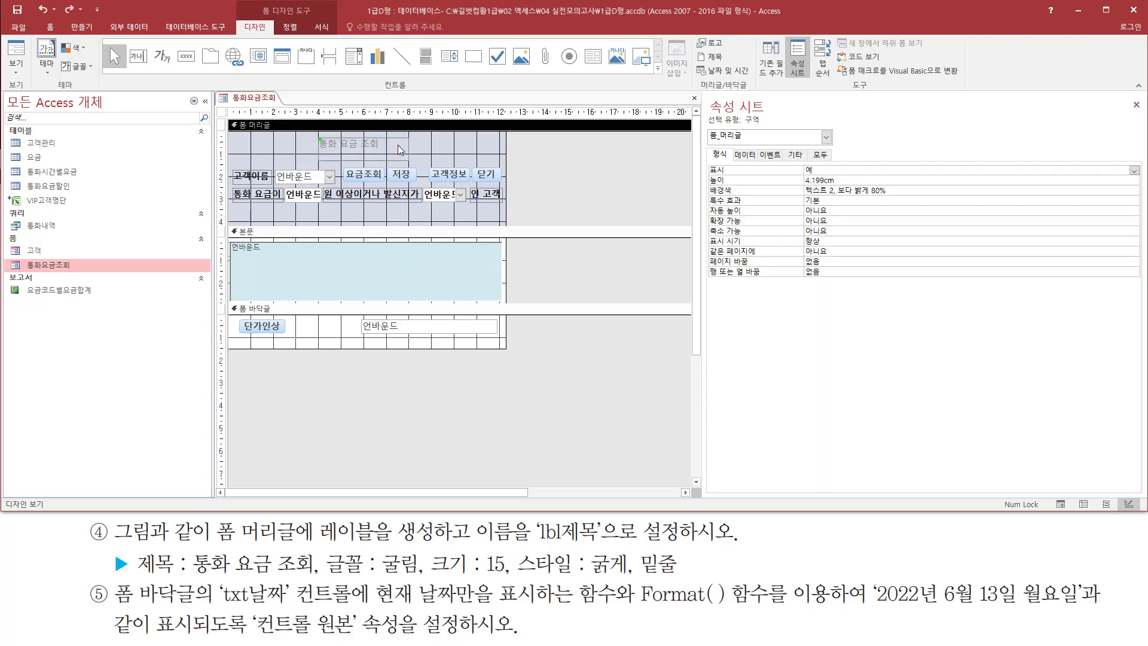
Step: Set the name (이름) property of the 통화 요금 조회 label to lbl제목
left_click(397, 145)
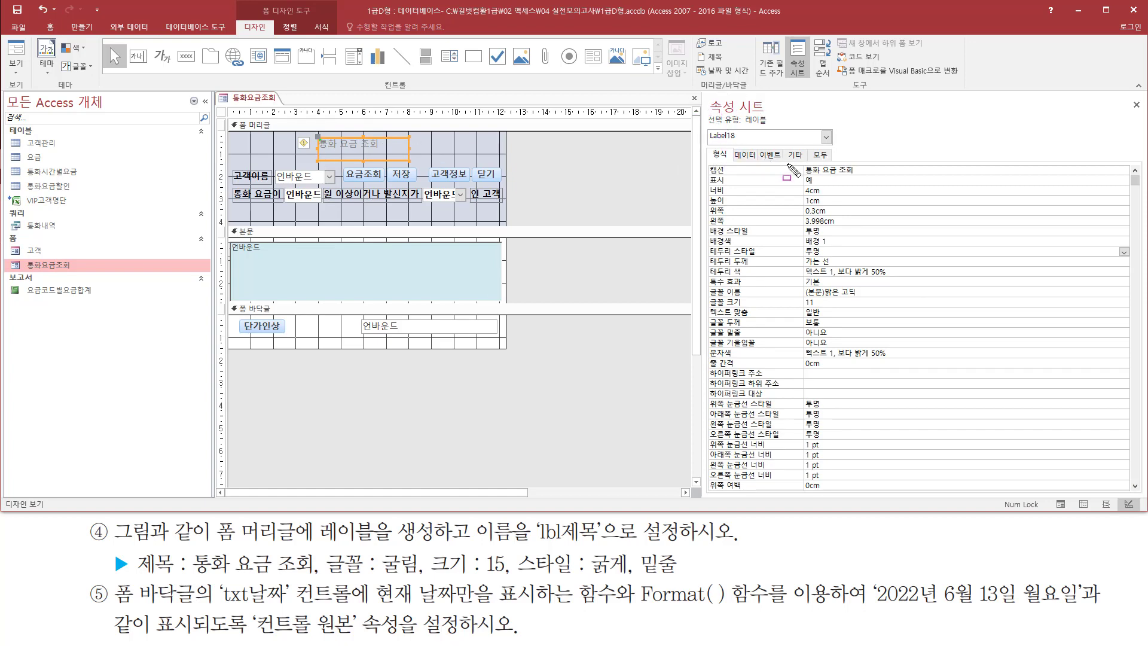
left_click_drag(707, 142, 805, 163)
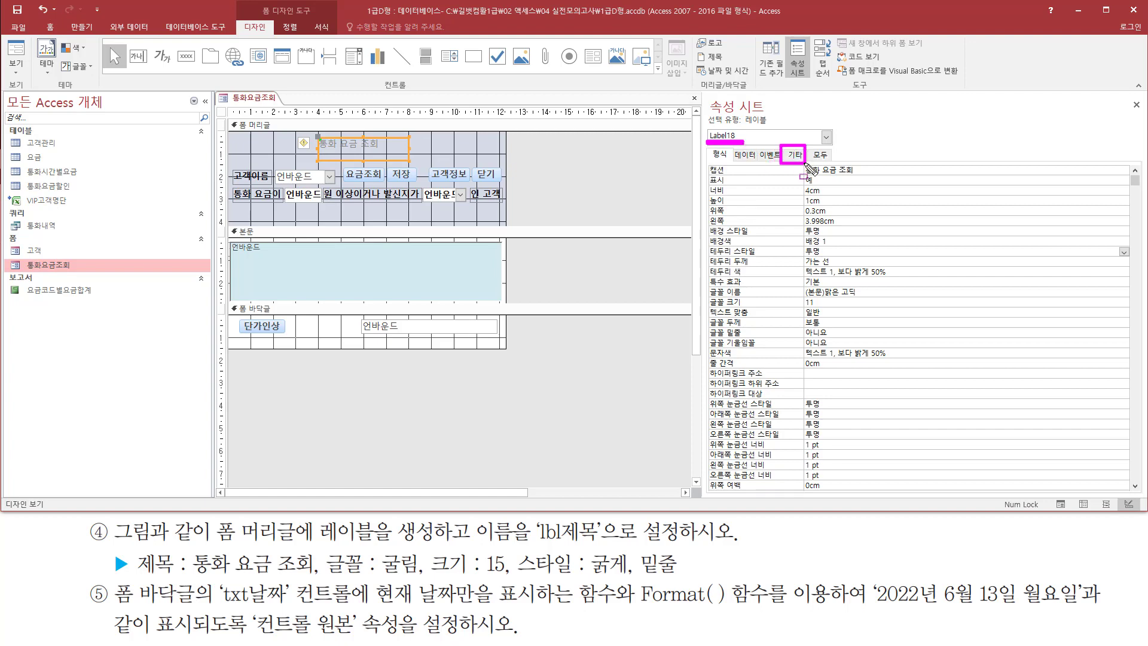
left_click(794, 155)
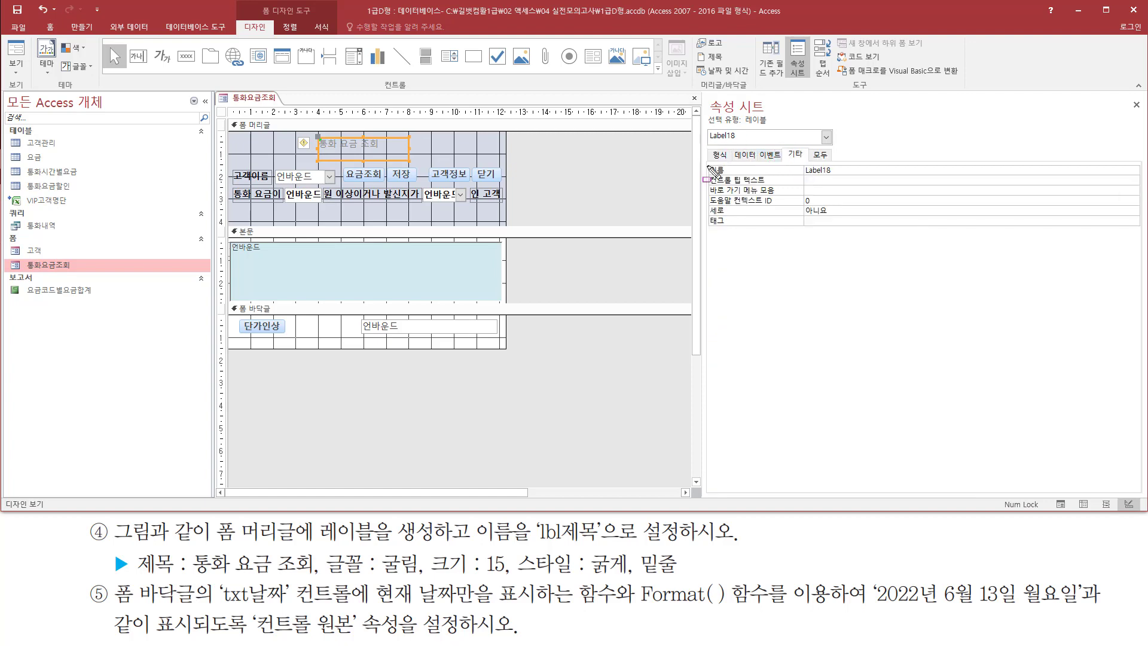
left_click_drag(705, 156, 864, 179)
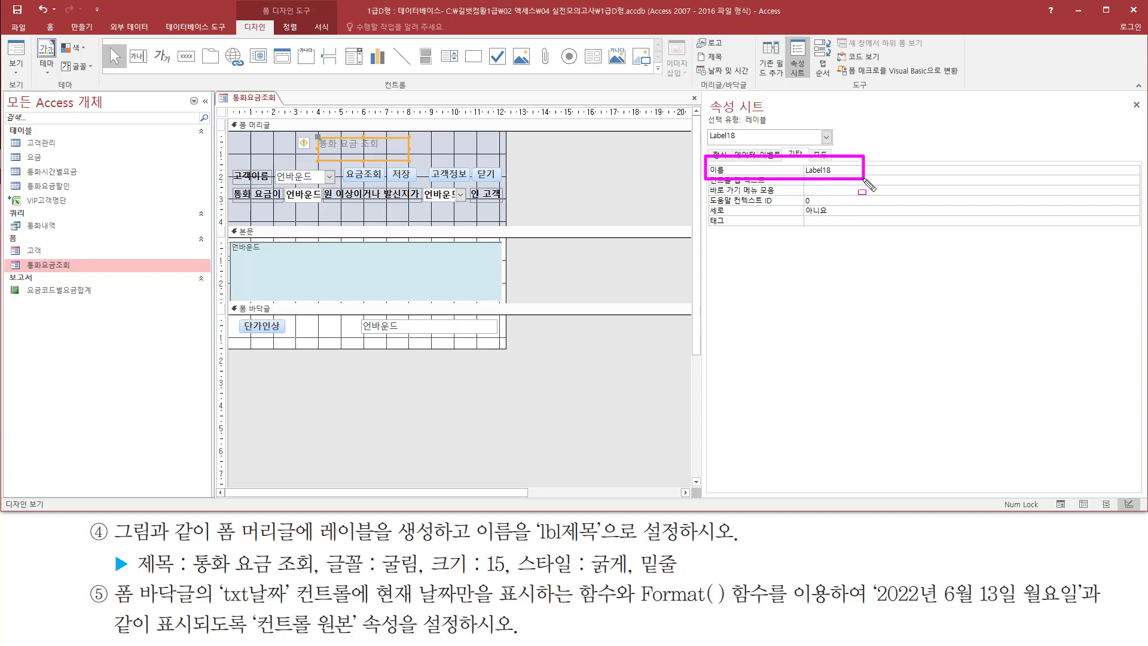
key("Escape")
left_click(864, 171)
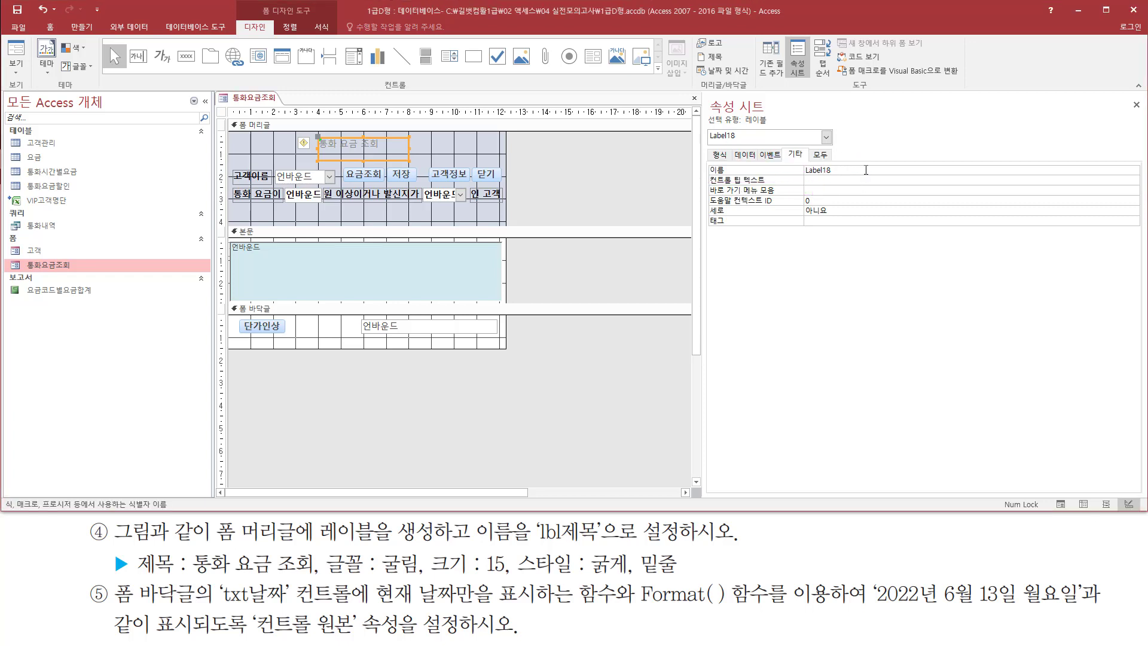
key("BackSpace")
key("BackSpace")
key("BackSpace")
key("BackSpace")
key("BackSpace")
key("BackSpace")
type("lbl제목")
key("Return")
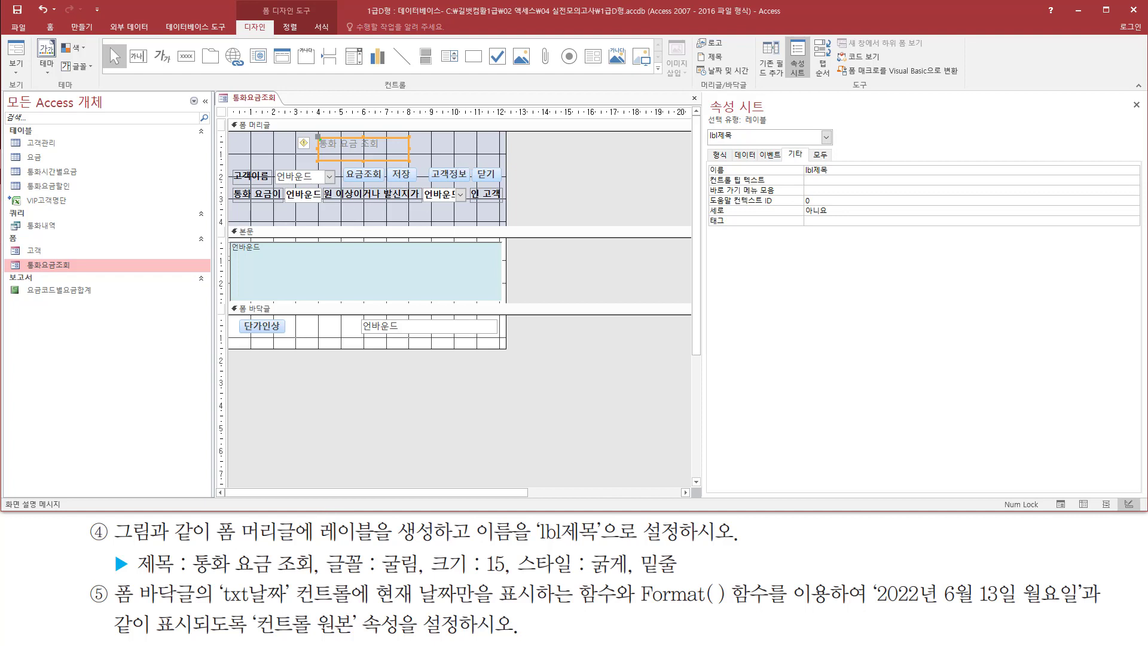
Step: Set the font of the lbl제목 label to 굴림
key("ctrl+2")
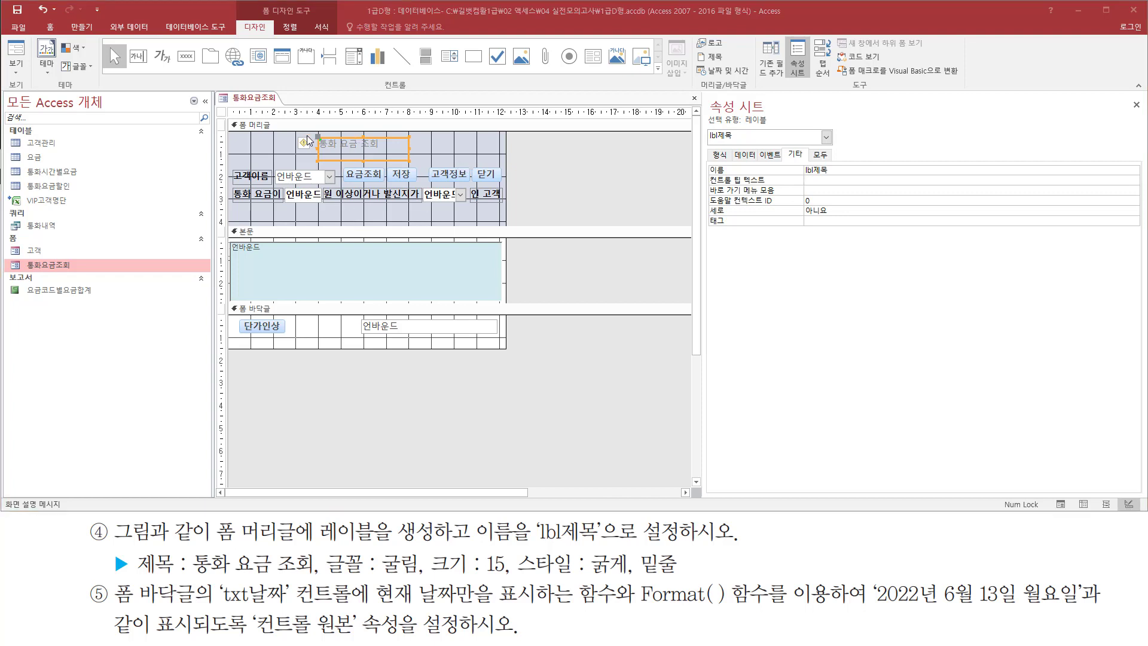
mouse_move(318, 132)
left_mouse_down()
mouse_move(382, 165)
mouse_move(412, 163)
left_mouse_up()
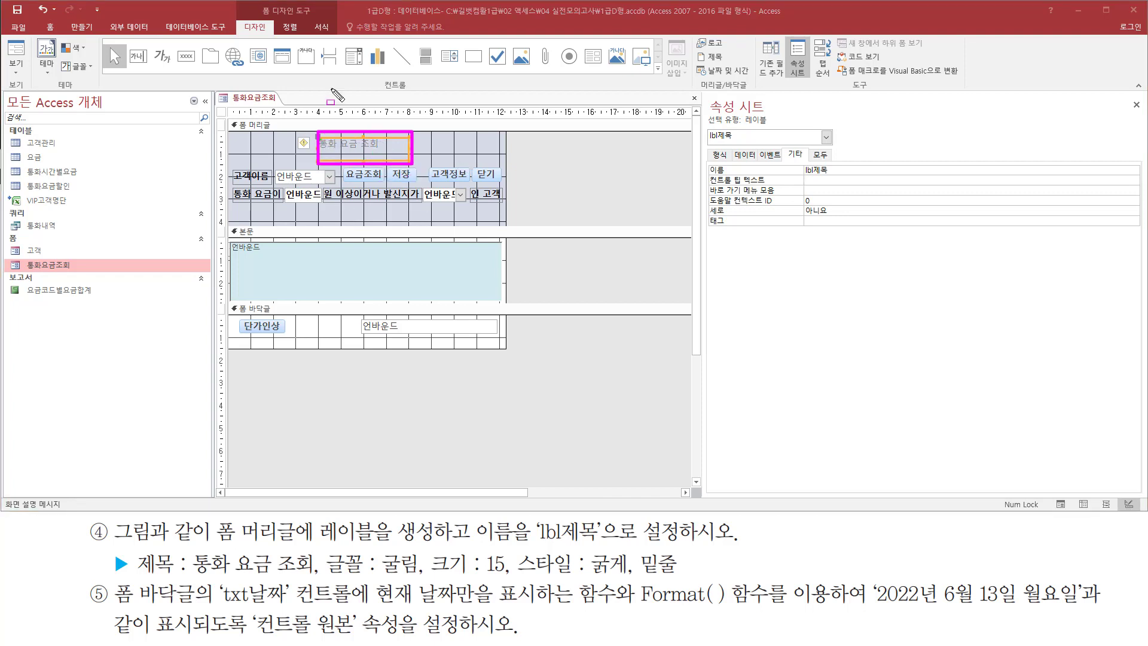
mouse_move(258, 3)
left_mouse_down()
mouse_move(327, 16)
mouse_move(332, 35)
left_mouse_up()
key("Escape")
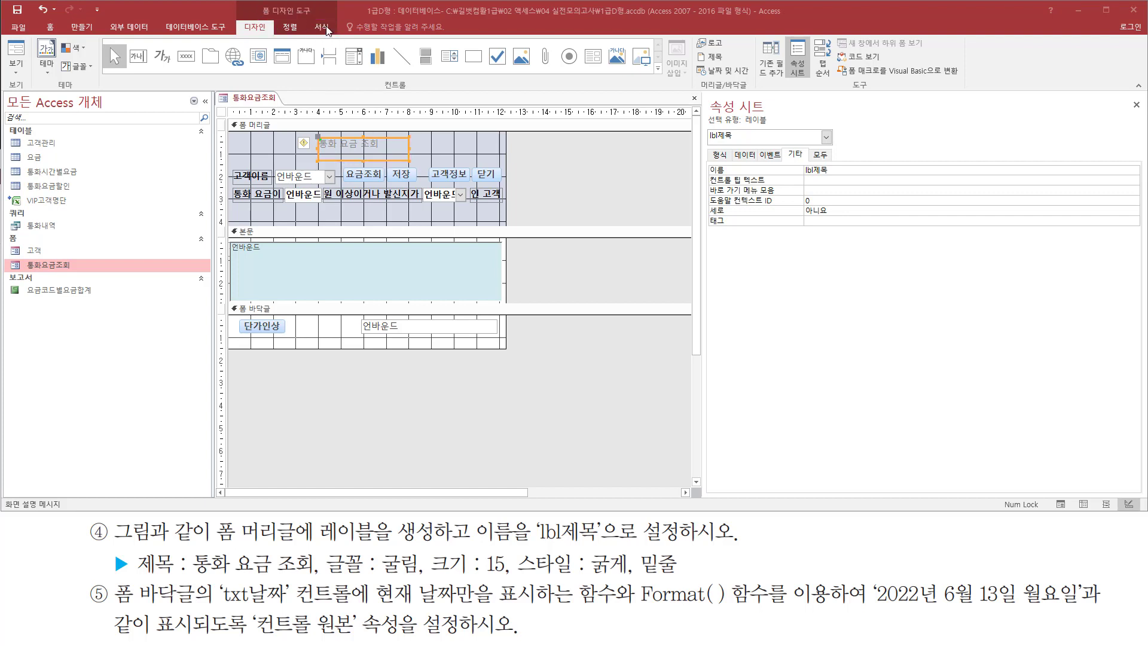
left_click(323, 26)
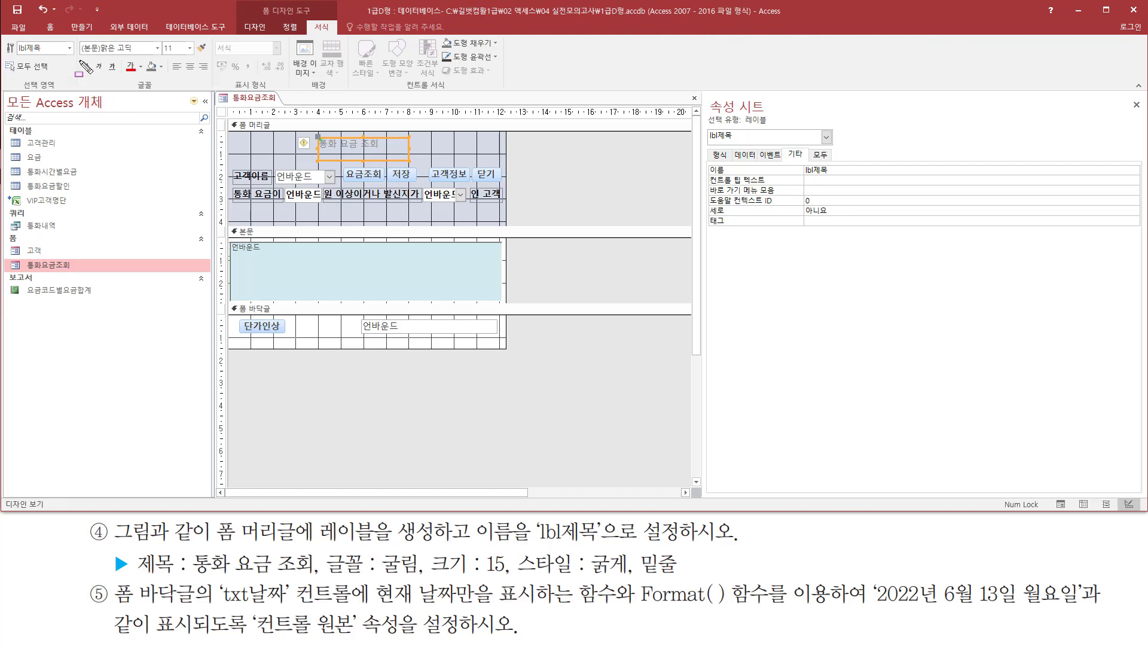
left_click_drag(74, 37, 215, 93)
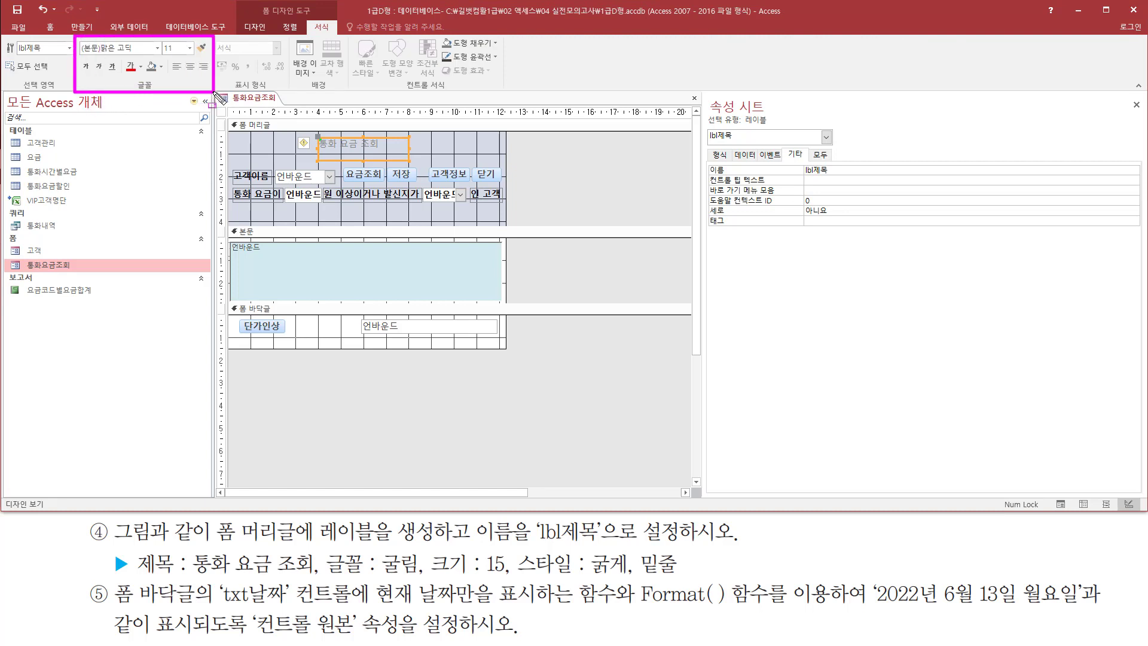
key("Escape")
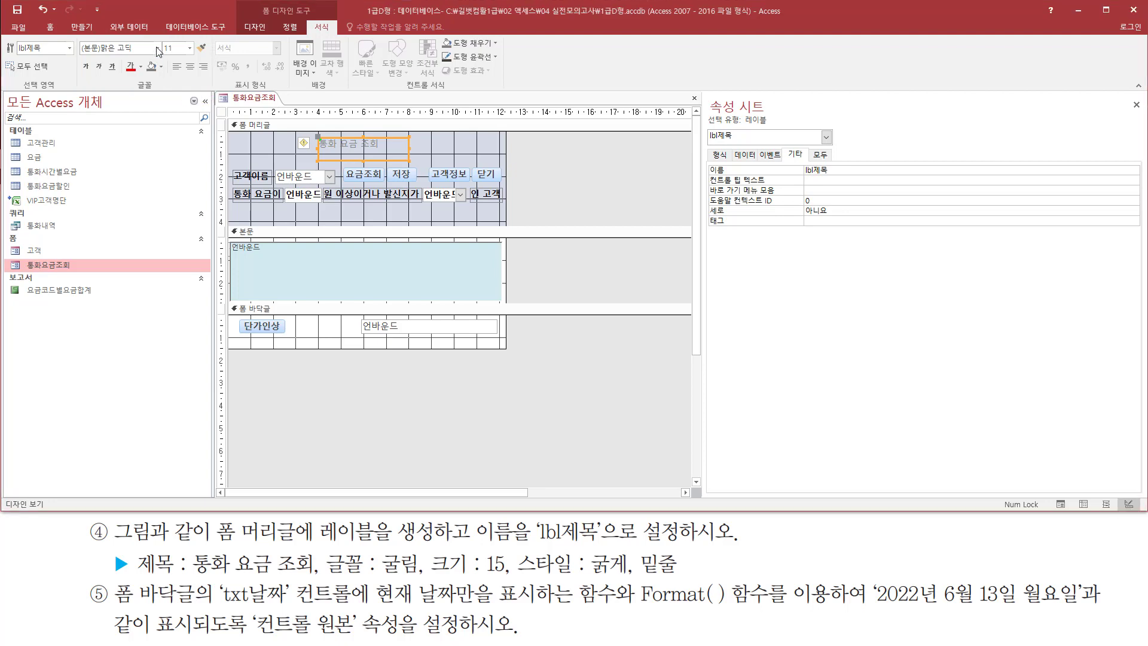
left_click(158, 48)
scroll(169, 254, "down", 20)
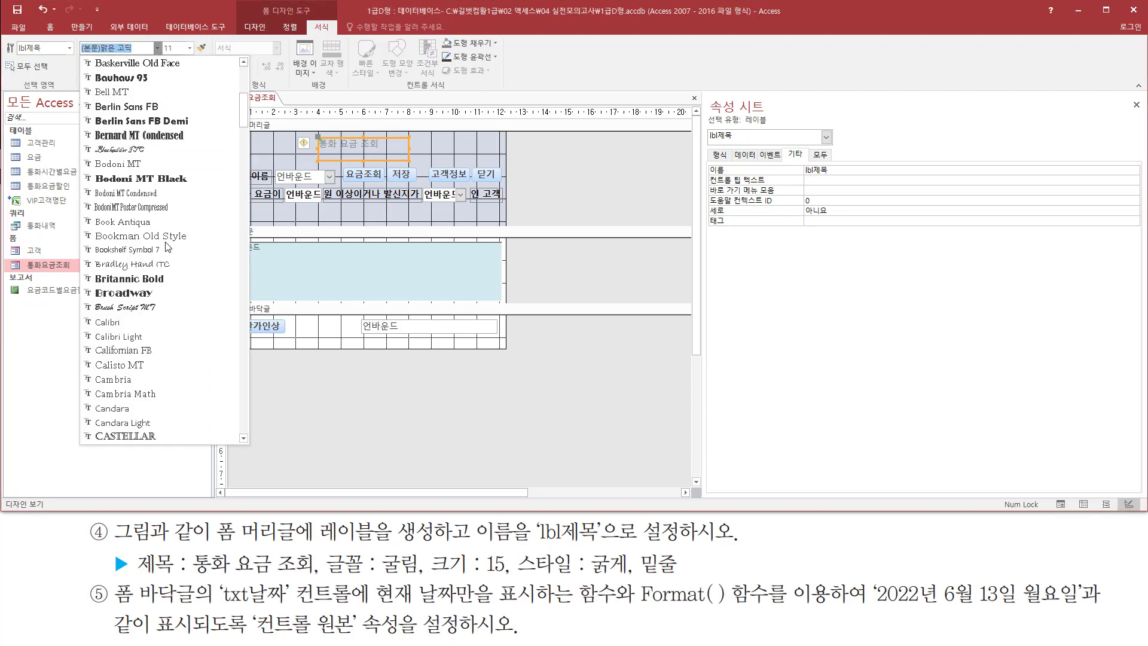
scroll(167, 250, "down", 20)
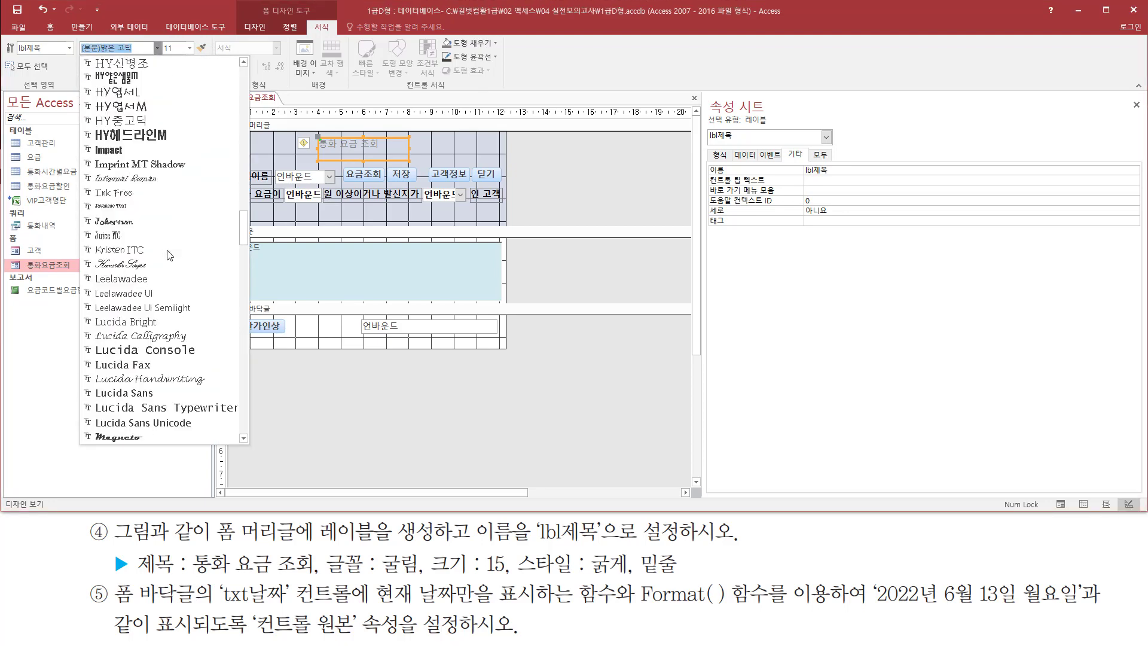
scroll(169, 254, "down", 20)
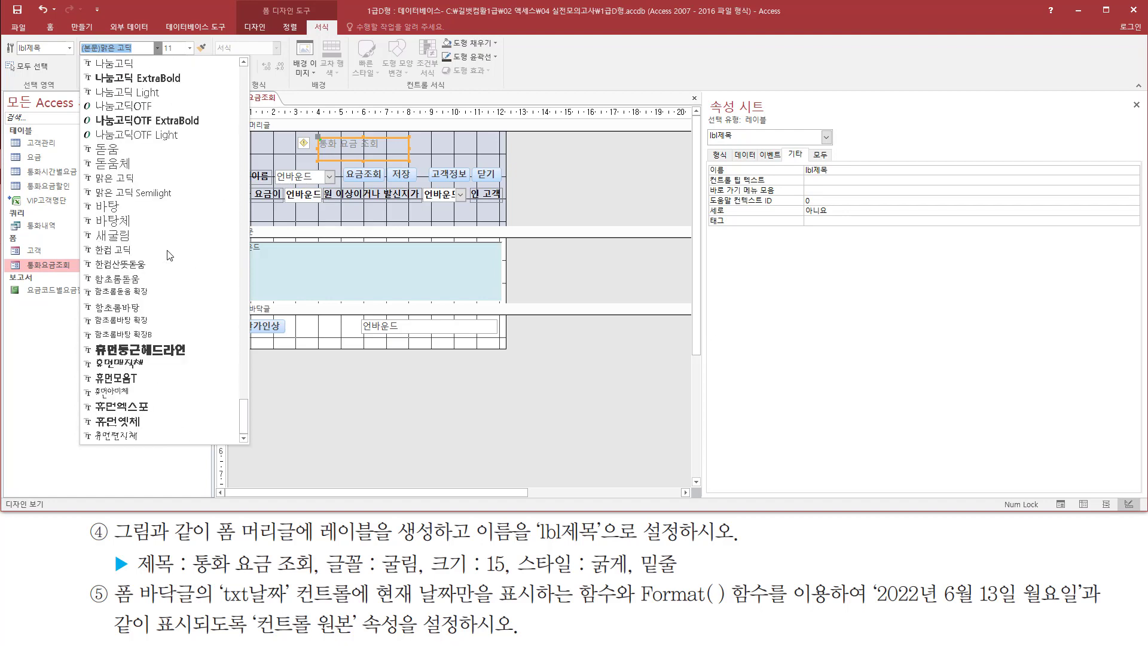
scroll(154, 179, "up", 3)
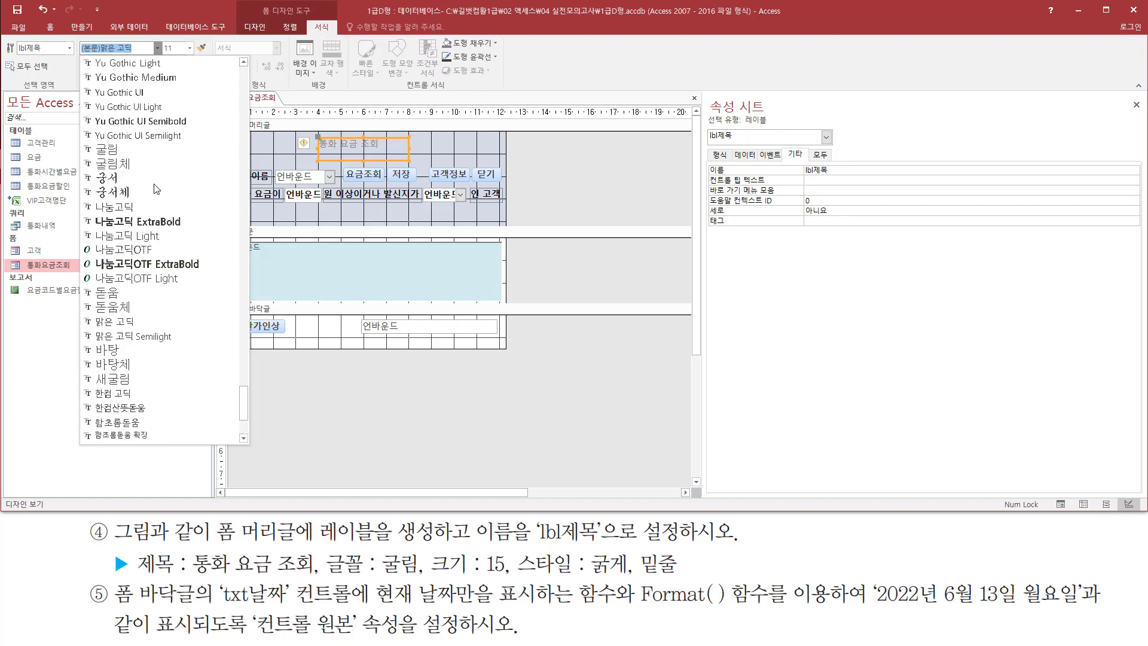
left_click(143, 154)
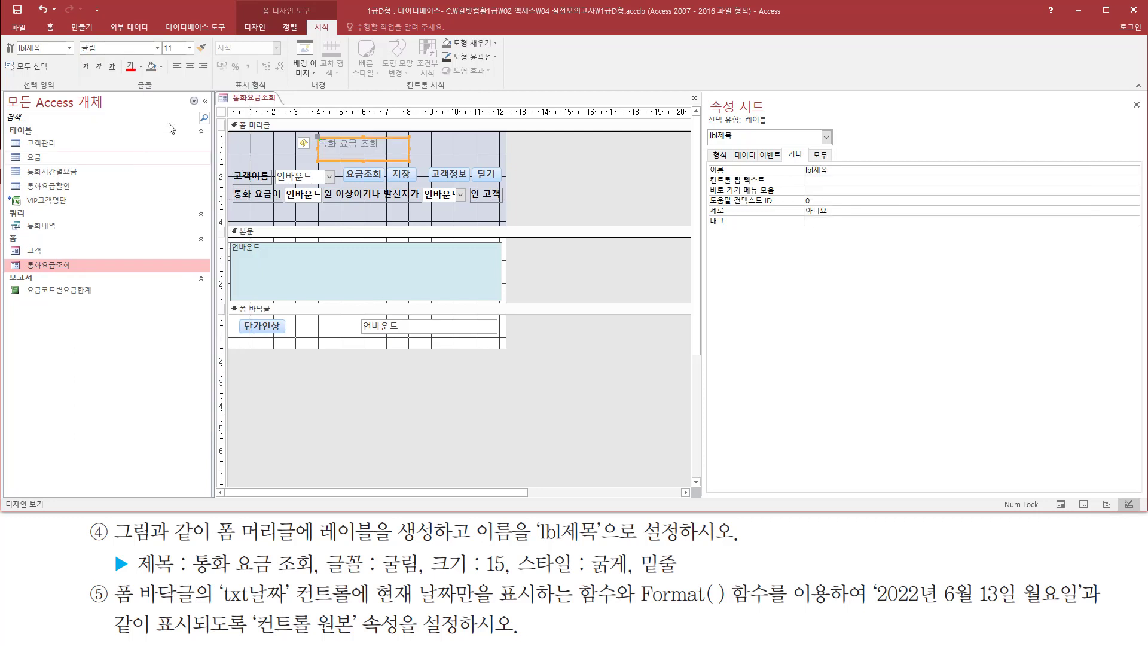
Step: Set the font size of the lbl제목 label to 15
left_click(190, 48)
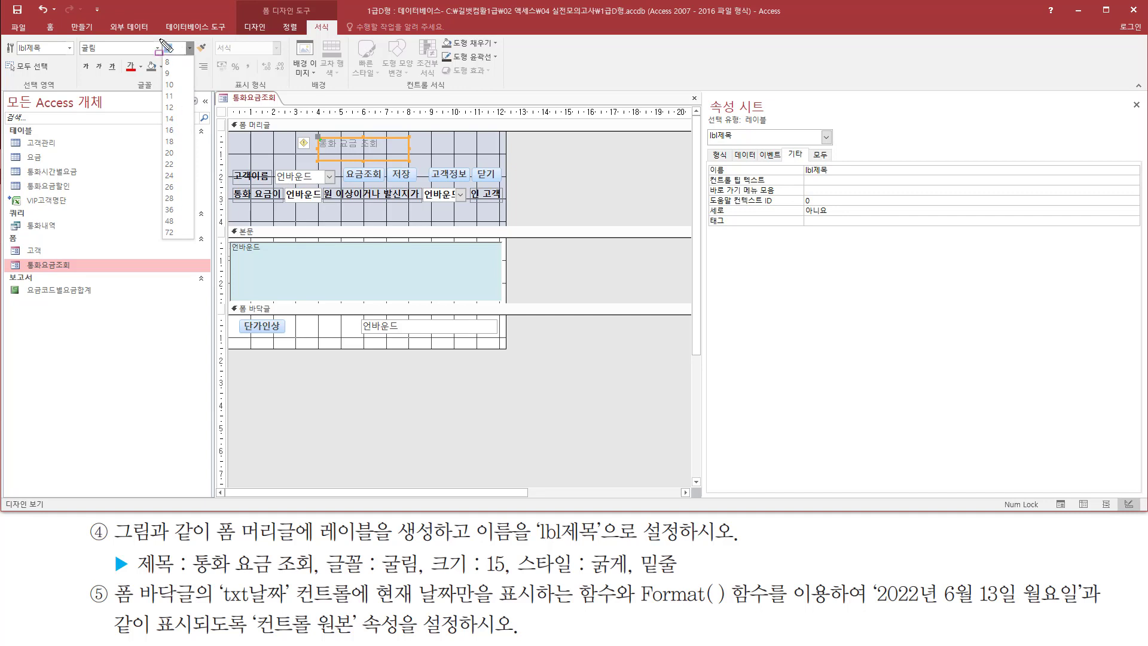
left_click(187, 49)
left_click(181, 49)
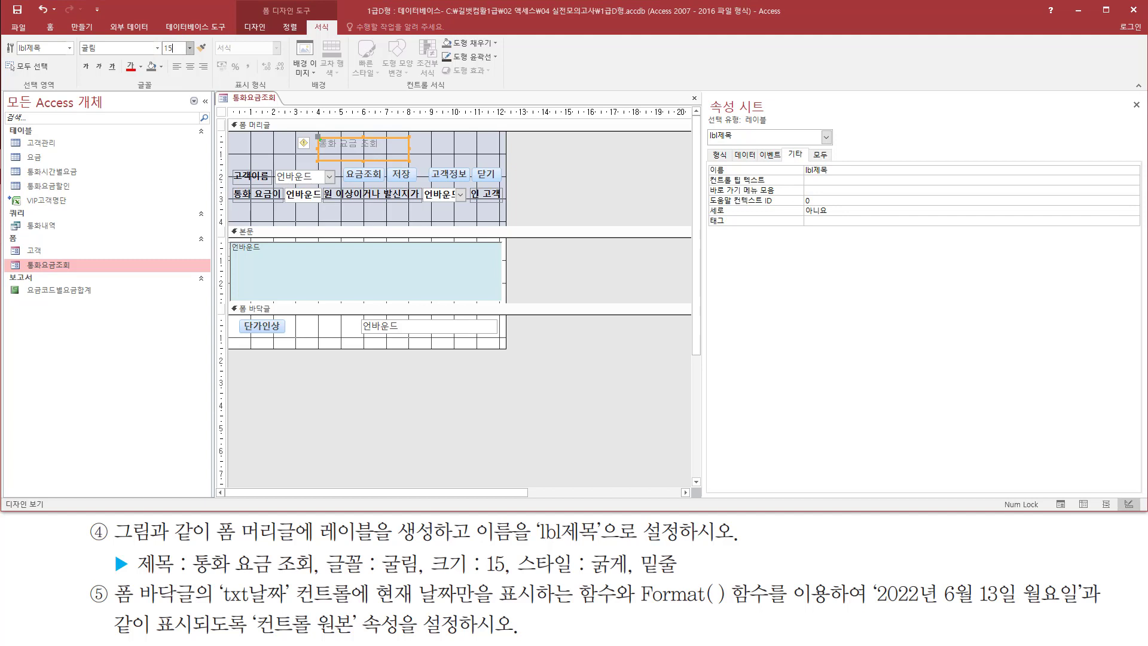
key("Return")
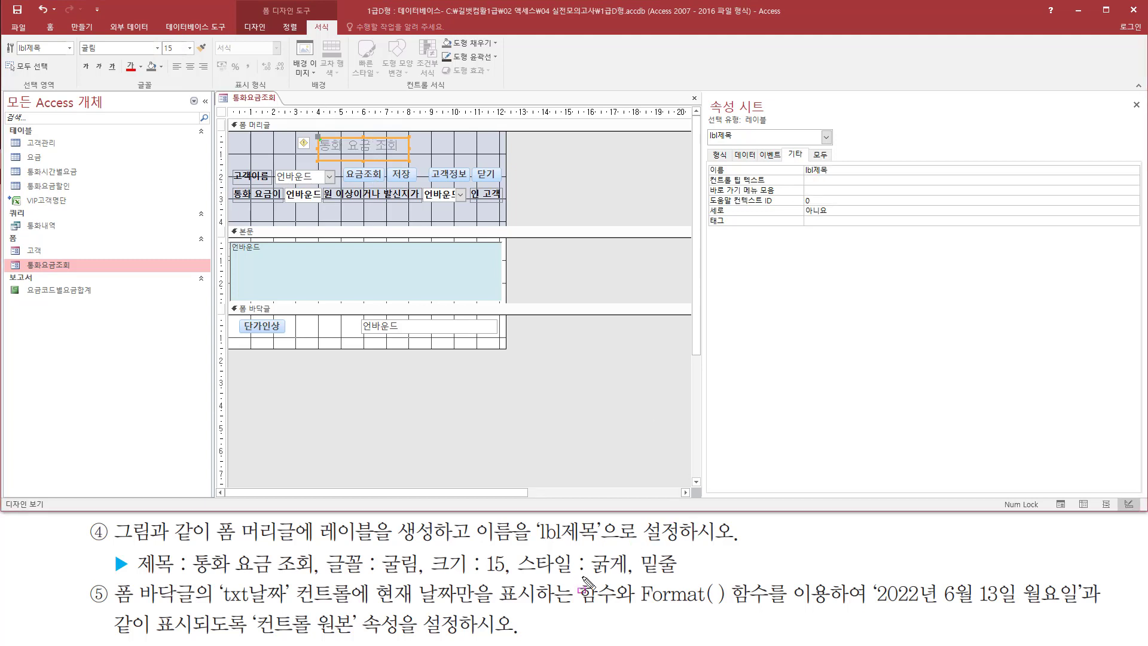
Step: Make the text of the lbl제목 label bold and underlined
left_click_drag(586, 577, 682, 577)
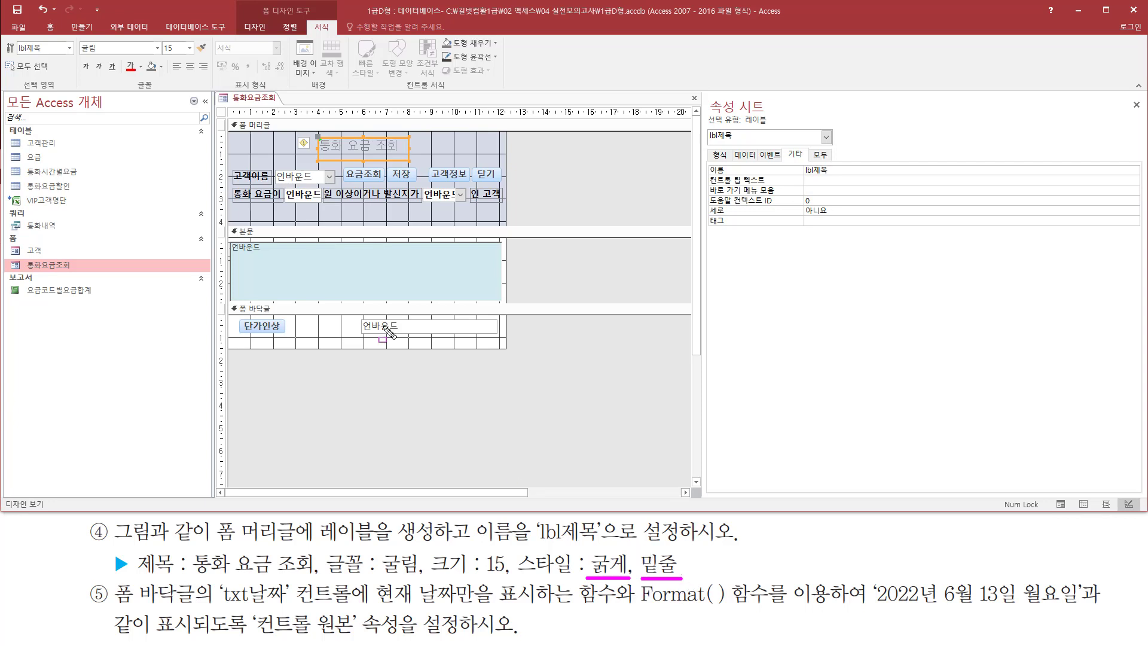
left_click_drag(76, 59, 94, 77)
key("Escape")
left_click(85, 66)
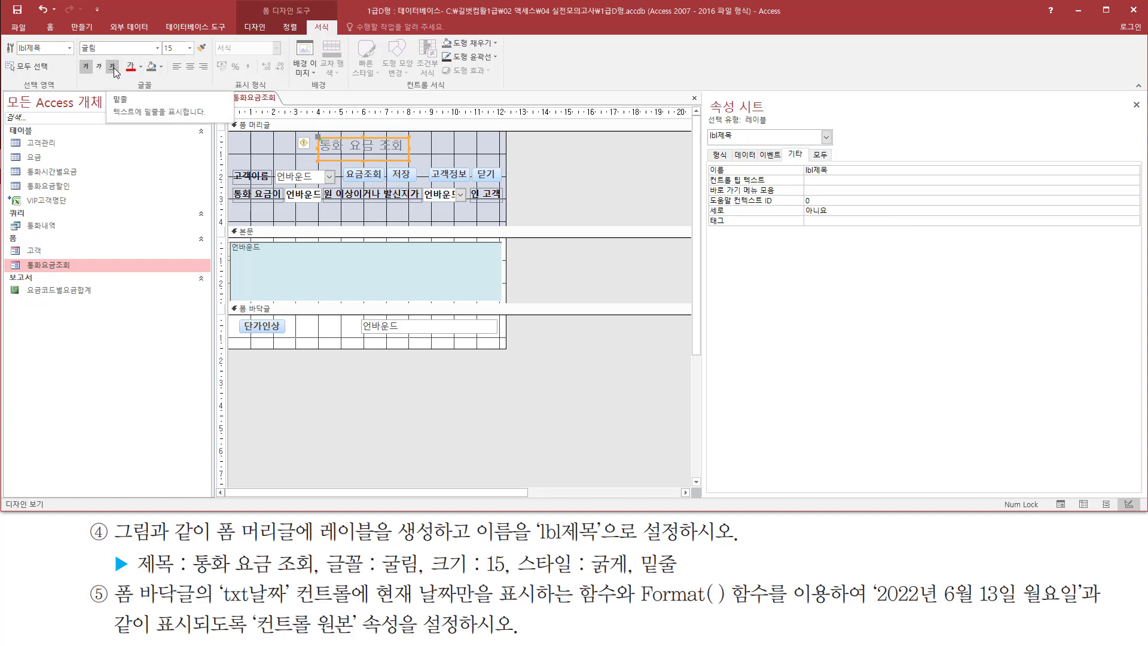
left_click(114, 67)
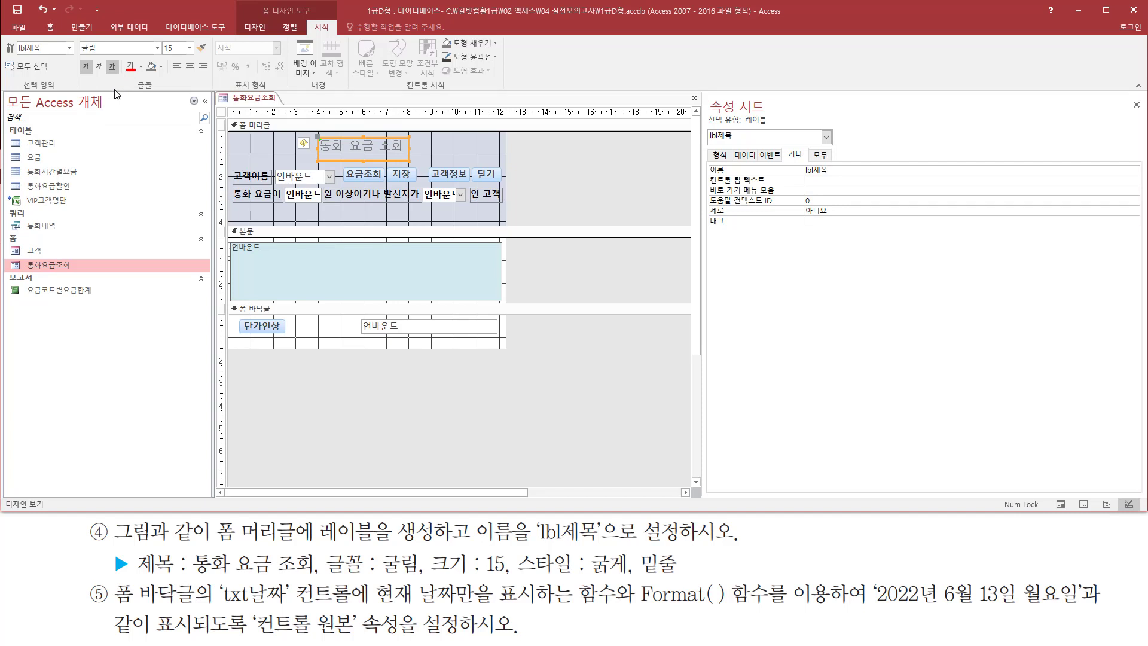
key("ctrl+shift+d")
mouse_move(78, 41)
left_mouse_down()
mouse_move(110, 59)
mouse_move(182, 54)
left_mouse_up()
mouse_move(78, 58)
left_mouse_down()
mouse_move(93, 73)
mouse_move(123, 74)
left_mouse_up()
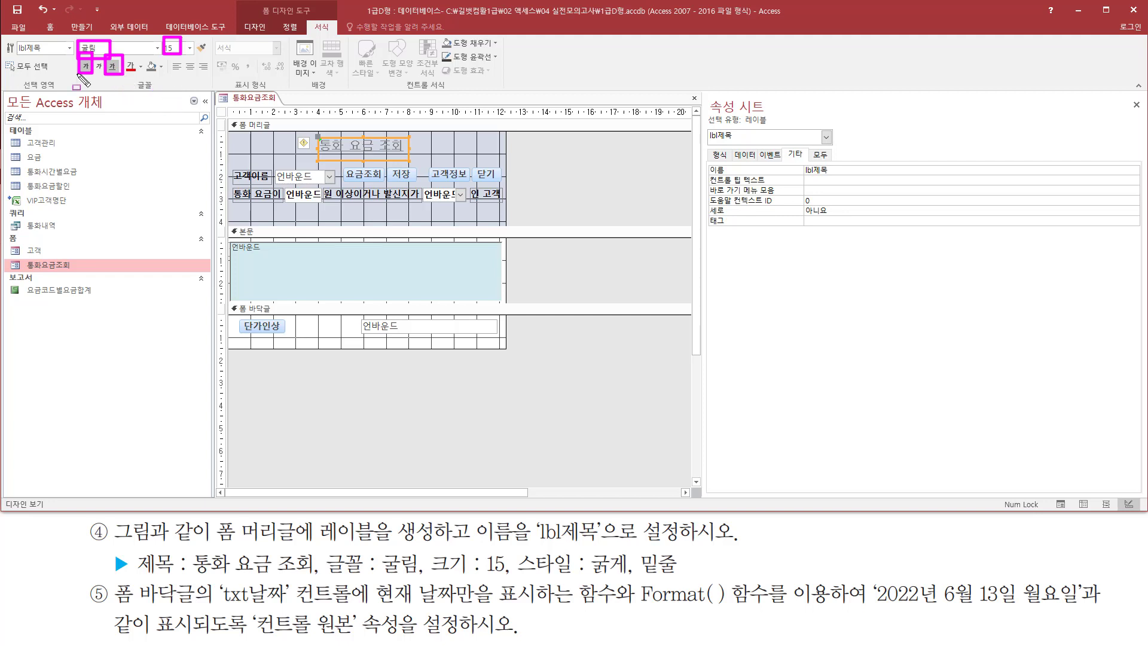
key("Escape")
Step: Check the title label and the spacing of the header in Form View (폼 보기), and return to Design View (디자인 보기)
left_click(540, 162)
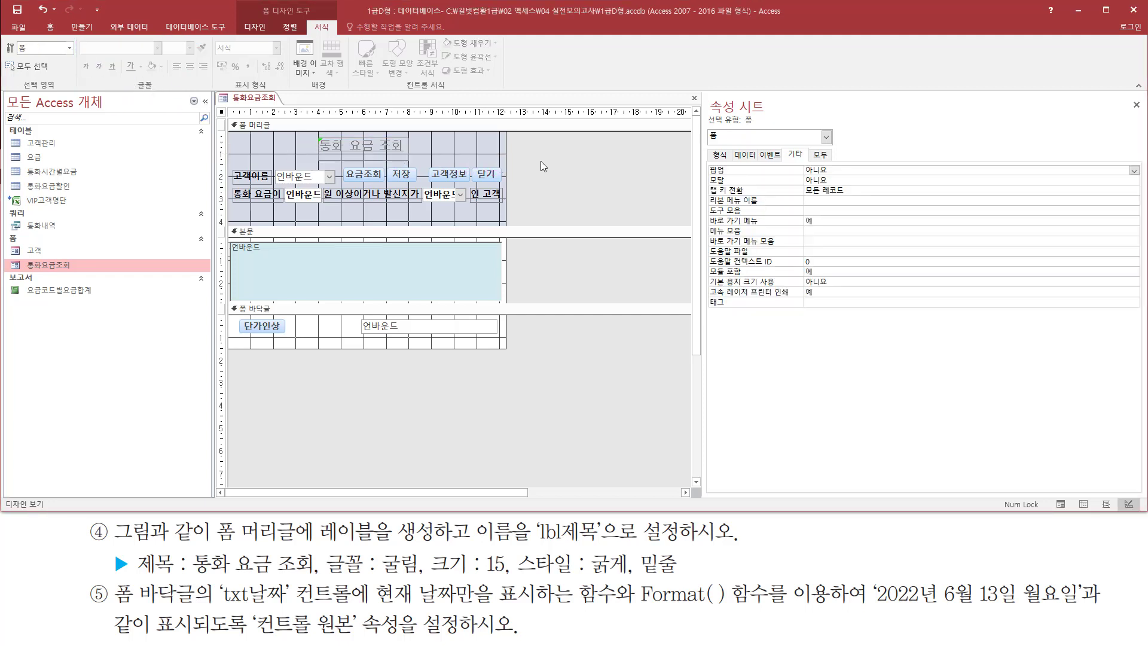
right_click(547, 150)
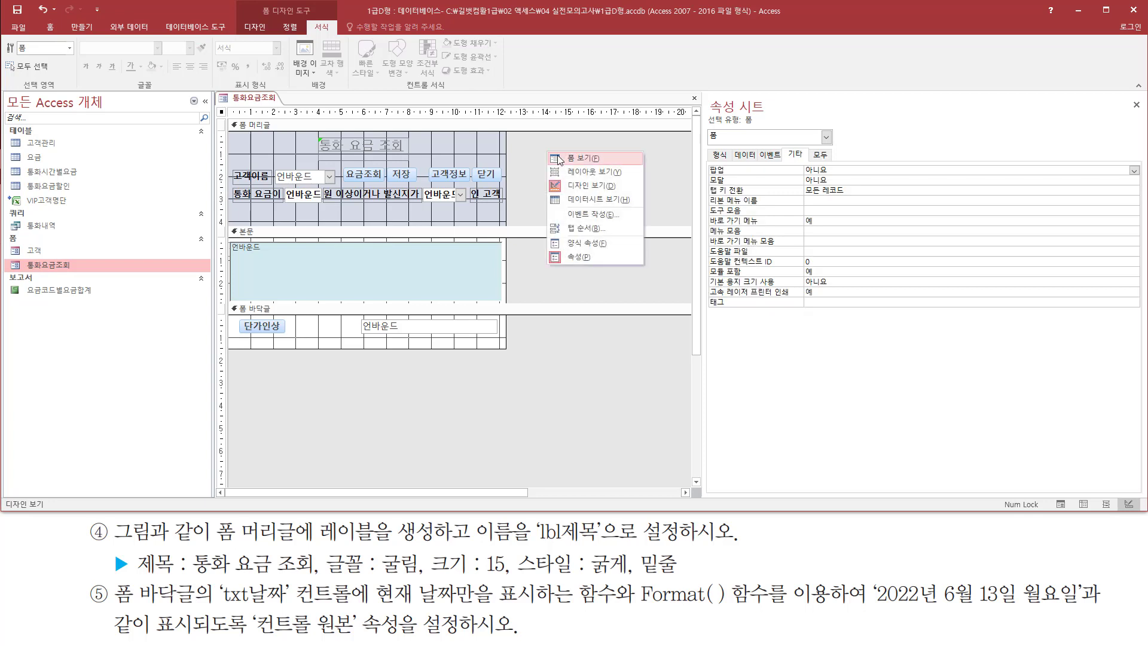
left_click(568, 159)
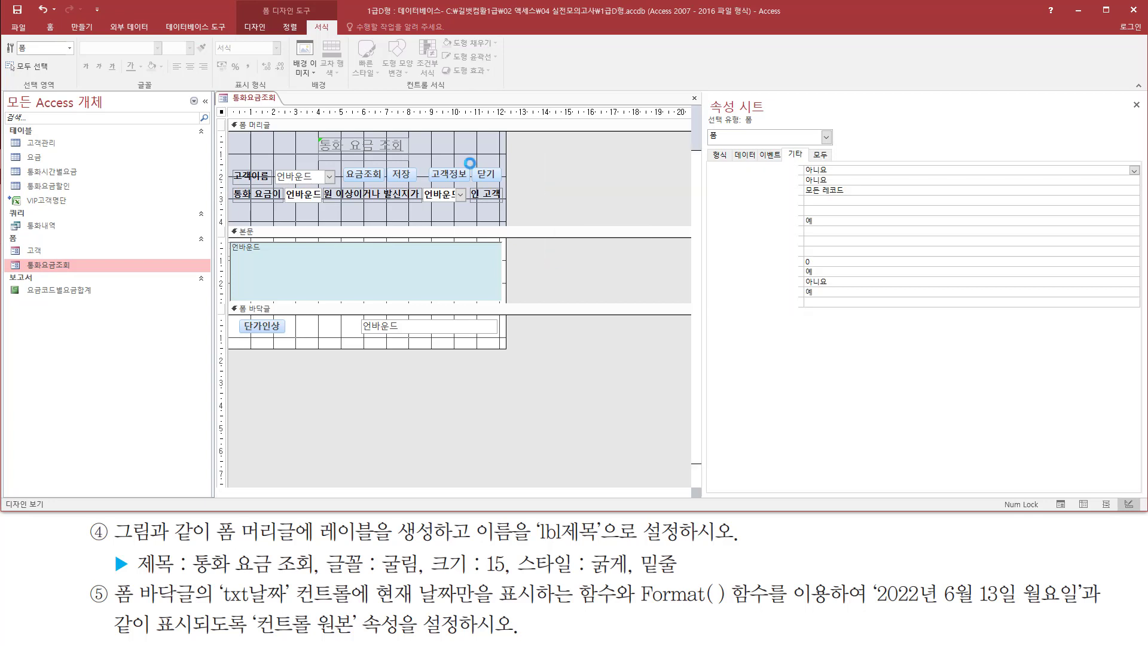
key("ctrl+2")
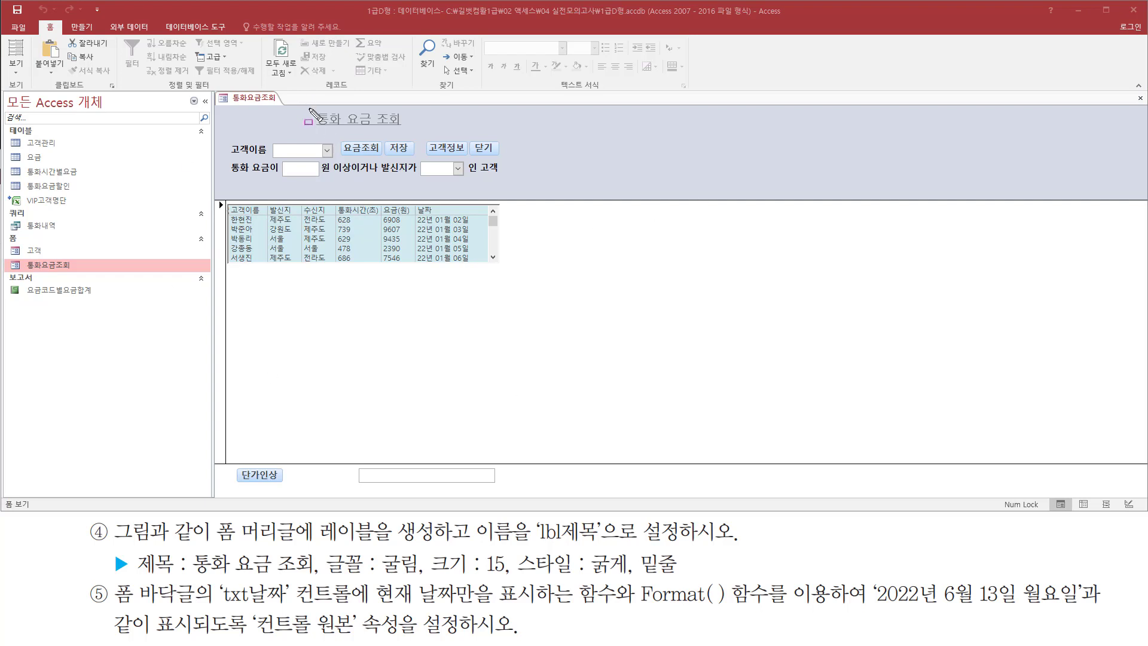
mouse_move(307, 107)
left_mouse_down()
mouse_move(421, 152)
mouse_move(416, 130)
left_mouse_up()
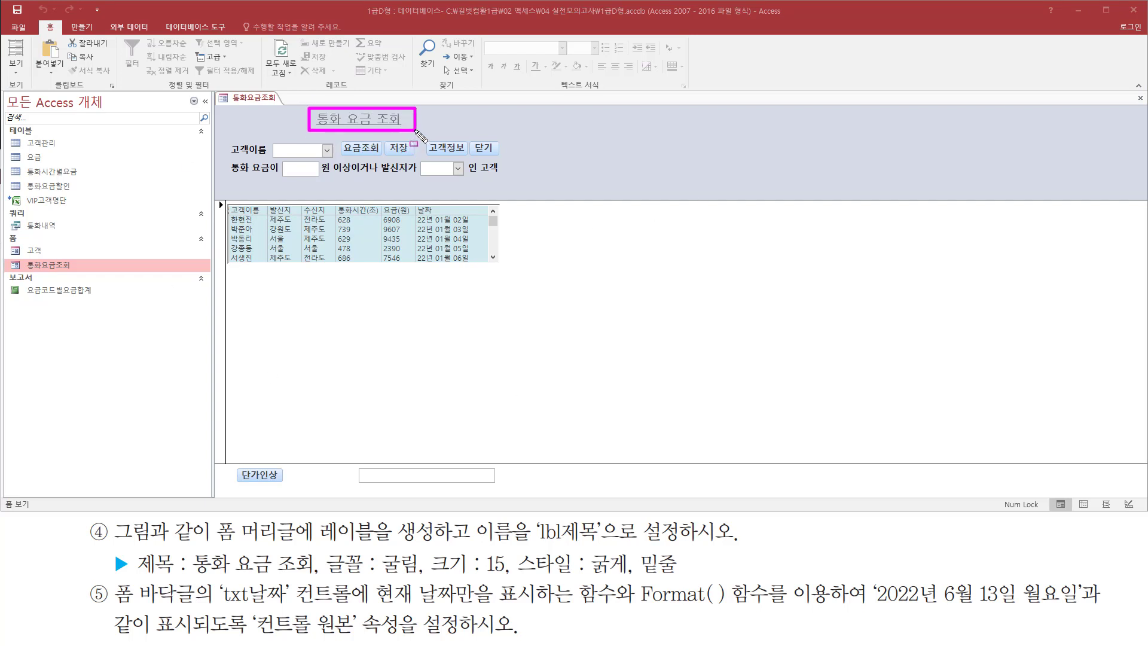
key("Escape")
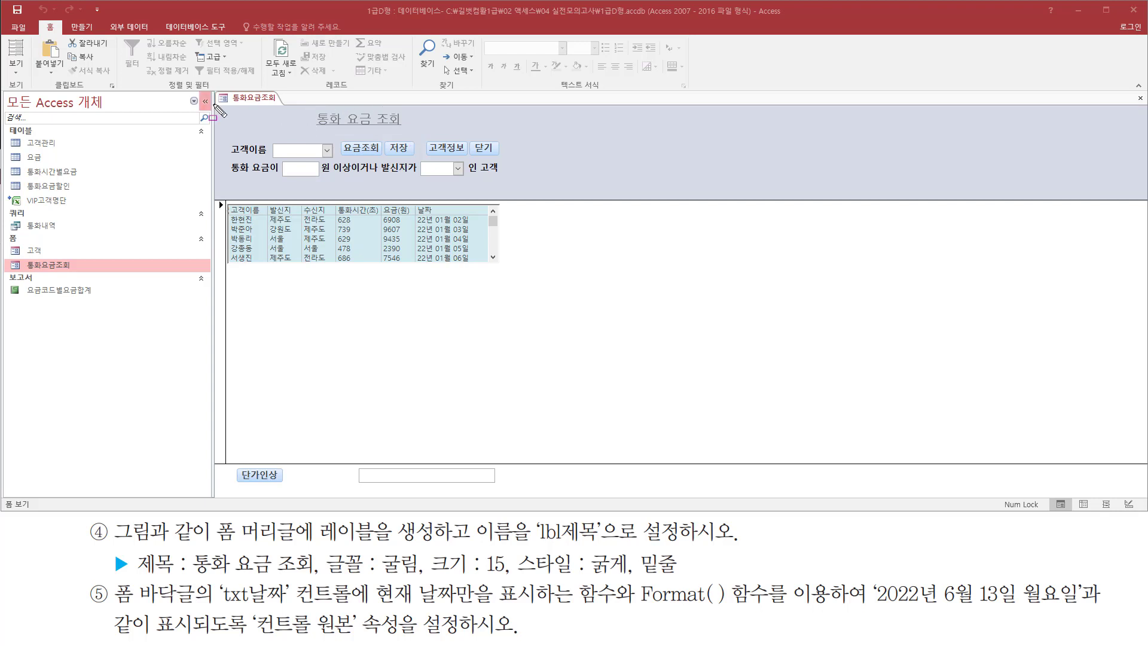
left_click_drag(219, 177, 535, 199)
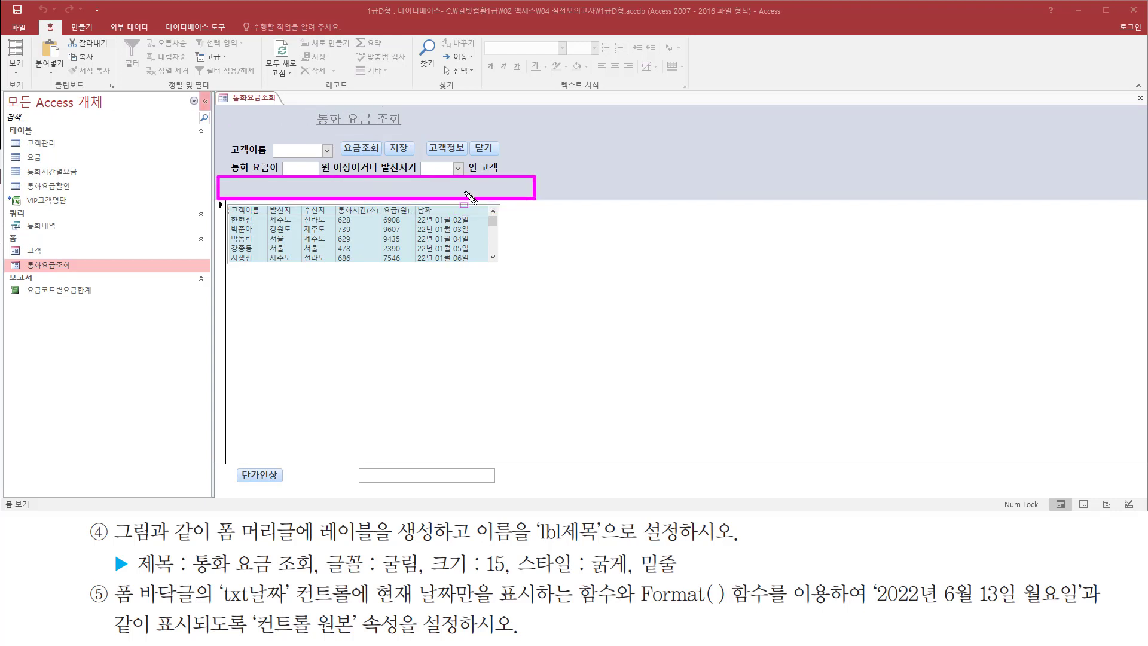
key("Escape")
right_click(529, 124)
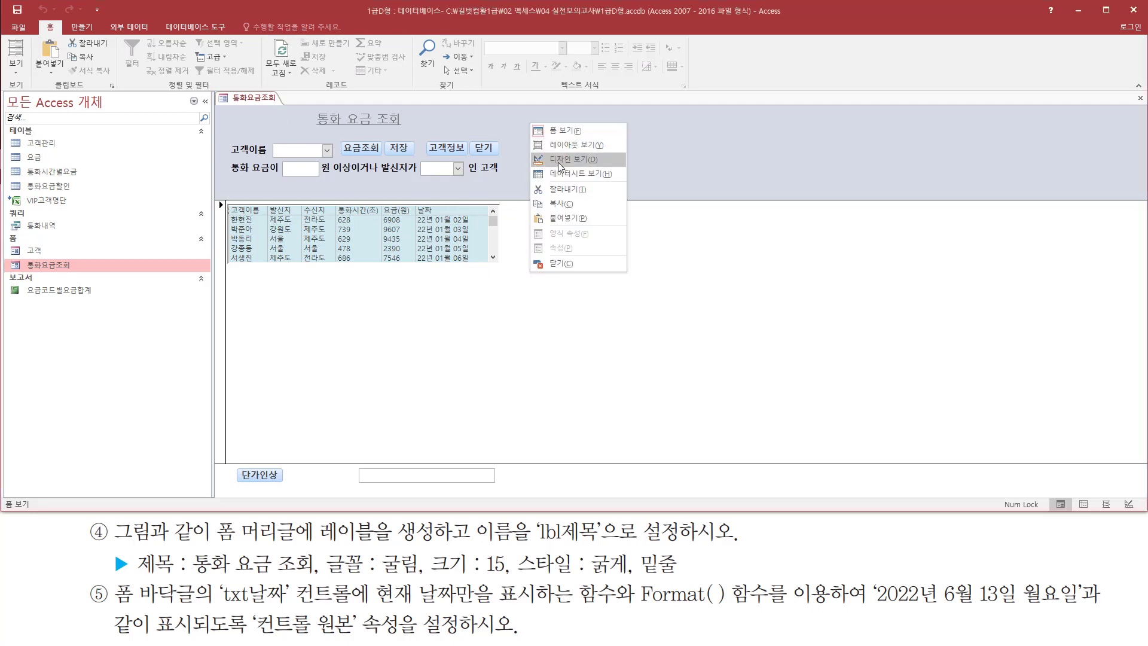
left_click(557, 163)
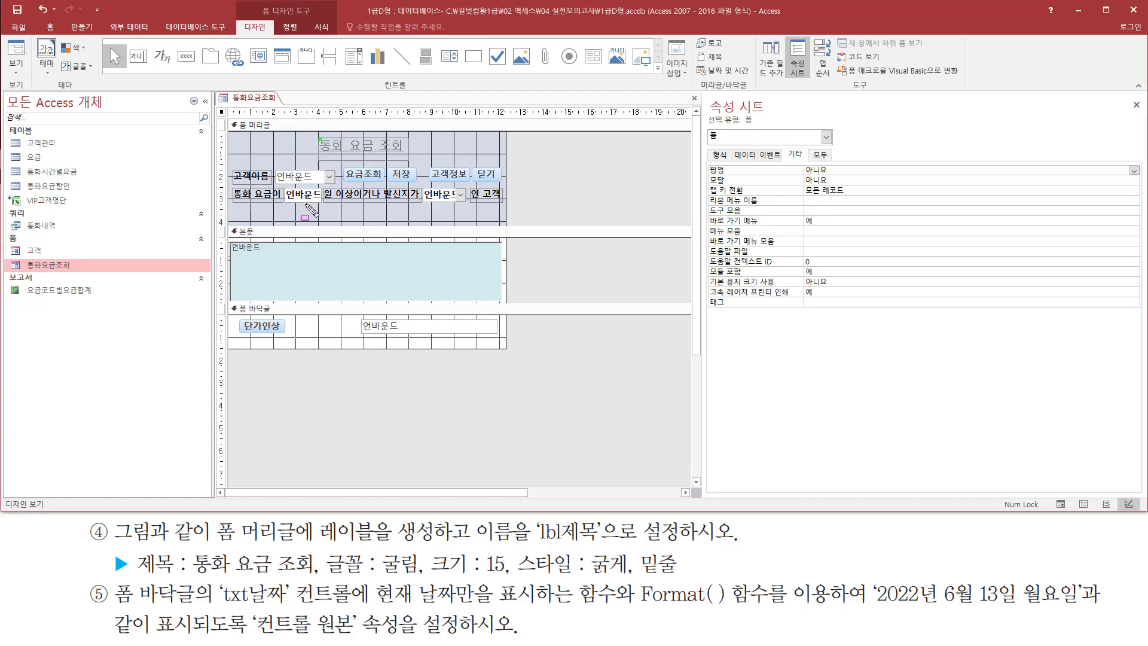
Step: Reduce the height of the 폼 머리글 section to about 3.2 cm so it ends just below its last row of controls
left_click_drag(223, 226, 543, 227)
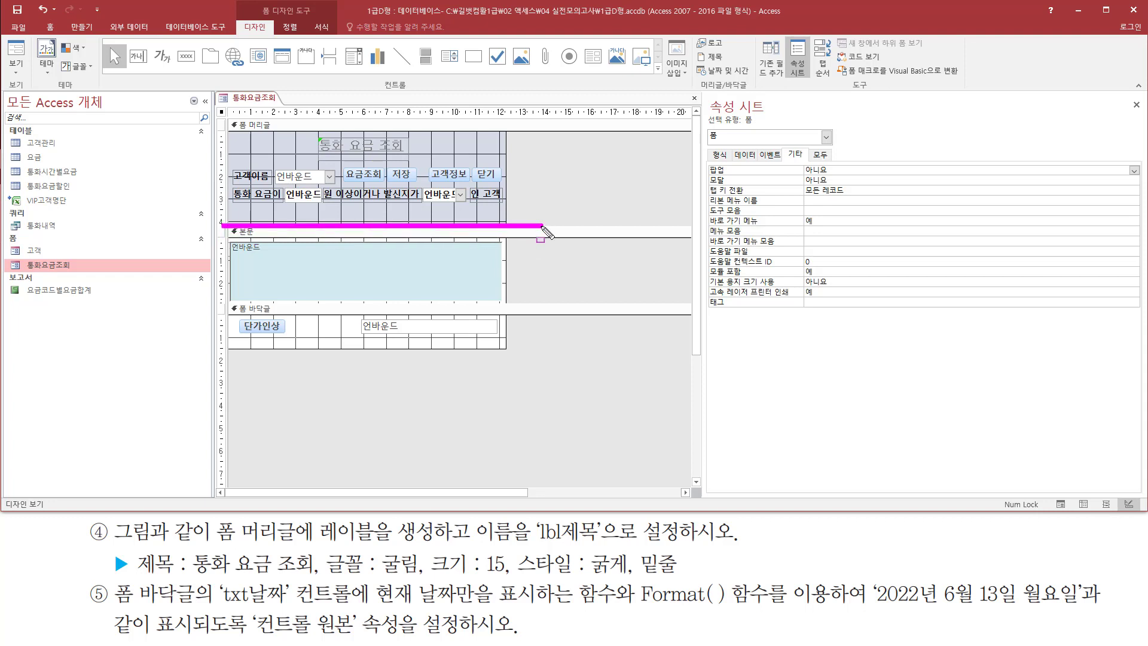
left_click_drag(543, 227, 543, 226)
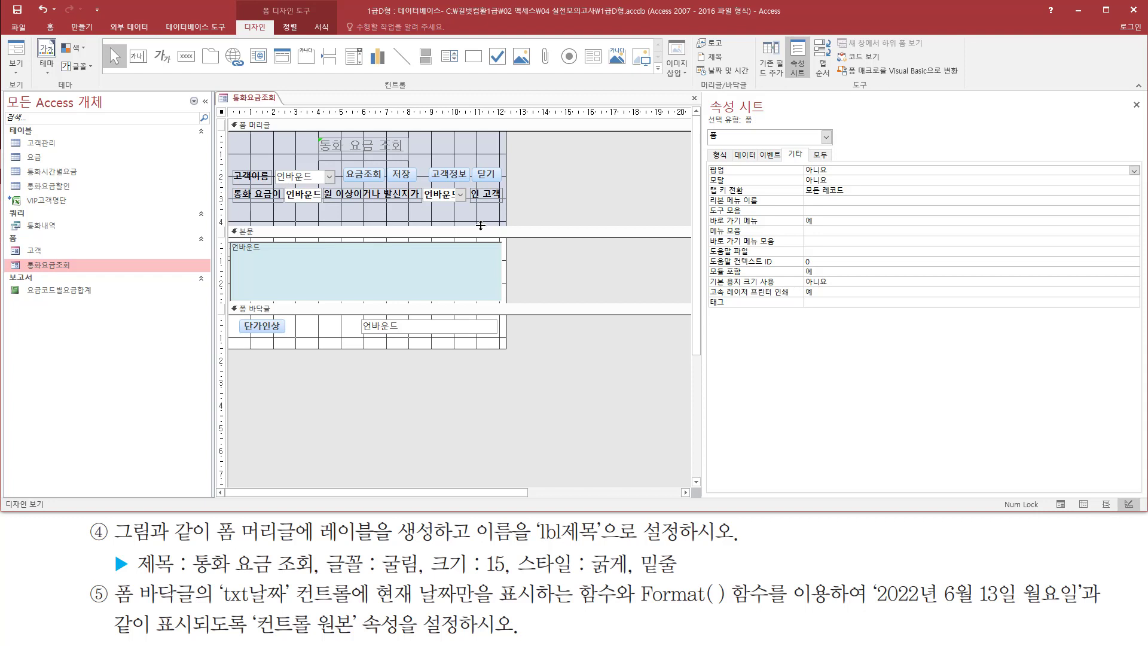
left_click_drag(481, 225, 484, 204)
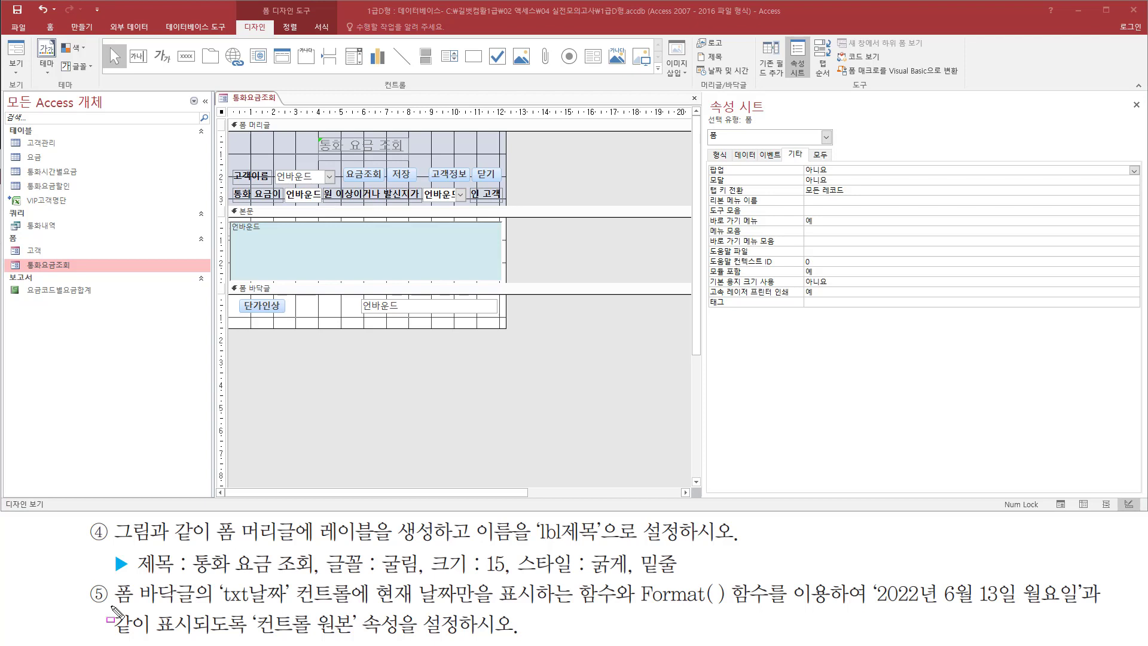
left_click_drag(111, 603, 196, 604)
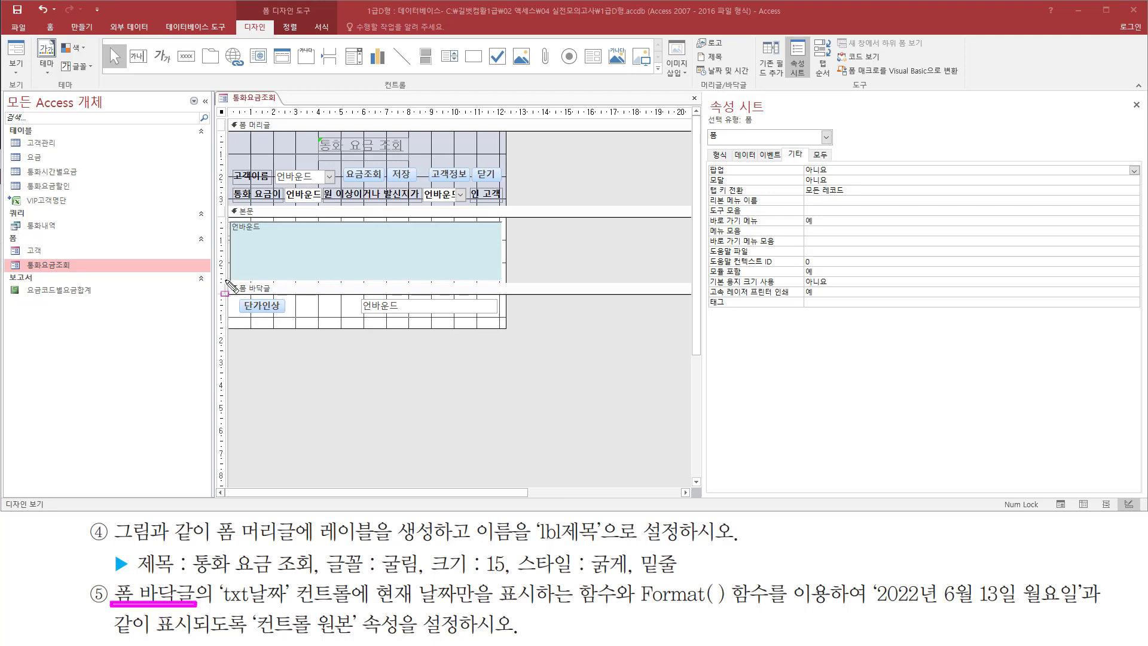
mouse_move(226, 280)
left_mouse_down()
mouse_move(445, 332)
mouse_move(514, 332)
left_mouse_up()
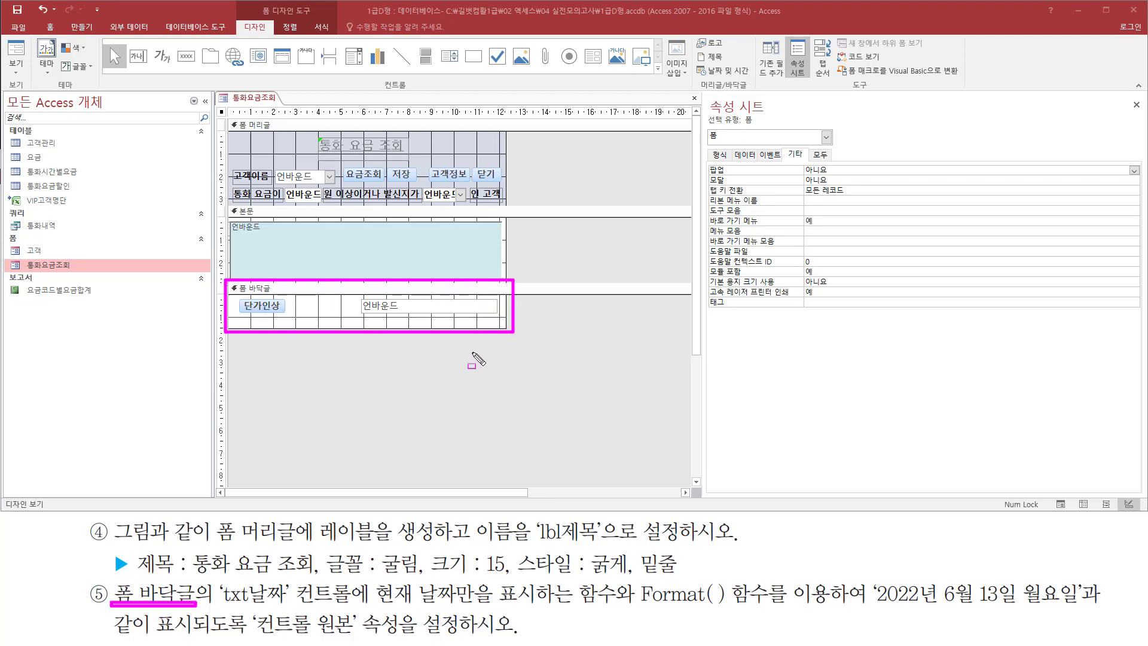
mouse_move(217, 604)
left_mouse_down()
mouse_move(327, 605)
mouse_move(358, 592)
mouse_move(358, 580)
left_mouse_up()
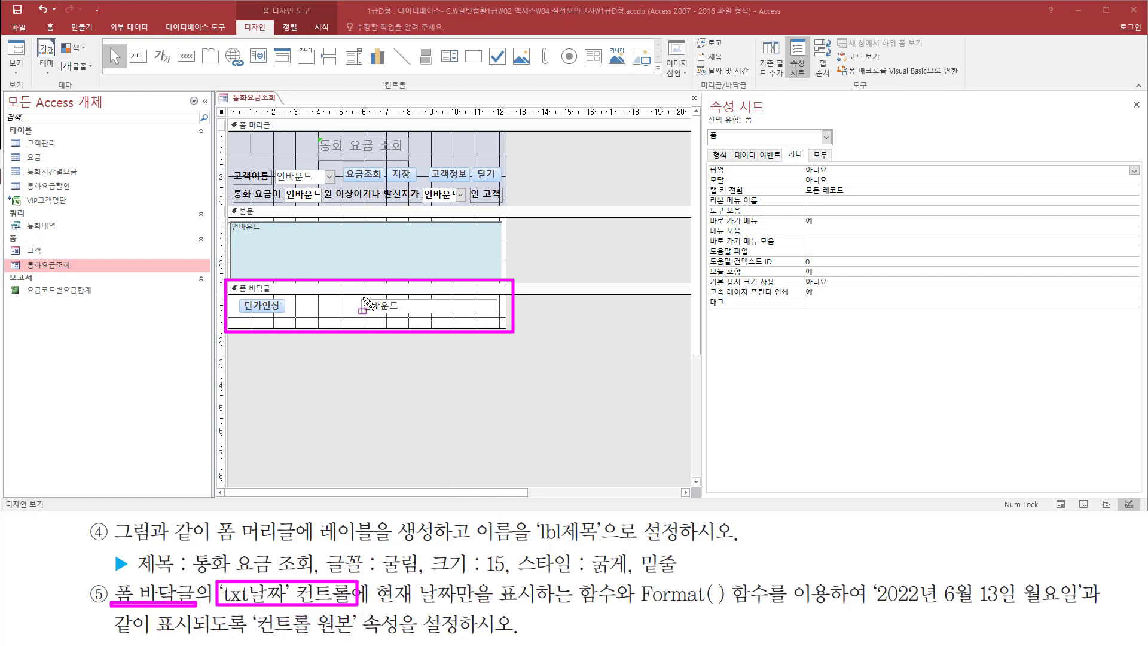
mouse_move(360, 298)
left_mouse_down()
mouse_move(397, 317)
mouse_move(499, 312)
left_mouse_up()
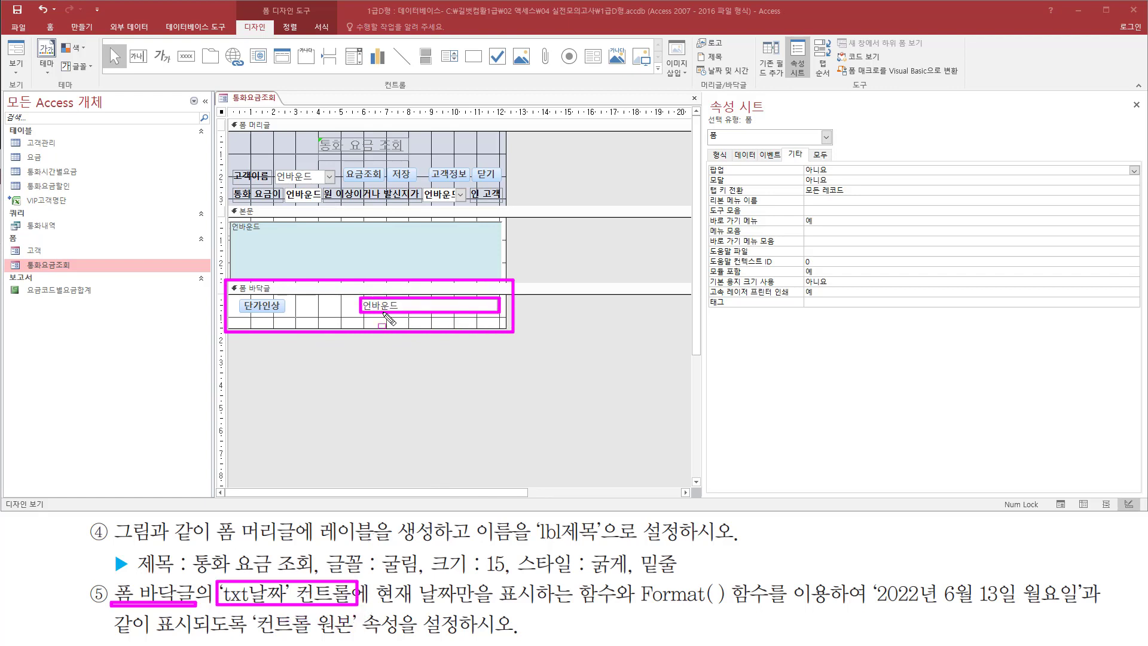
Step: Select the txt날짜 text box in the 폼 바닥글 section and show its data properties with 컨트롤 원본
left_click(406, 300)
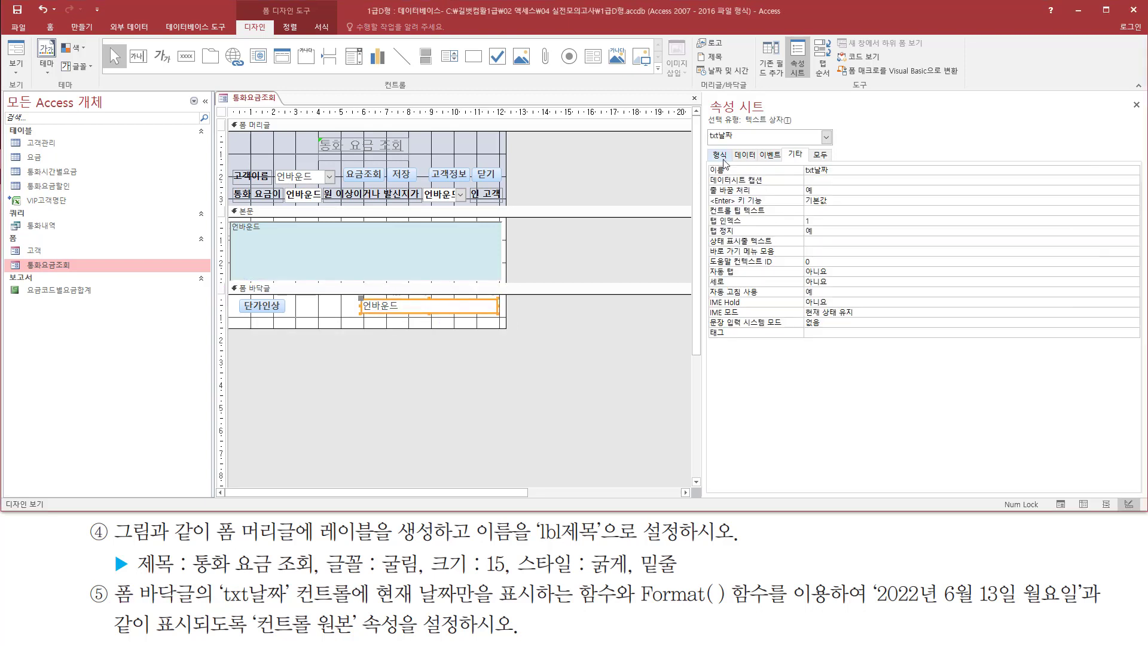
left_click_drag(706, 142, 735, 143)
mouse_move(370, 576)
left_mouse_down()
mouse_move(489, 608)
mouse_move(618, 610)
left_mouse_up()
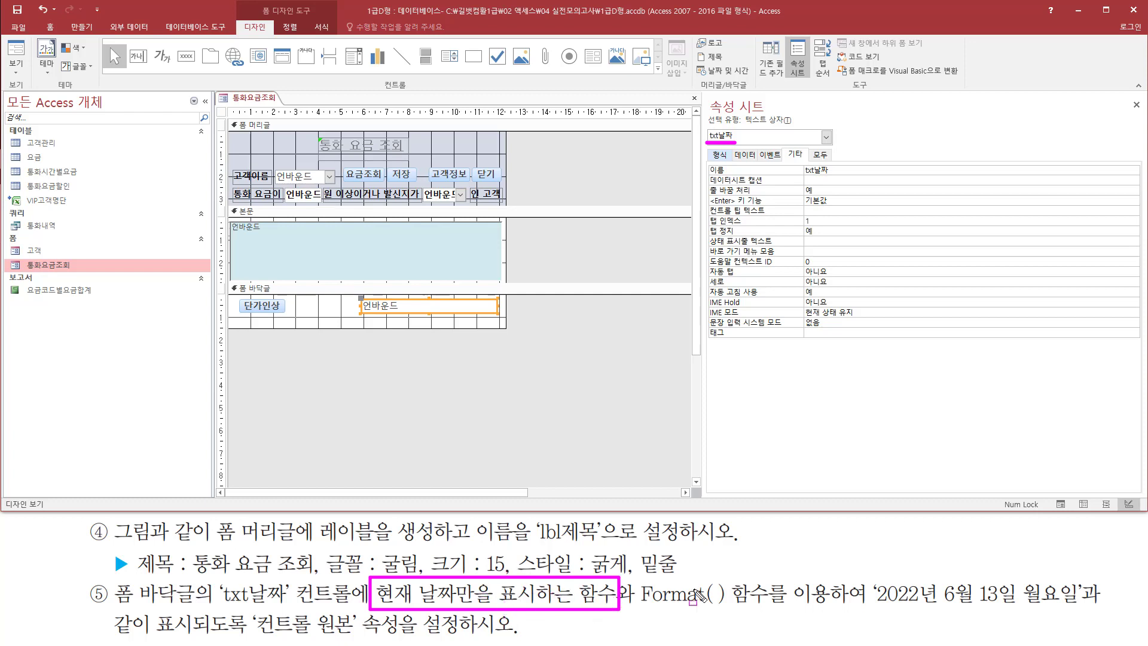
left_click_drag(634, 577, 775, 610)
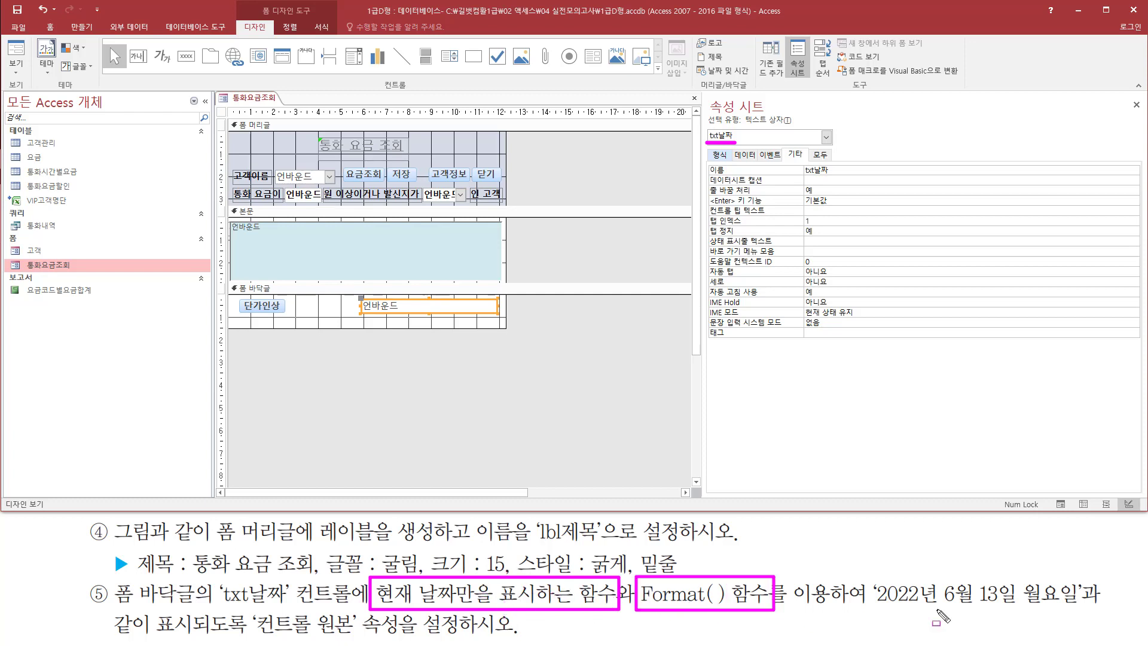
left_click_drag(876, 607, 1083, 609)
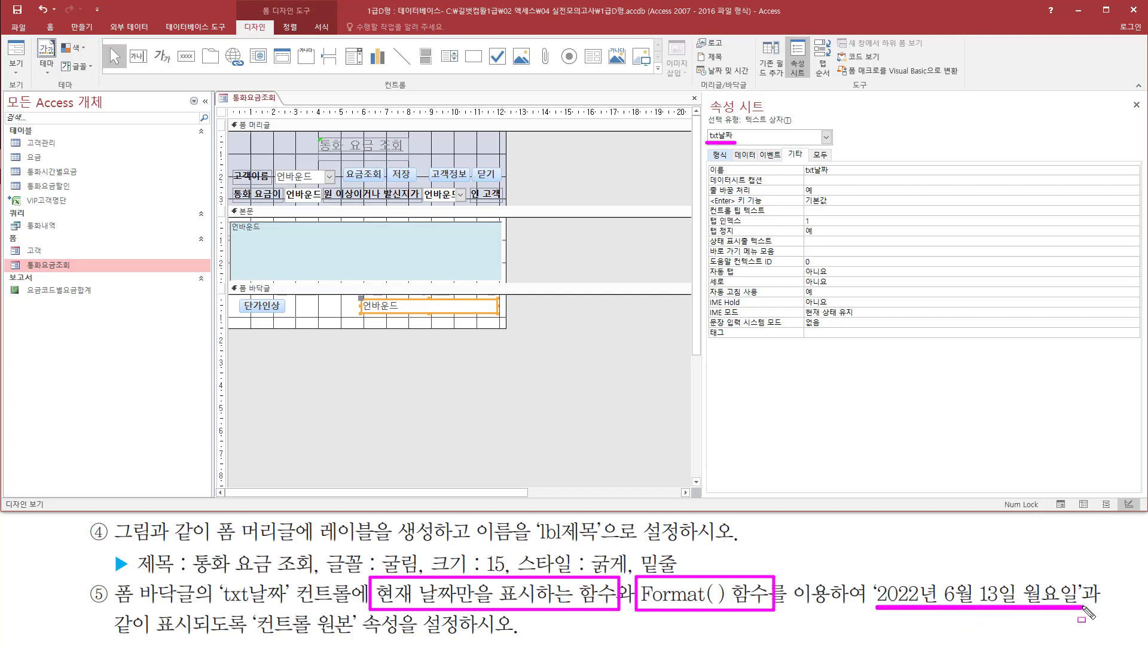
left_click_drag(254, 607, 358, 639)
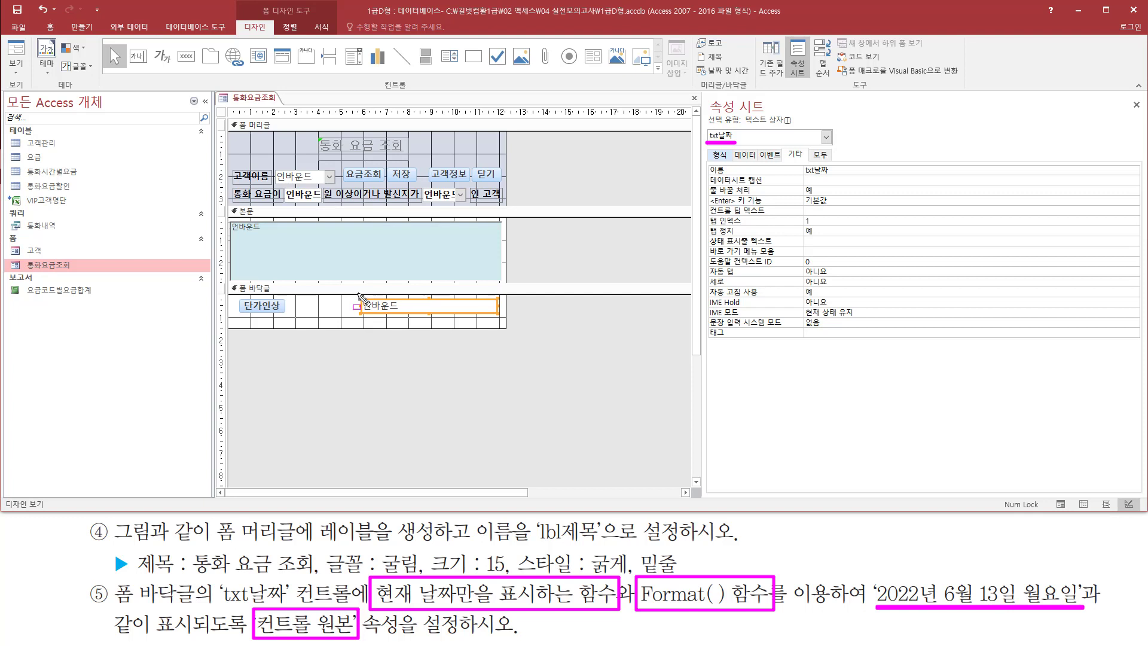
left_click_drag(357, 293, 505, 318)
key("Escape")
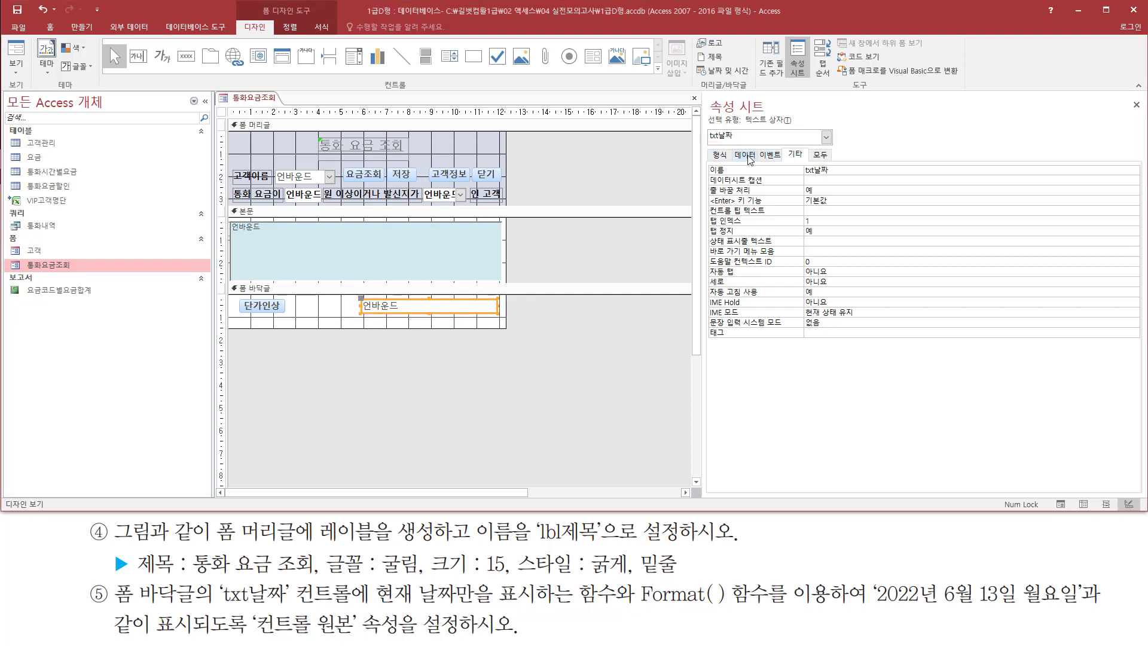
left_click(745, 156)
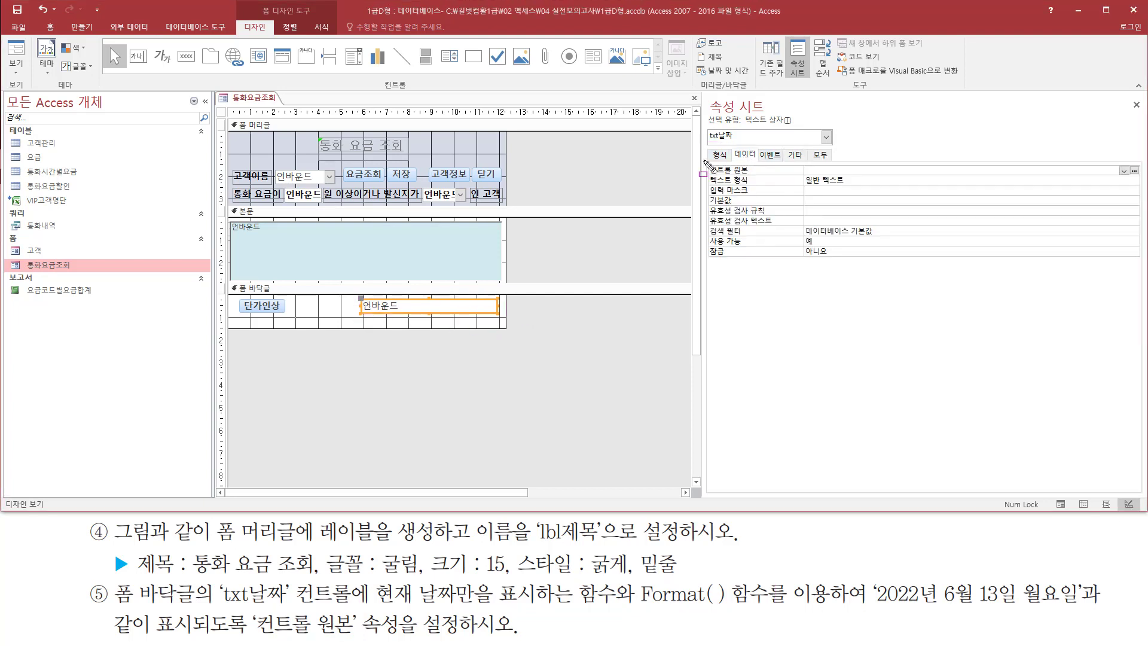
mouse_move(733, 162)
left_mouse_down()
mouse_move(841, 177)
mouse_move(1101, 178)
left_mouse_up()
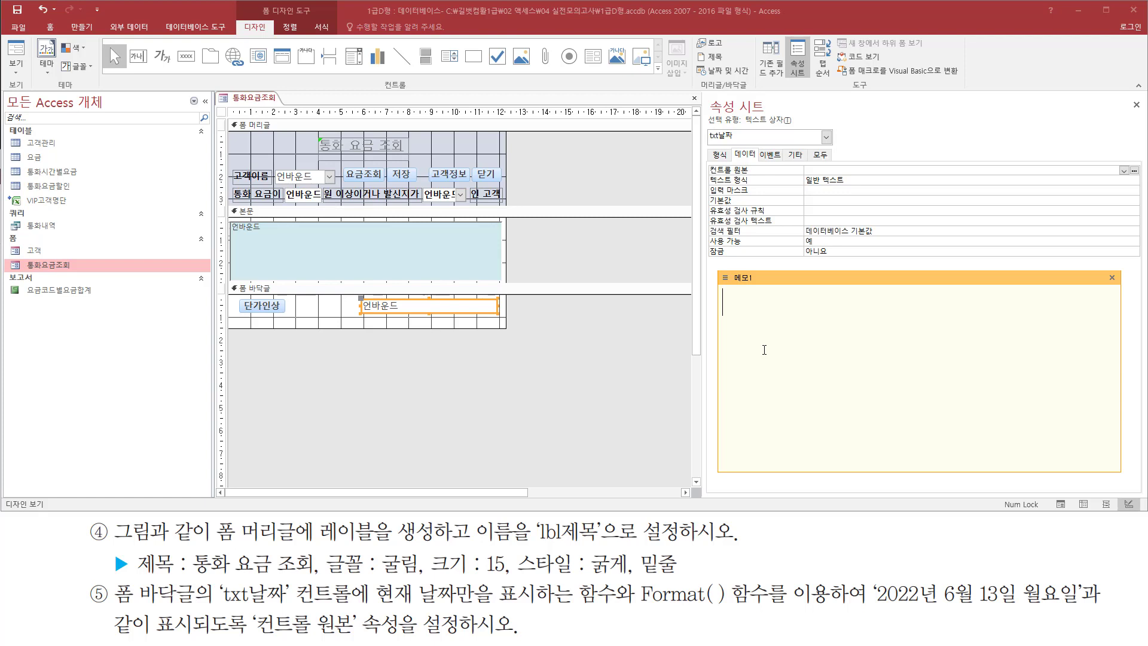
Step: Write the current-date expression =date() in the empty 메모1 note
type("=date()")
key("shift+Left")
key("shift+Left")
key("shift+Left")
key("shift+Left")
key("shift+Left")
key("shift+Left")
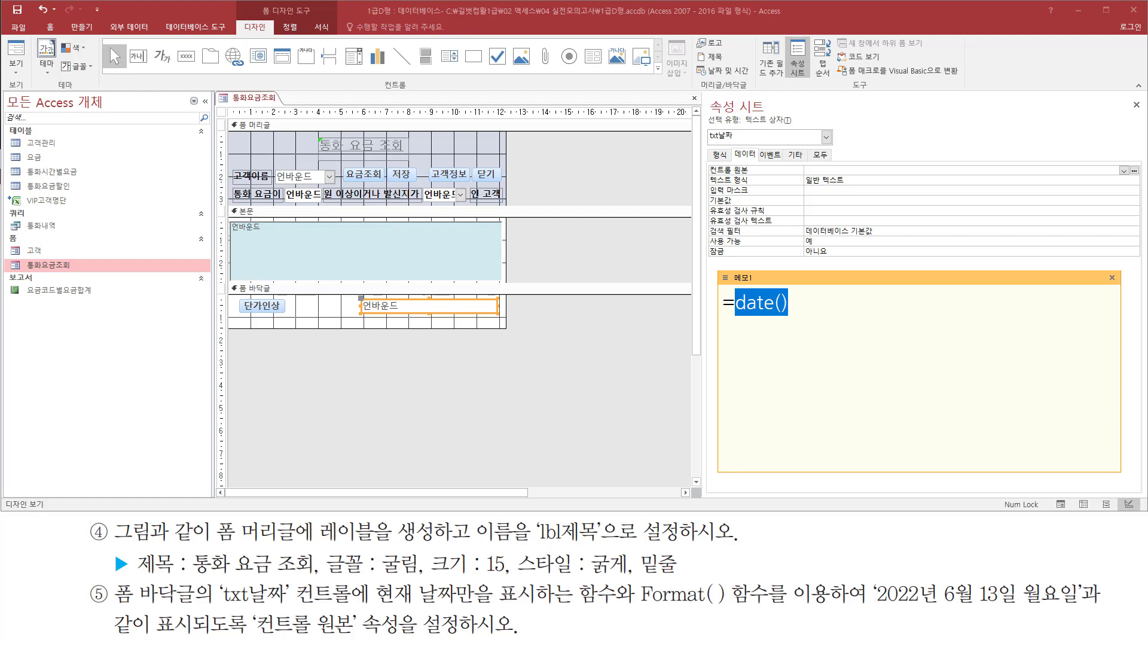
Step: Wrap date() in a format function with a placeholder format in the 메모1 note: =format( date() , "형식" )
key("Left")
type("format(")
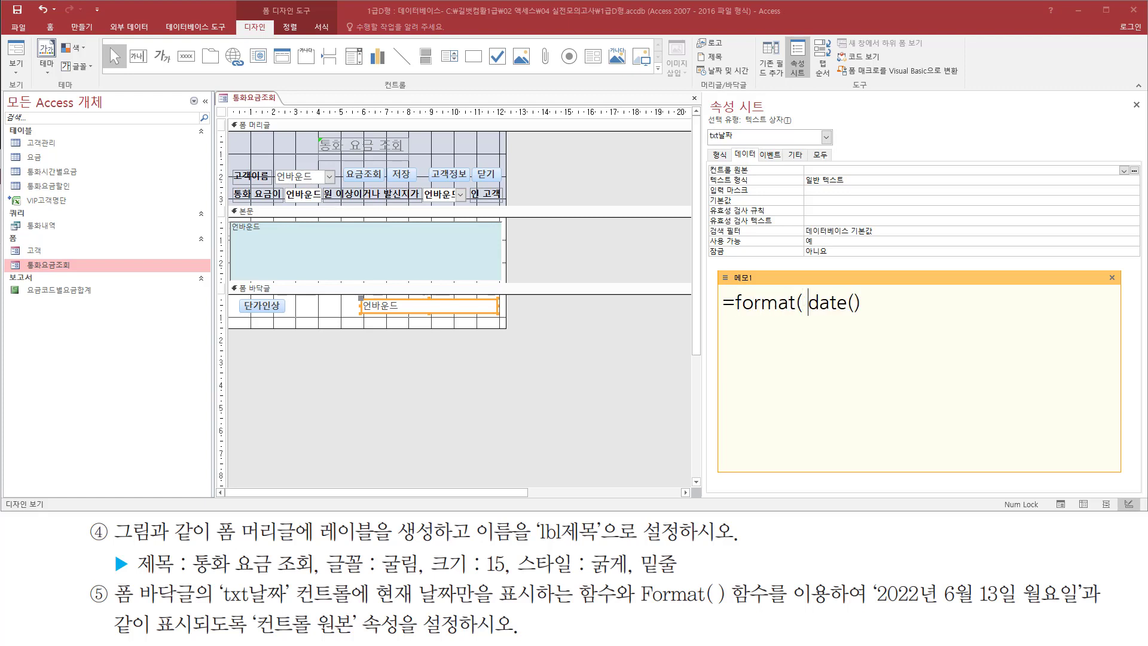
key("shift+End")
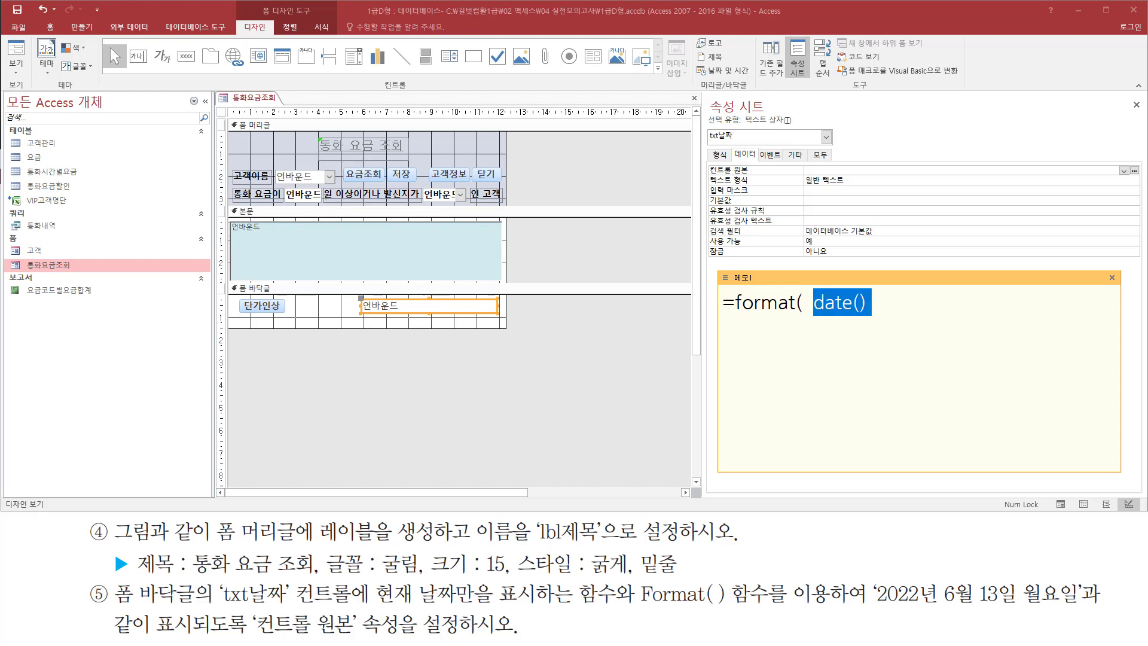
key("End")
type(", \"")
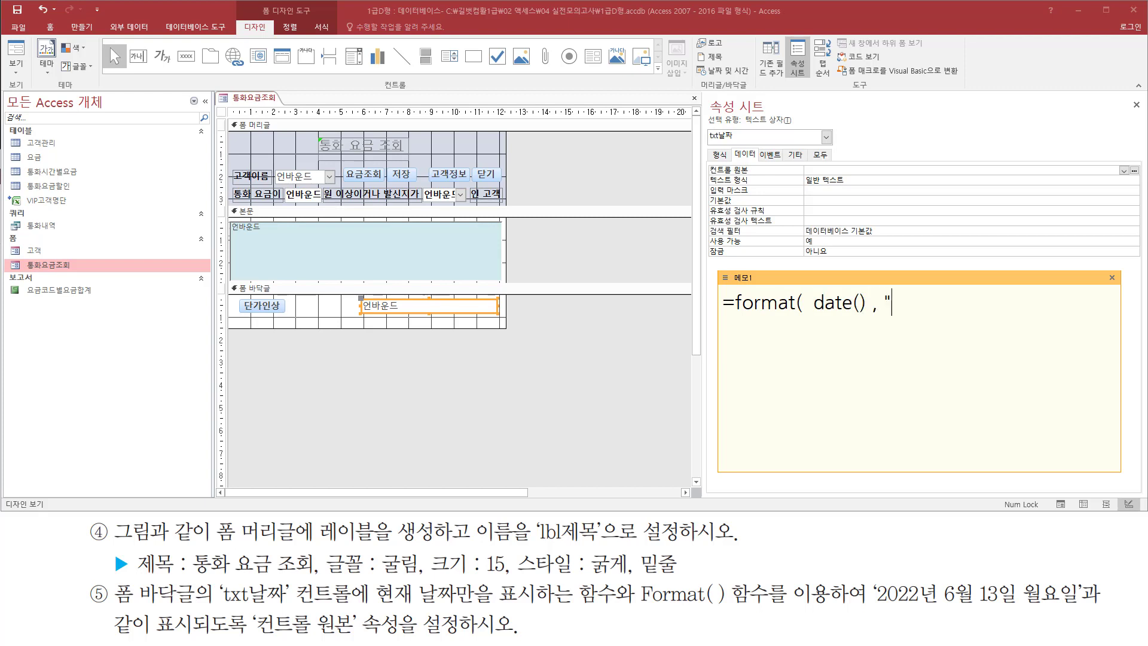
type("형식\" )")
left_click_drag(873, 604, 955, 606)
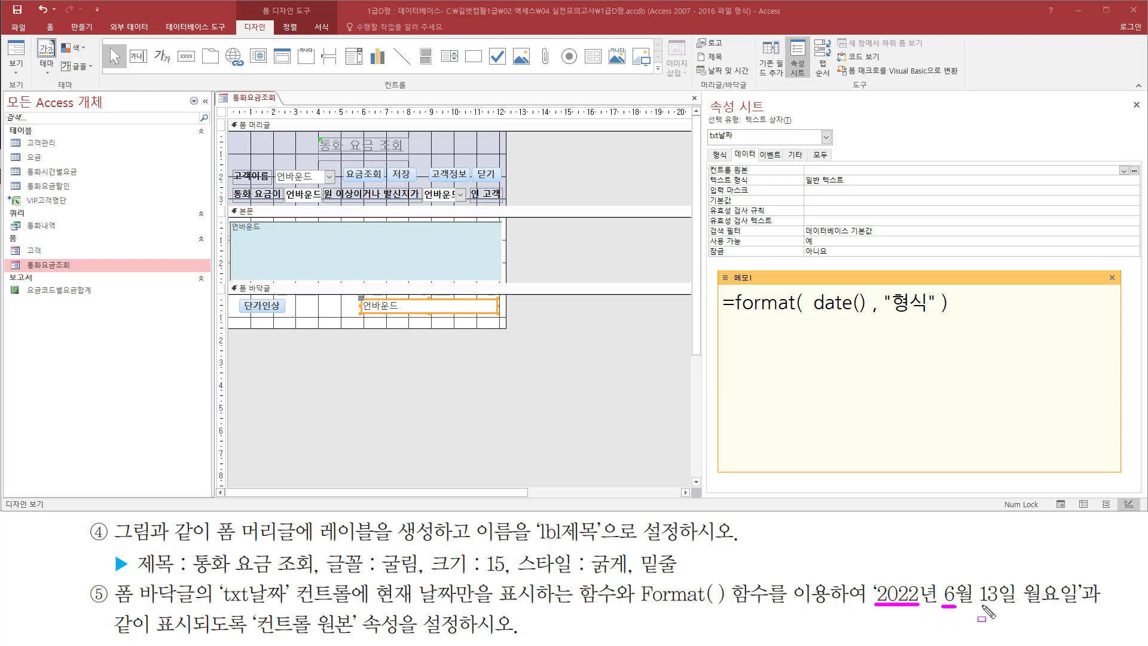
left_click_drag(981, 605, 996, 604)
left_click_drag(927, 577, 930, 580)
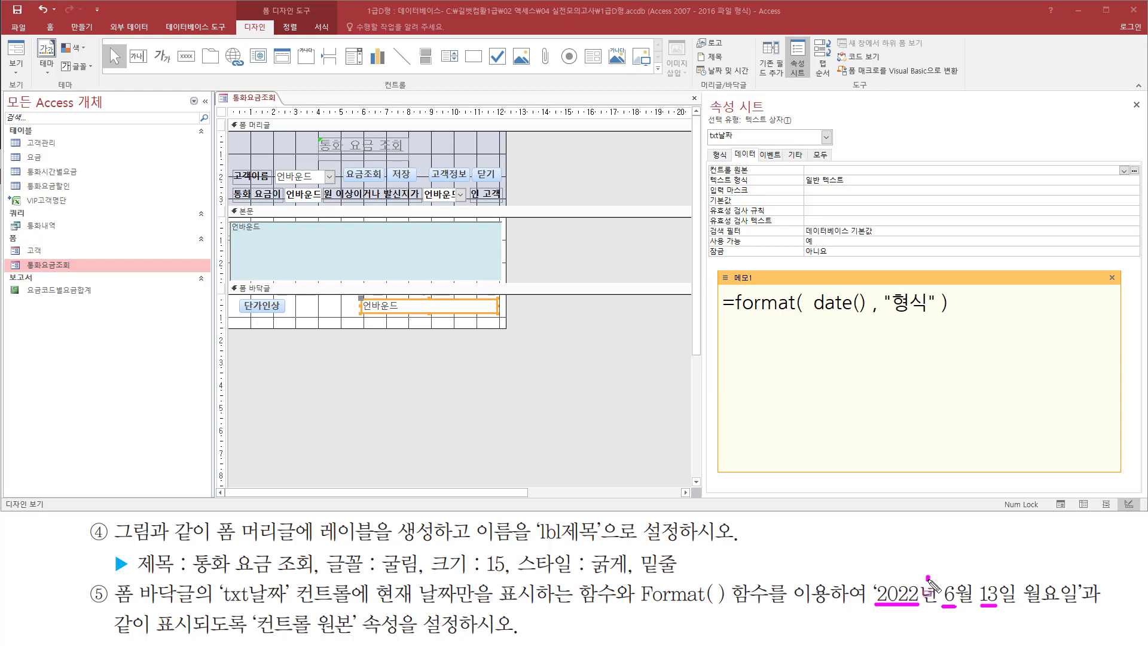
left_click(961, 578)
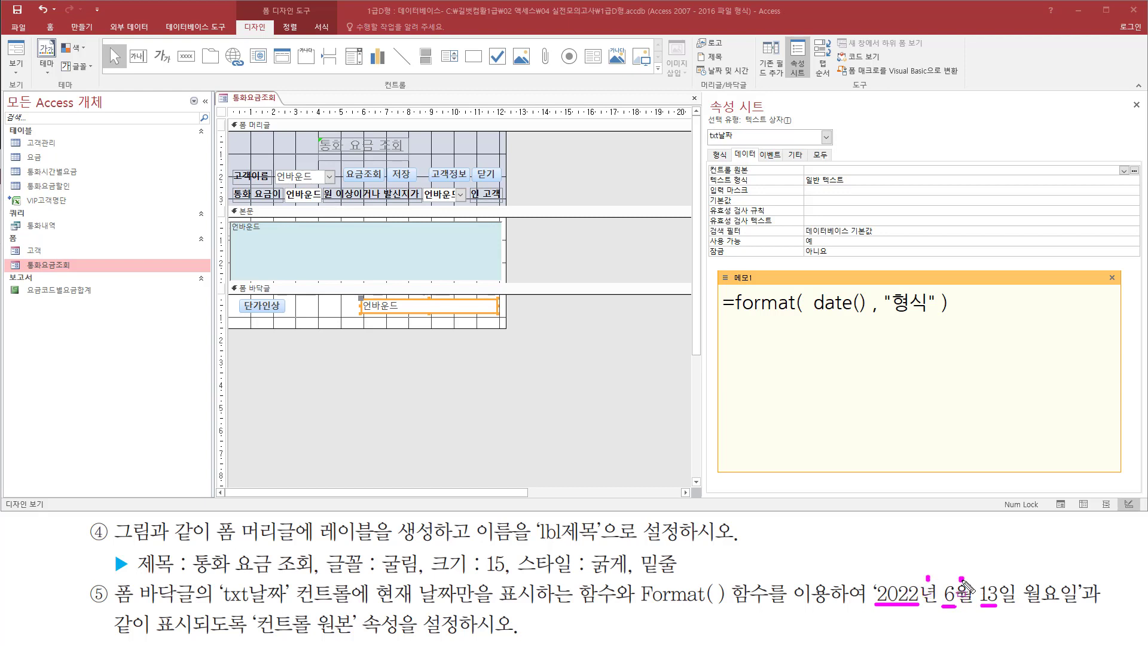
left_click(1009, 577)
left_click_drag(1026, 606, 1077, 607)
key("Escape")
Step: List the weekday codes ddd, dddd, aaa and aaaa with their sun ~ sat, Sunday ~ Saturday, 일 ~ 토 and 일요일 ~ 토요일 ranges below the expression
left_click(877, 363)
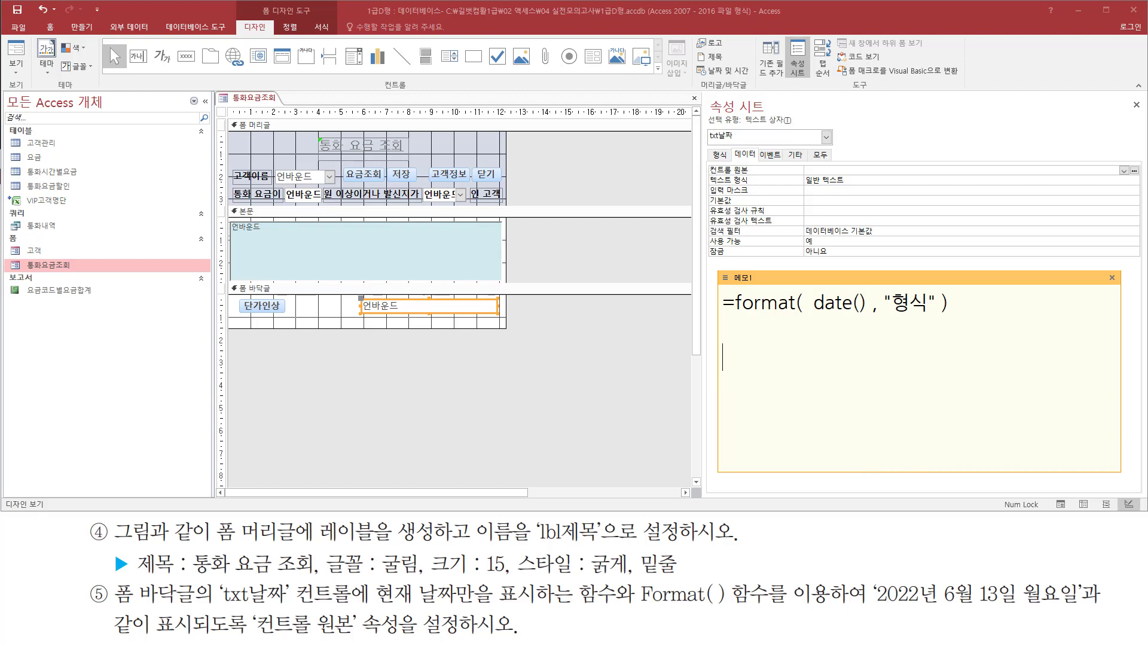
type("ddd : sun ~ sat dddd : Sunday ~ Saturday aaa : 일 ~ 토 aaaa : 일요일 ~ 토요일")
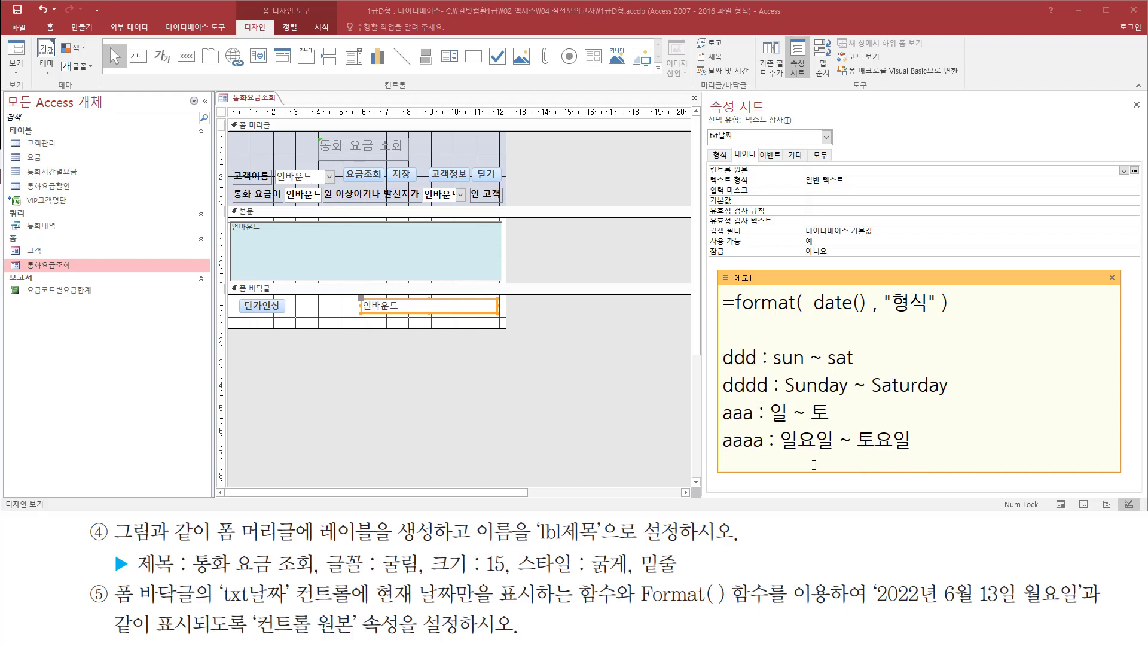
key("ctrl+2")
mouse_move(721, 371)
left_mouse_down()
mouse_move(762, 371)
mouse_move(770, 398)
left_mouse_up()
mouse_move(717, 423)
left_mouse_down()
mouse_move(752, 425)
mouse_move(738, 453)
mouse_move(765, 453)
left_mouse_up()
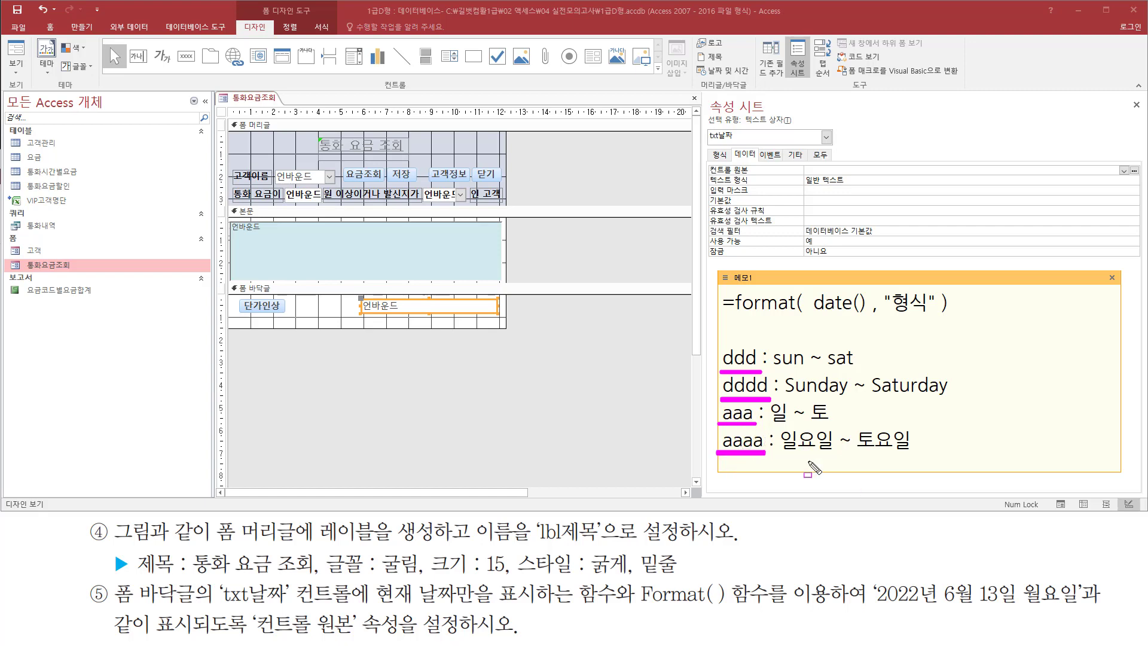
left_click_drag(1026, 605, 1079, 605)
mouse_move(720, 342)
left_mouse_down()
mouse_move(748, 457)
mouse_move(957, 460)
left_mouse_up()
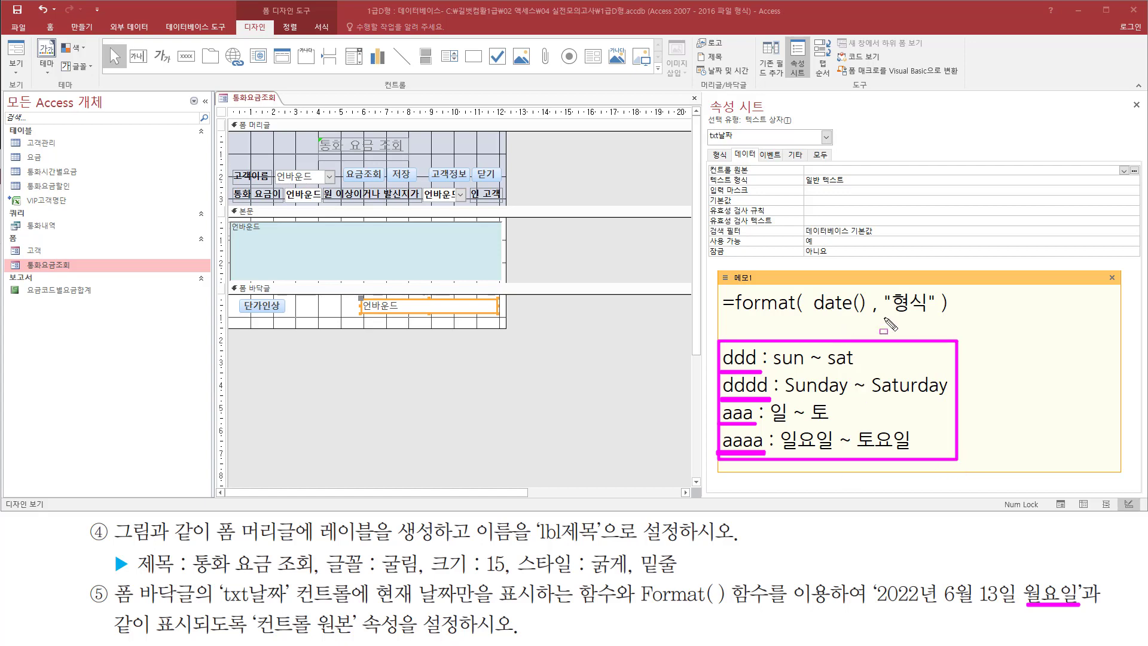
key("Escape")
Step: Replace the placeholder format in the note's expression with "yyyy년 m월 d일 aaaa"
key("Delete")
key("Delete")
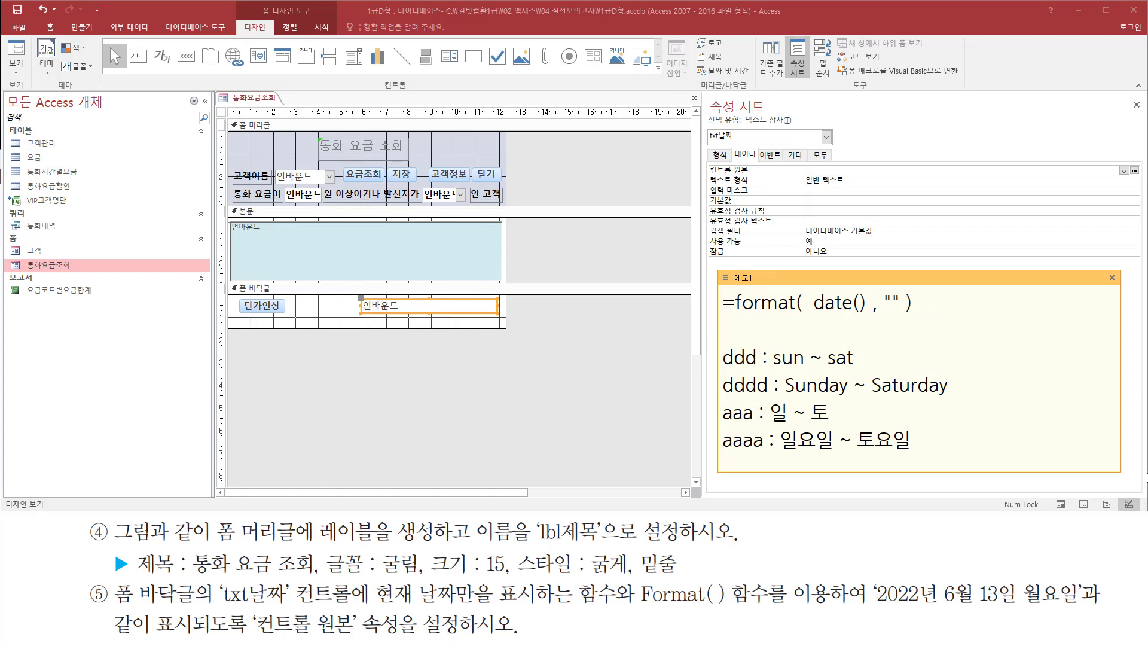
type("yyyy년")
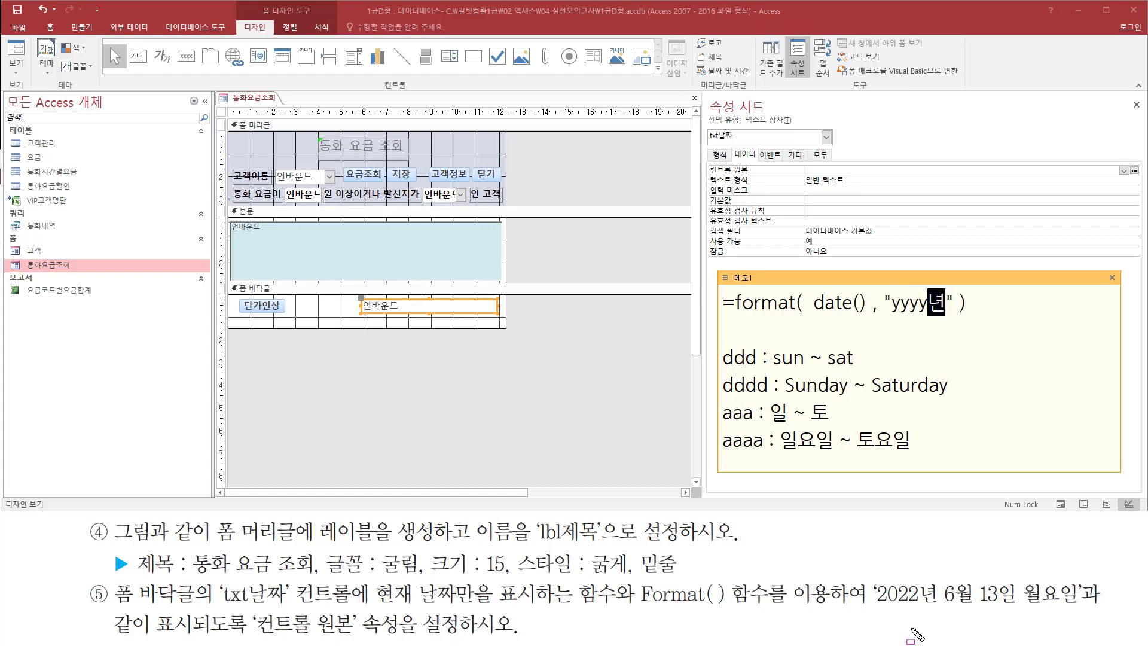
mouse_move(876, 603)
left_mouse_down()
mouse_move(943, 612)
mouse_move(970, 595)
mouse_move(983, 613)
mouse_move(1017, 587)
mouse_move(1020, 619)
left_mouse_up()
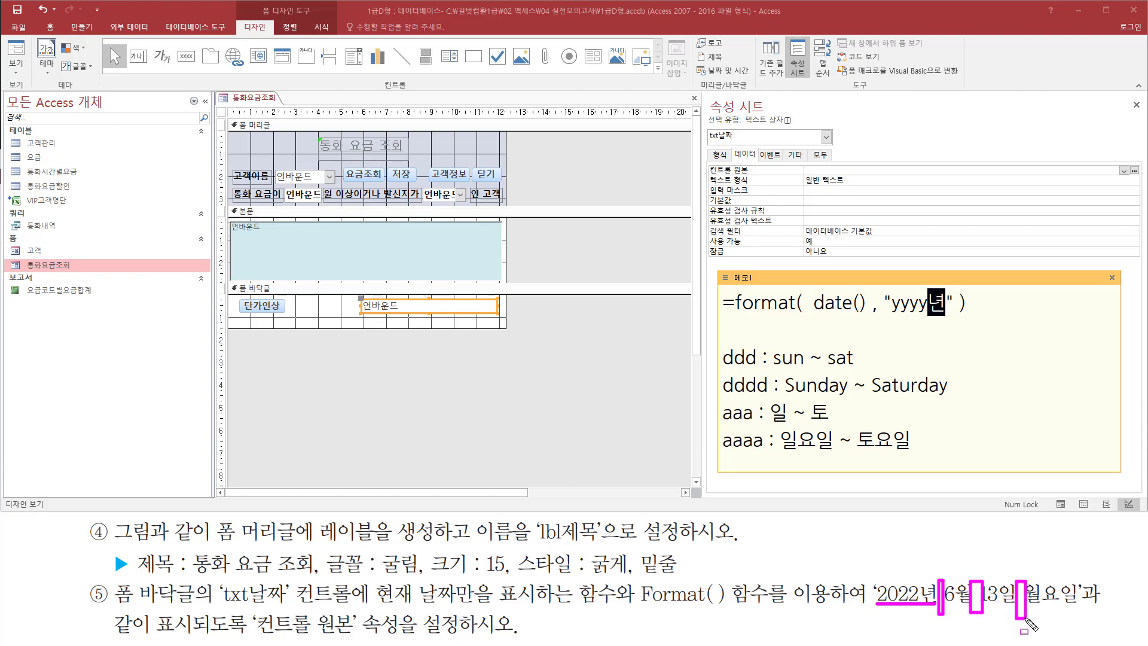
key("Escape")
left_click(946, 302)
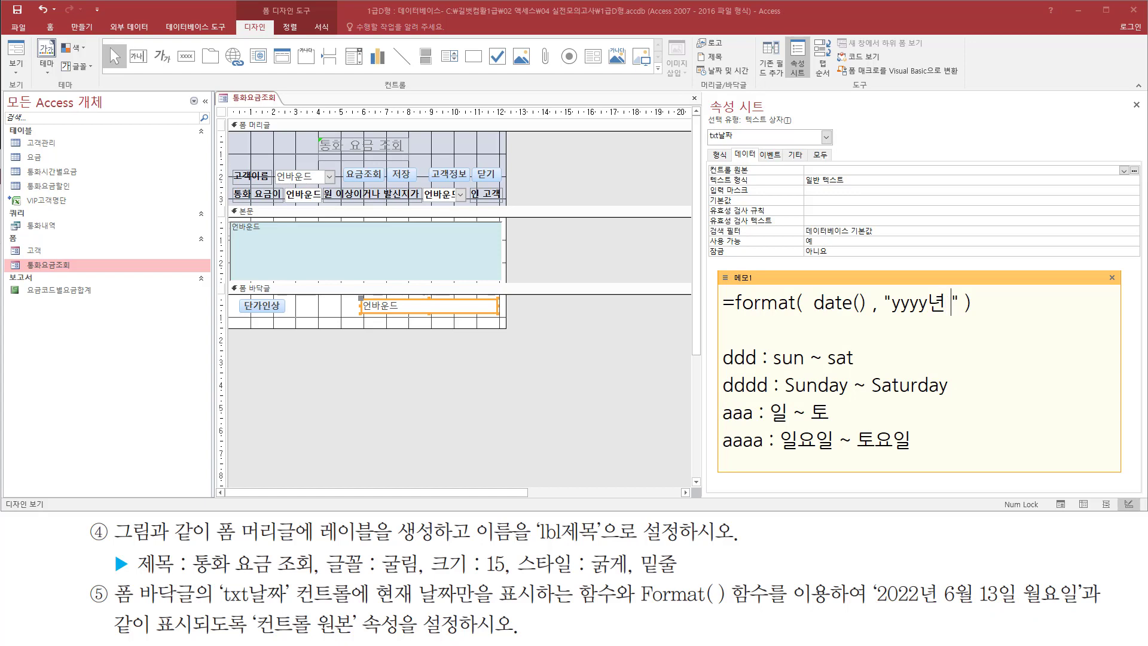
type("m월")
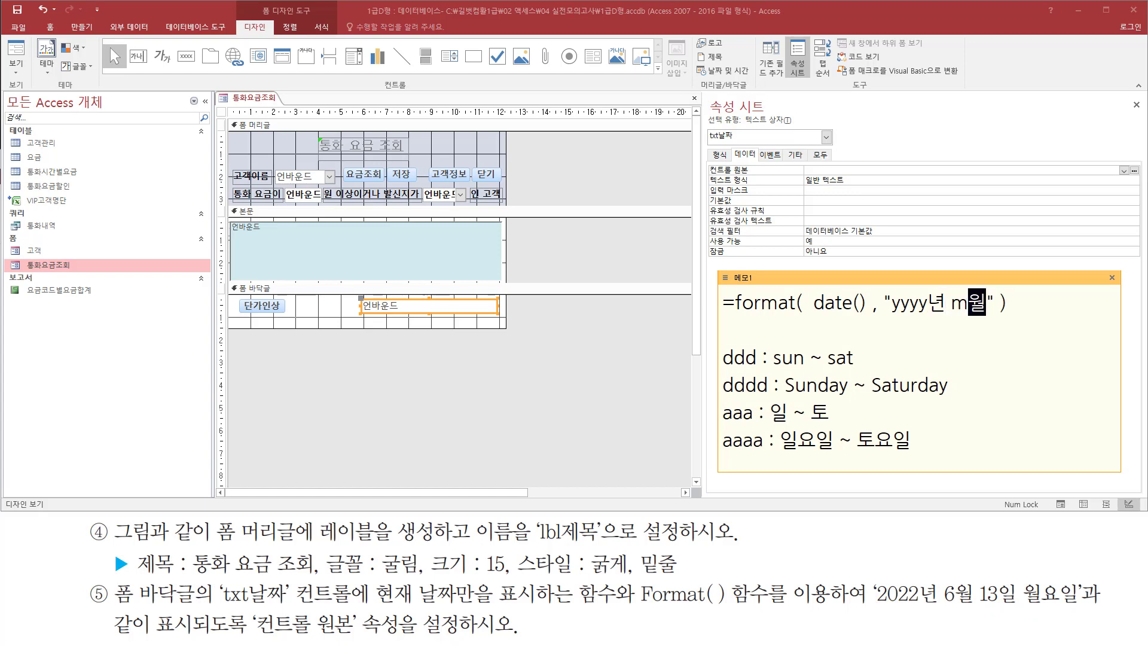
type(" d일")
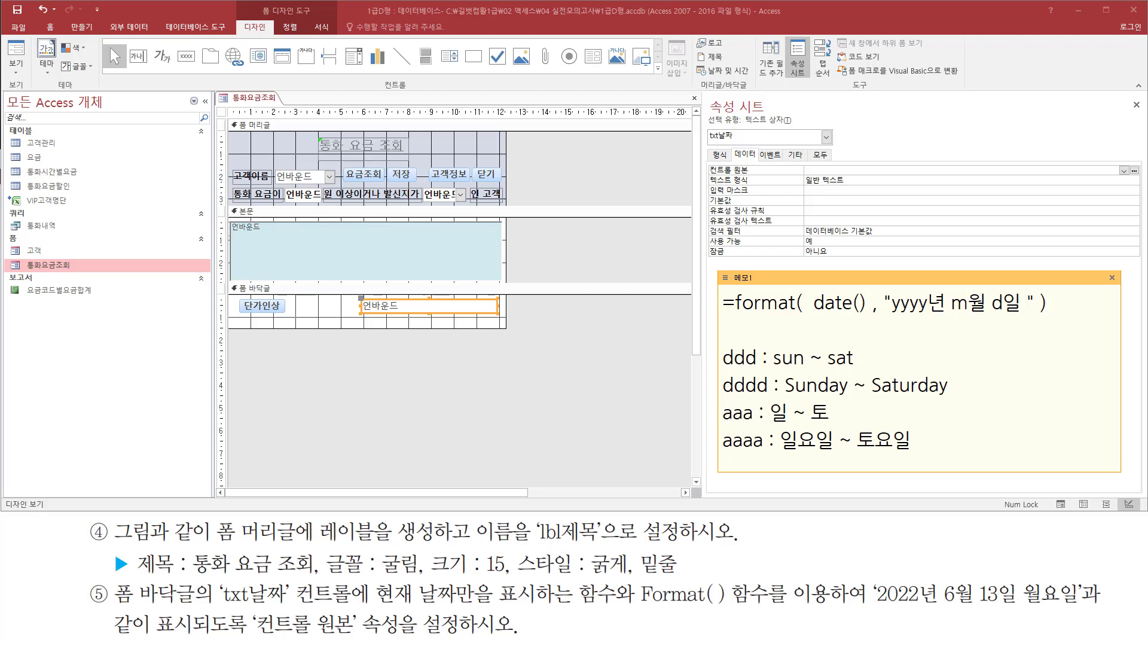
type(" aaaa")
Step: Copy the finished format expression from the note into the 컨트롤 원본 property of txt날짜 and apply it
left_click_drag(1110, 304, 720, 304)
key("ctrl+c")
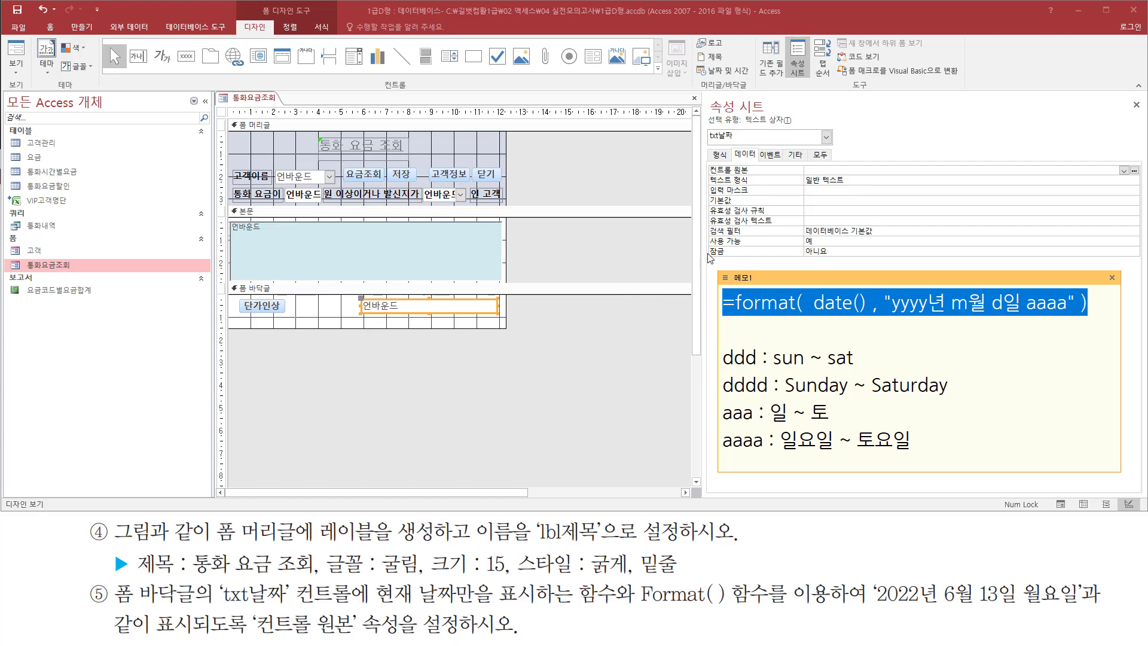
left_click_drag(708, 160, 893, 179)
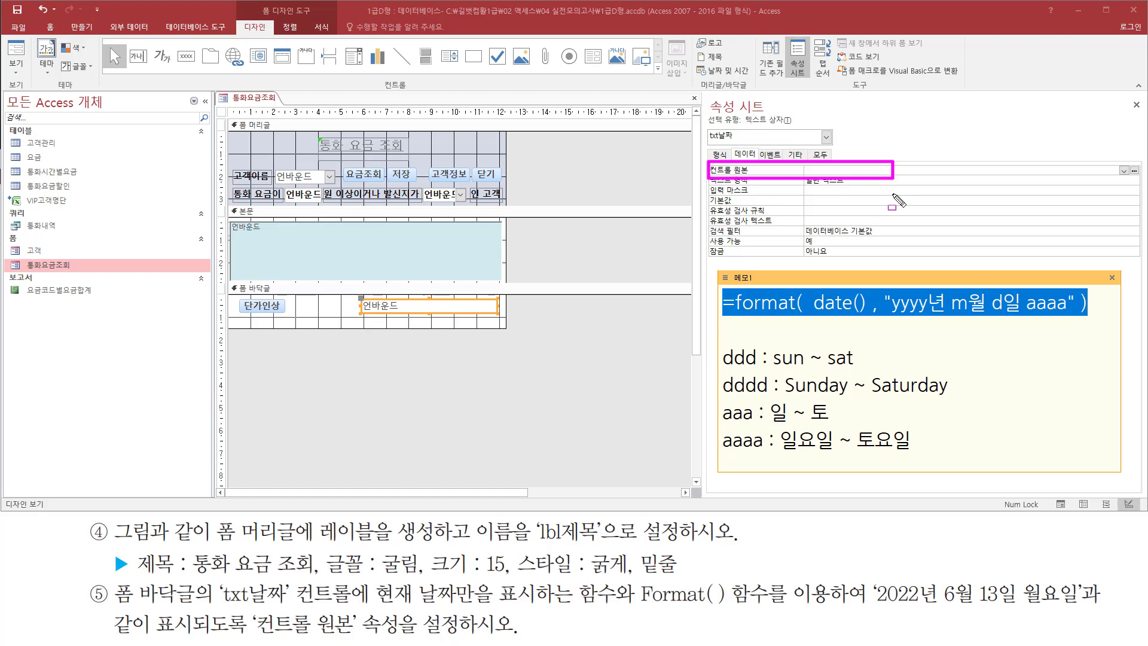
left_click(962, 174)
key("ctrl+v")
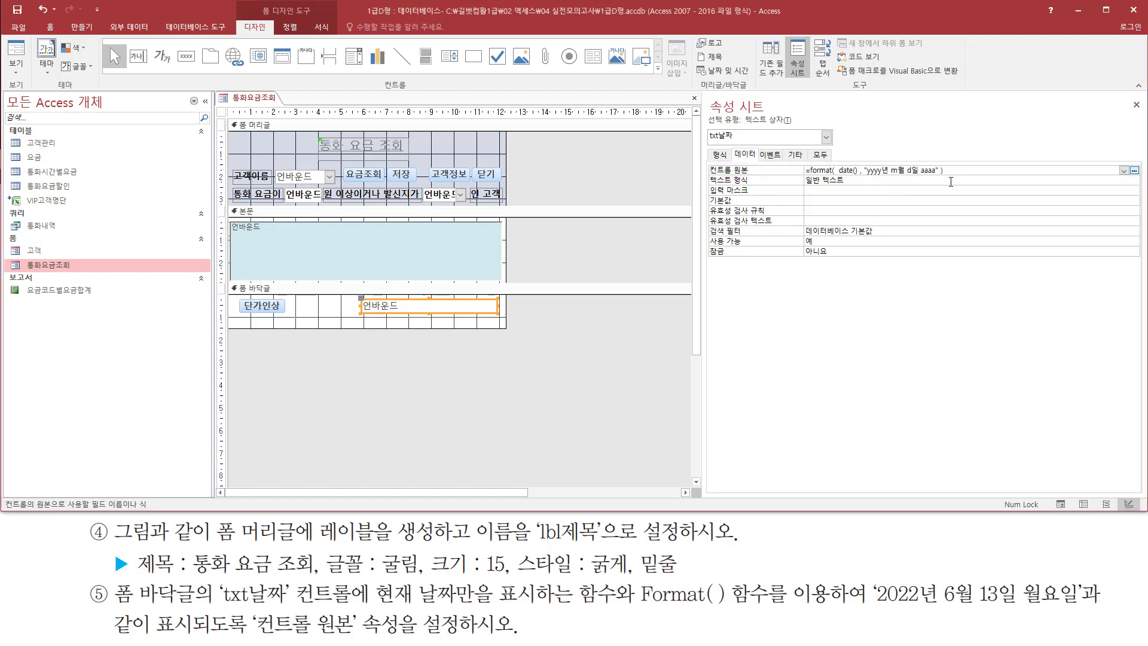
key("Return")
left_click(959, 170)
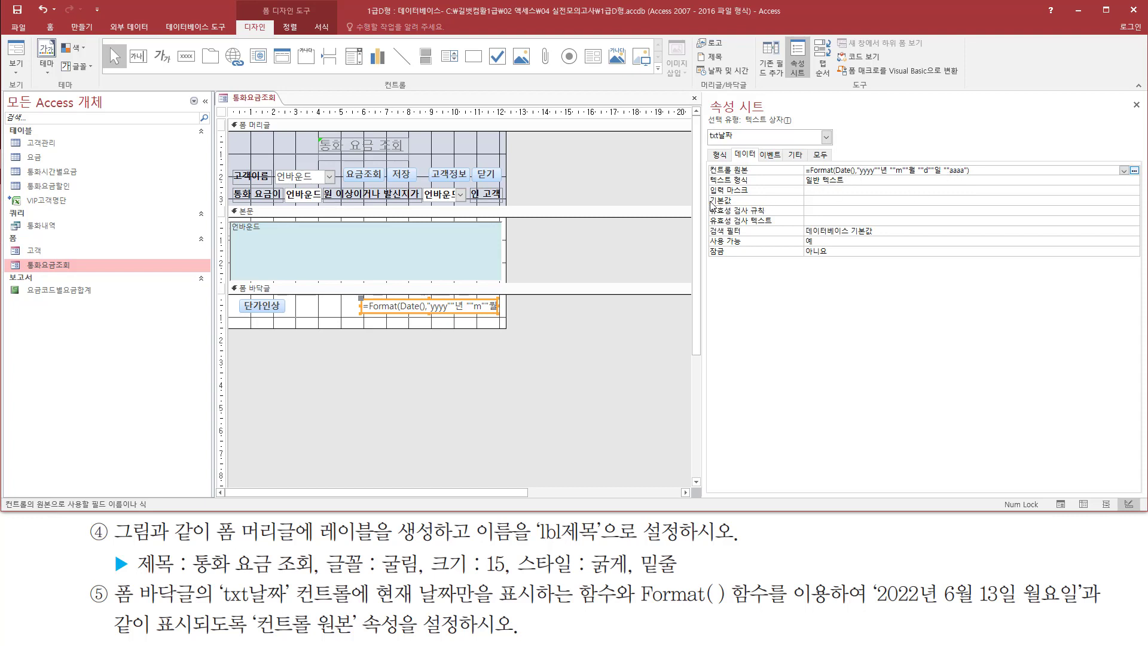
Step: Switch to Form View (폼 보기) and check the formatted date in the form footer
right_click(577, 237)
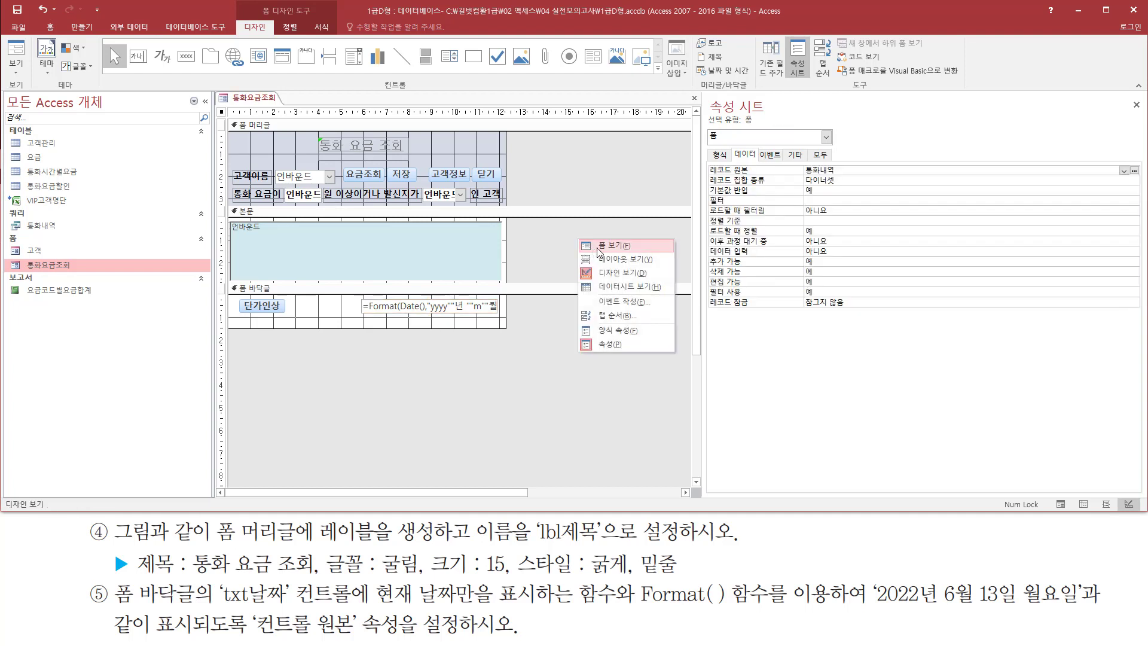
left_click(598, 246)
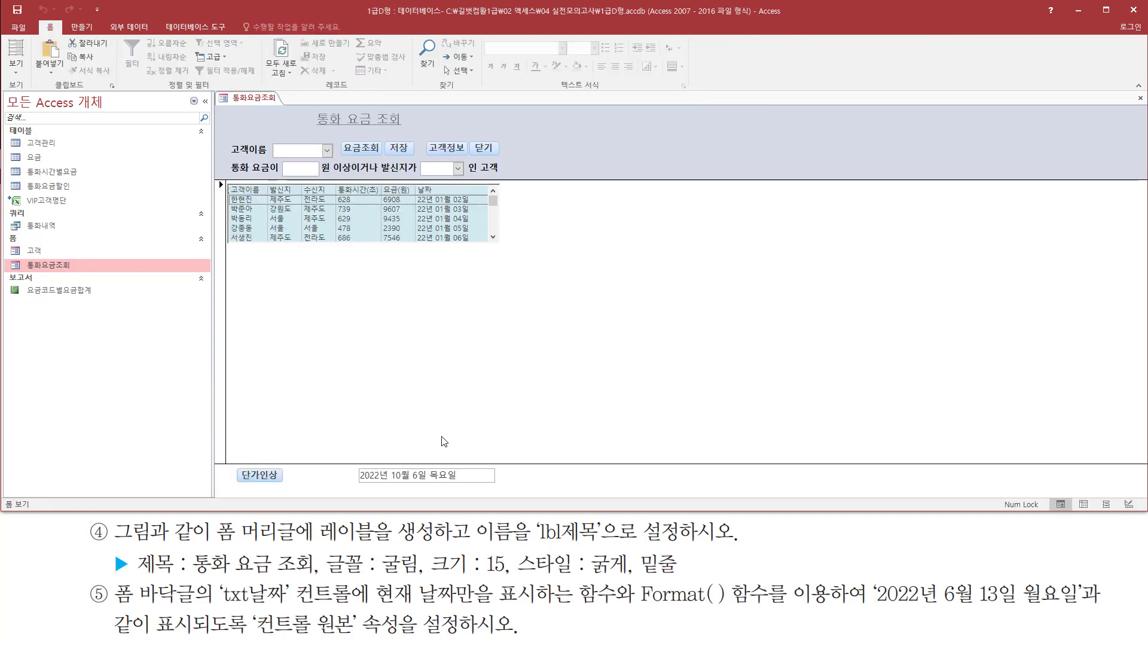
mouse_move(350, 484)
left_mouse_down()
mouse_move(475, 480)
mouse_move(479, 463)
left_mouse_up()
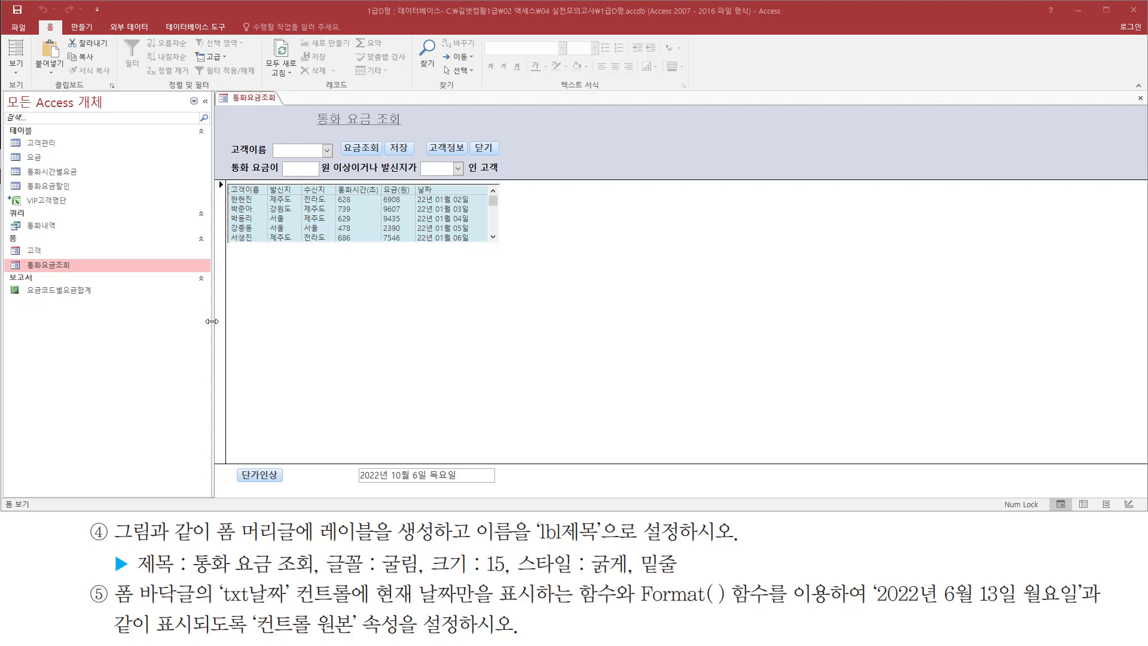
Step: Close the 통화요금조회 form and save its design changes
right_click(580, 136)
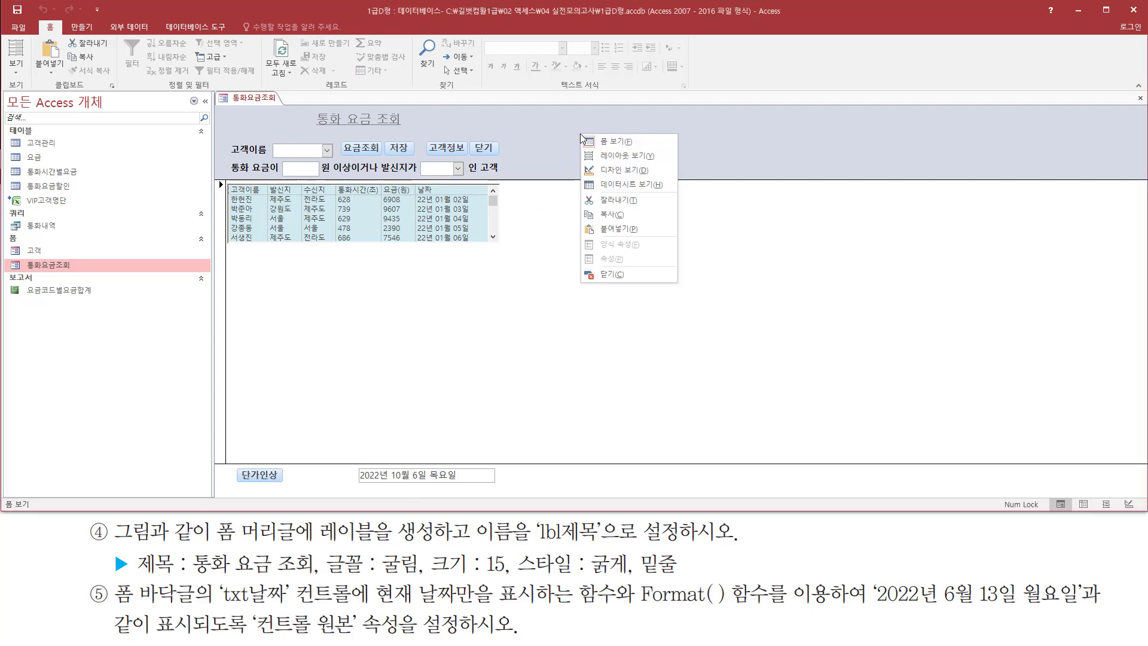
left_click(605, 274)
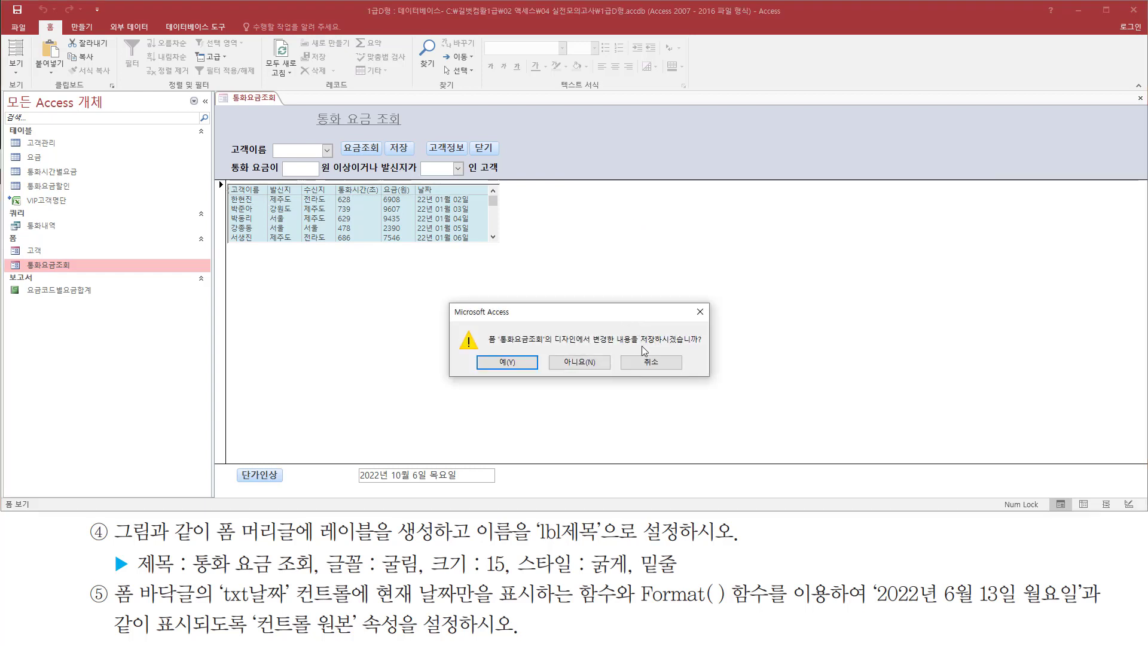
left_click(523, 366)
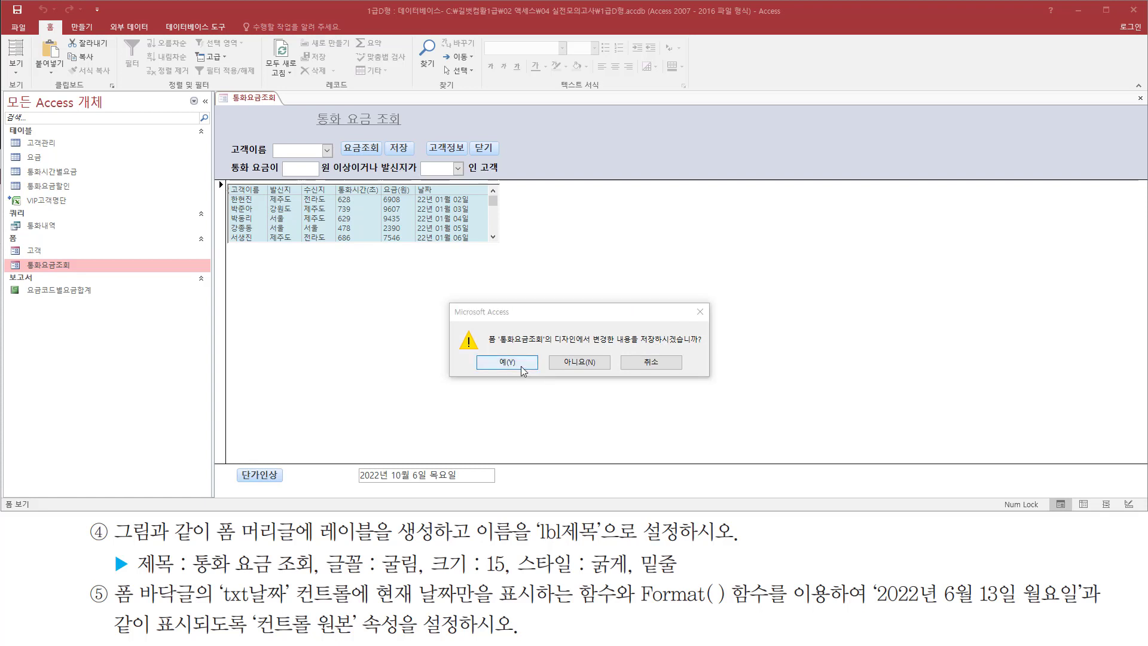
left_click(521, 366)
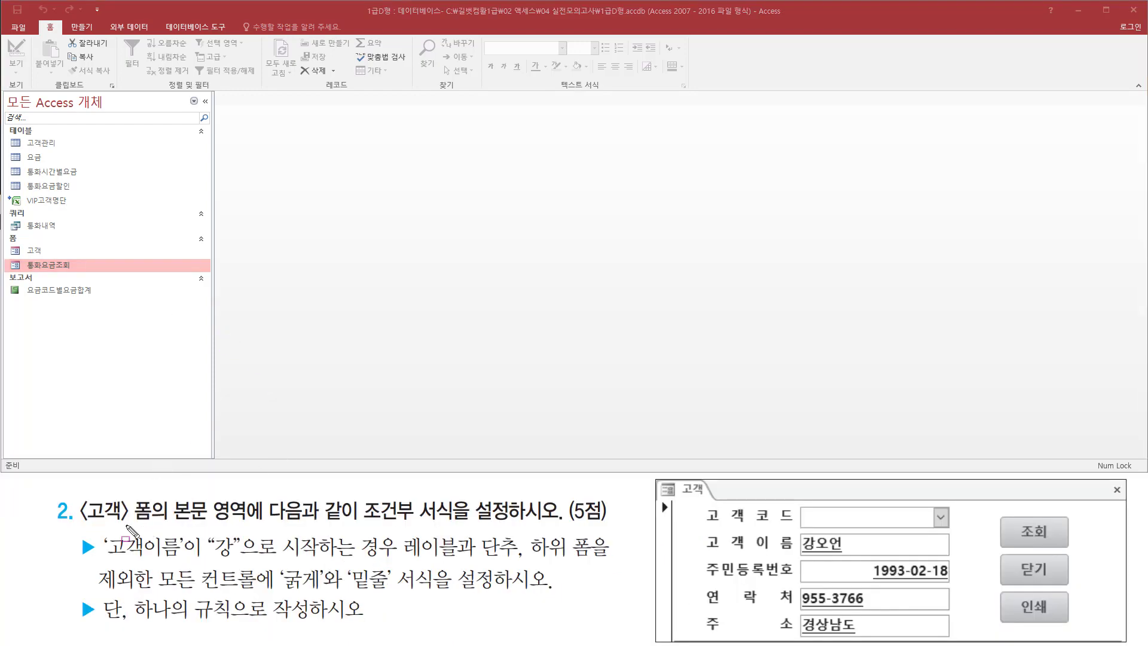
left_click_drag(75, 490, 165, 526)
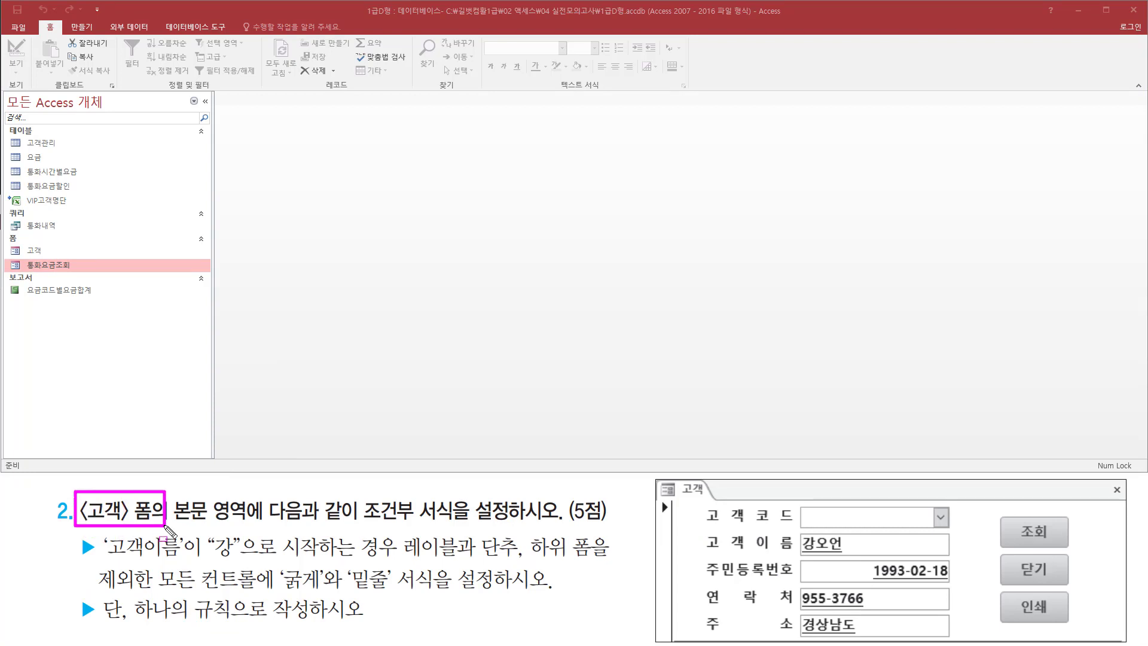
mouse_move(30, 241)
left_mouse_down()
mouse_move(16, 261)
mouse_move(60, 261)
left_mouse_up()
key("Escape")
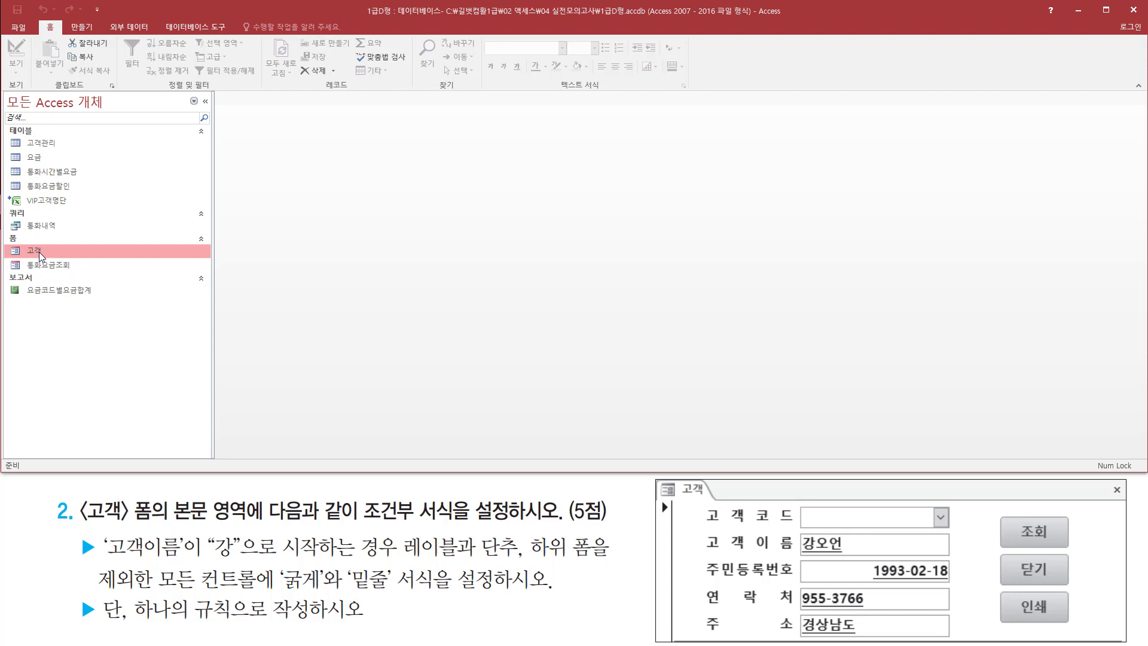
Step: Open the 고객 form in Design View (디자인 보기)
right_click(41, 256)
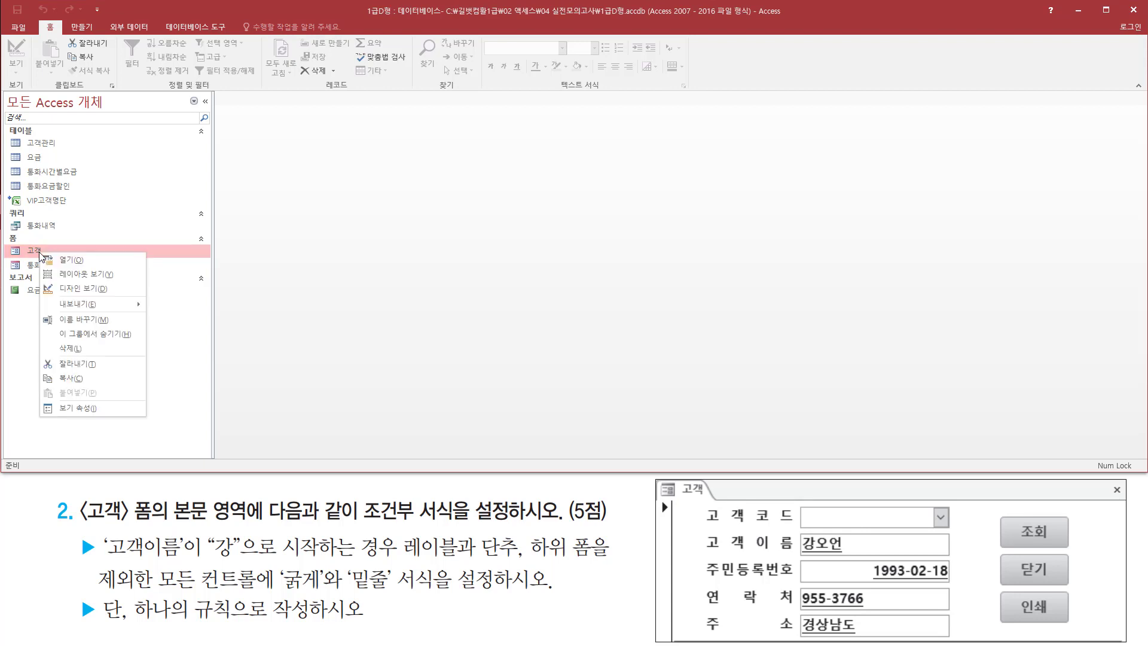
left_click(86, 289)
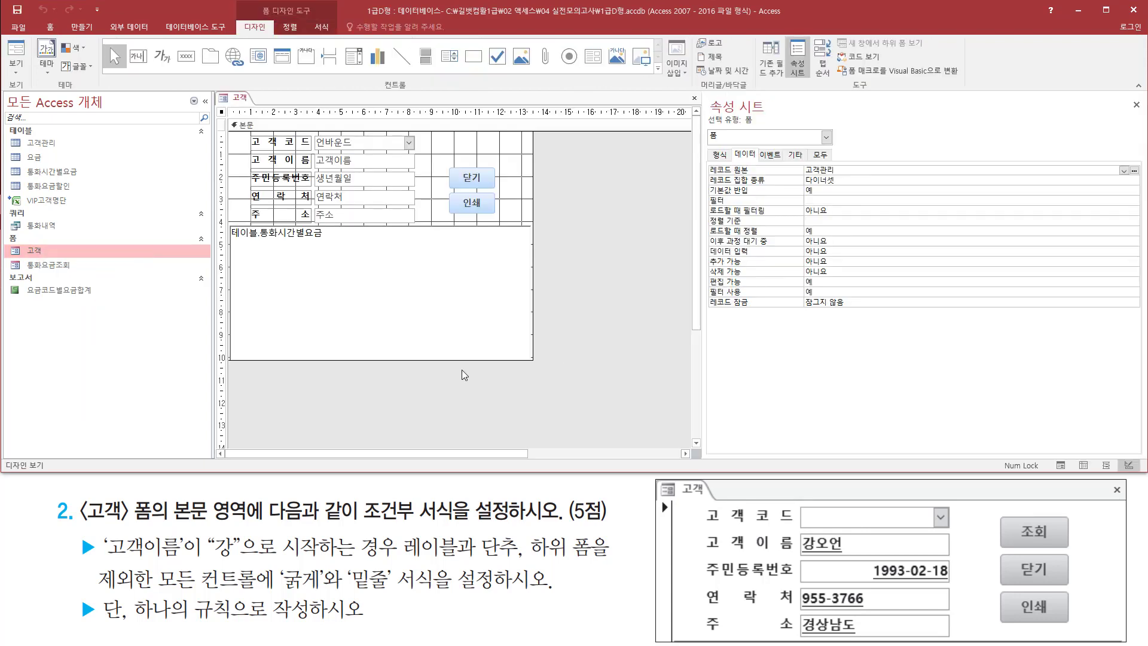
mouse_move(224, 117)
left_mouse_down()
mouse_move(239, 177)
mouse_move(480, 369)
mouse_move(549, 371)
left_mouse_up()
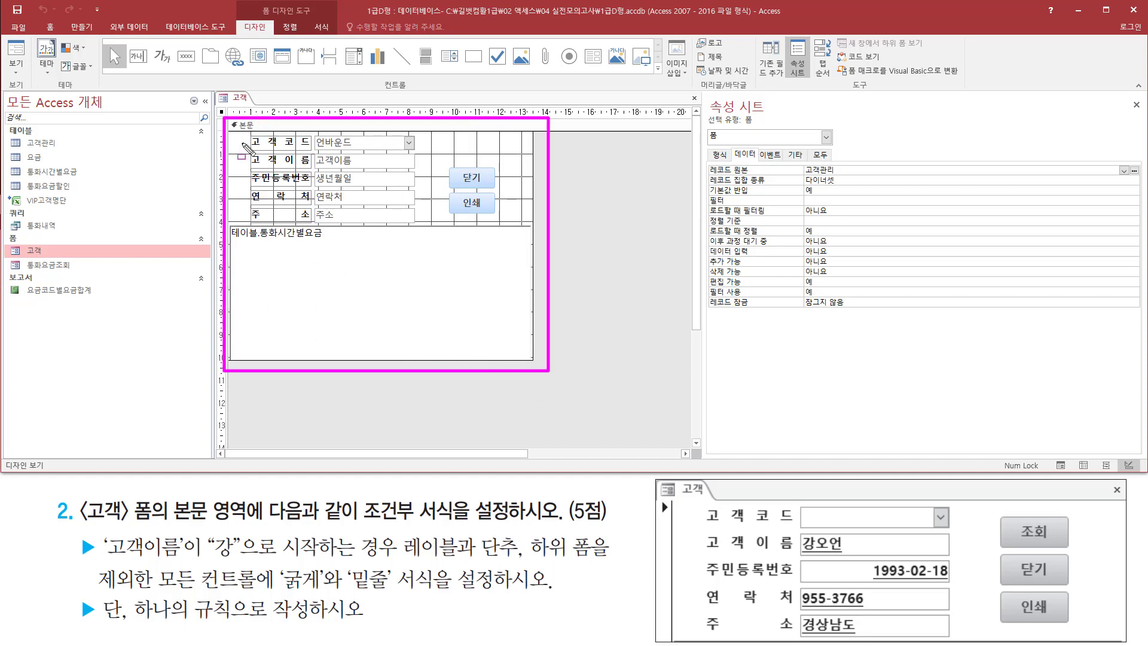
left_click_drag(228, 132, 528, 354)
key("Escape")
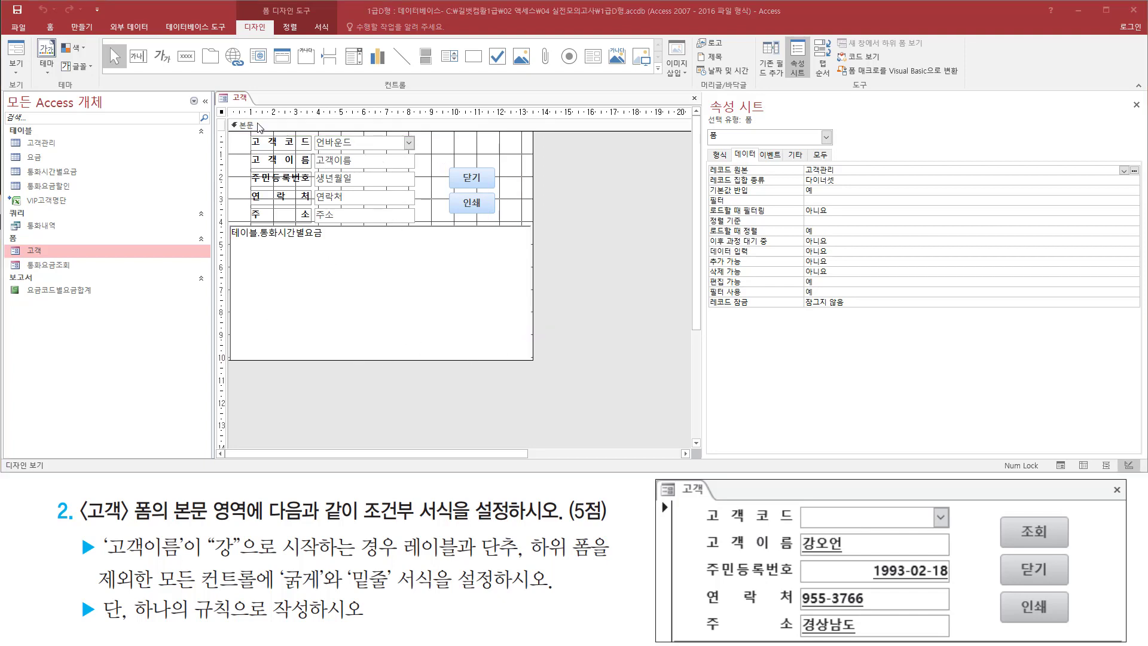
left_click_drag(167, 525, 257, 525)
mouse_move(358, 494)
left_mouse_down()
mouse_move(391, 527)
mouse_move(526, 527)
left_mouse_up()
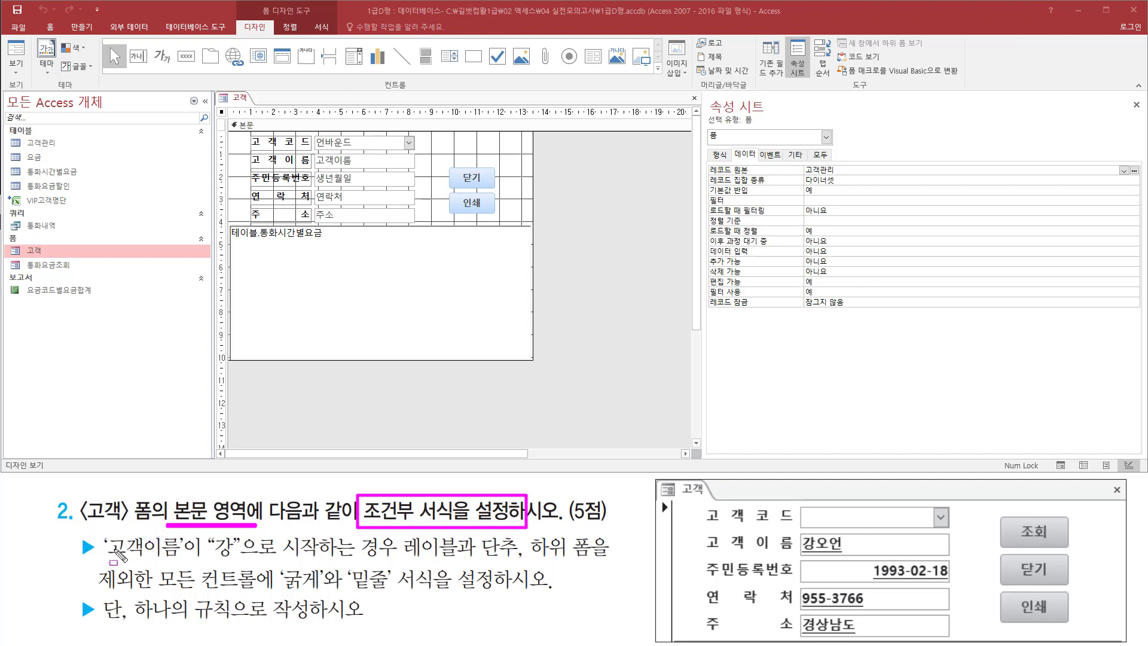
left_click_drag(102, 558, 180, 558)
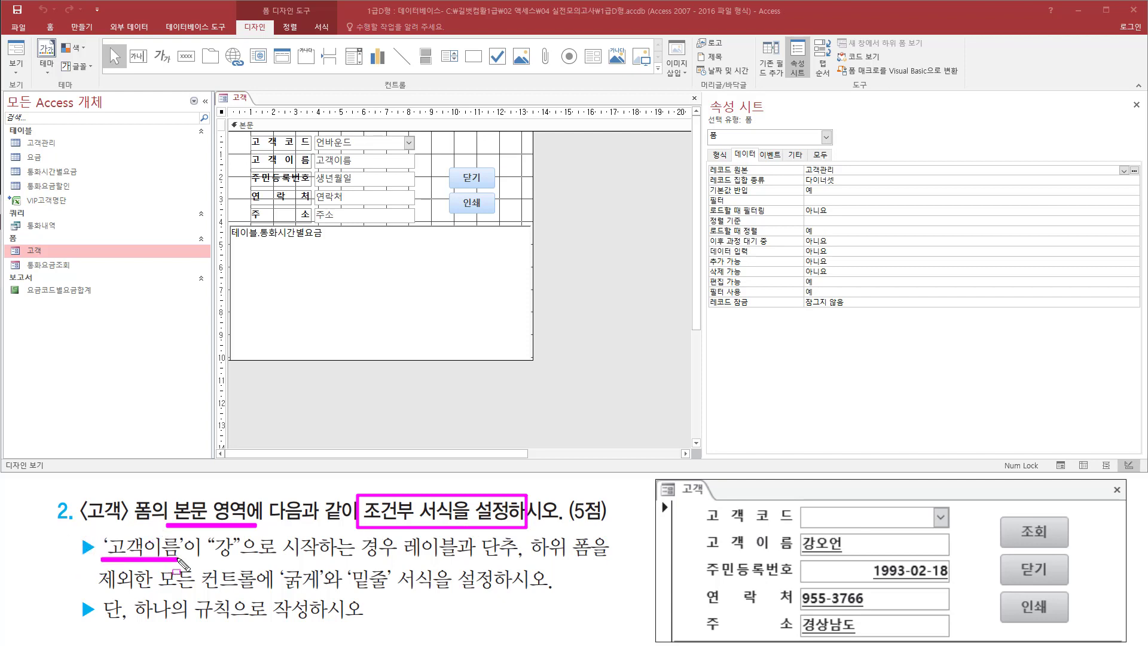
left_click_drag(312, 152, 418, 170)
left_click_drag(200, 561, 616, 561)
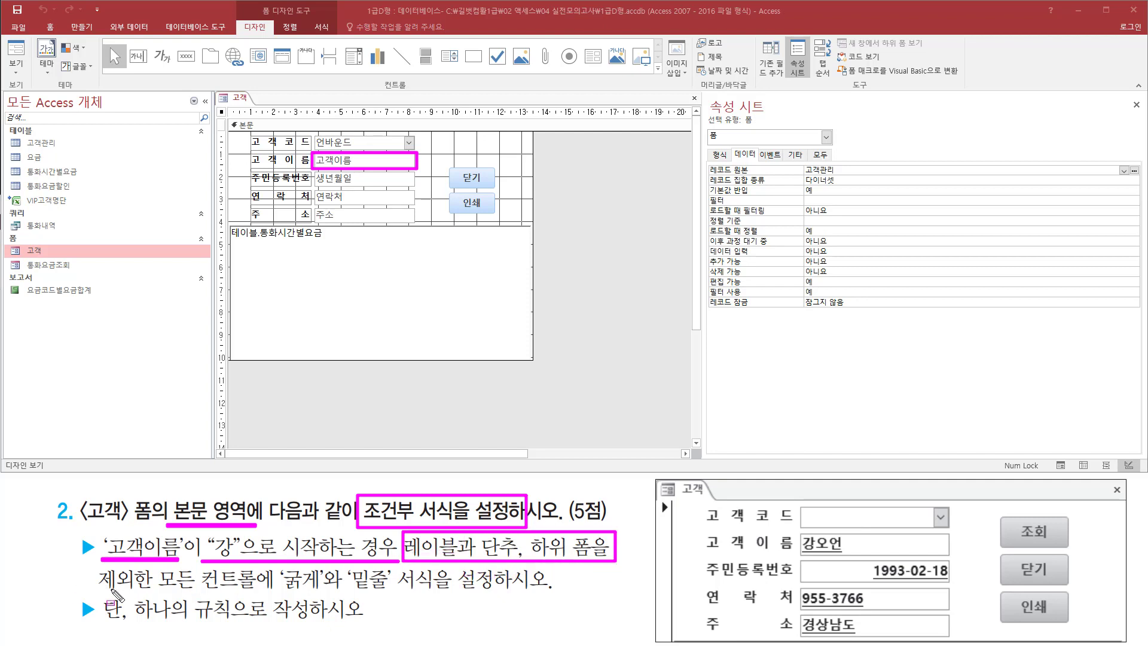
left_click_drag(99, 589, 496, 591)
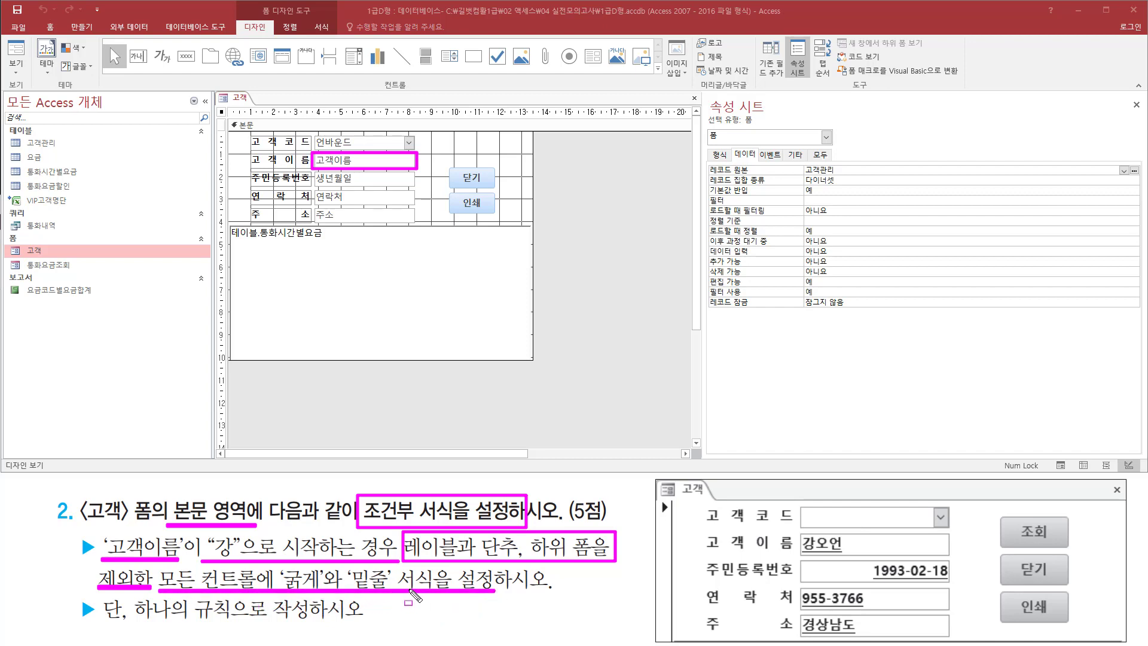
key("e")
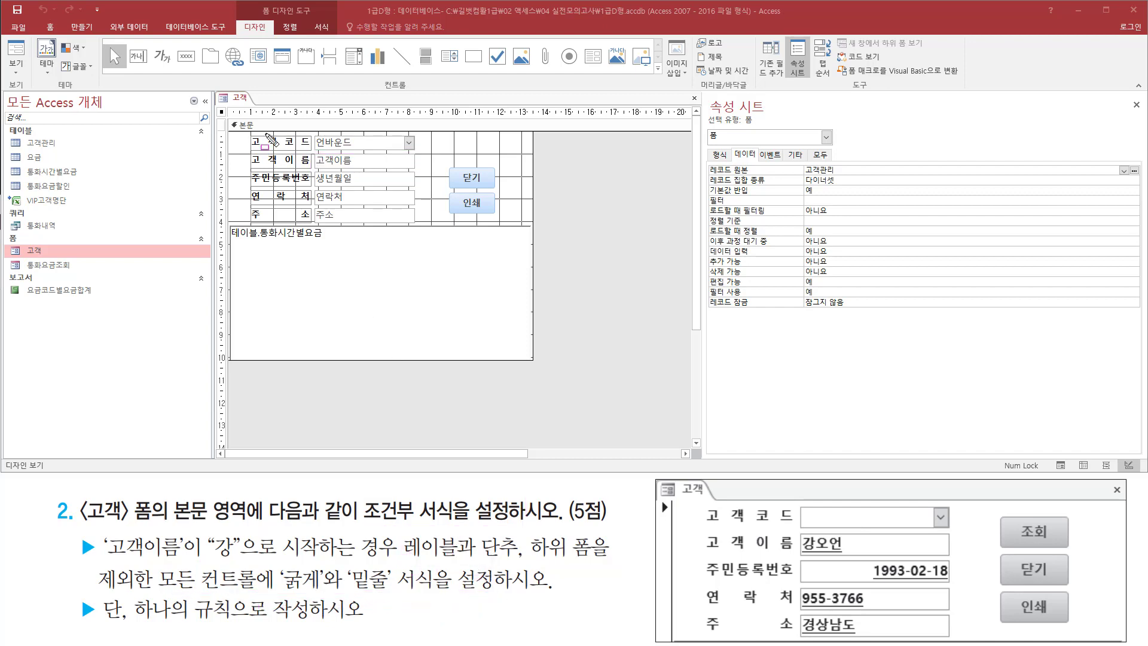
left_click_drag(246, 131, 308, 223)
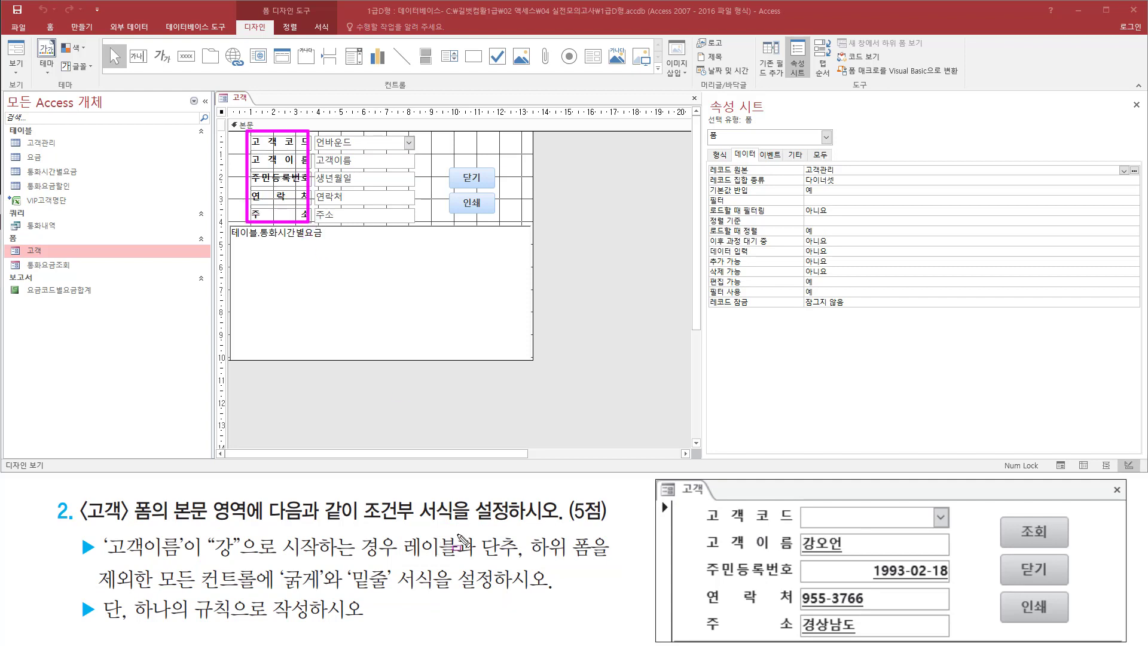
left_click_drag(404, 557, 521, 560)
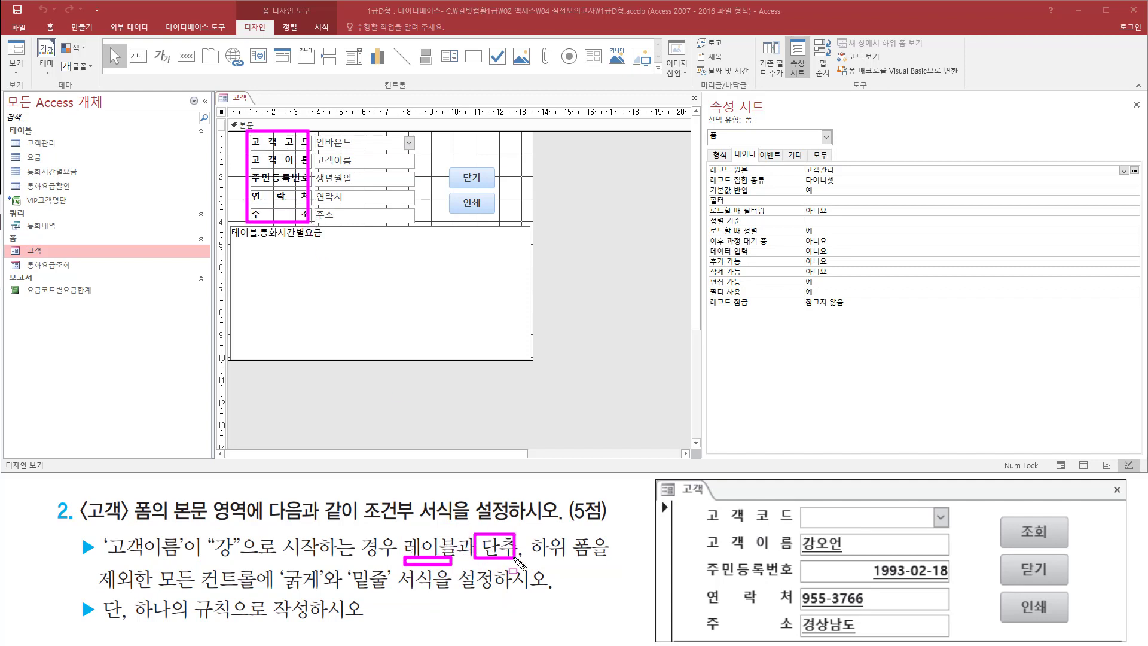
left_click_drag(448, 177, 500, 214)
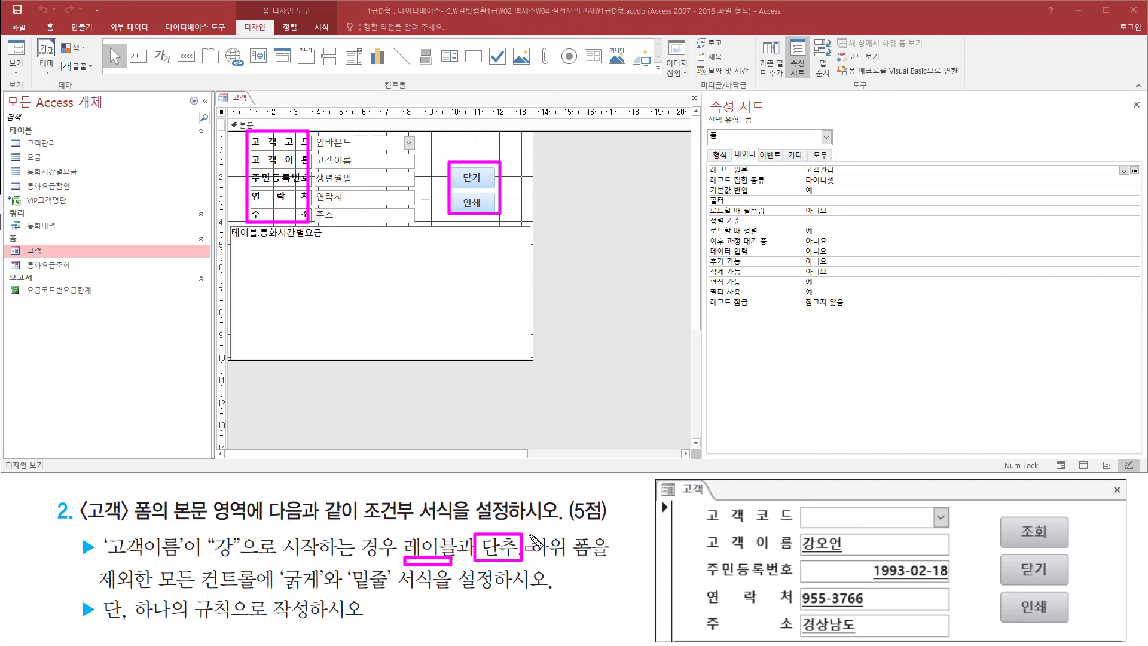
left_click_drag(532, 559, 597, 559)
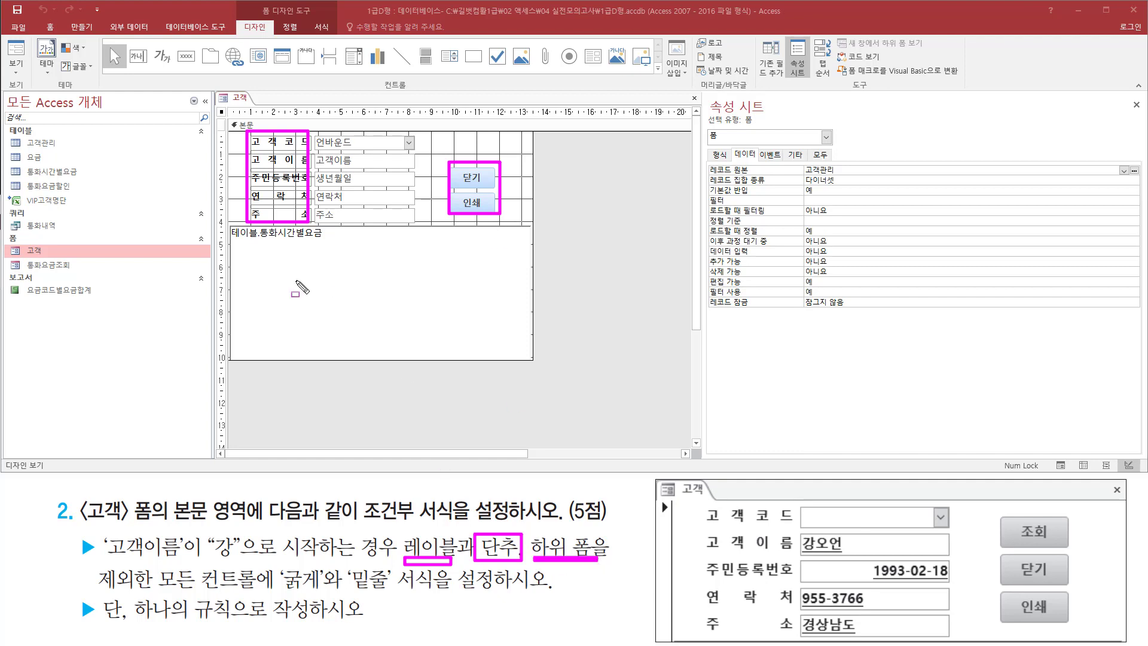
left_click_drag(238, 227, 527, 357)
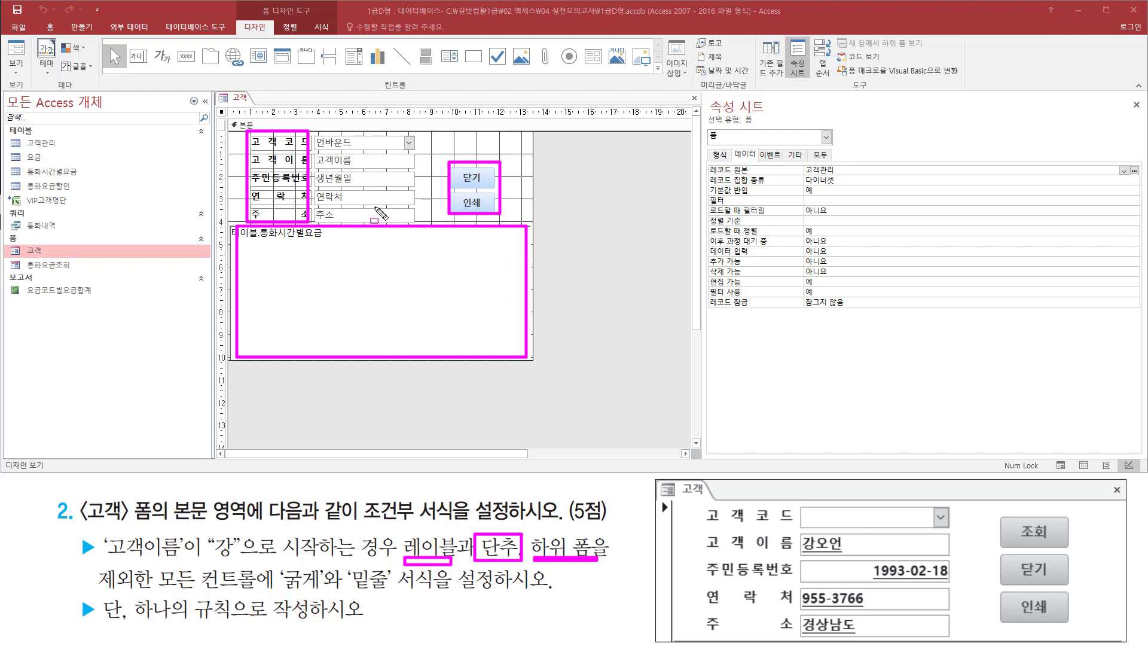
key("Escape")
left_click_drag(313, 127, 420, 219)
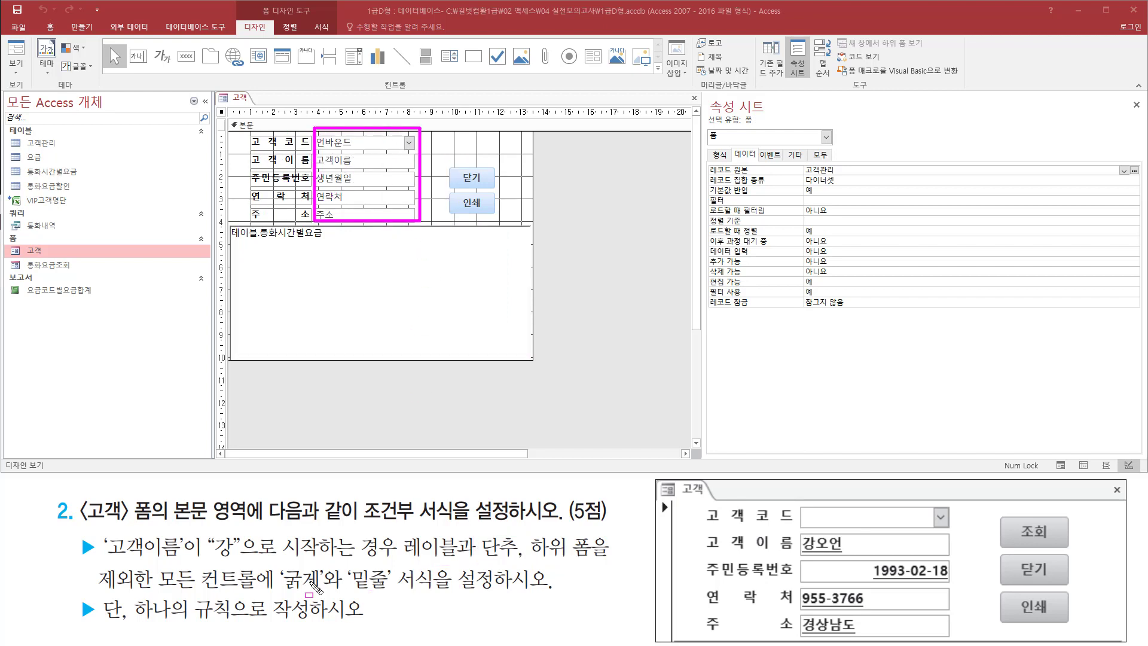
left_click_drag(263, 593, 495, 593)
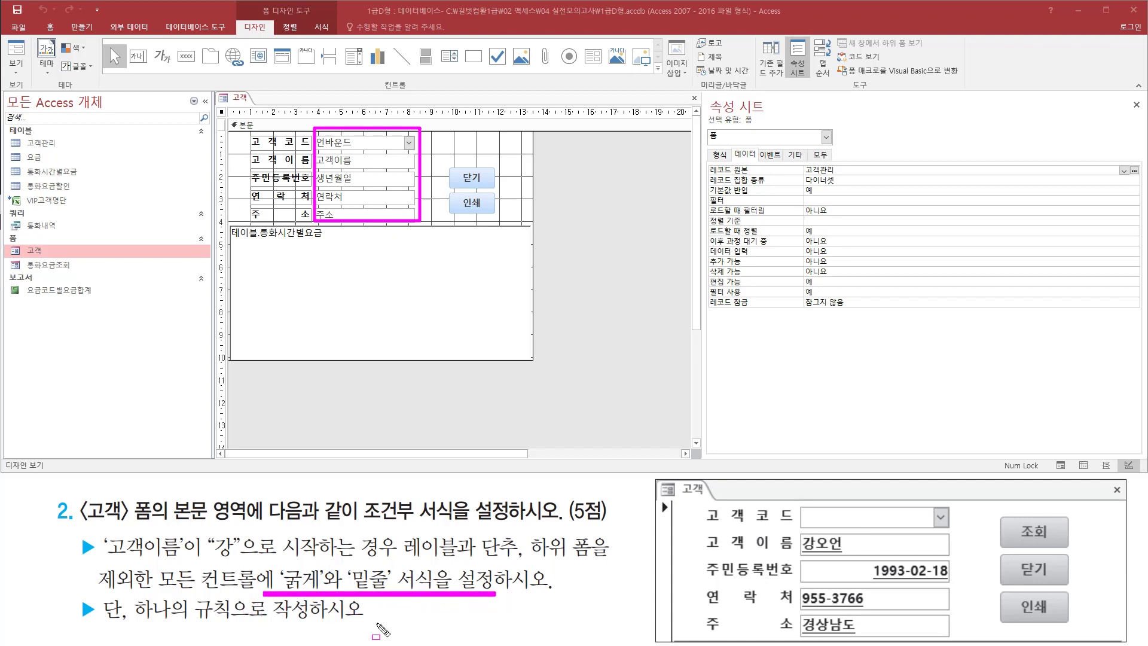
left_click_drag(131, 623, 326, 624)
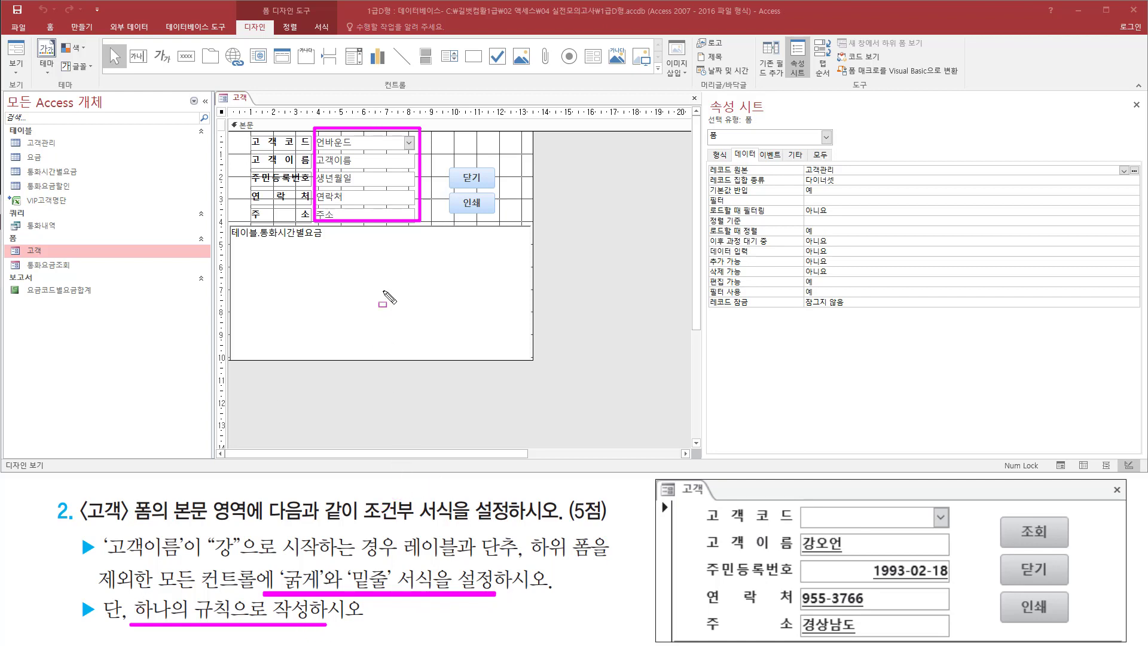
key("Escape")
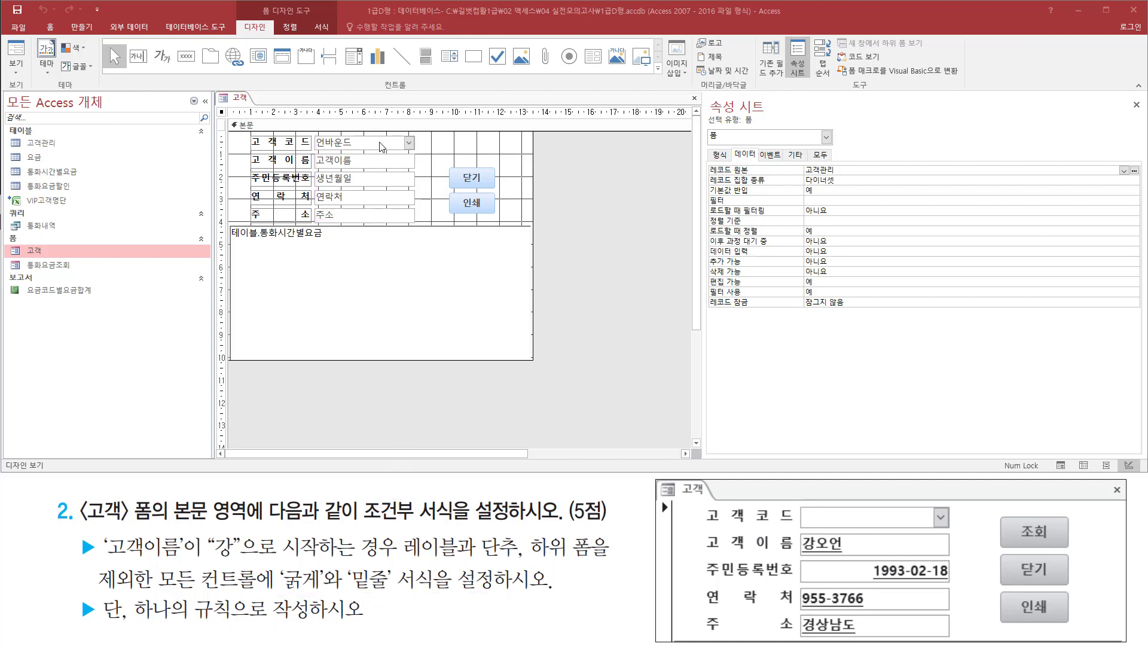
Step: Select the 고객코드 combo box and the 고객이름, 생년월일, 연락처 and 주소 text boxes together and open their conditional formatting rules (조건부 서식)
left_click(381, 144)
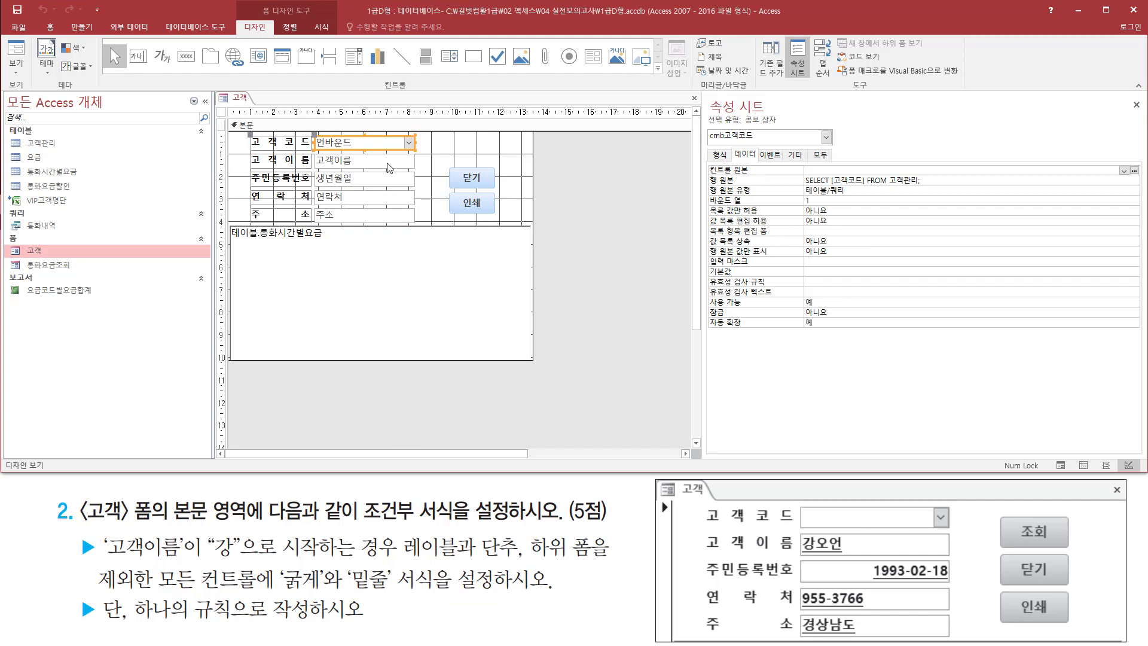
left_click(388, 167, "shift")
left_click(392, 181, "shift")
left_click(393, 198, "shift")
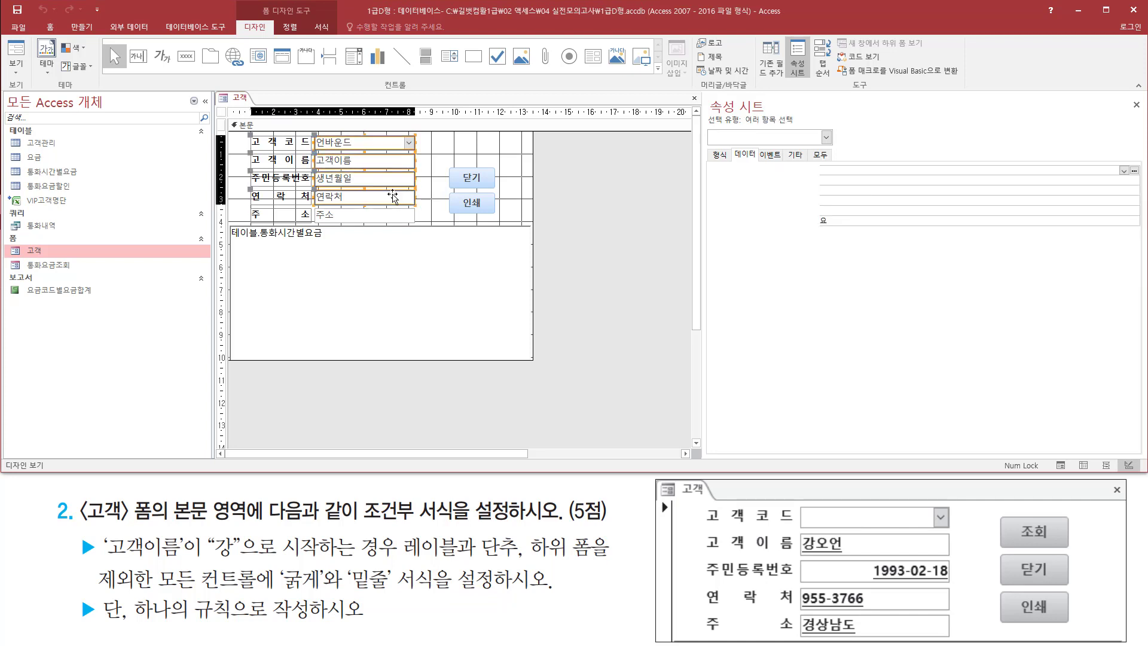
left_click(393, 215, "shift")
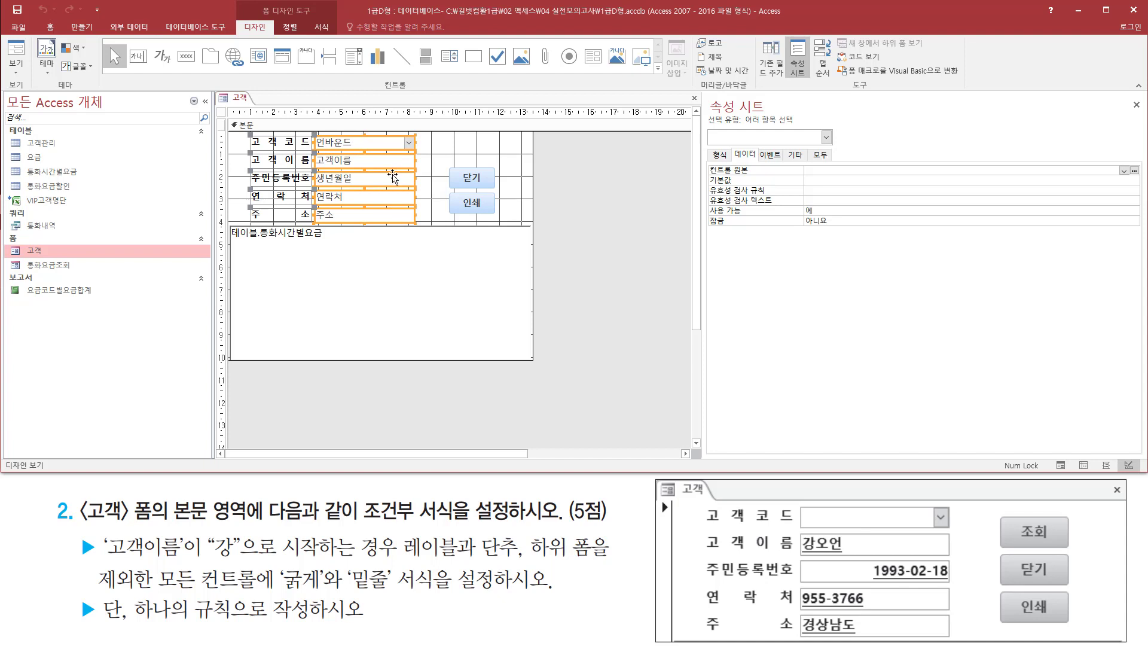
mouse_move(258, 4)
left_mouse_down()
mouse_move(316, 17)
mouse_move(335, 35)
left_mouse_up()
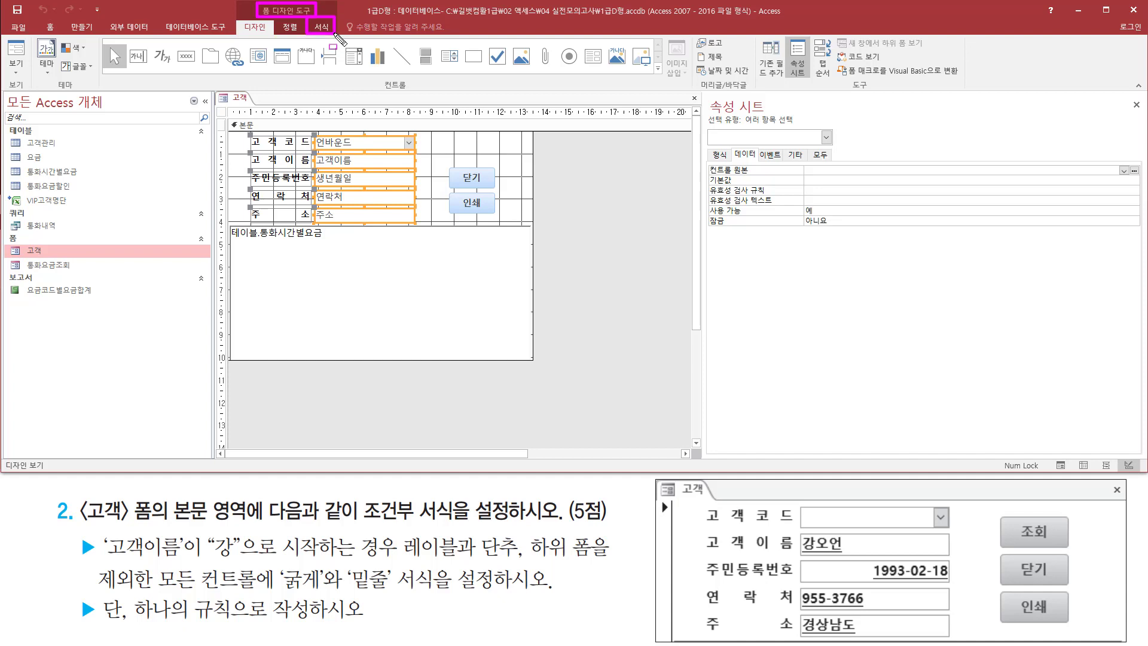
key("Escape")
left_click(321, 27)
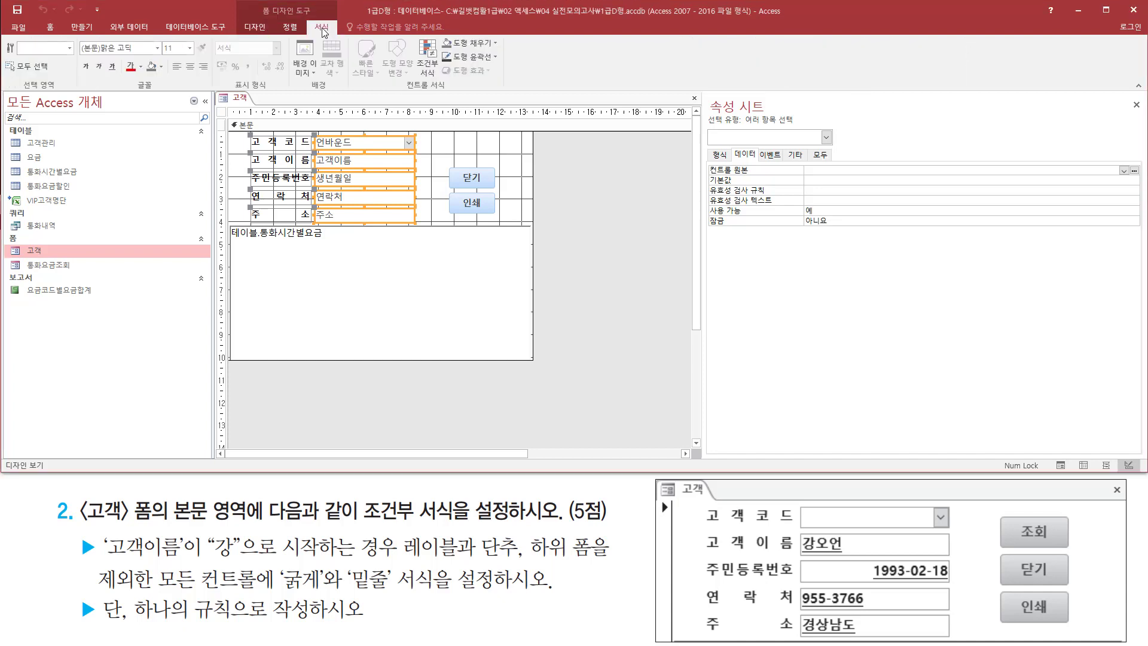
key("ctrl+2")
left_click_drag(399, 91, 451, 90)
left_click_drag(412, 35, 442, 75)
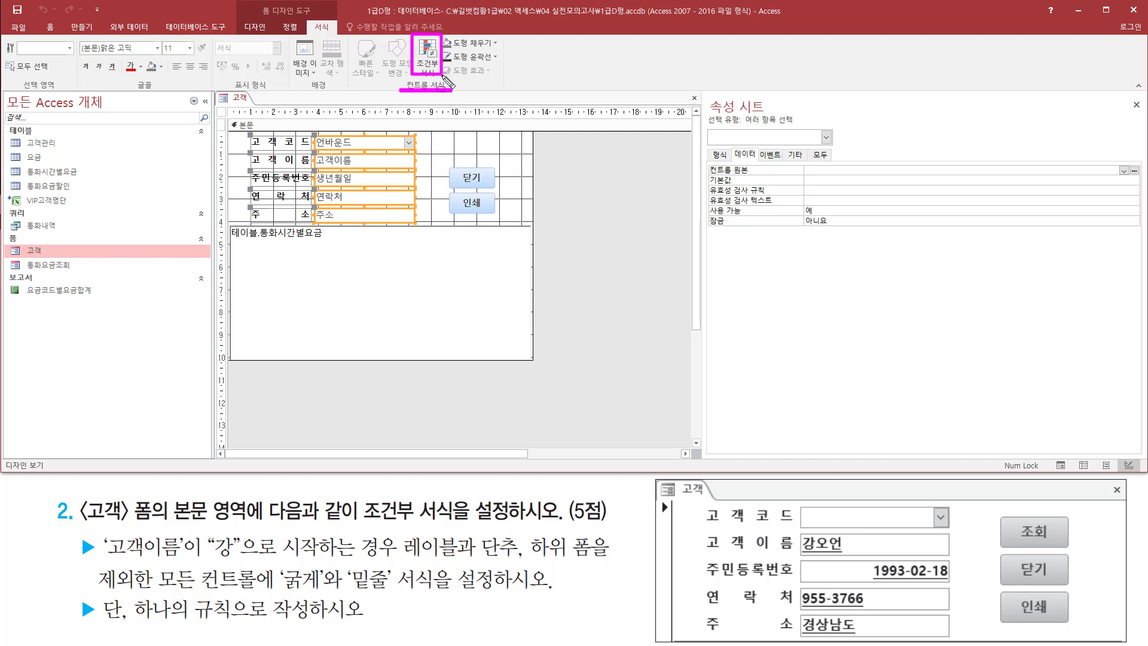
key("Escape")
left_click(427, 57)
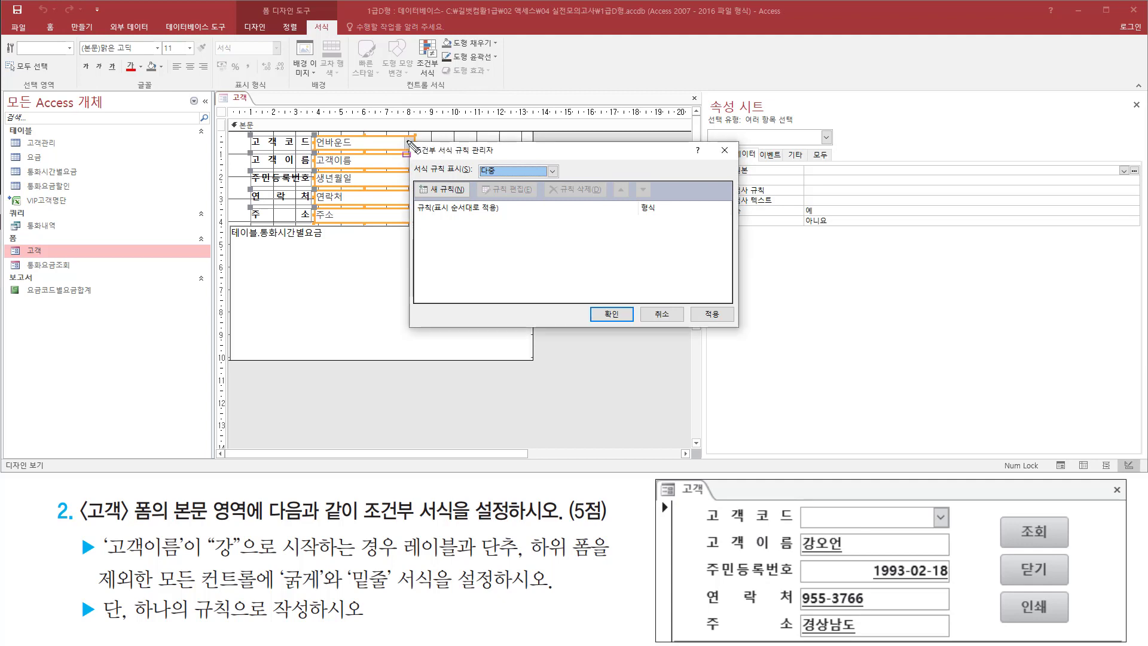
Step: Create a new formatting rule for the selected controls and set its condition type to 식이
left_click_drag(408, 142, 744, 335)
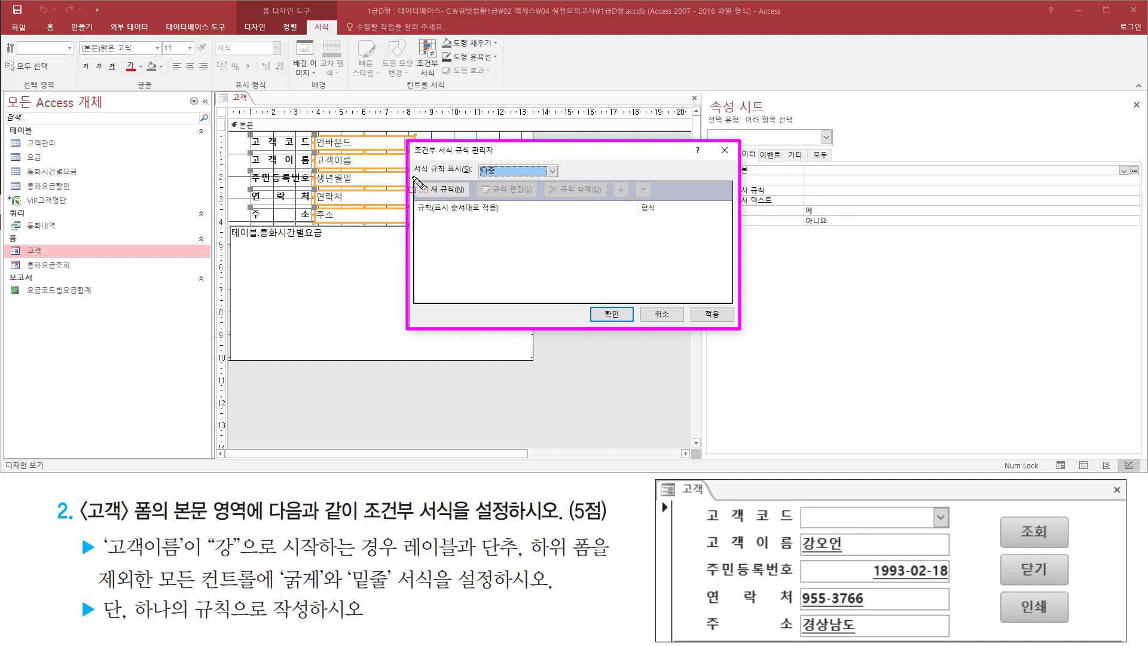
mouse_move(412, 177)
left_mouse_down()
mouse_move(483, 208)
mouse_move(471, 200)
left_mouse_up()
key("Escape")
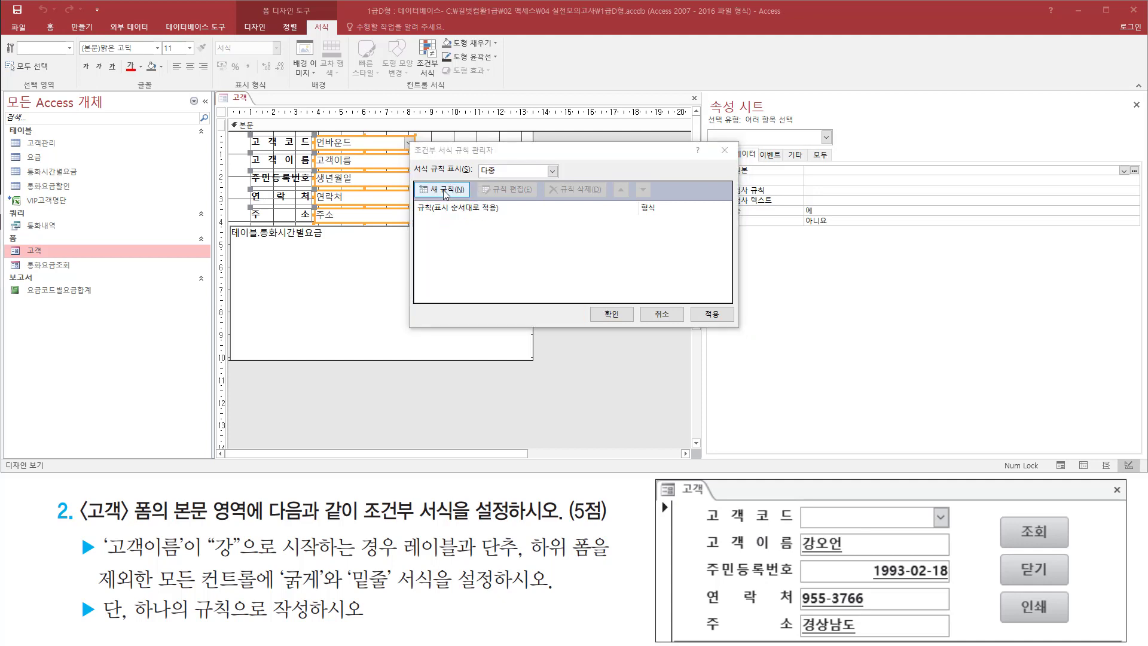
left_click(444, 190)
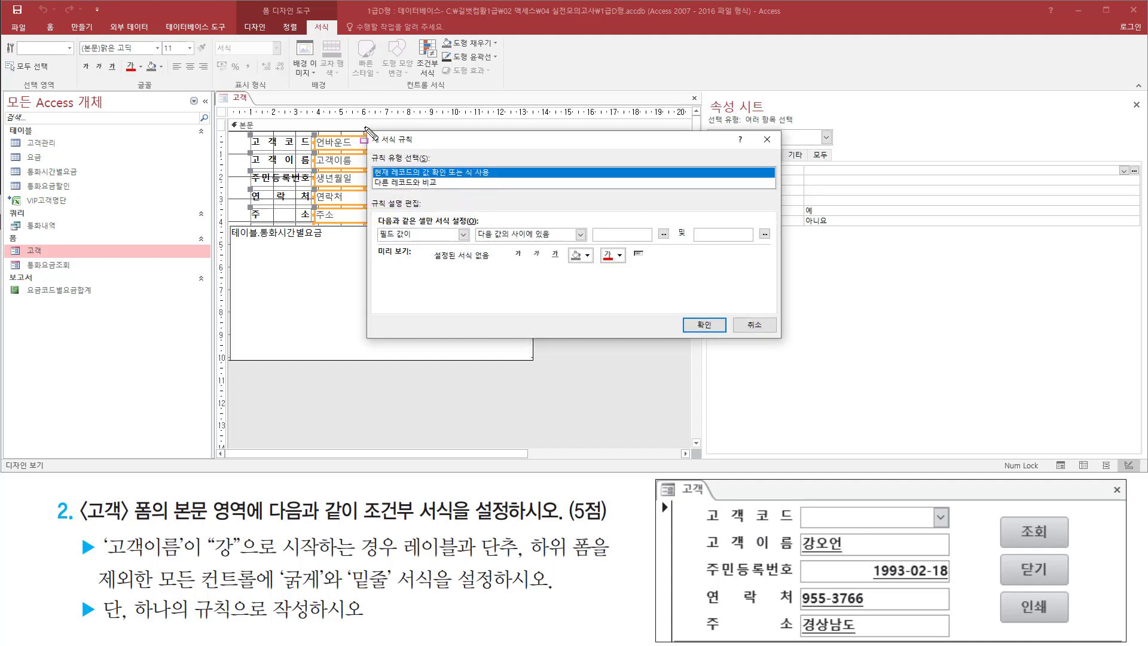
mouse_move(364, 126)
left_mouse_down()
mouse_move(786, 350)
mouse_move(785, 339)
left_mouse_up()
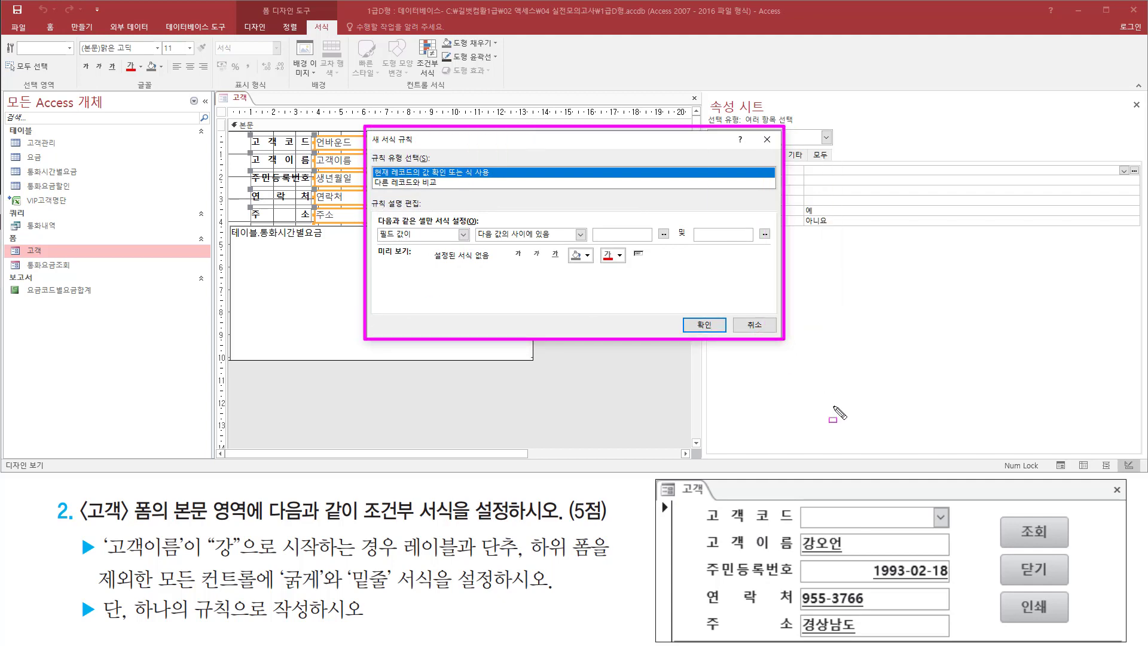
mouse_move(106, 534)
left_mouse_down()
mouse_move(118, 553)
mouse_move(338, 560)
left_mouse_up()
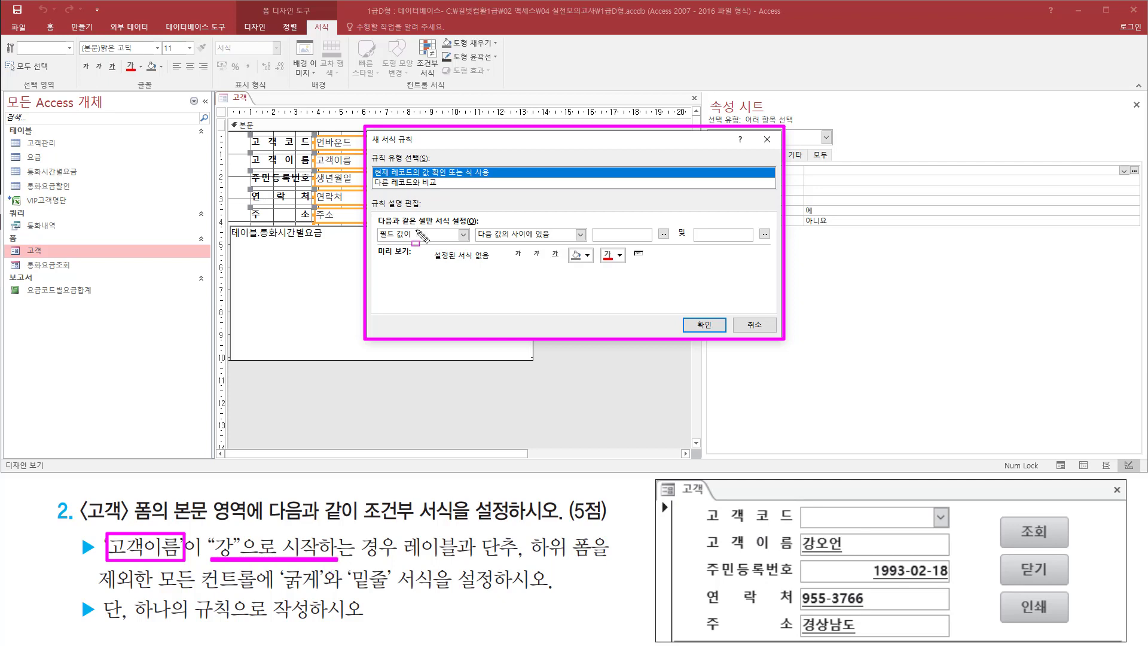
left_click(420, 234)
left_click(412, 261)
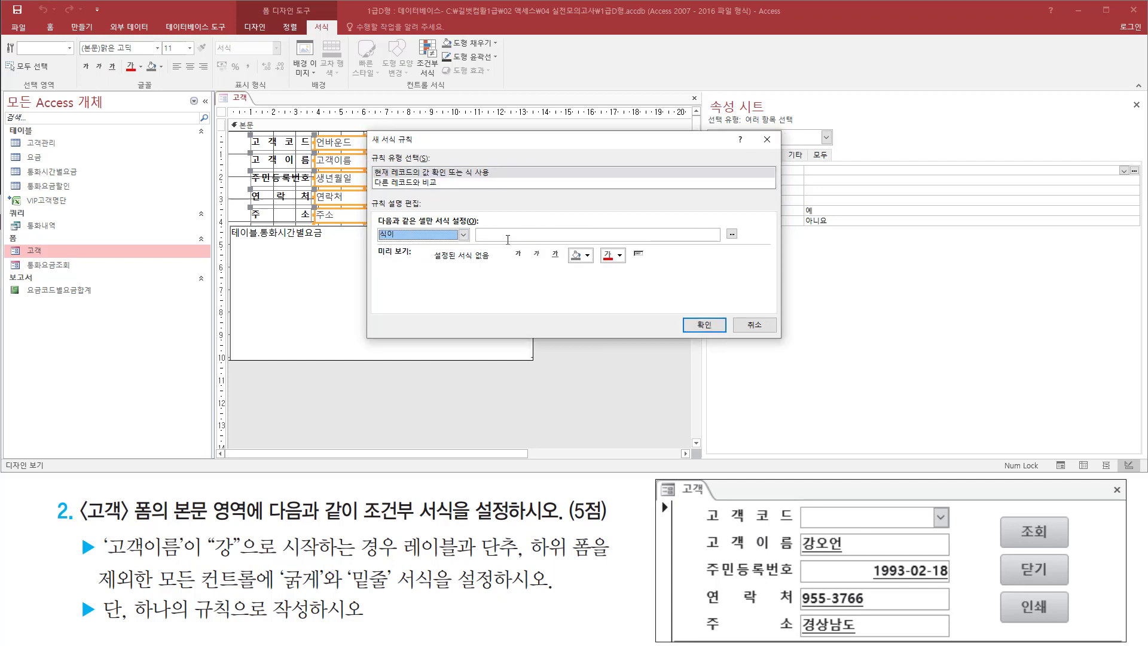
left_click(507, 235)
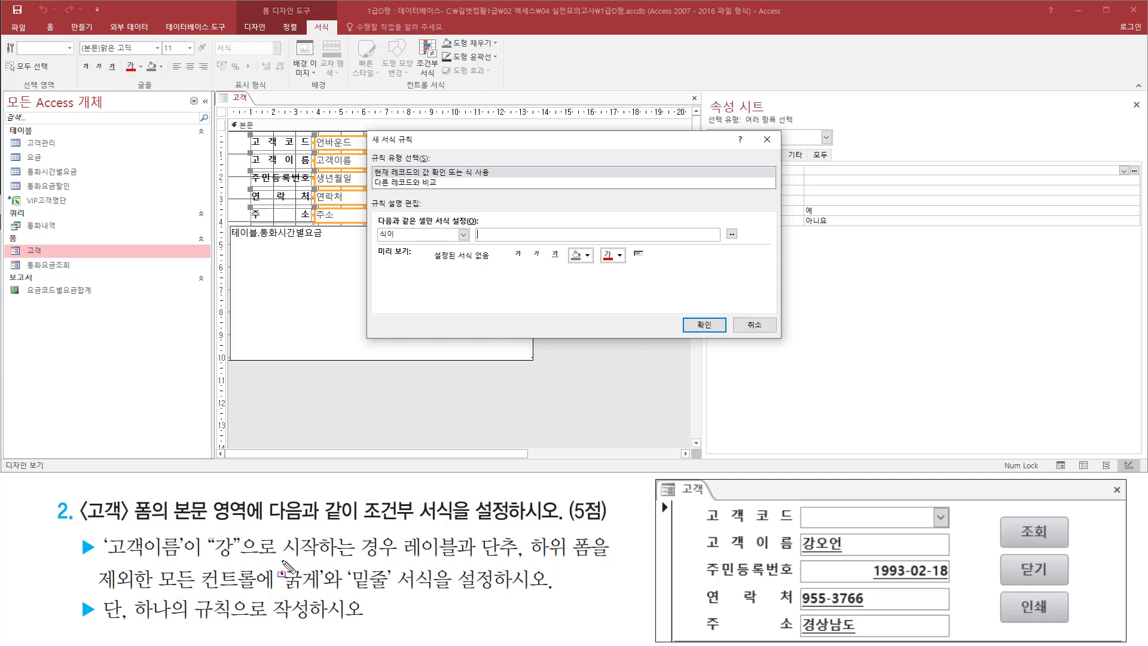
left_click_drag(281, 558, 348, 558)
key("Escape")
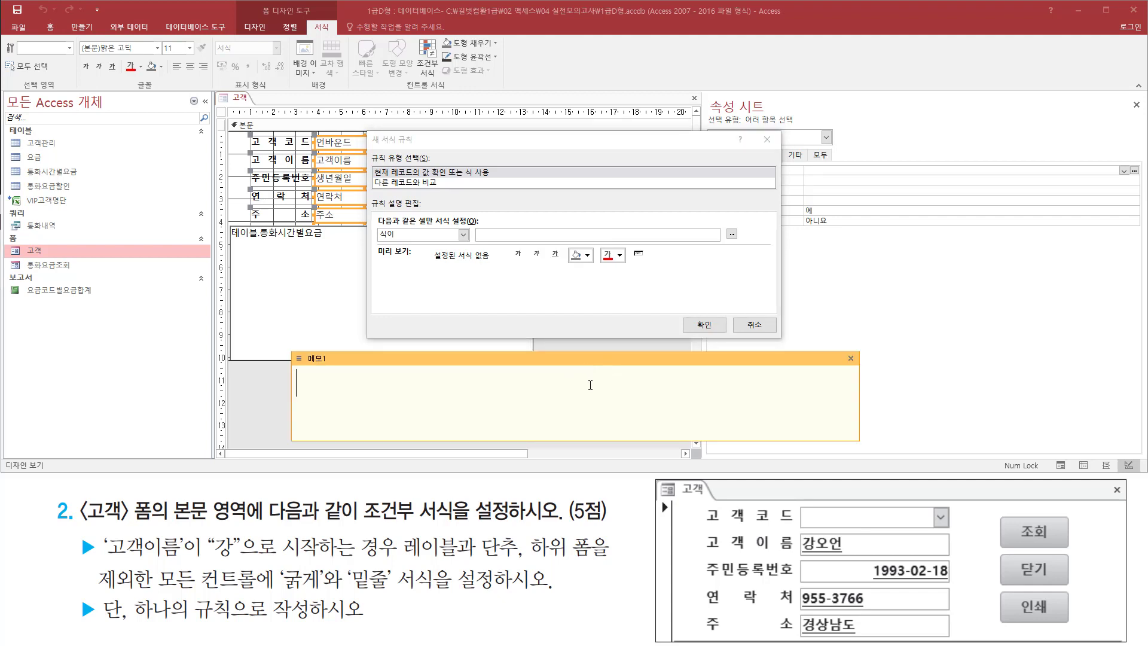
Step: Write the condition expression [고객이름] like "강*" in the memo note
type("[r=")
key("BackSpace")
key("BackSpace")
type("고객일")
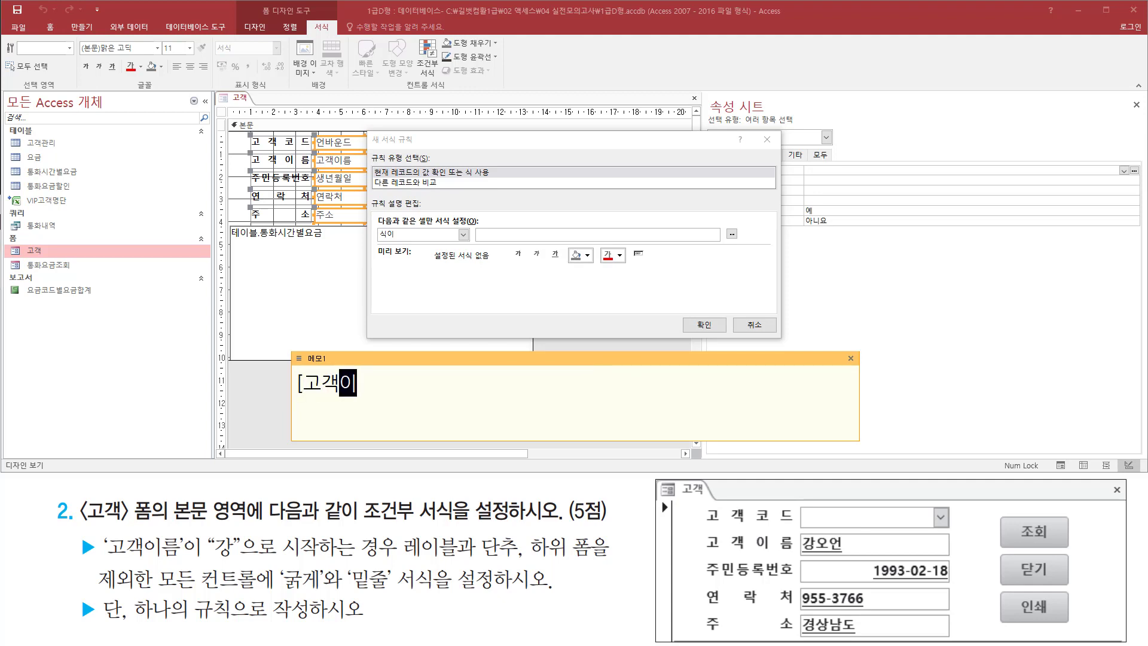
type("름]")
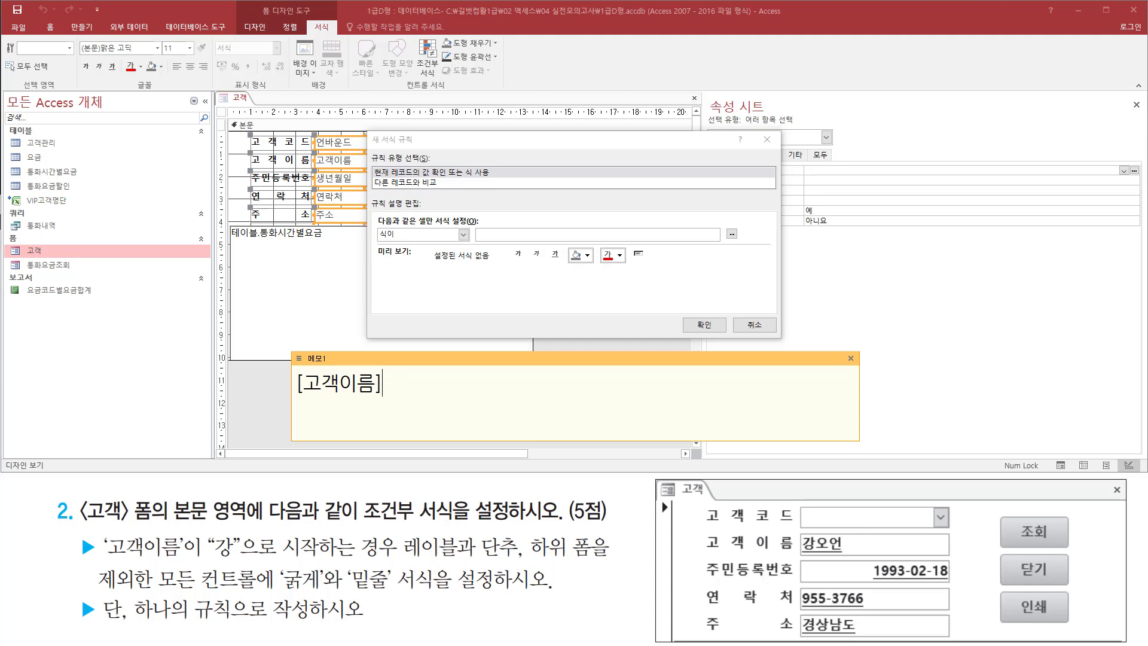
type("=\"강\"")
key("shift+Left")
key("Right")
type("*")
key("shift+Left")
key("Left")
key("BackSpace")
type("like")
Step: Copy the expression from the memo note into the condition of the new formatting rule
key("Home")
key("shift+End")
key("ctrl+c")
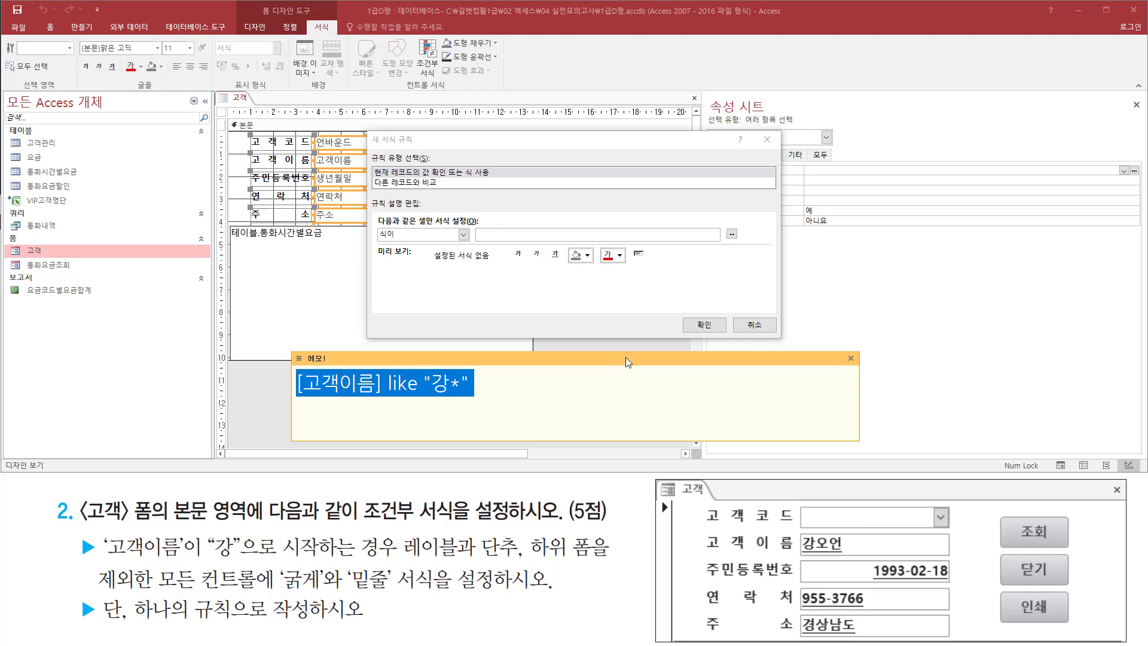
left_click(511, 238)
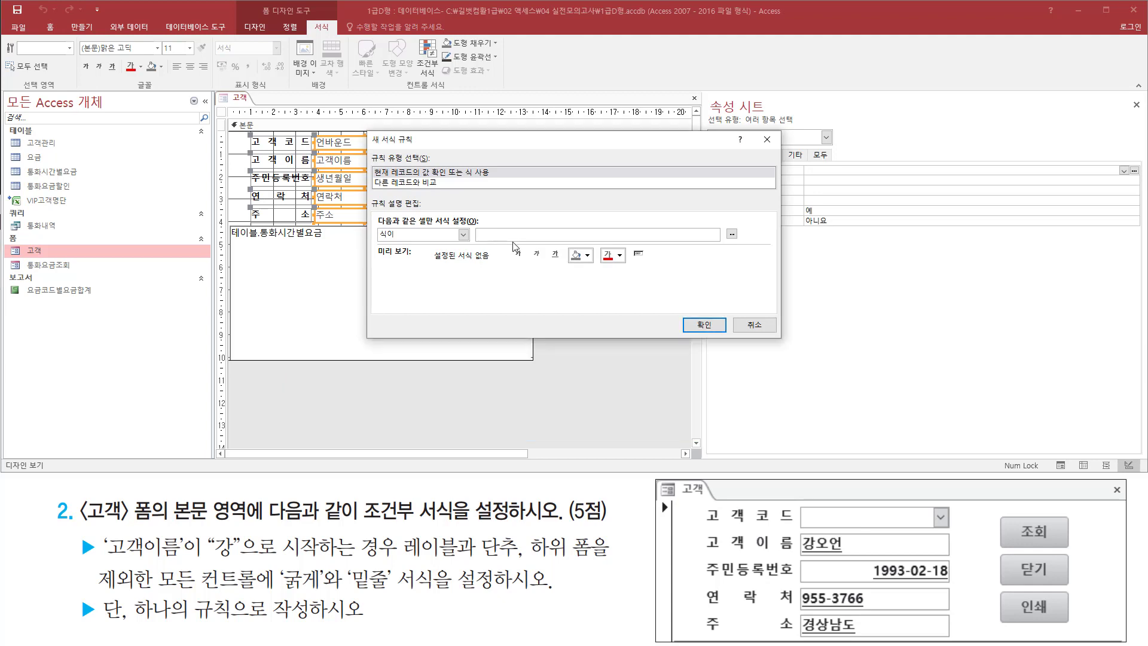
key("ctrl+v")
Step: Set the new rule's format to bold (굵게) and underline (밑줄)
left_click_drag(275, 590, 388, 590)
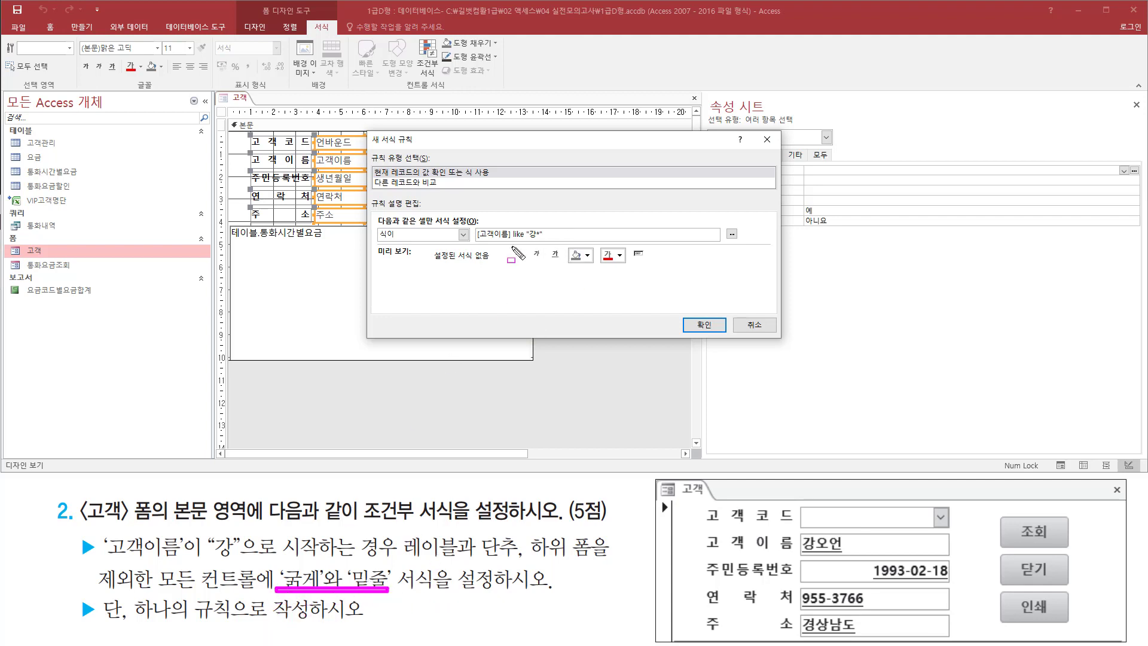
mouse_move(509, 240)
left_mouse_down()
mouse_move(523, 262)
mouse_move(562, 263)
left_mouse_up()
key("Escape")
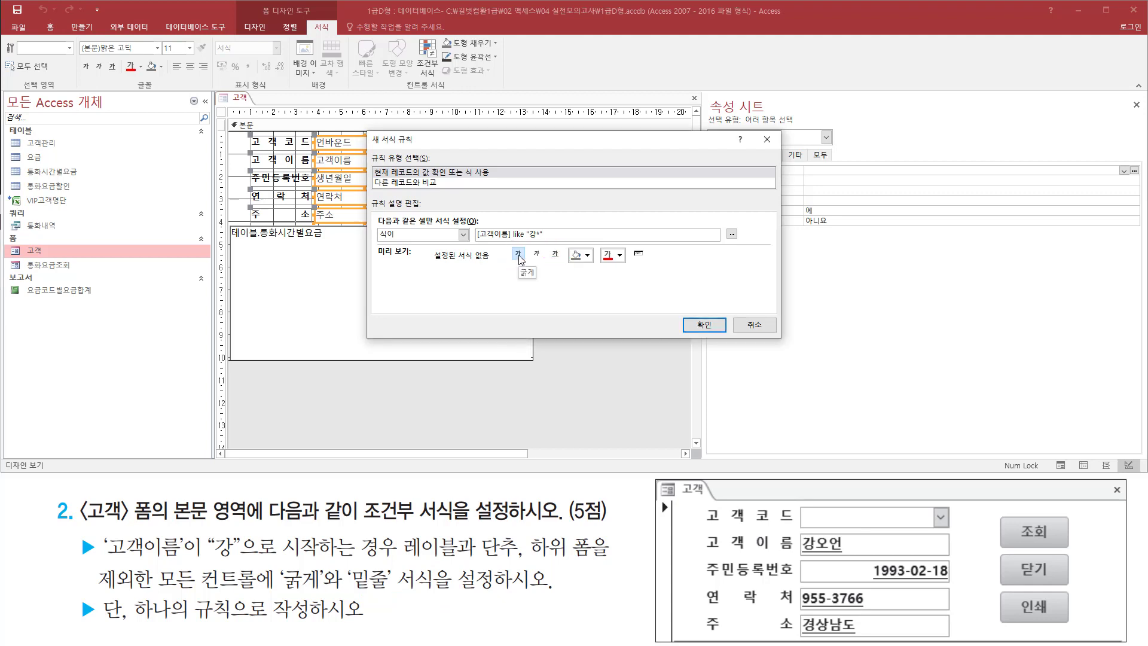
left_click(518, 255)
left_click(556, 254)
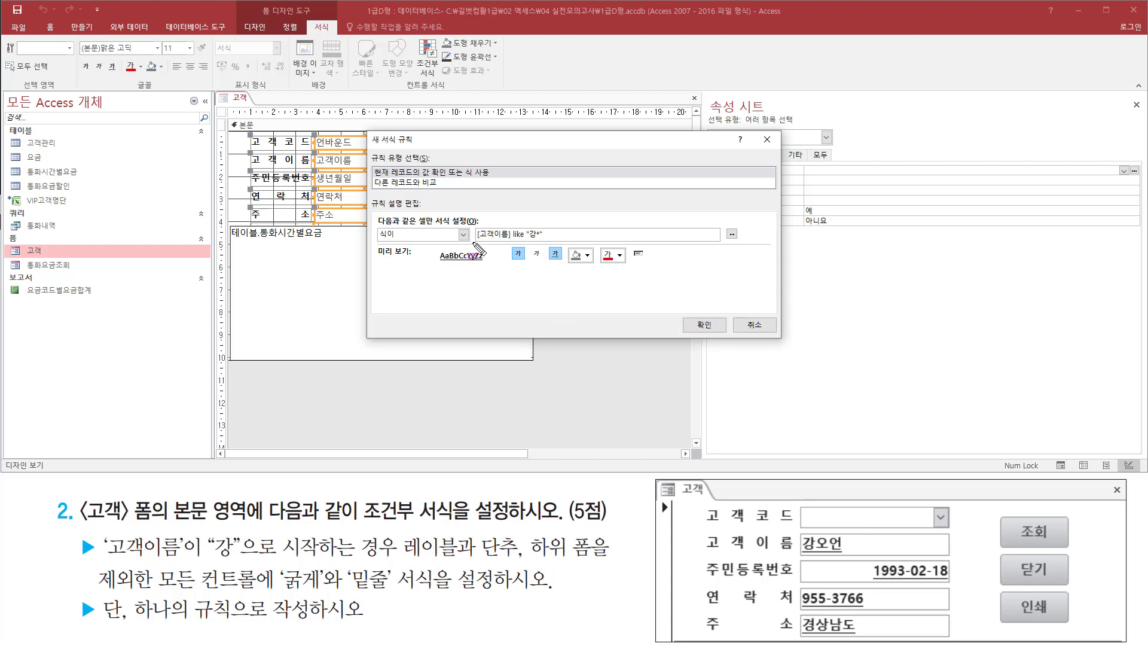
left_click_drag(473, 242, 547, 223)
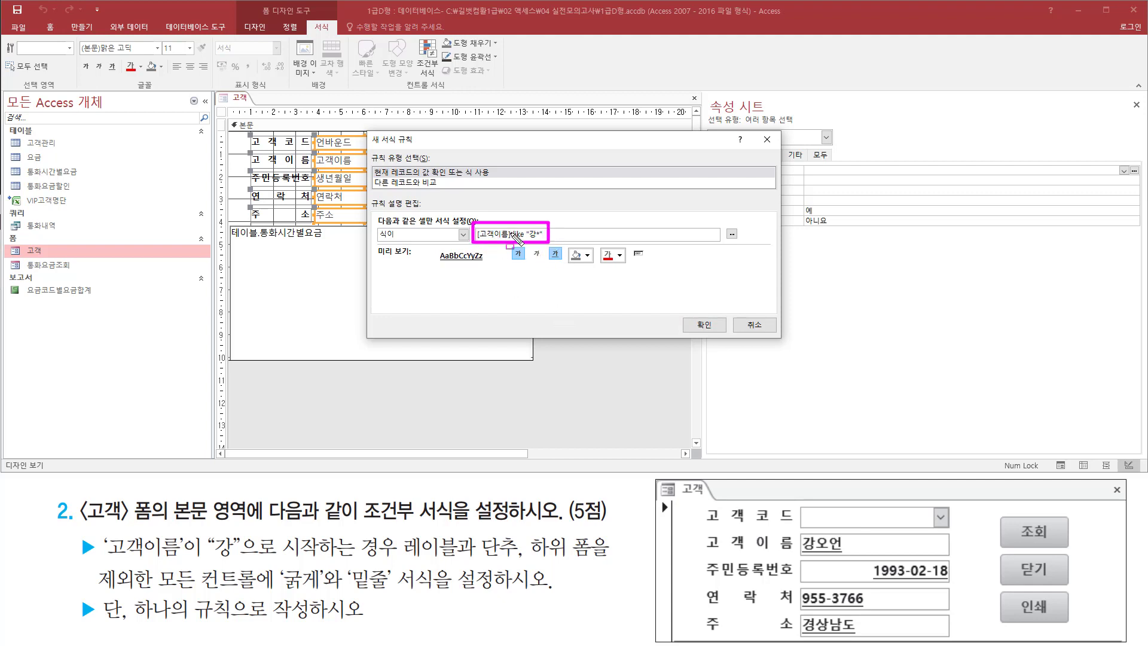
Step: Confirm the new formatting rule and apply it to the selected controls through the conditional formatting rules manager
left_click_drag(506, 262, 564, 262)
left_click(685, 315)
left_click_drag(689, 321, 723, 339)
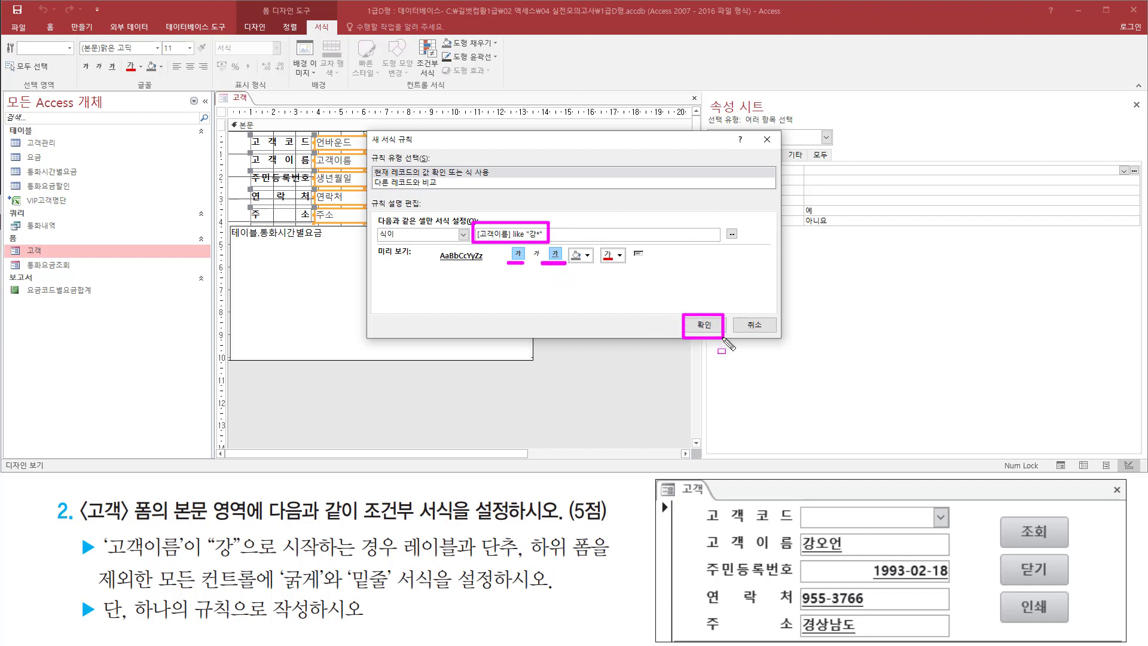
left_click(712, 326)
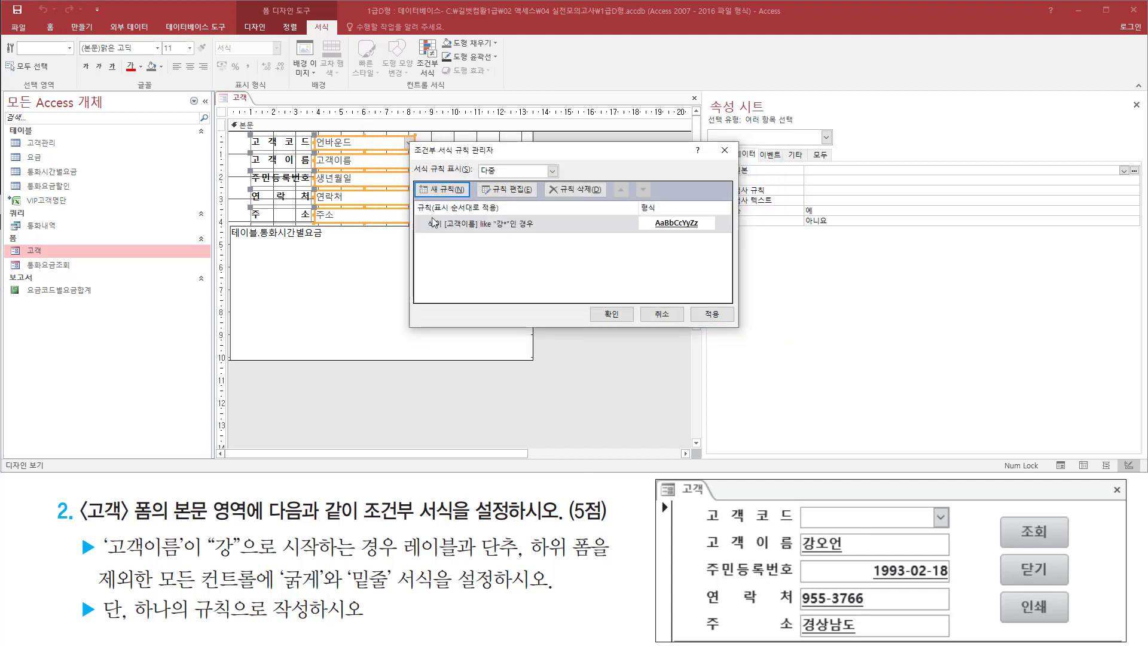
left_click_drag(425, 213, 721, 234)
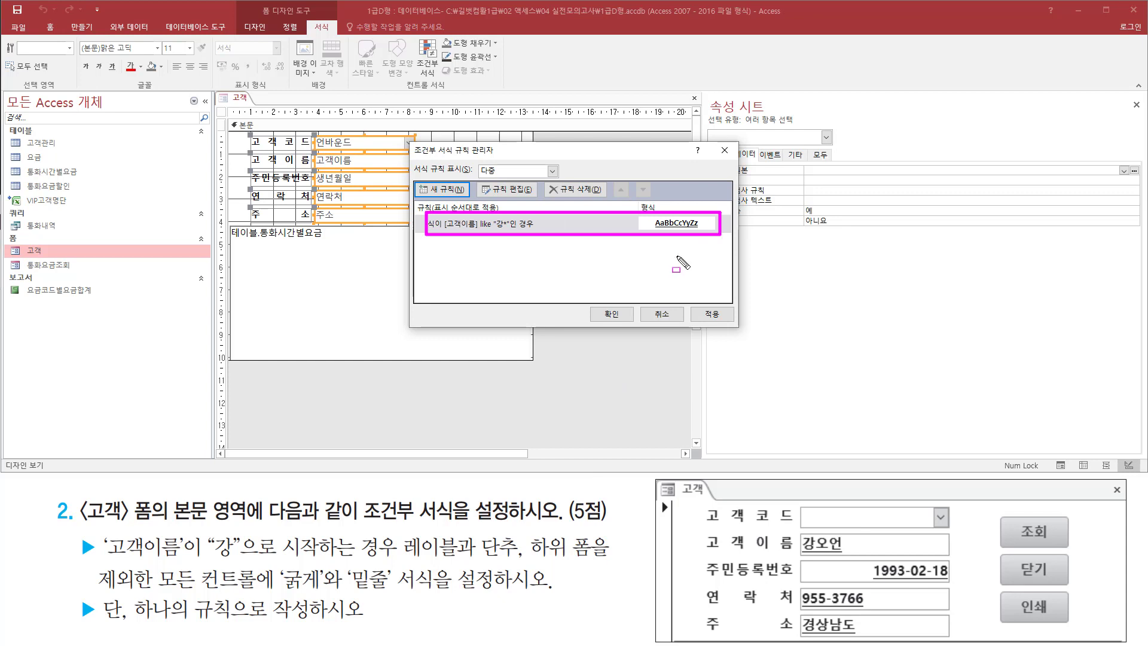
left_click_drag(593, 300, 632, 329)
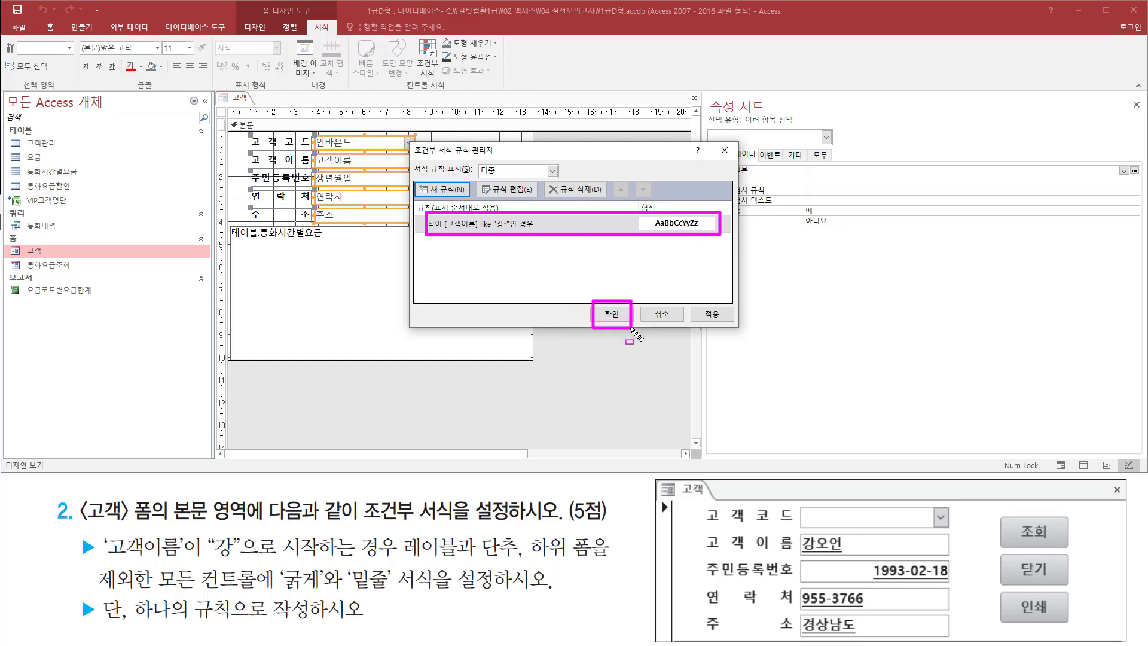
left_click(611, 313)
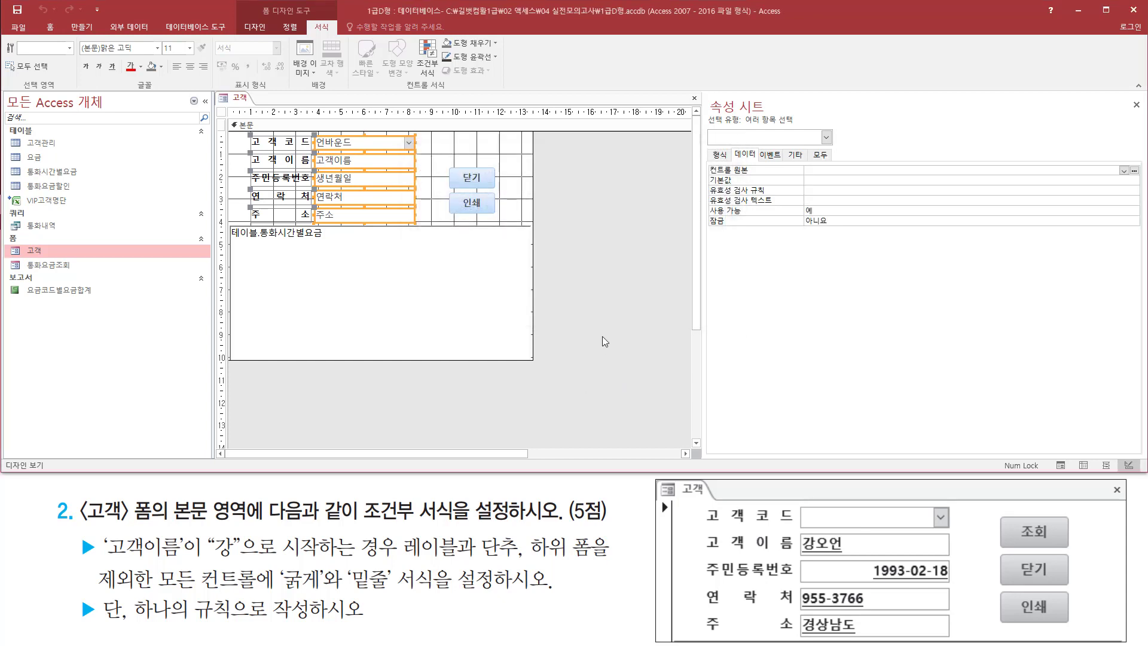
Step: Show the 고객 form in form view and choose the first 고객코드 entry to check the conditional formatting
right_click(577, 177)
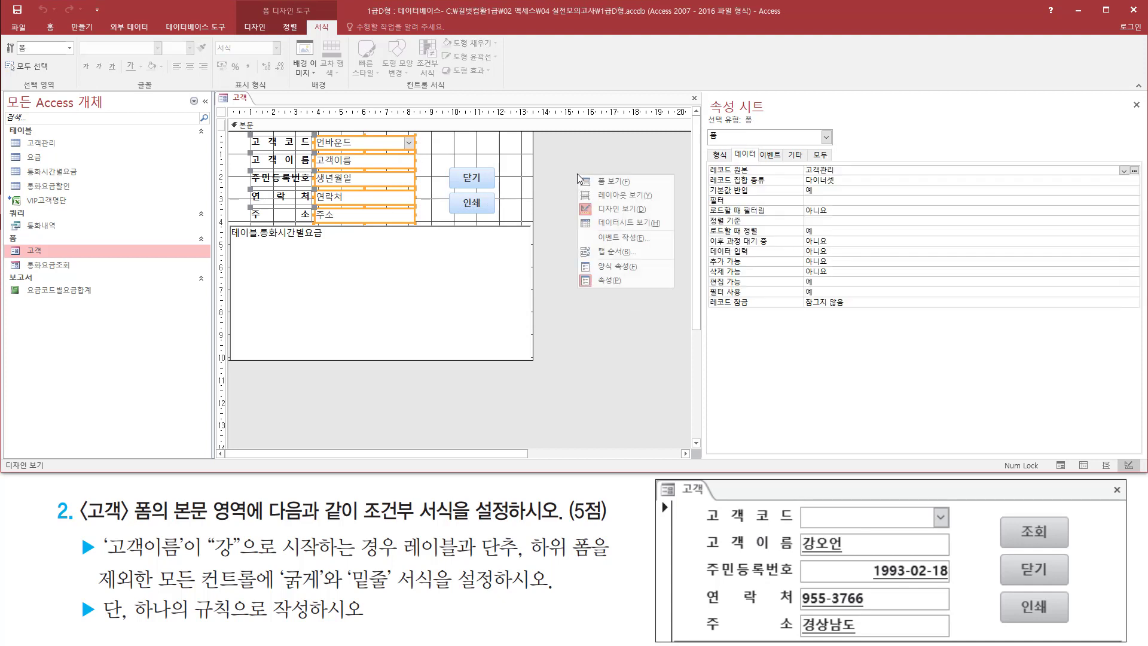
left_click(605, 188)
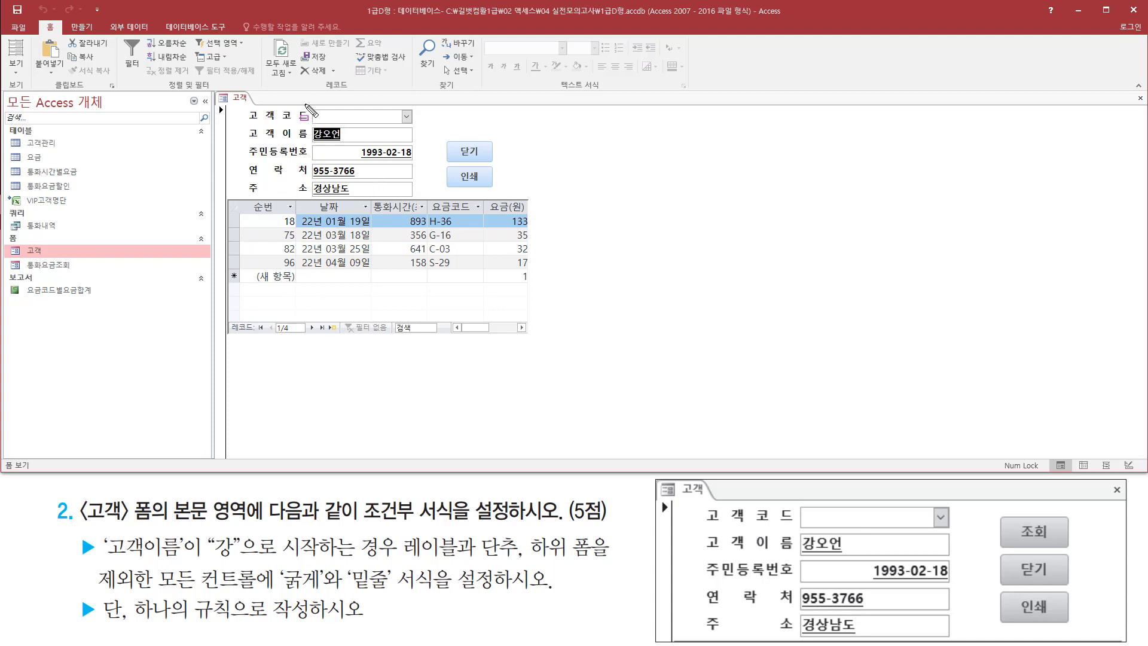
left_click_drag(304, 103, 423, 124)
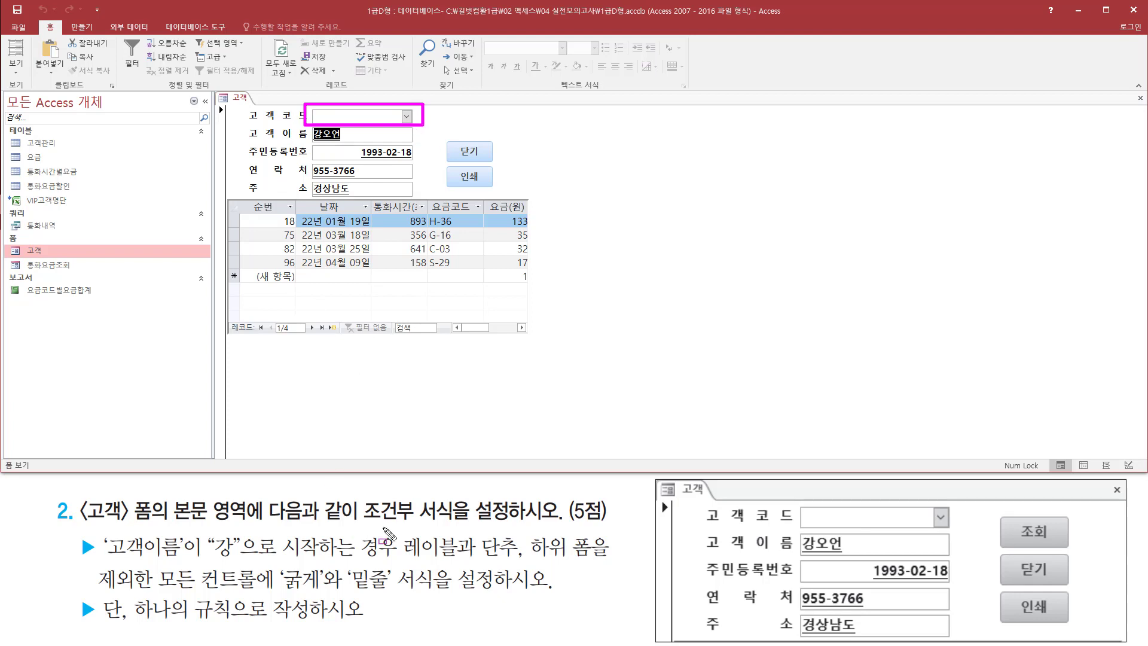
key("Escape")
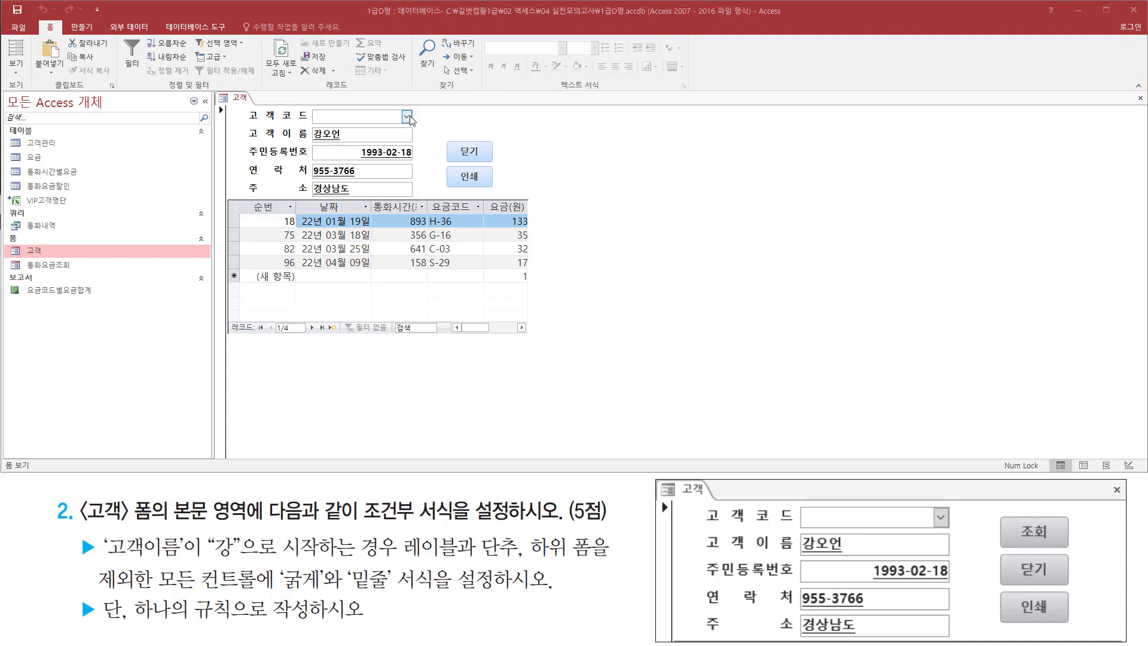
left_click(407, 116)
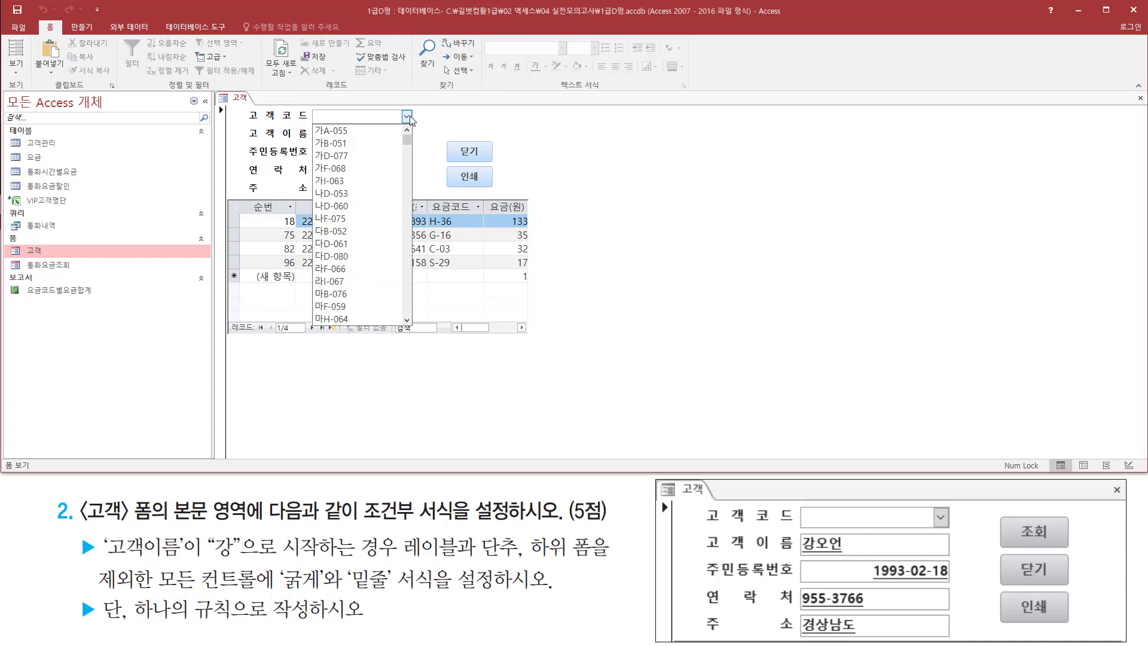
left_click(345, 131)
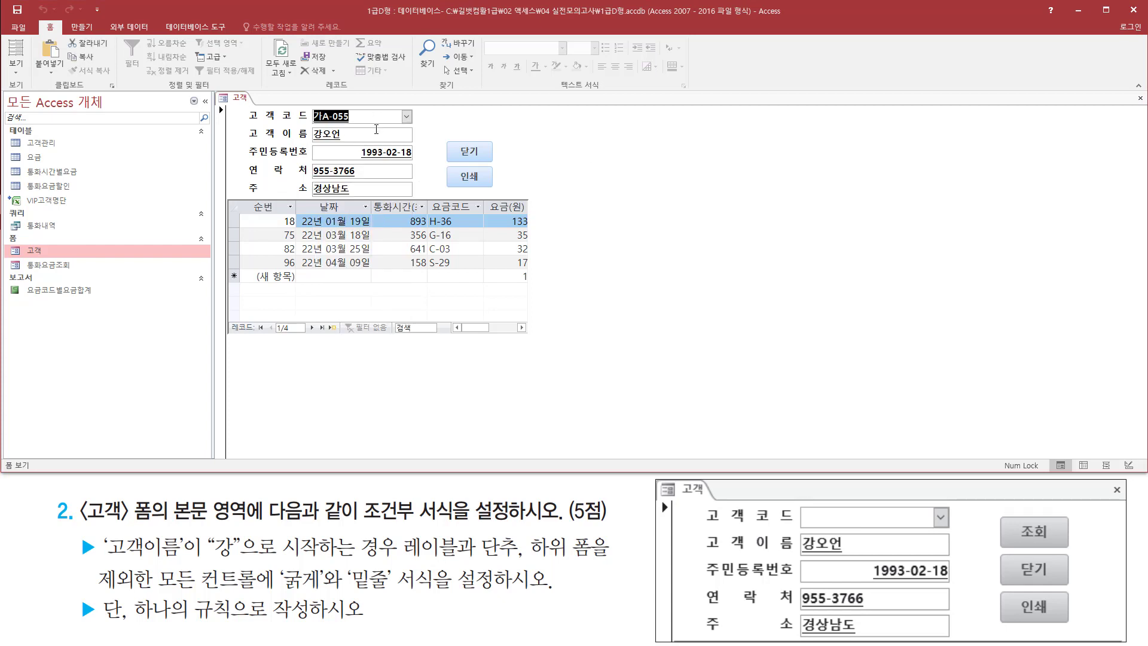
left_click(376, 132)
left_click_drag(310, 125, 325, 145)
mouse_move(304, 102)
left_mouse_down()
mouse_move(334, 191)
mouse_move(429, 201)
left_mouse_up()
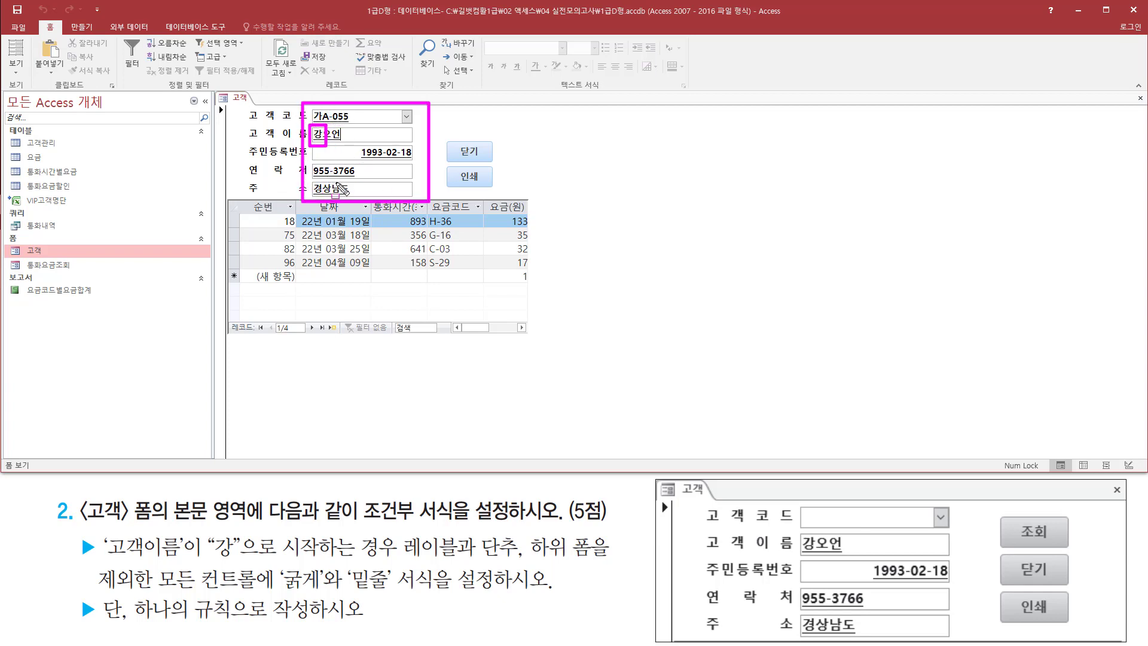
key("Escape")
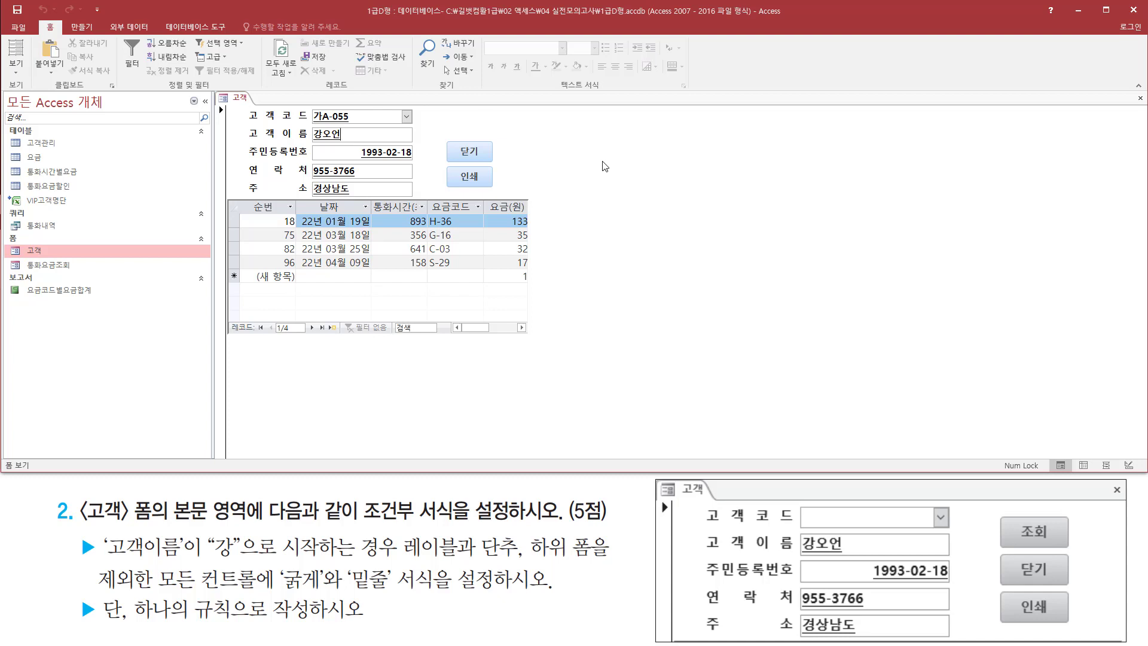
Step: Close the 고객 form and save its design changes
right_click(429, 119)
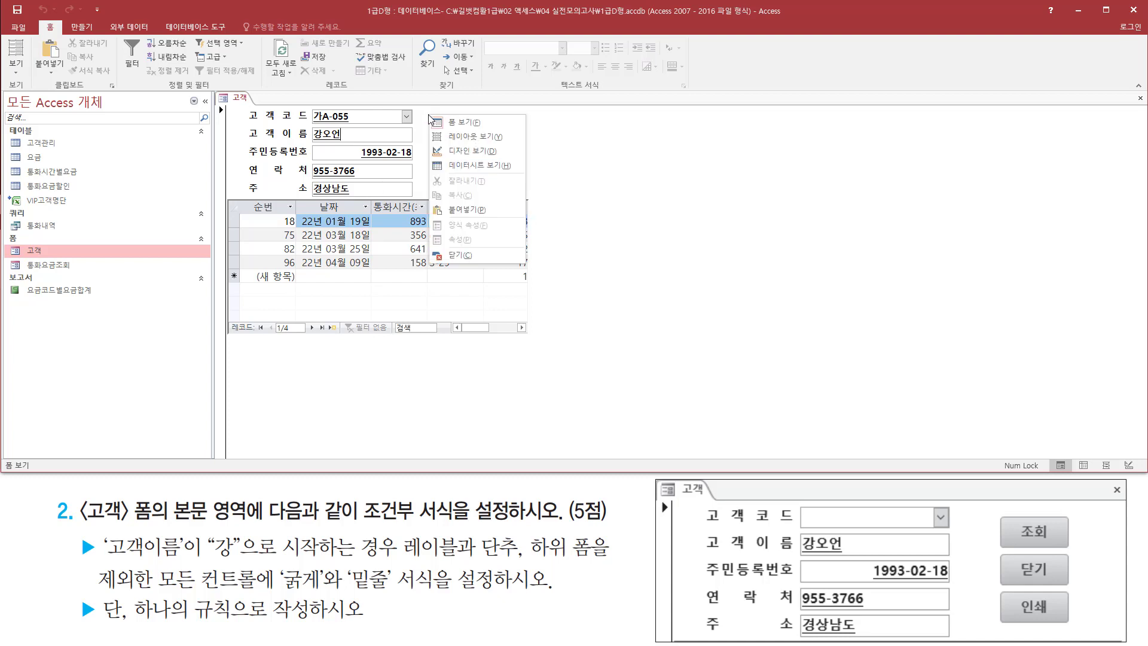
left_click(456, 256)
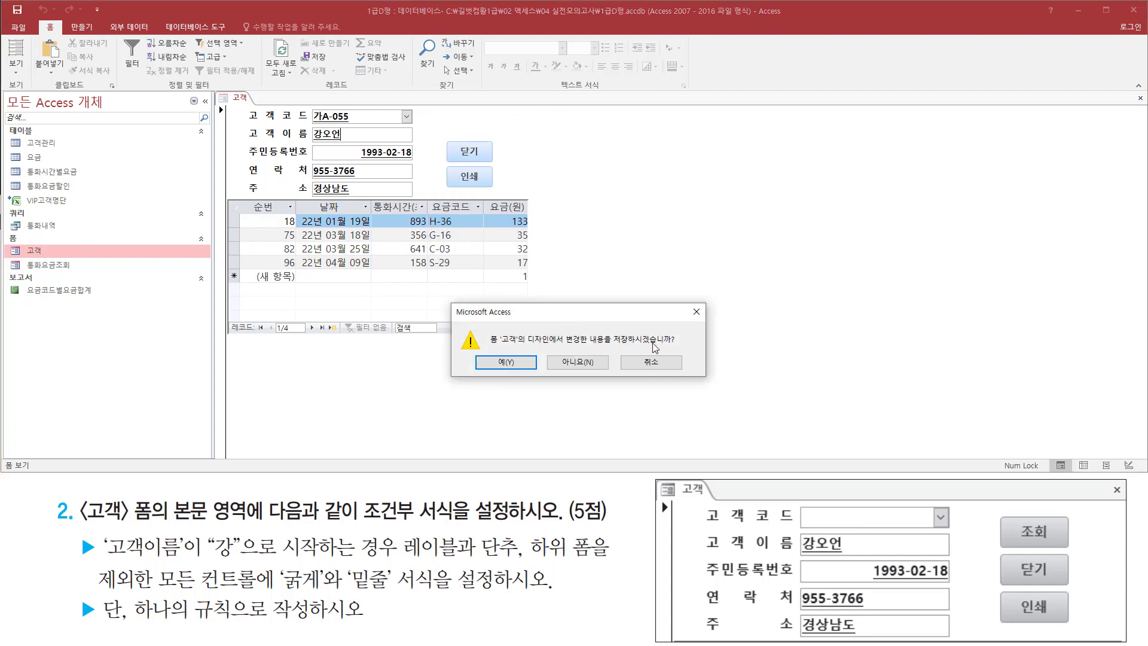
key("ctrl+shift+d")
left_click_drag(483, 348, 533, 378)
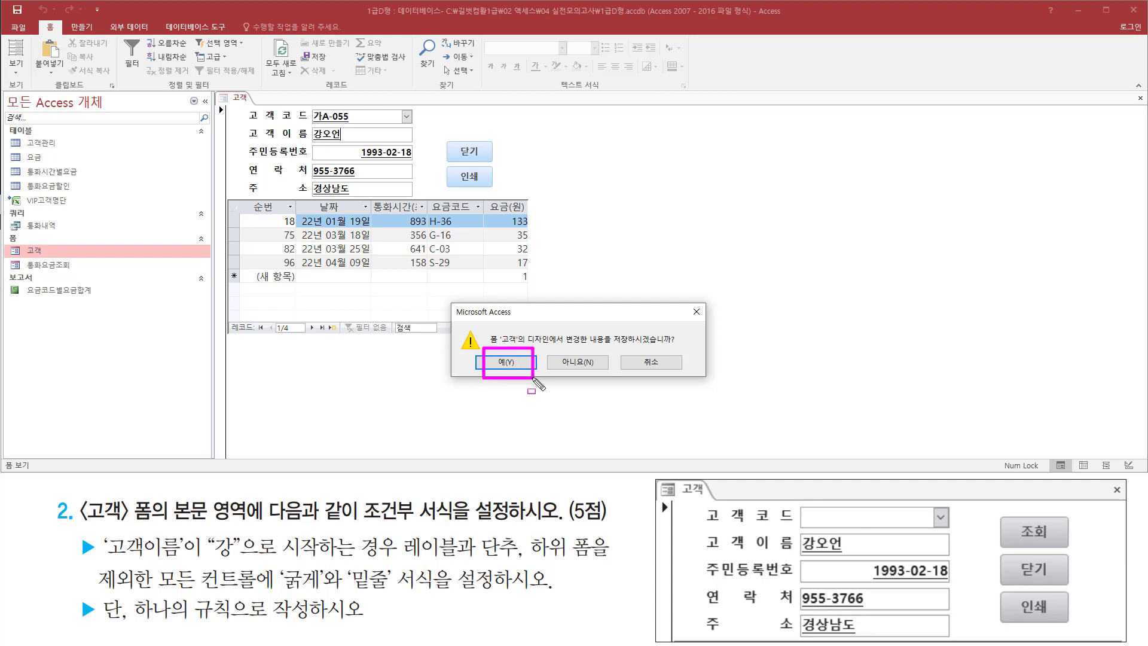
key("Escape")
left_click(507, 363)
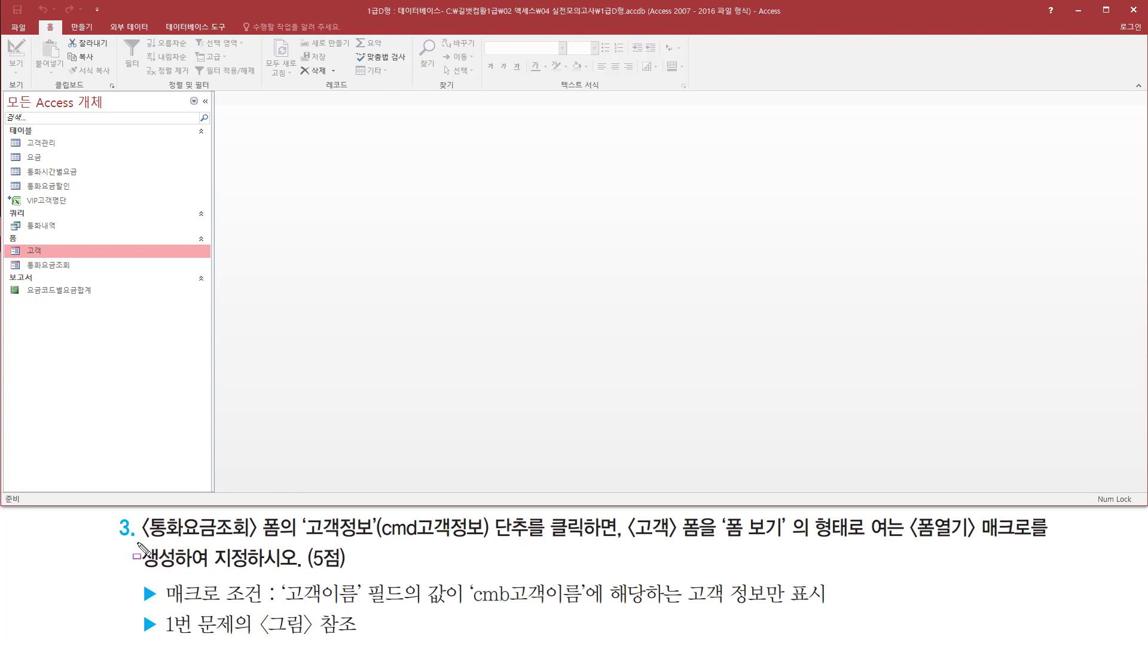
Step: Open the 통화요금조회 form in design view
mouse_move(141, 513)
left_mouse_down()
mouse_move(297, 553)
mouse_move(299, 539)
mouse_move(286, 540)
left_mouse_up()
left_click_drag(24, 256, 89, 276)
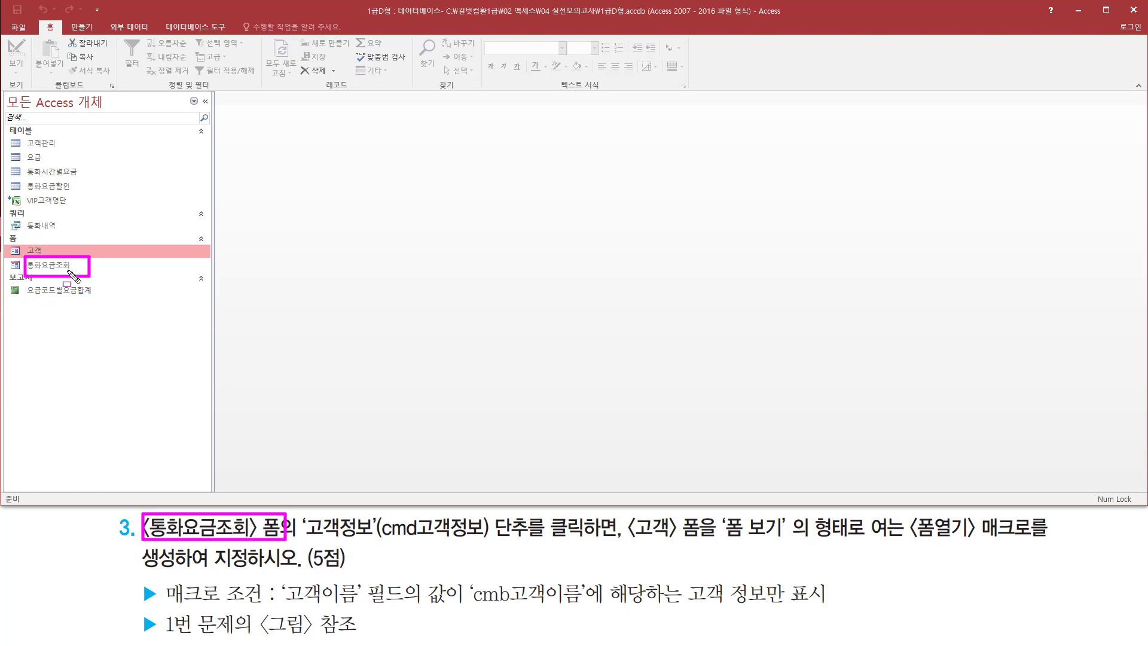
left_click(65, 265)
right_click(65, 264)
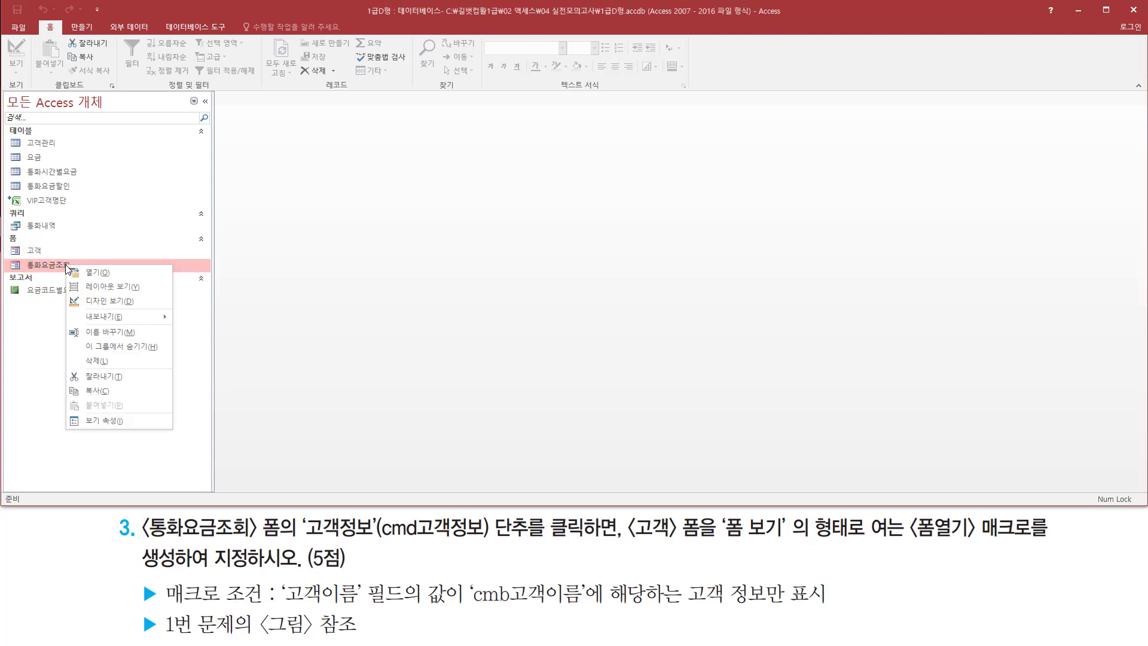
left_click(94, 301)
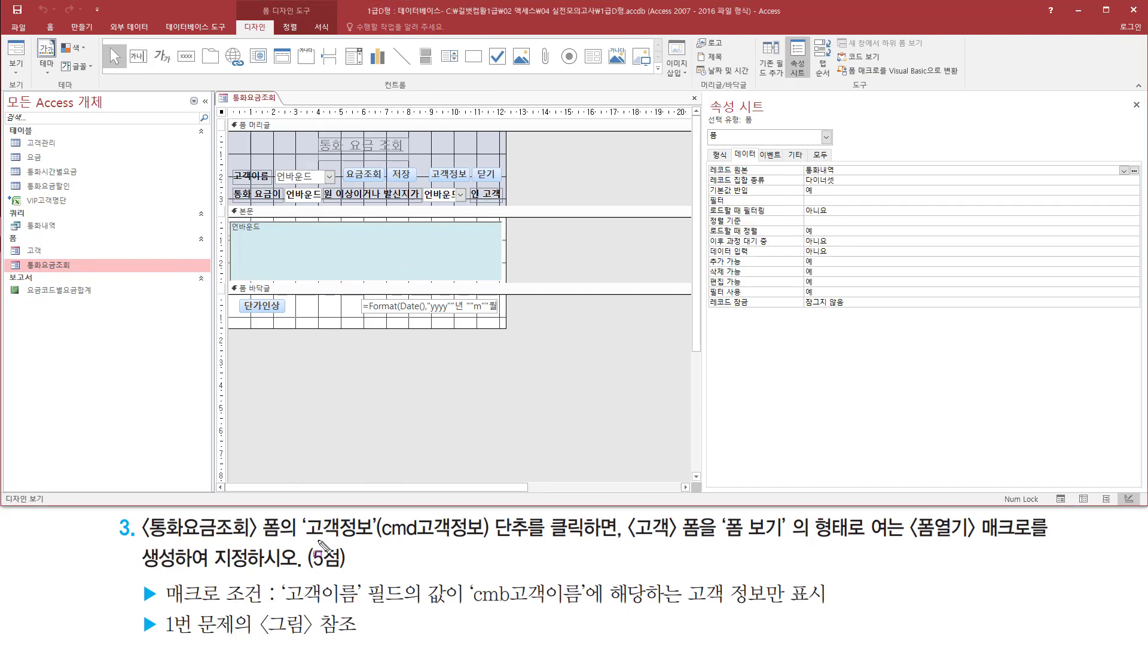
Step: Examine question 3's requirements for the 고객정보 button, the 폼열기 macro and its 고객이름 condition against the form's controls
left_click_drag(306, 539, 540, 540)
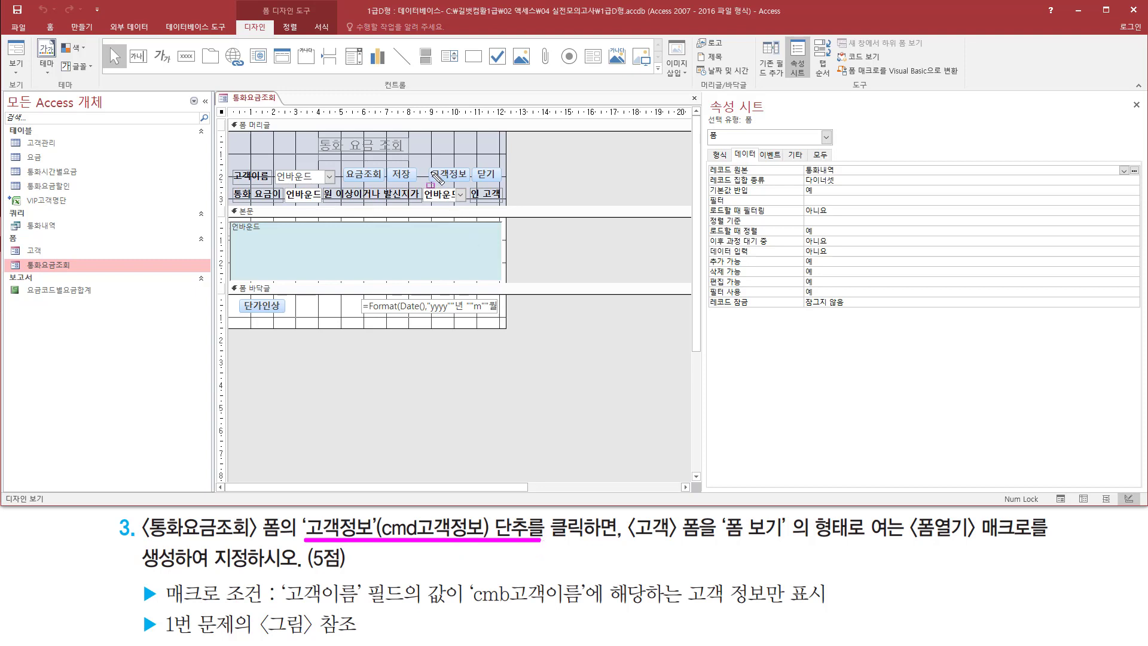
left_click_drag(426, 162, 473, 183)
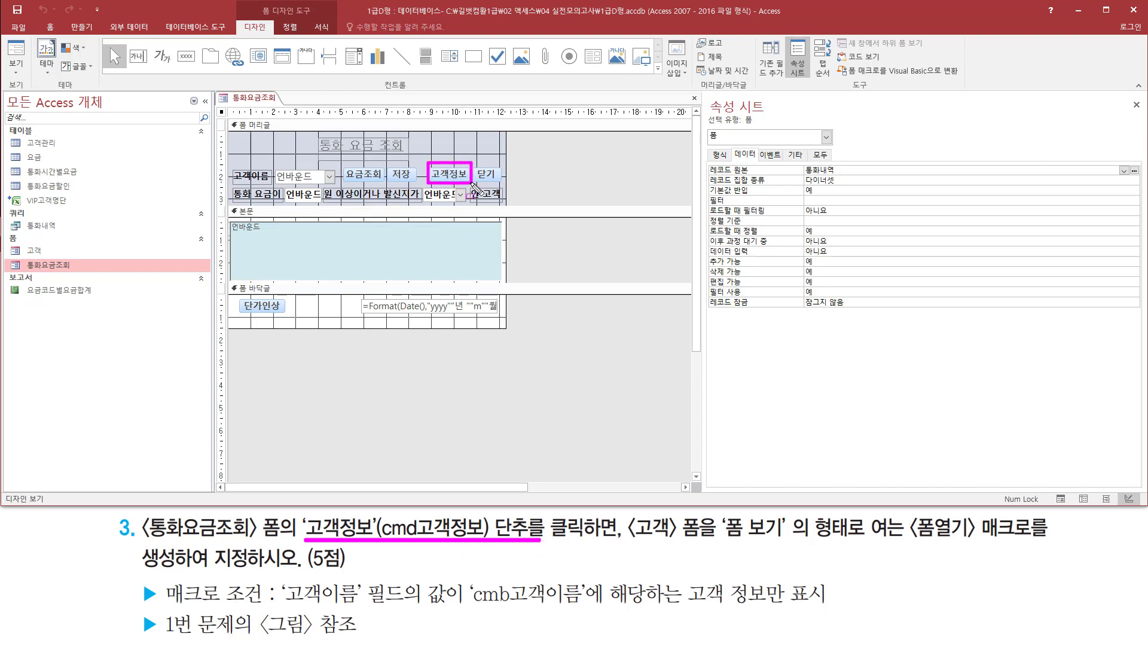
mouse_move(548, 511)
left_mouse_down()
mouse_move(620, 551)
mouse_move(705, 542)
mouse_move(725, 518)
mouse_move(811, 544)
left_mouse_up()
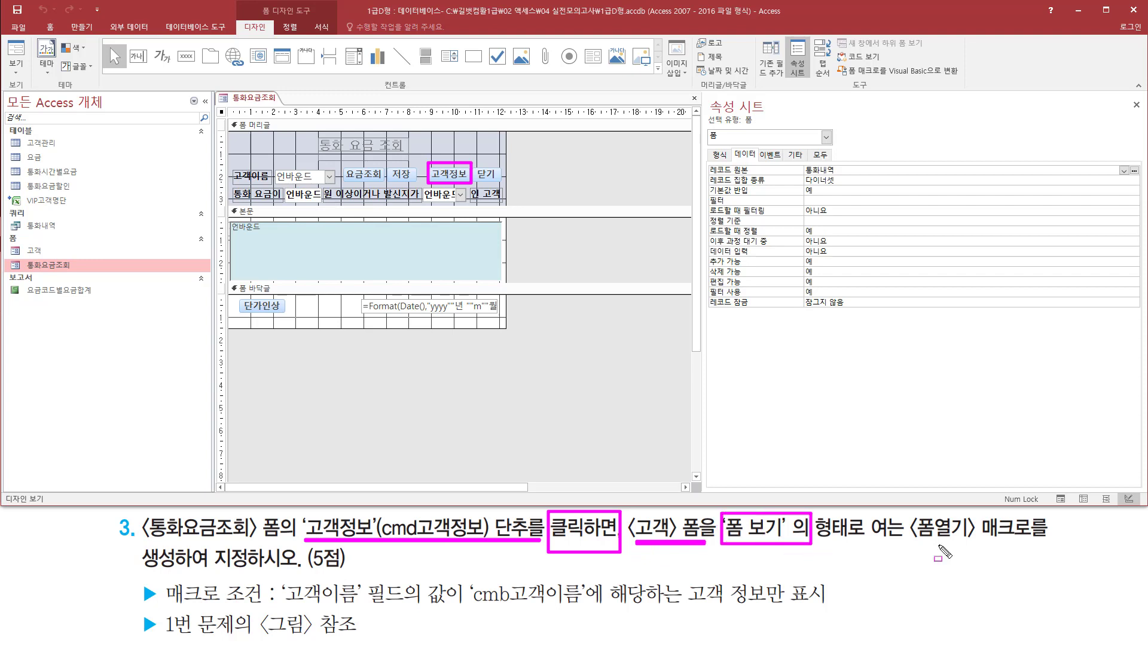
left_click_drag(906, 540, 1040, 540)
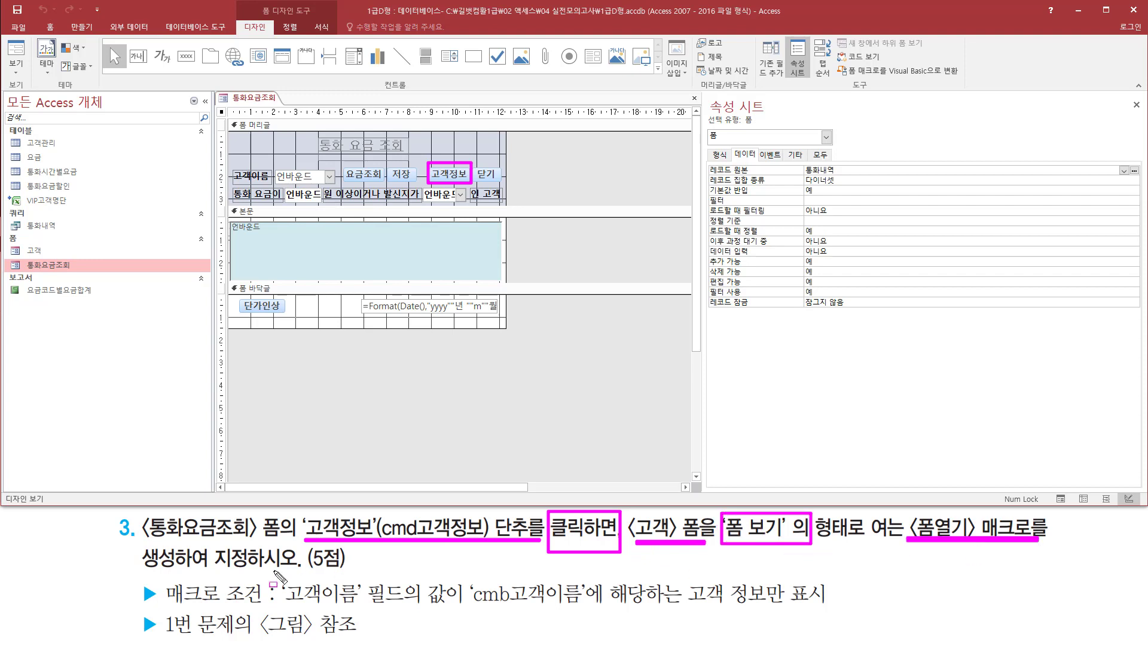
left_click_drag(154, 579, 317, 578)
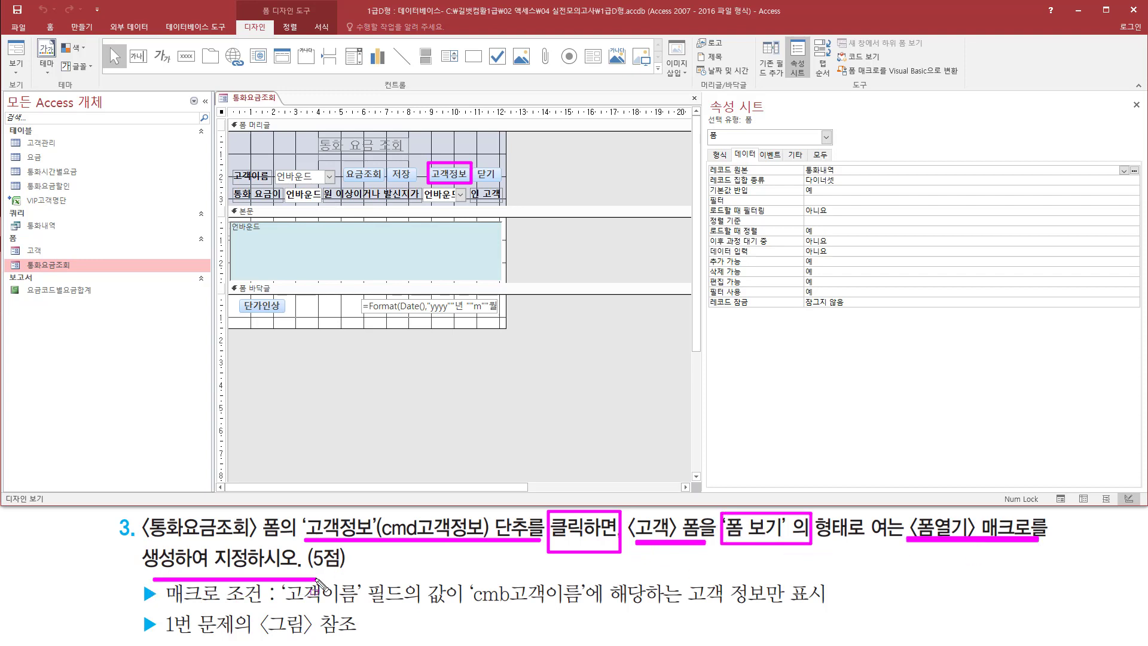
key("Escape")
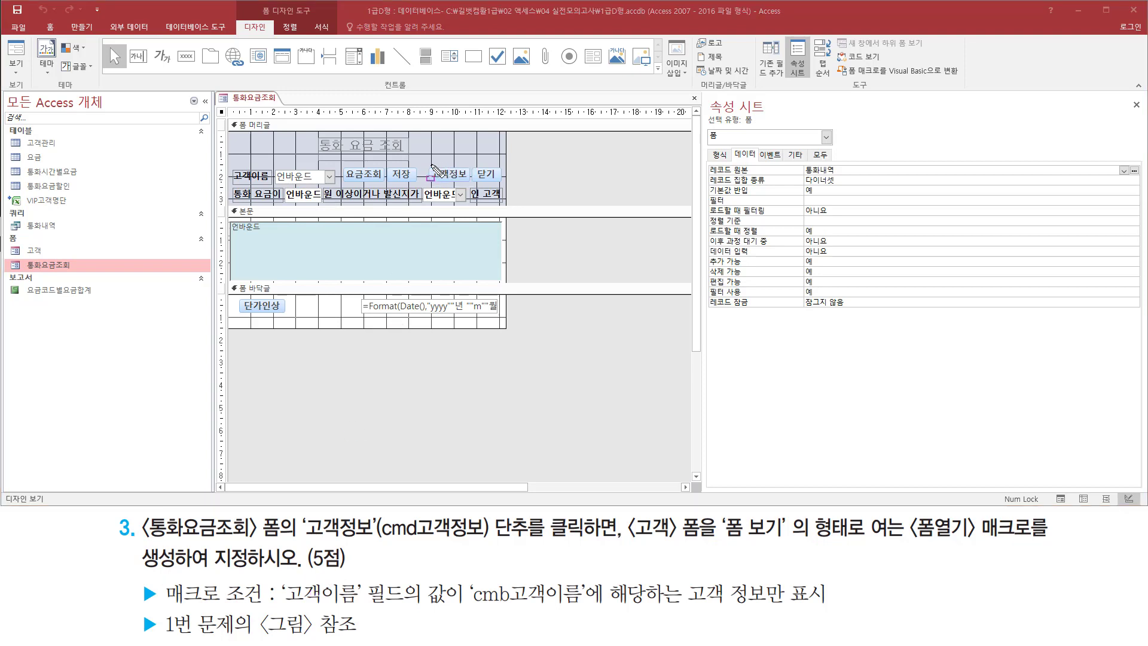
left_click_drag(430, 164, 469, 185)
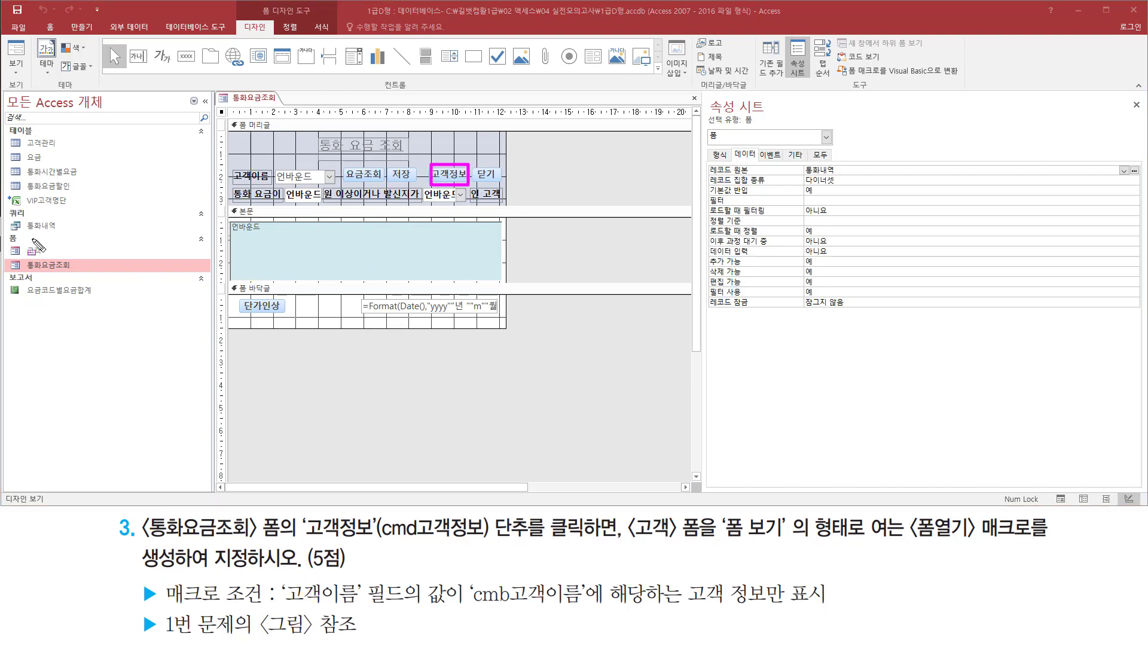
left_click_drag(14, 242, 59, 258)
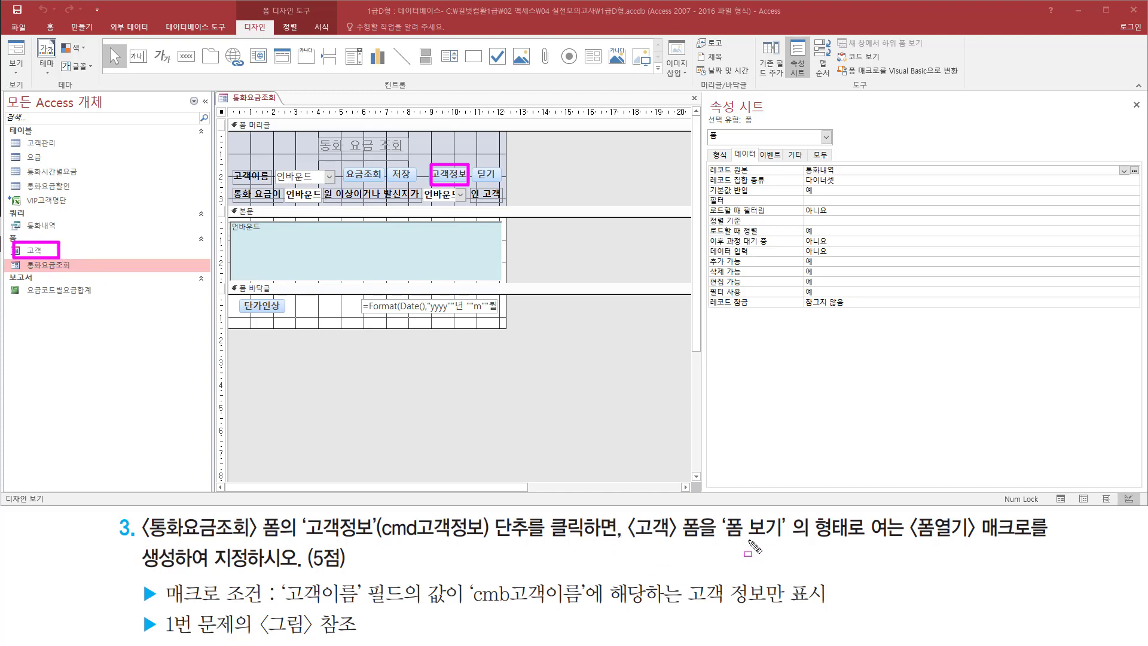
left_click_drag(722, 540, 779, 540)
left_click_drag(281, 608, 586, 619)
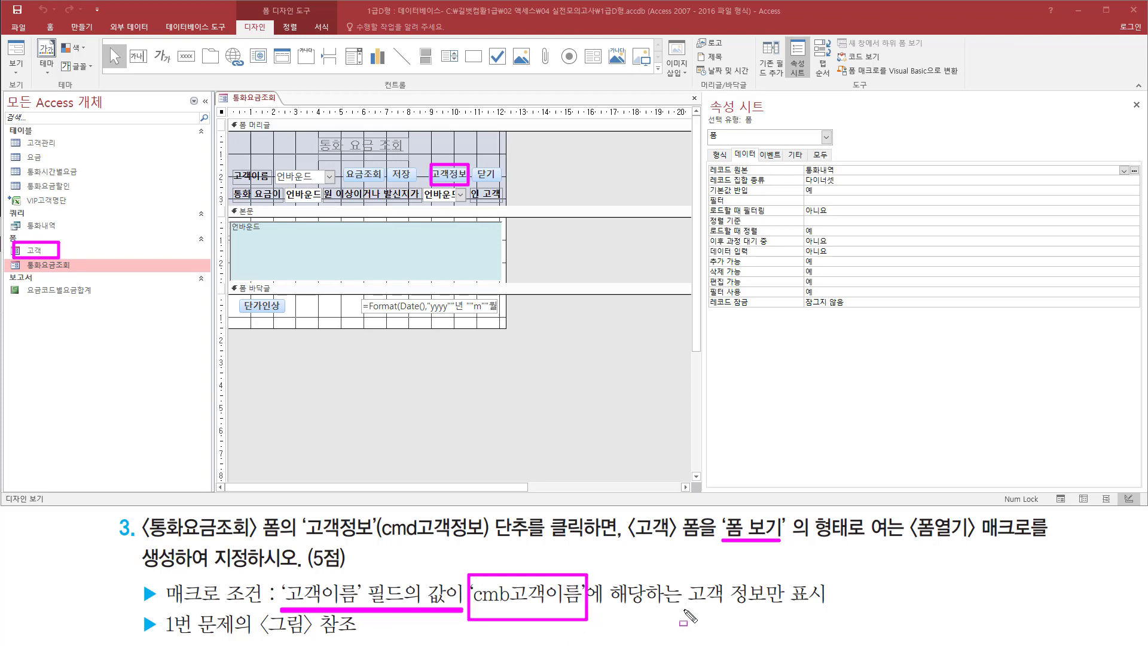
left_click_drag(655, 622, 853, 622)
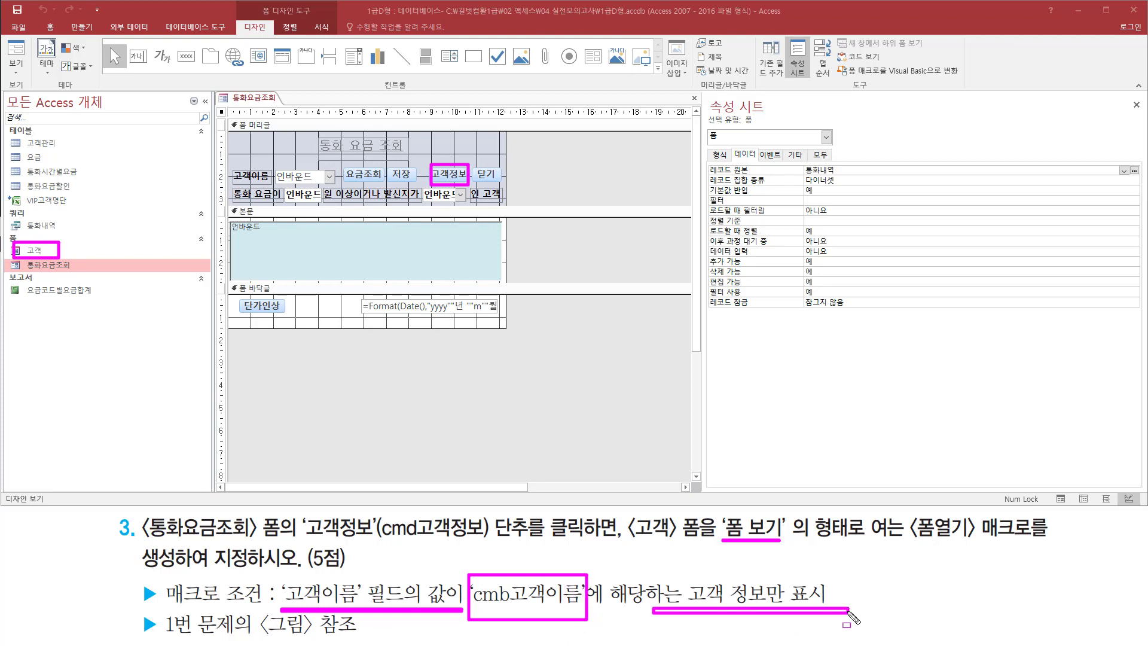
mouse_move(302, 166)
left_mouse_down()
mouse_move(274, 171)
mouse_move(275, 185)
mouse_move(336, 178)
mouse_move(323, 166)
left_mouse_up()
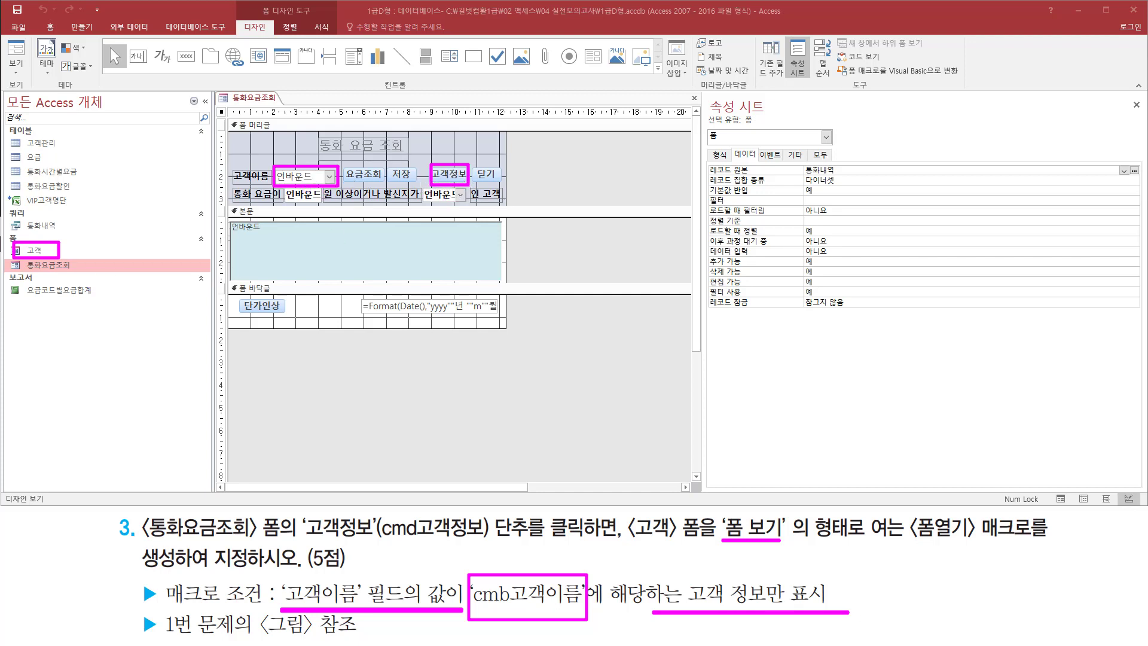
left_click_drag(42, 237, 72, 227)
key("Escape")
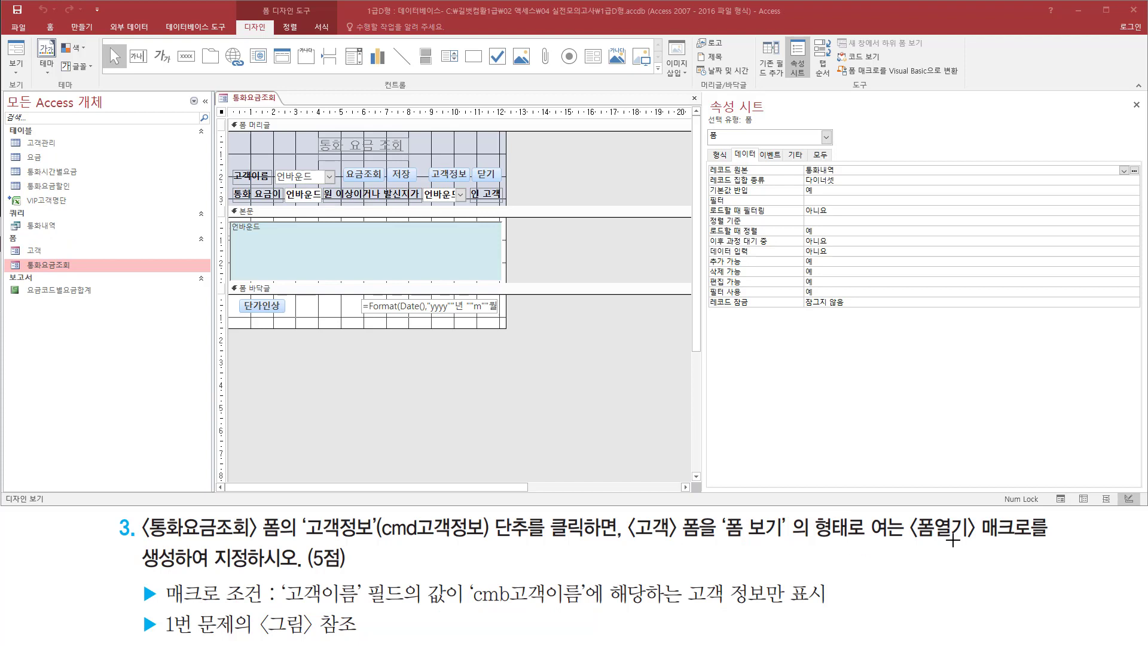
key("ctrl+shift+d")
key("f")
left_click_drag(904, 542, 1038, 542)
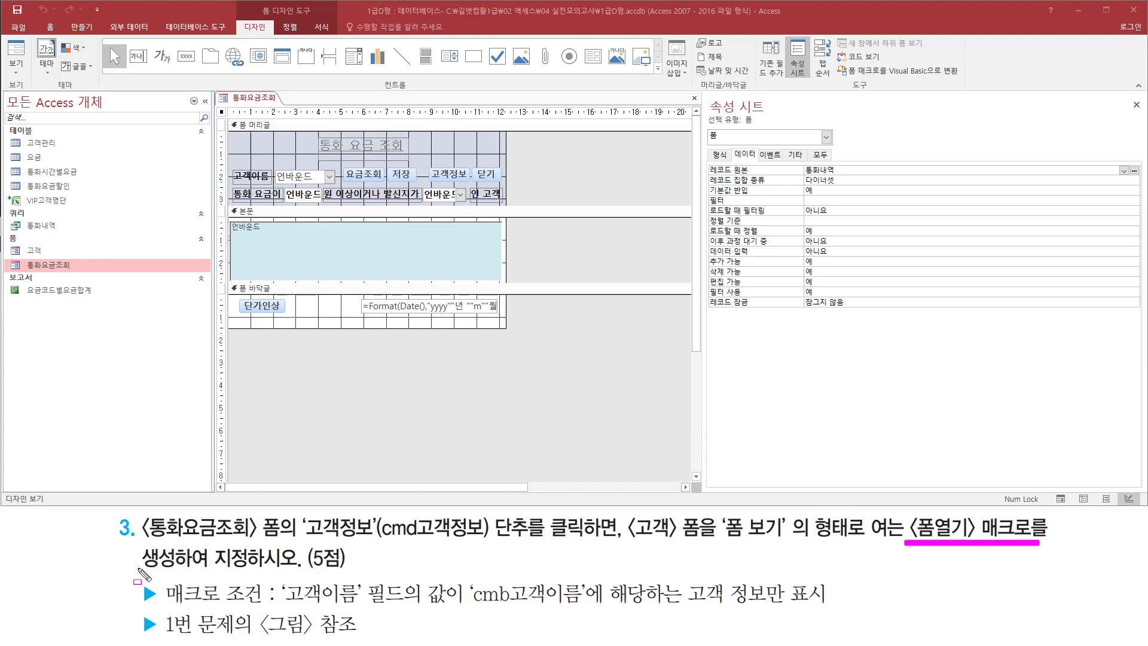
left_click_drag(137, 568, 174, 569)
key("Escape")
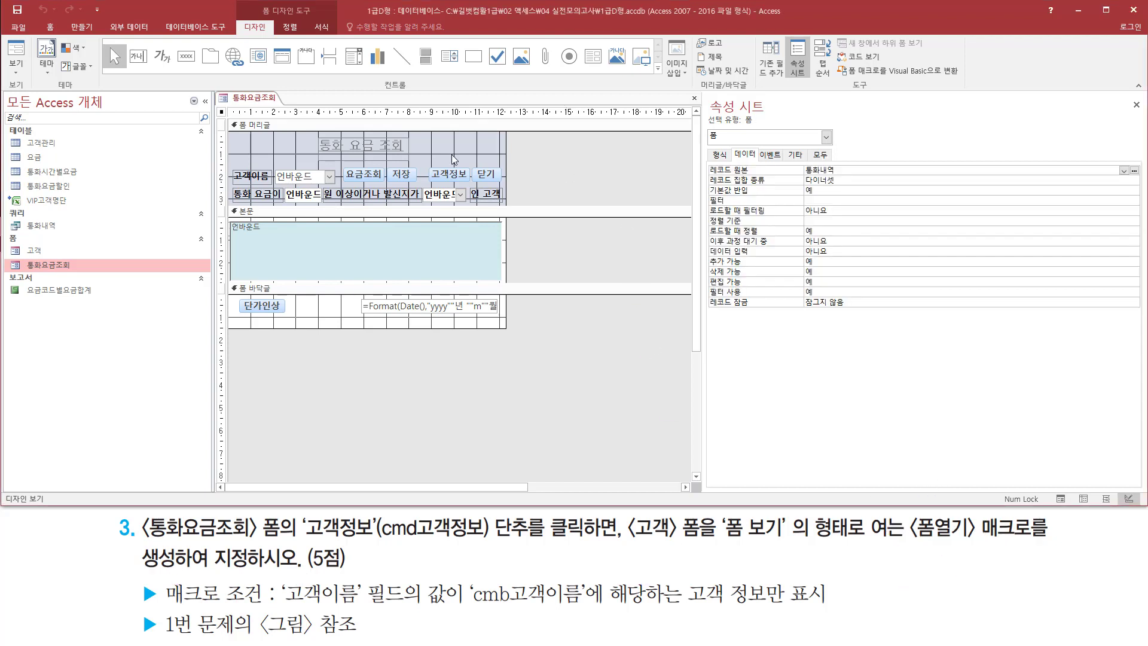
Step: Create a new macro for opening the form from the 고객정보 button
left_click_drag(428, 162, 470, 184)
key("Escape")
left_click_drag(60, 17, 103, 38)
key("Escape")
left_click(79, 29)
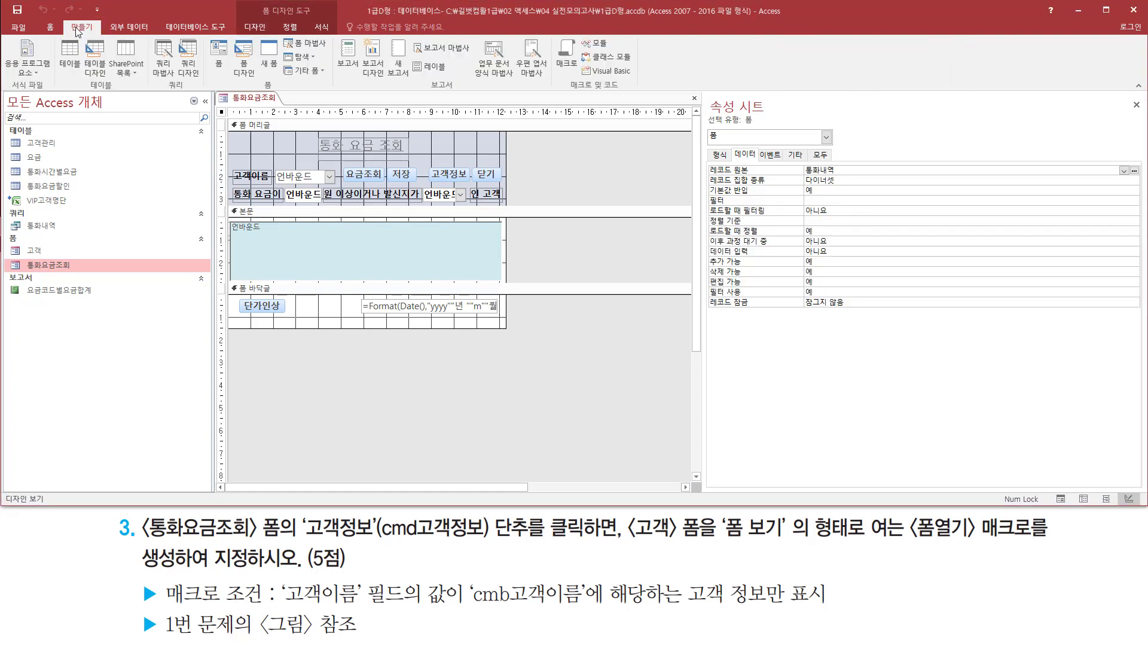
left_click_drag(551, 34, 584, 78)
key("Escape")
left_click(566, 57)
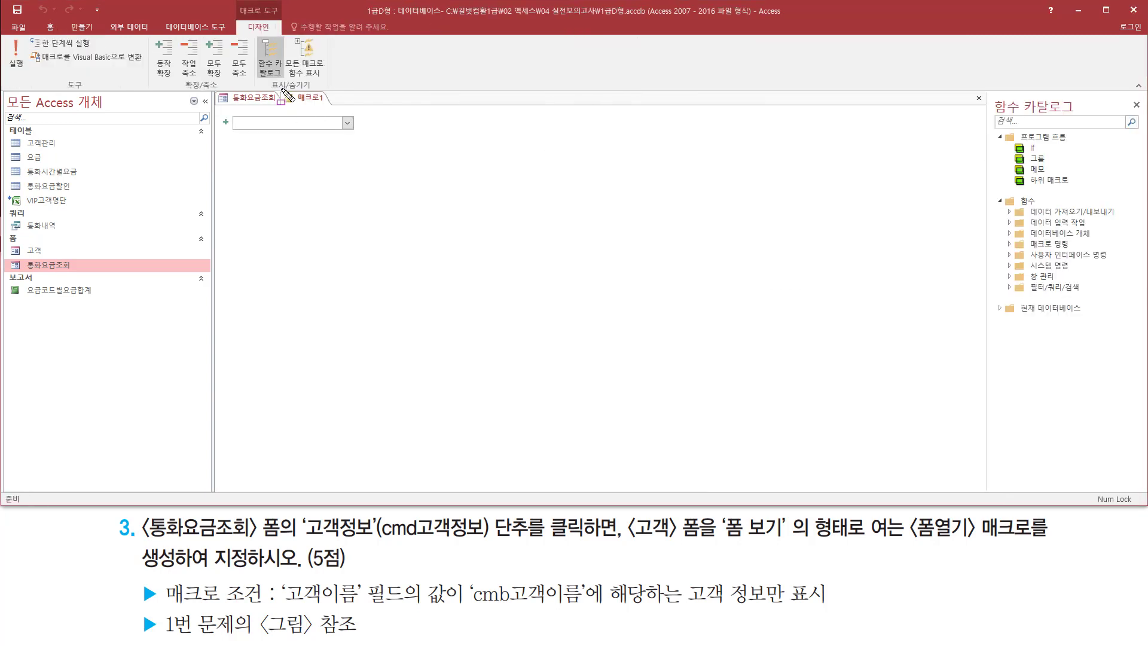
Step: Add an OpenForm action to the new macro and set its form name to 고객
mouse_move(280, 88)
left_mouse_down()
mouse_move(341, 117)
mouse_move(334, 104)
left_mouse_up()
left_click_drag(301, 538, 579, 538)
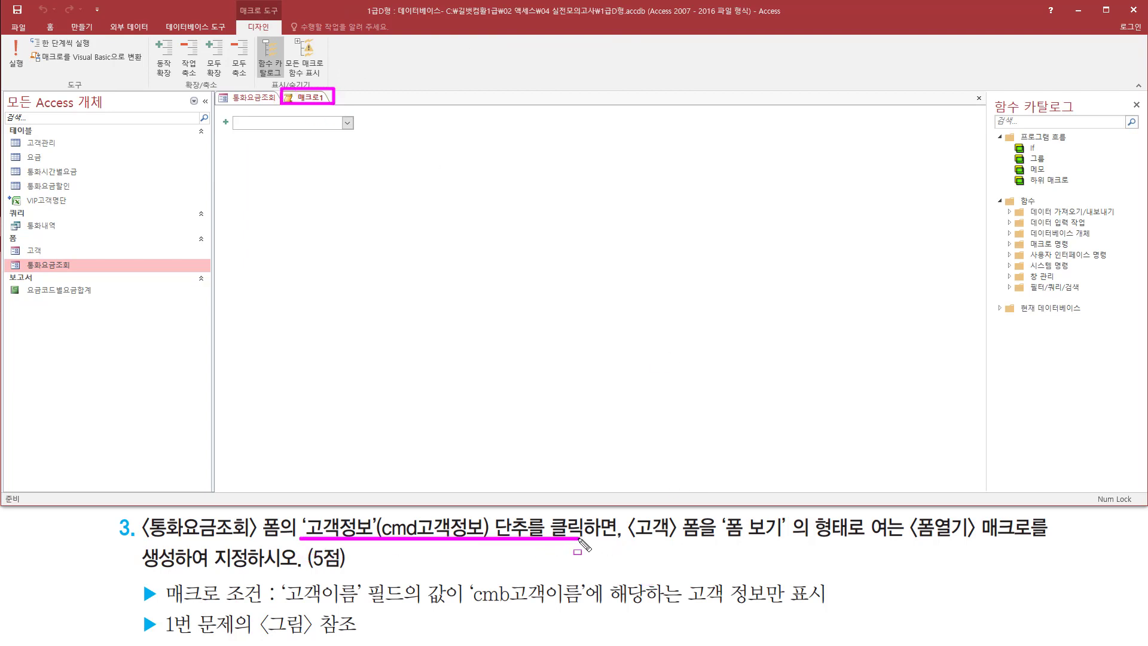
left_click_drag(653, 539, 843, 544)
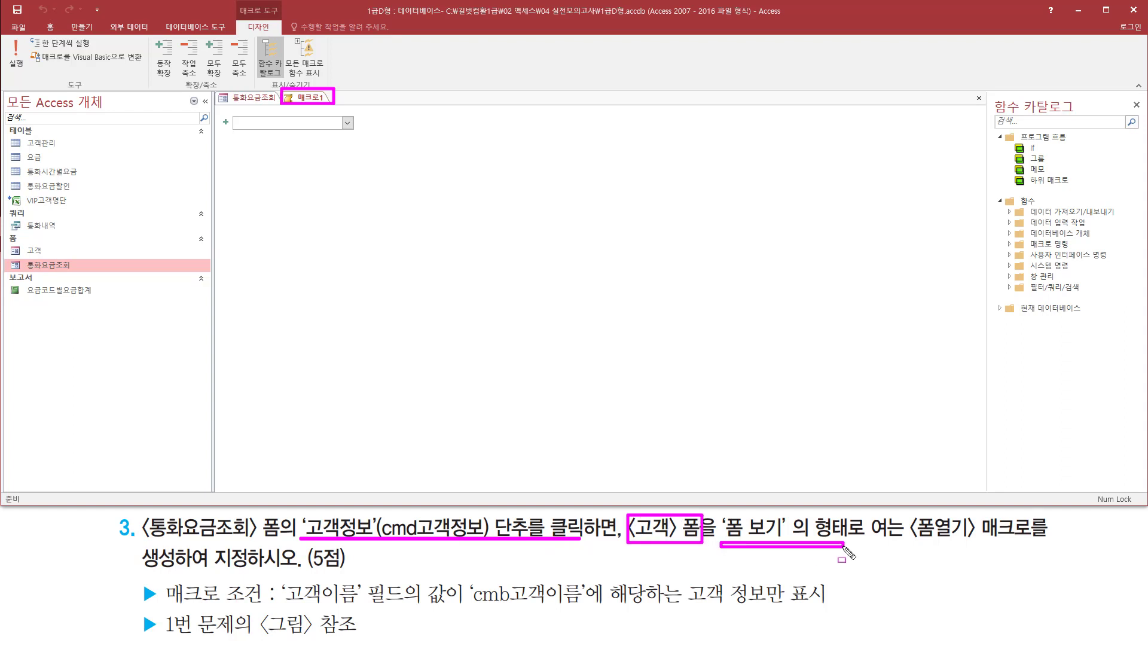
left_click(346, 122)
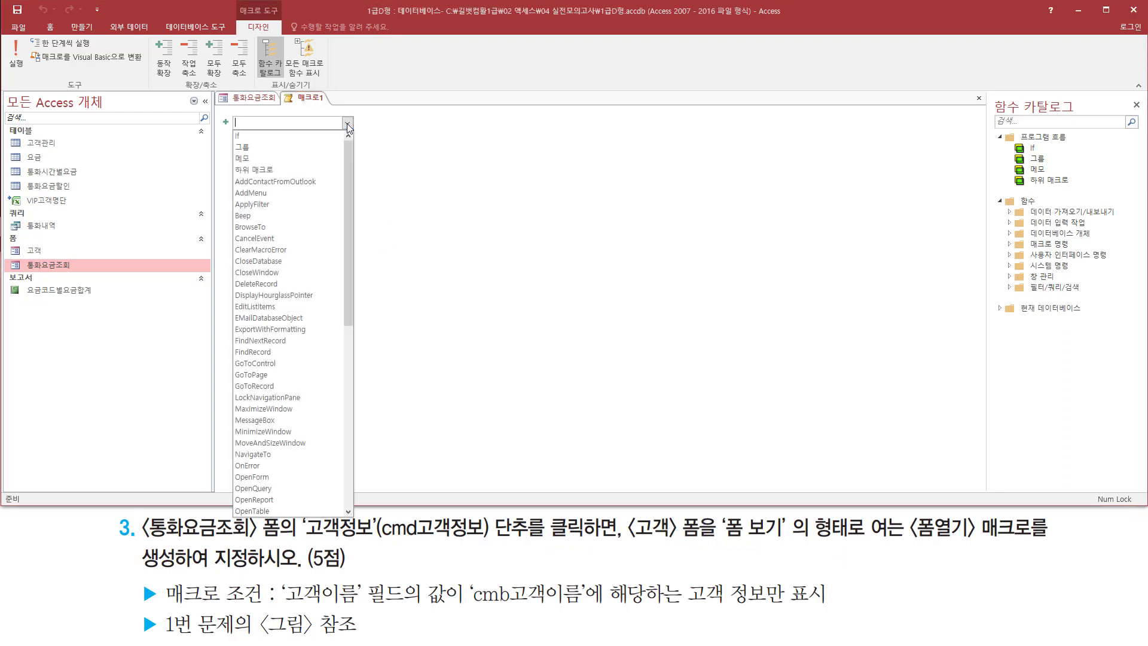
left_click(280, 477)
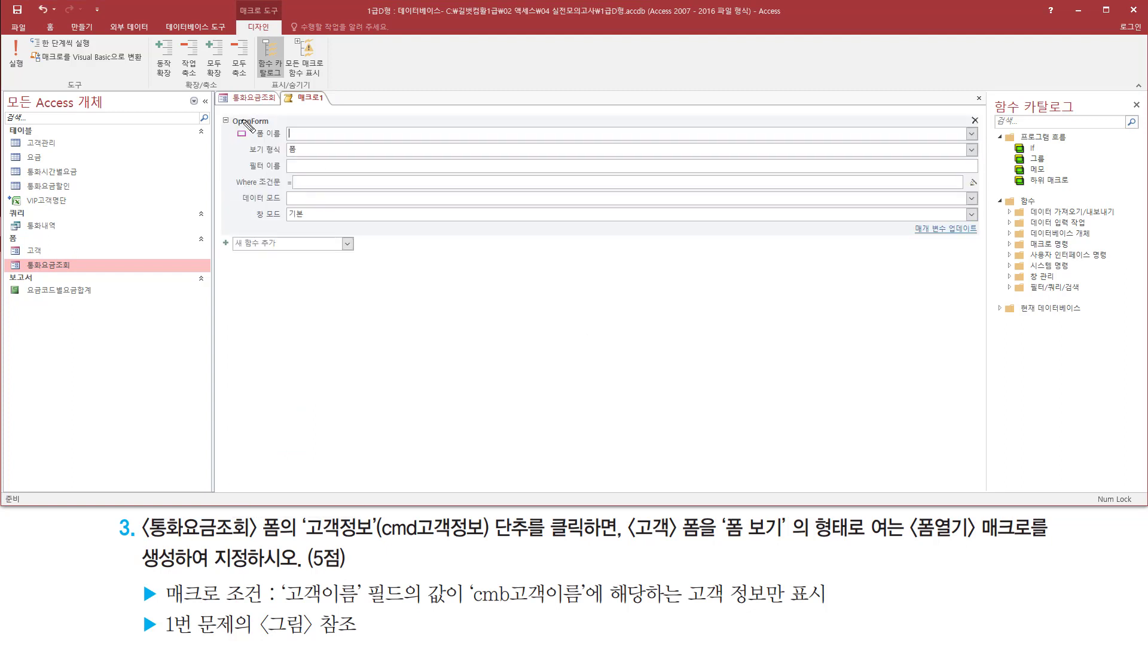
left_click_drag(228, 112, 308, 143)
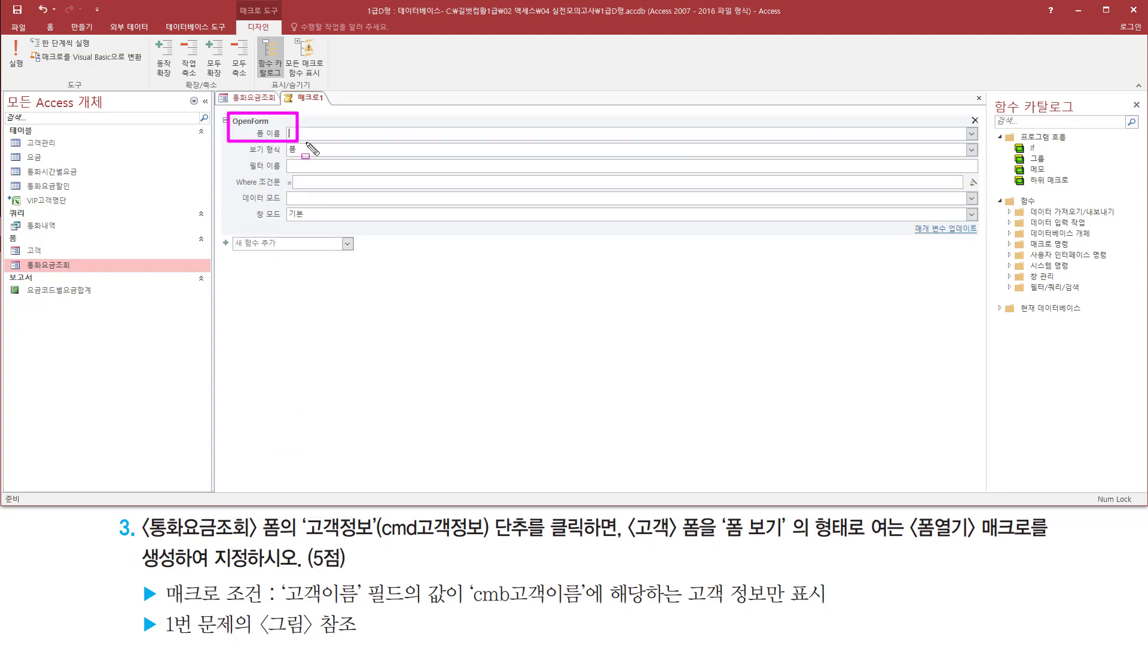
left_click(971, 133)
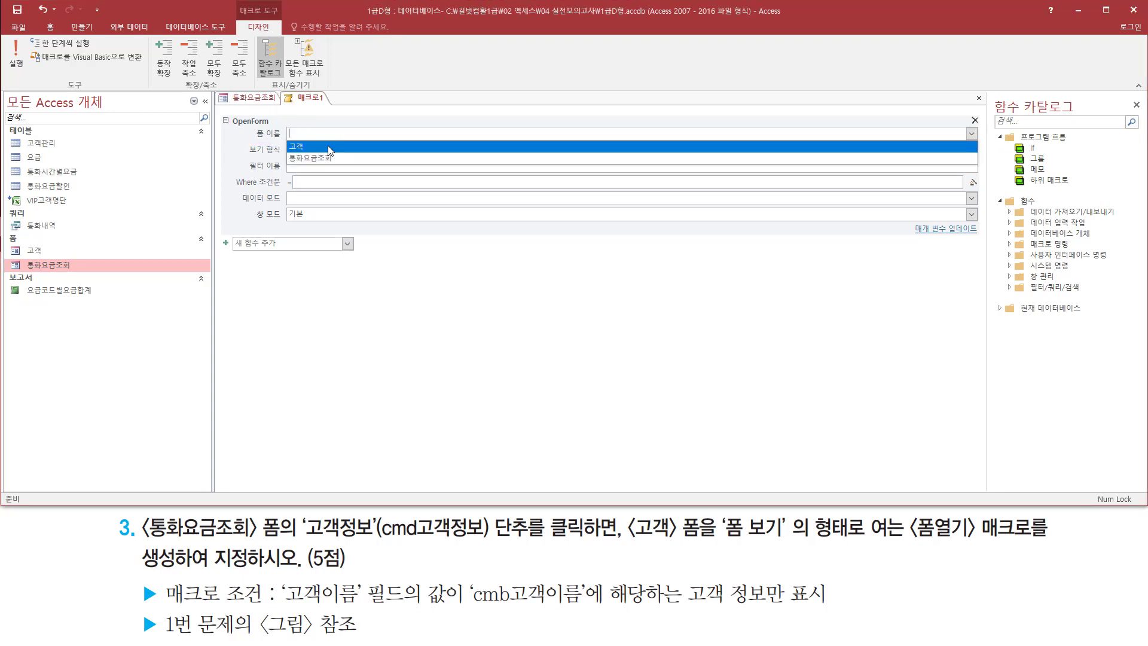
left_click(301, 150)
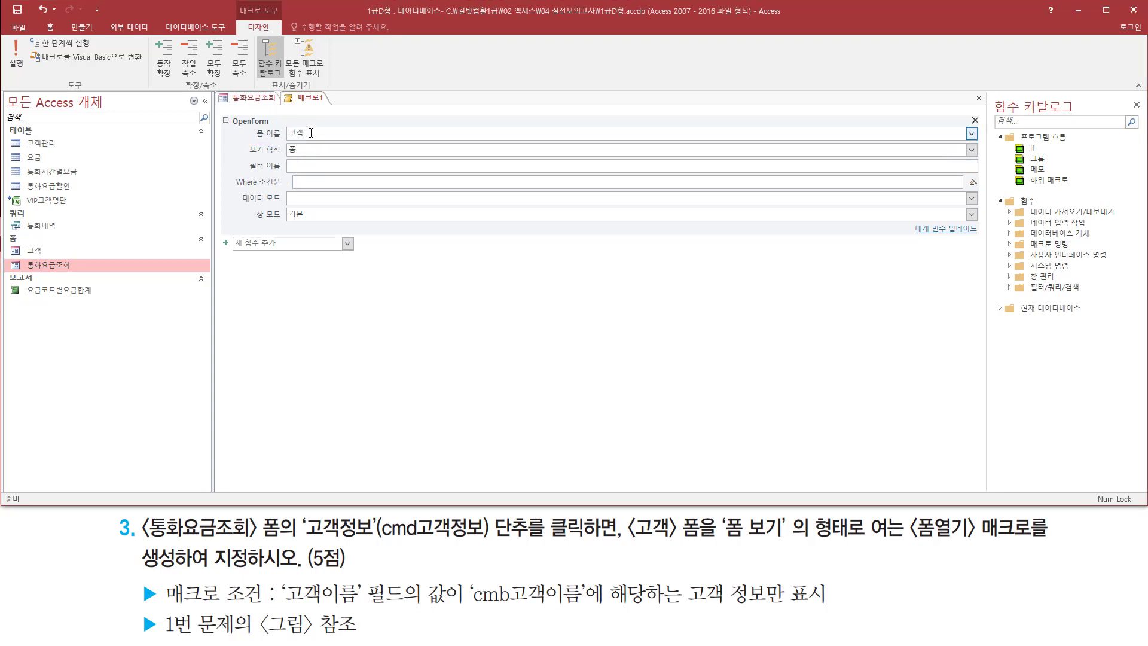
Step: Open the expression builder for the OpenForm action's Where condition and begin the expression with [고객이름]=
key("ctrl+2")
left_click_drag(239, 159, 315, 160)
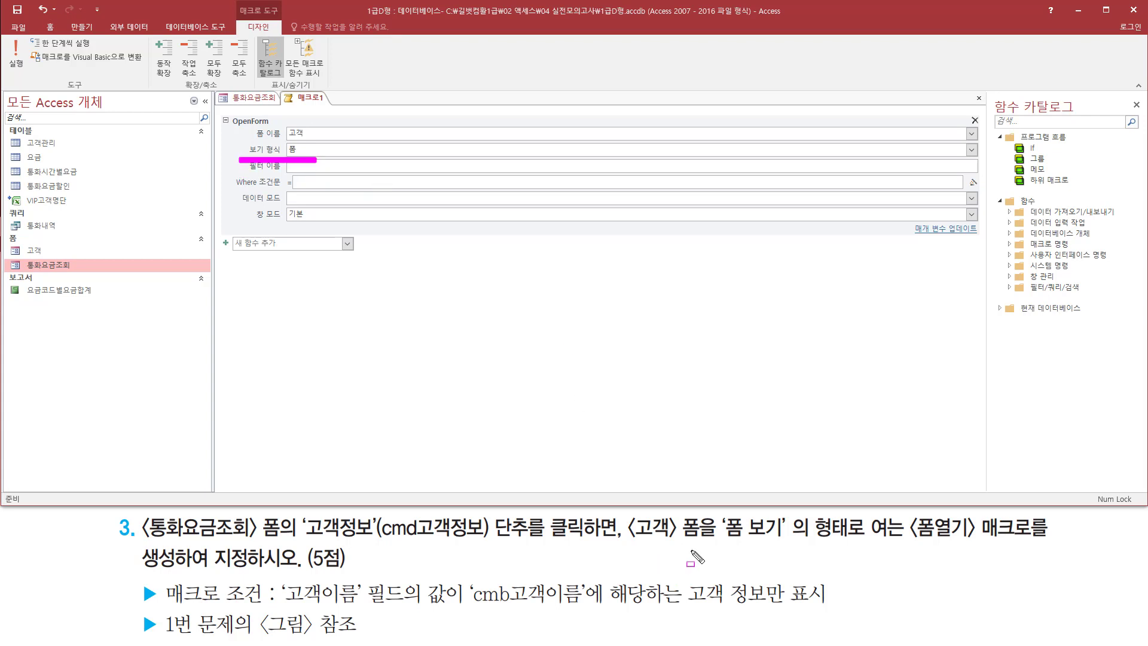
mouse_move(231, 173)
left_mouse_down()
mouse_move(263, 190)
mouse_move(990, 192)
left_mouse_up()
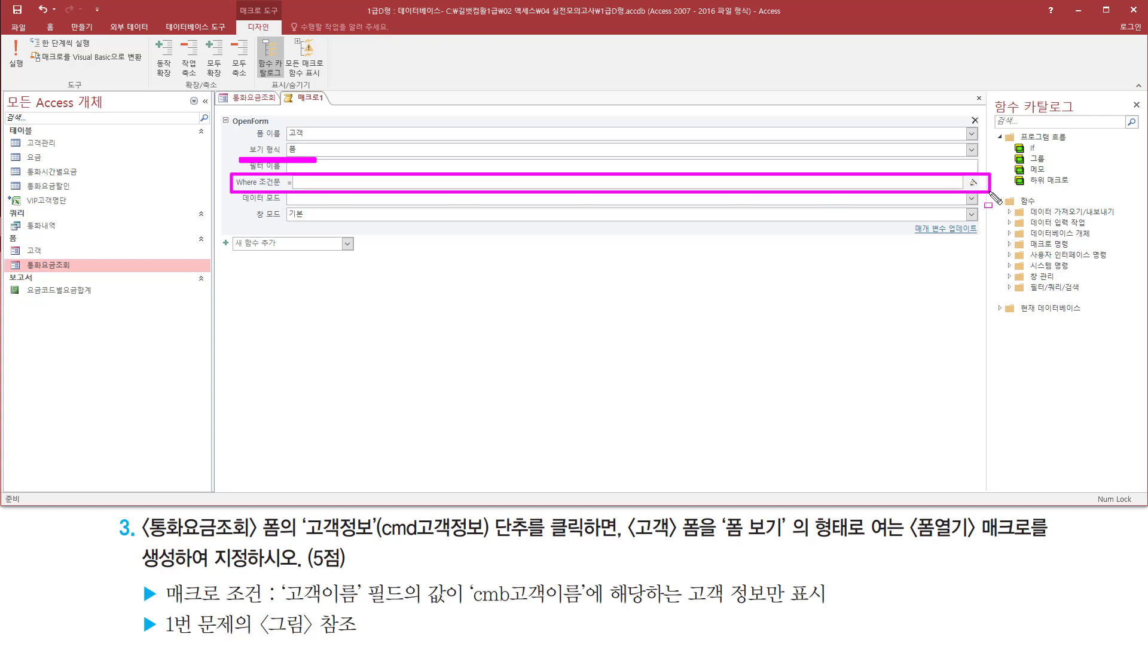
key("Escape")
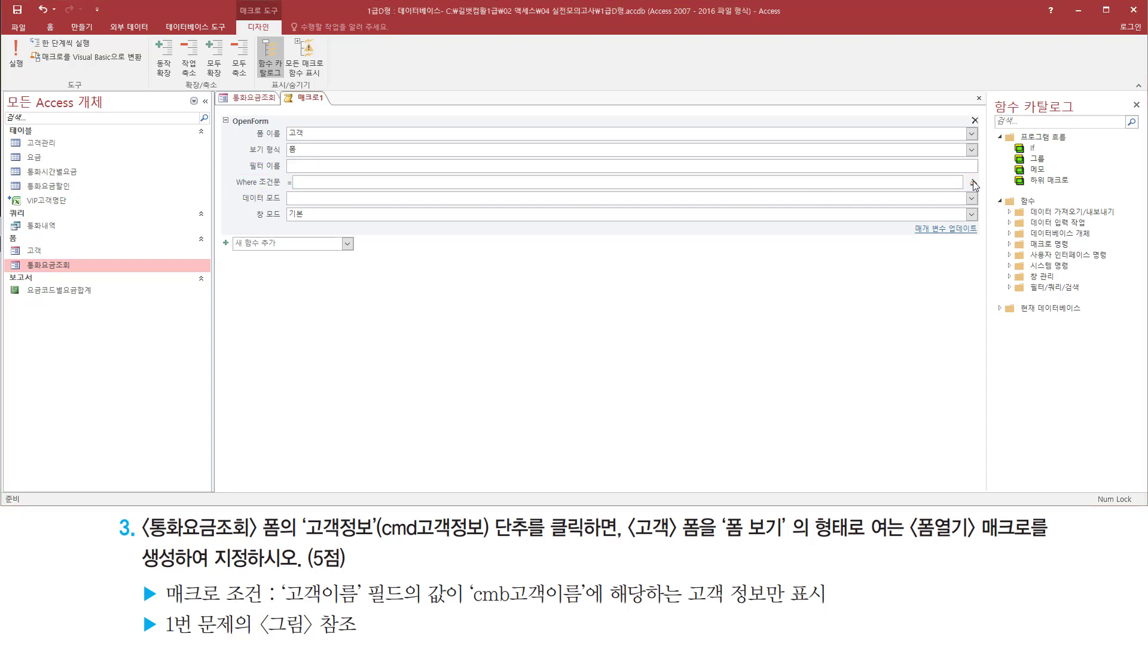
left_click(973, 182)
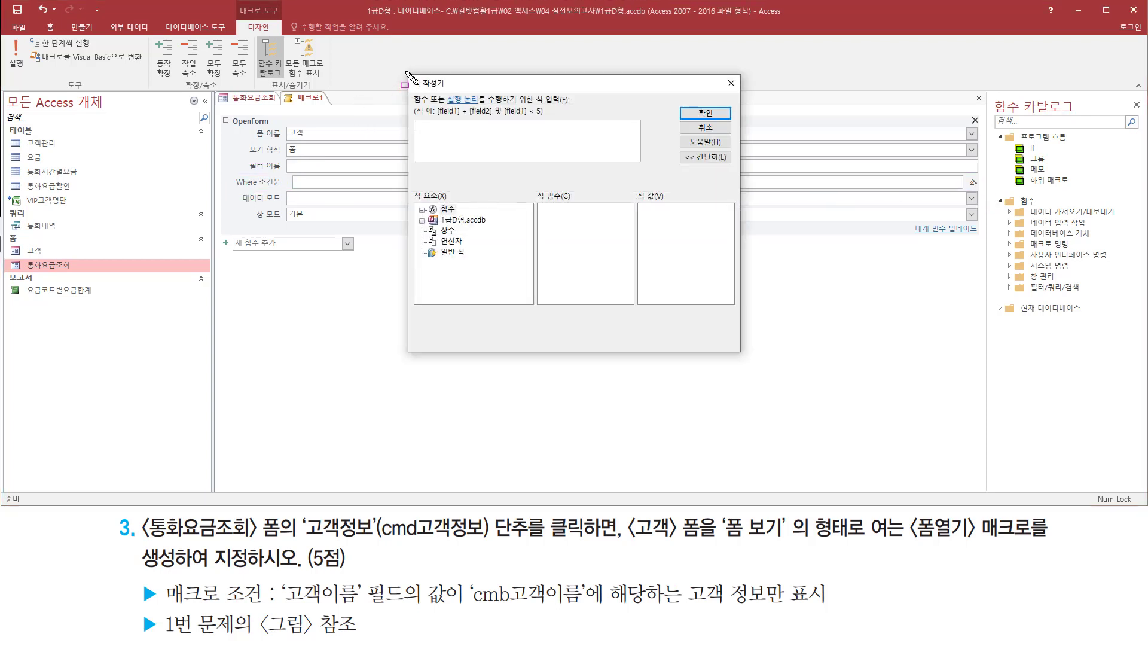
mouse_move(404, 71)
left_mouse_down()
mouse_move(501, 357)
mouse_move(744, 356)
left_mouse_up()
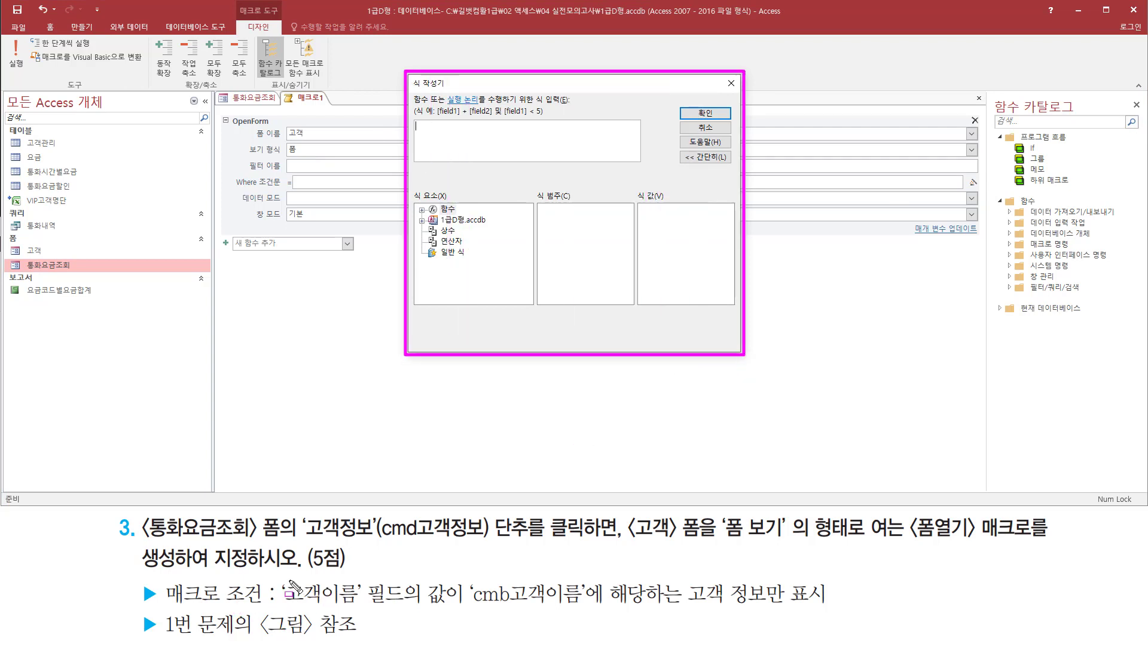
left_click_drag(274, 576, 408, 610)
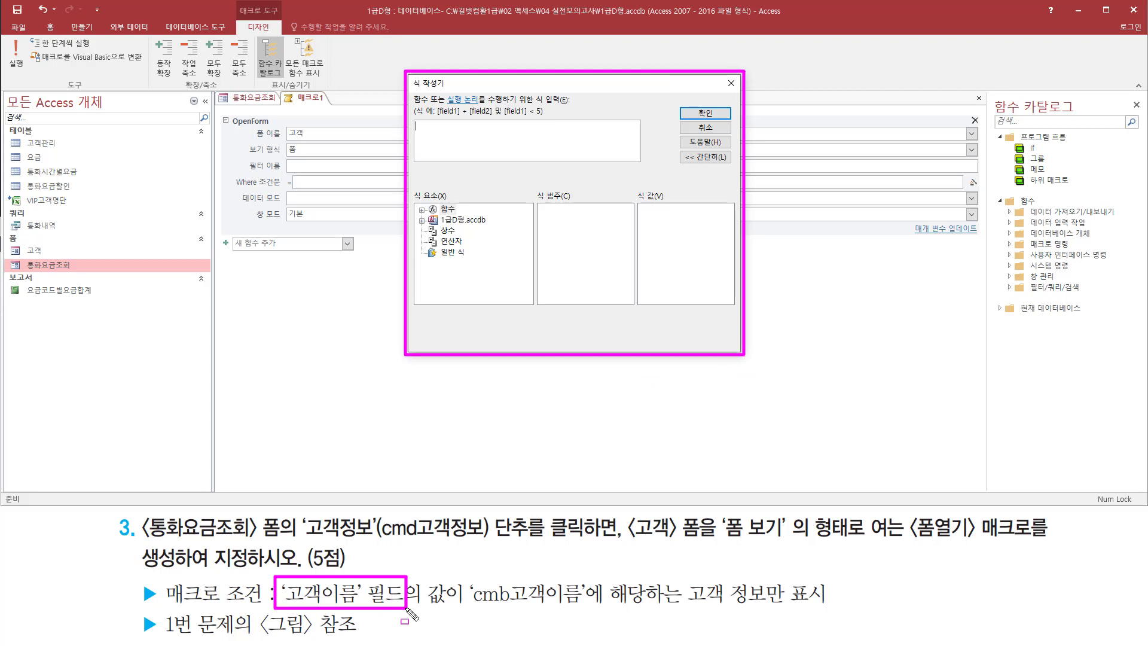
mouse_move(471, 608)
left_mouse_down()
mouse_move(593, 607)
mouse_move(585, 578)
left_mouse_up()
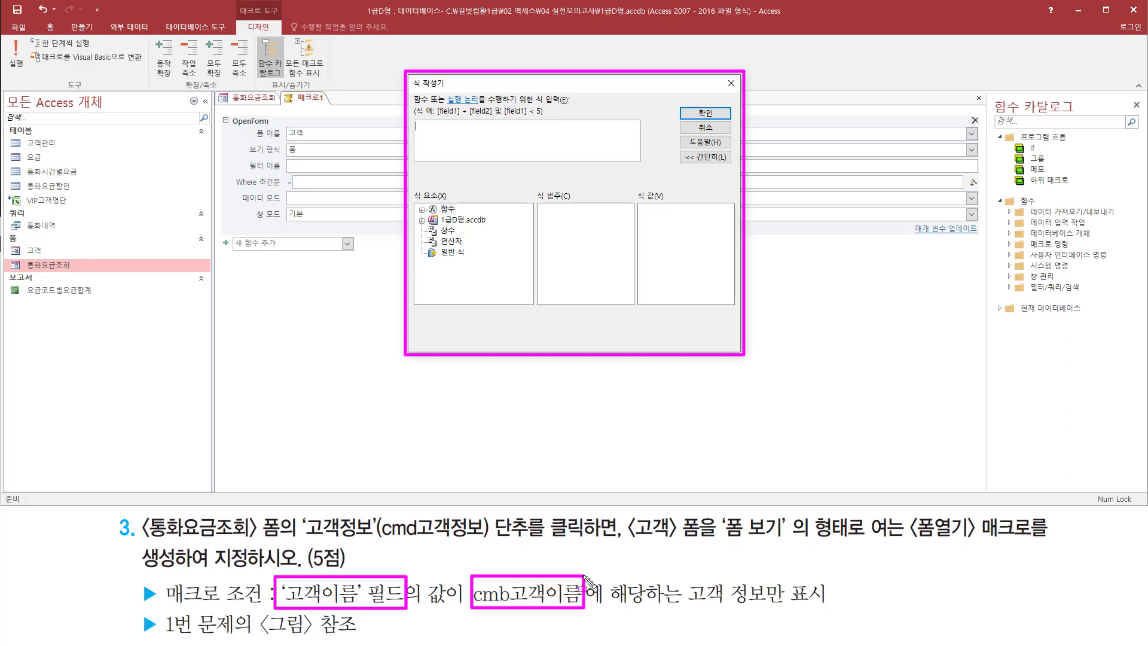
key("Escape")
left_click(450, 144)
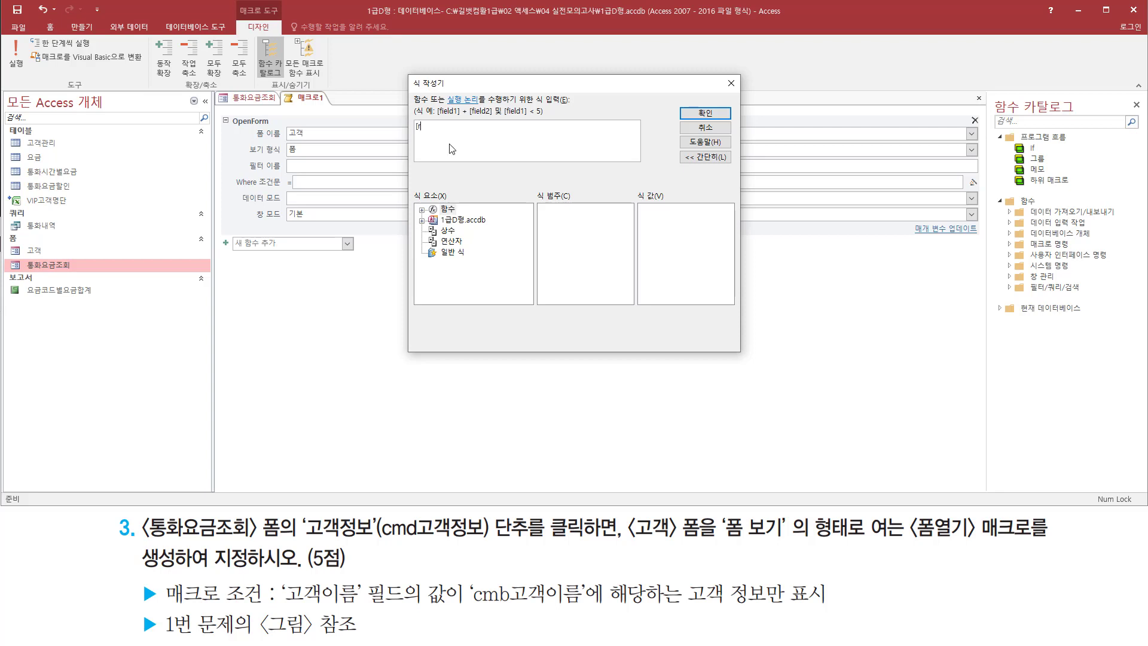
key("BackSpace")
key("BackSpace")
Step: Expand the loaded forms of 1급D형.accdb in the expression elements and select the 통화요금조회 form
left_click_drag(469, 610, 583, 611)
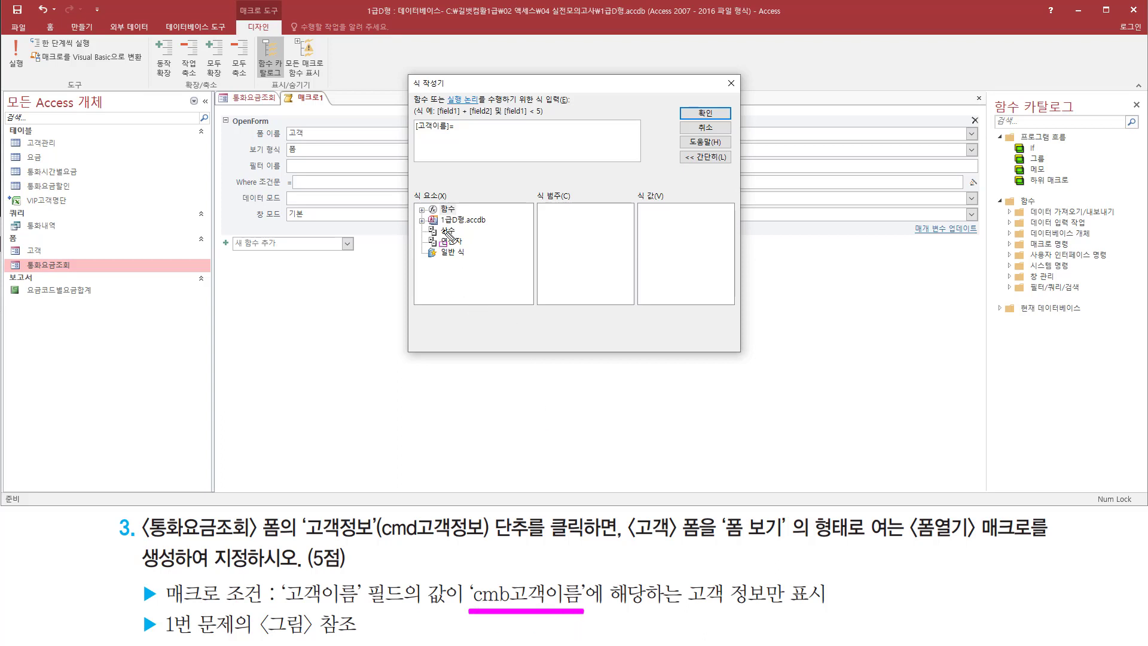
mouse_move(439, 211)
left_mouse_down()
mouse_move(501, 226)
mouse_move(472, 238)
left_mouse_up()
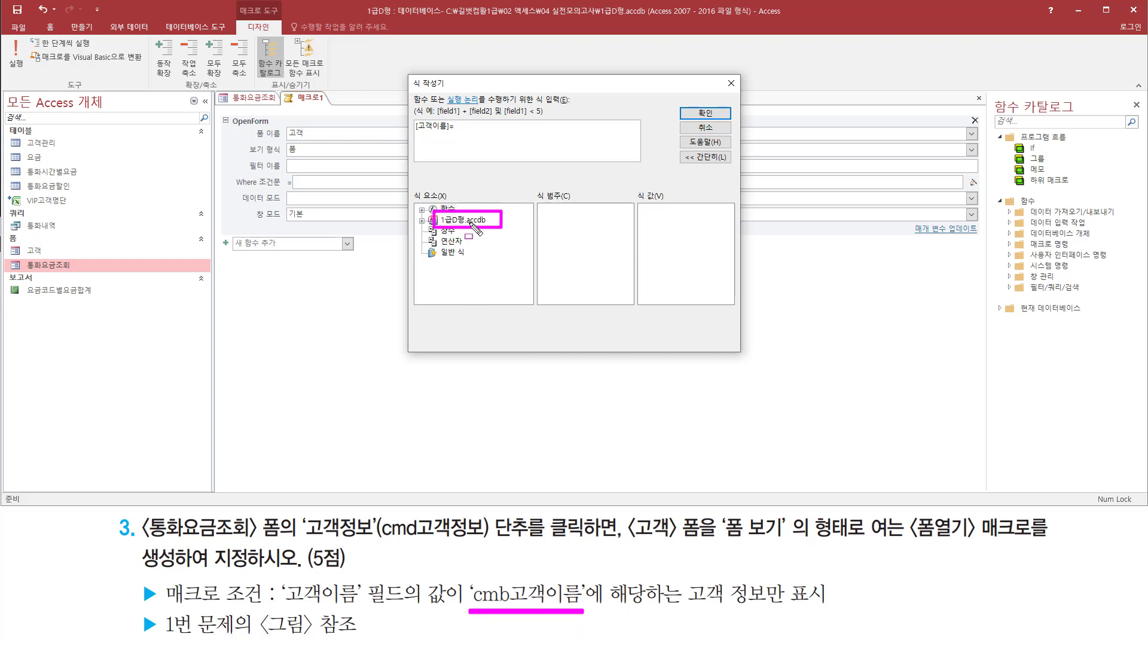
double_click(466, 220)
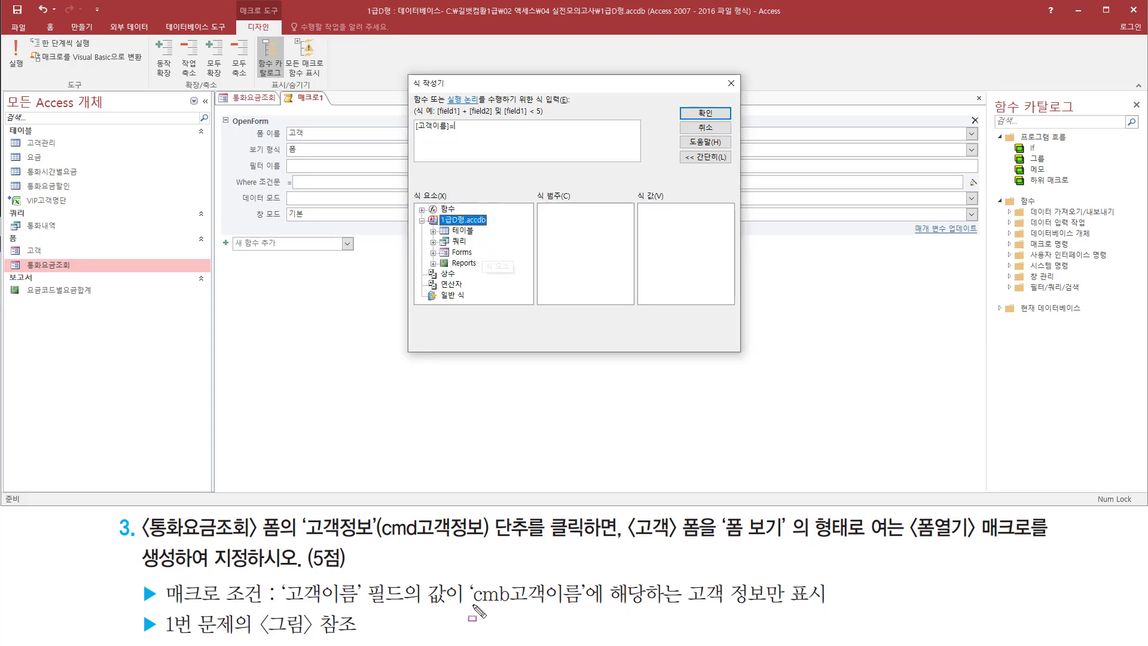
left_click_drag(471, 605, 582, 605)
mouse_move(141, 539)
left_mouse_down()
mouse_move(292, 539)
mouse_move(290, 514)
left_mouse_up()
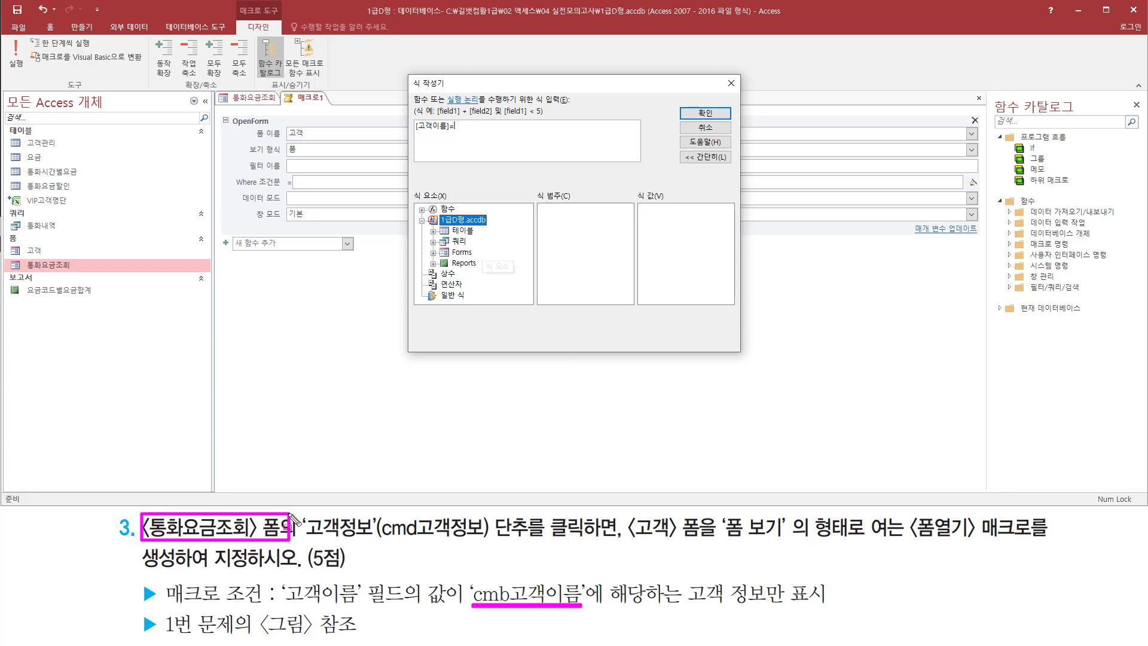
left_click_drag(225, 85, 281, 112)
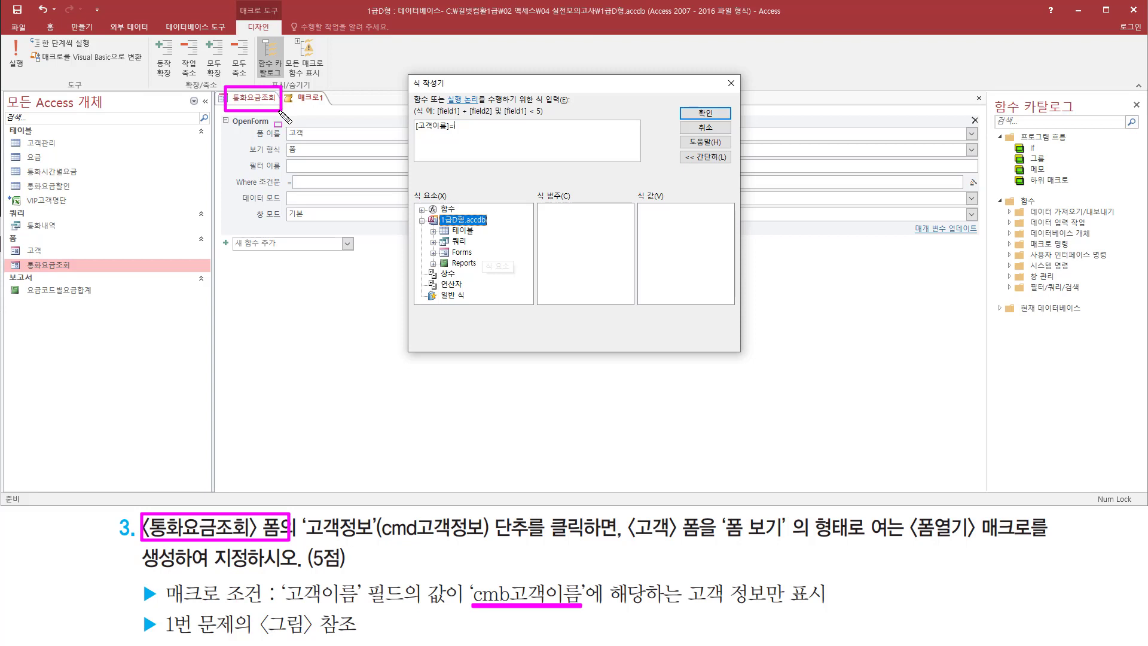
left_click(461, 252)
double_click(464, 254)
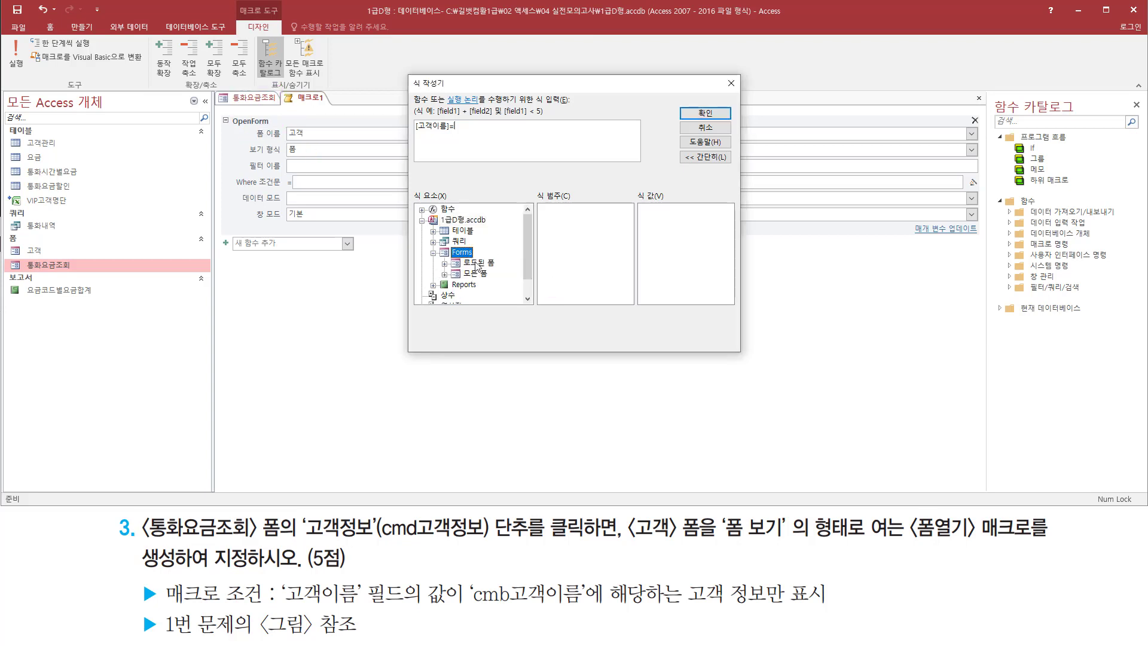
left_click(477, 264)
double_click(489, 265)
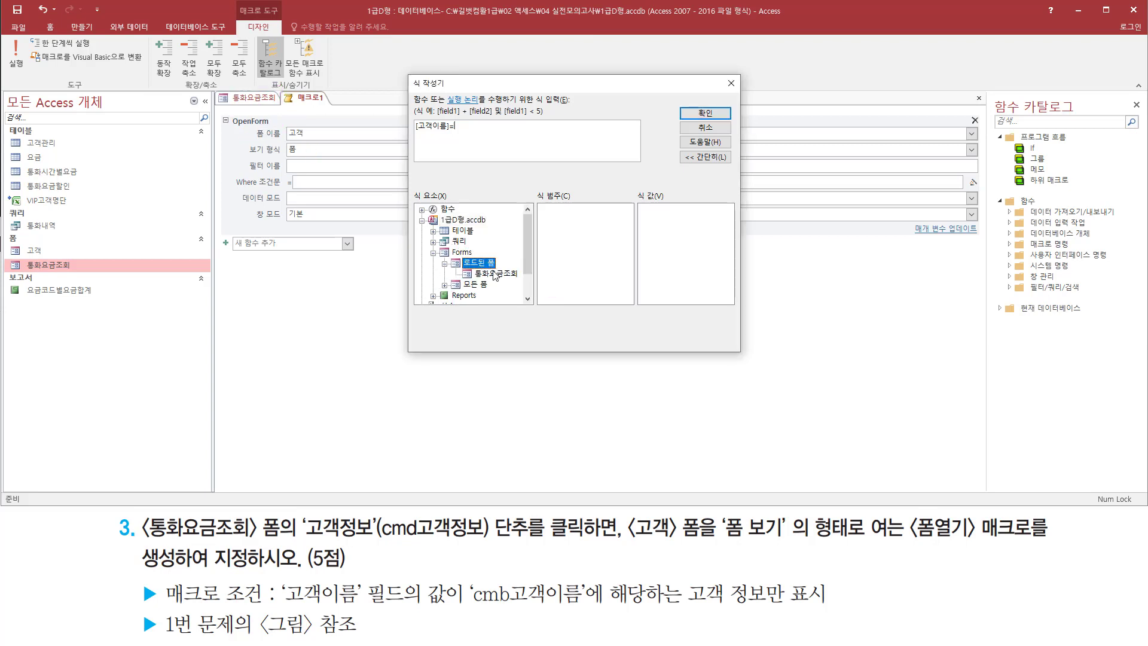
left_click(494, 273)
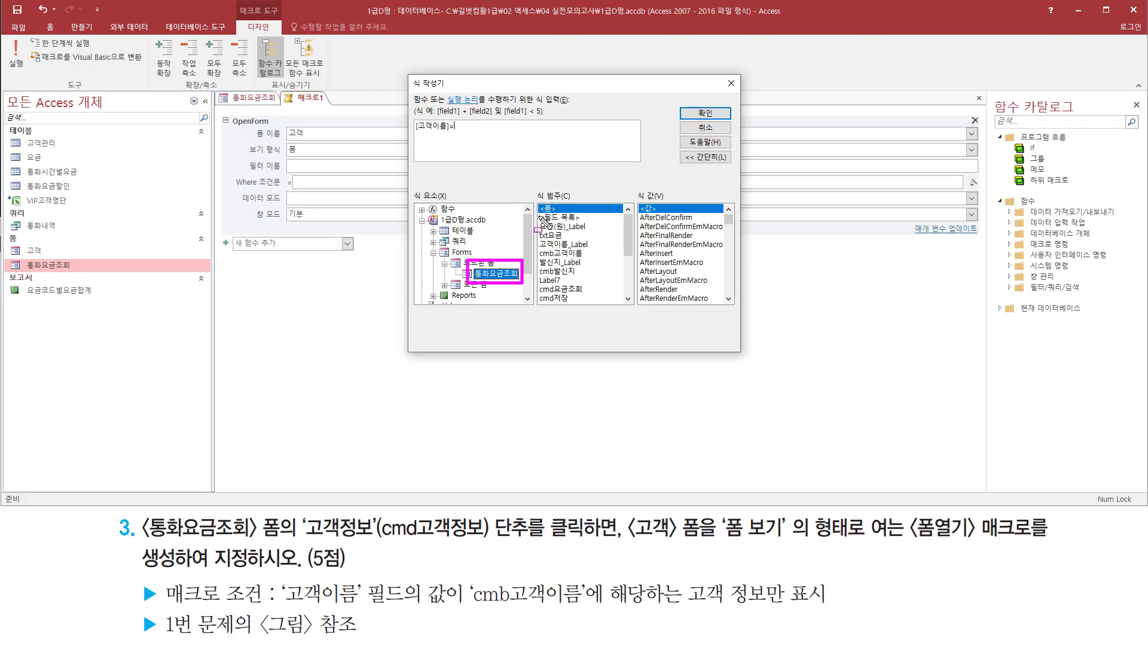
Step: Insert the 통화요금조회 form's cmb고객이름 control after the equals sign in the expression
left_click_drag(534, 205, 606, 312)
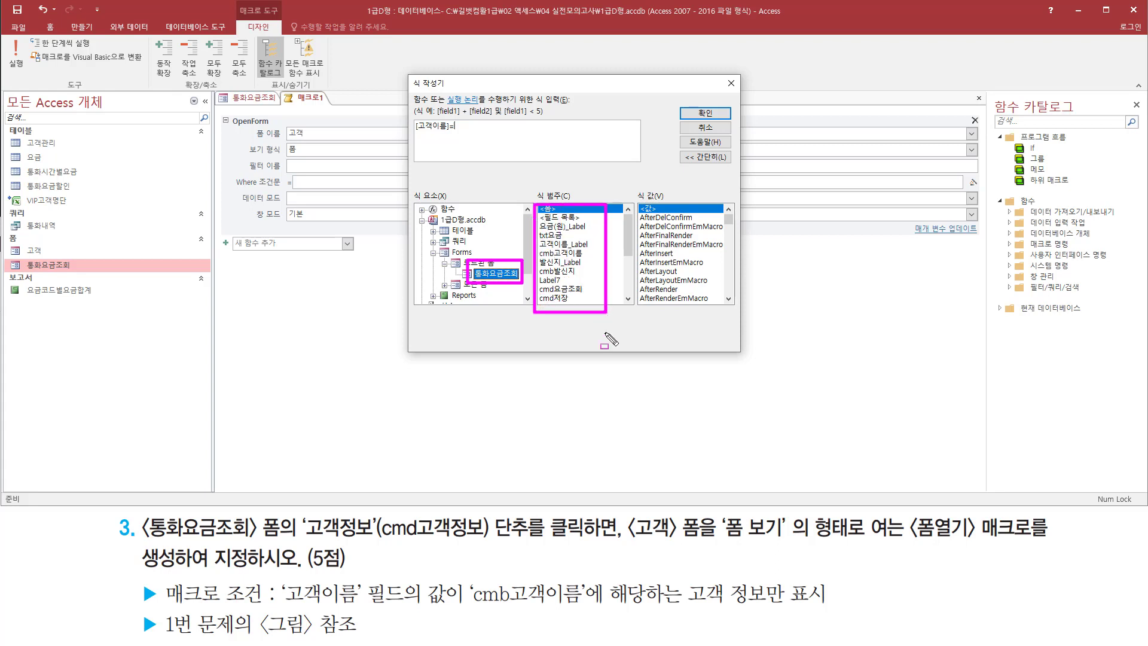
left_click_drag(468, 608, 578, 606)
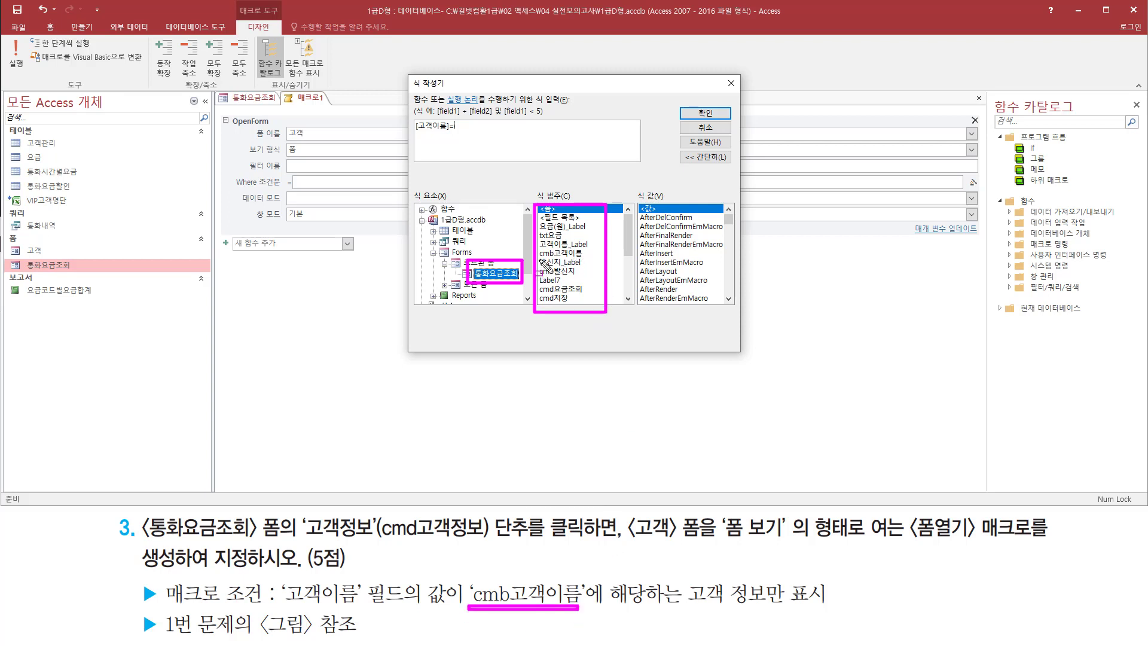
left_click_drag(537, 260, 589, 261)
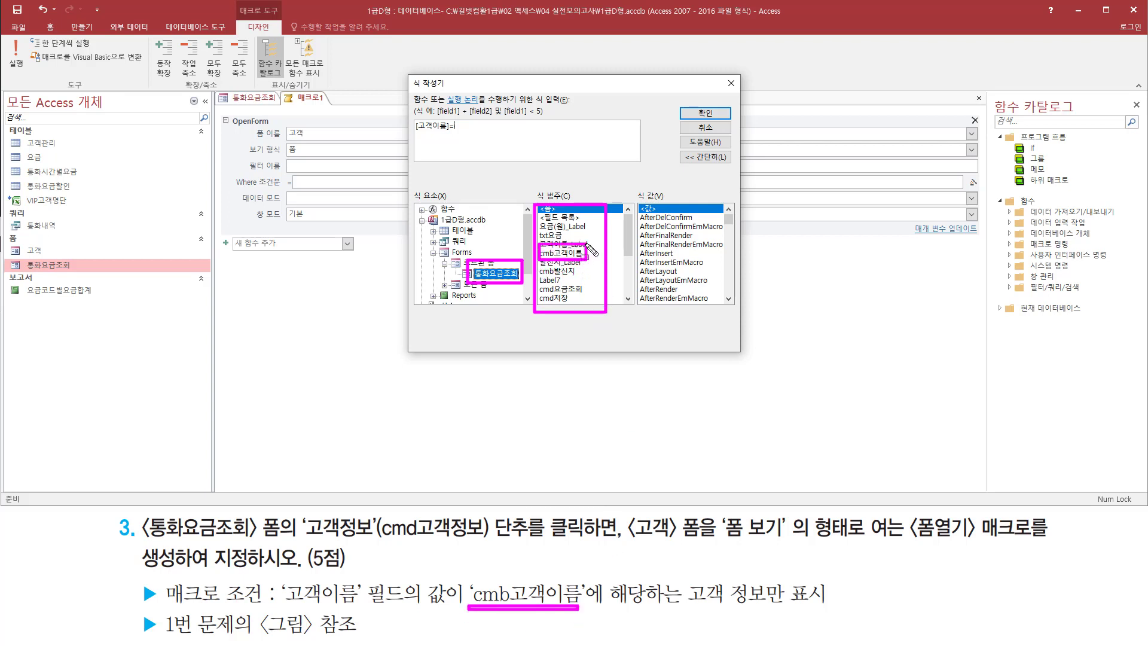
key("Escape")
left_click(577, 254)
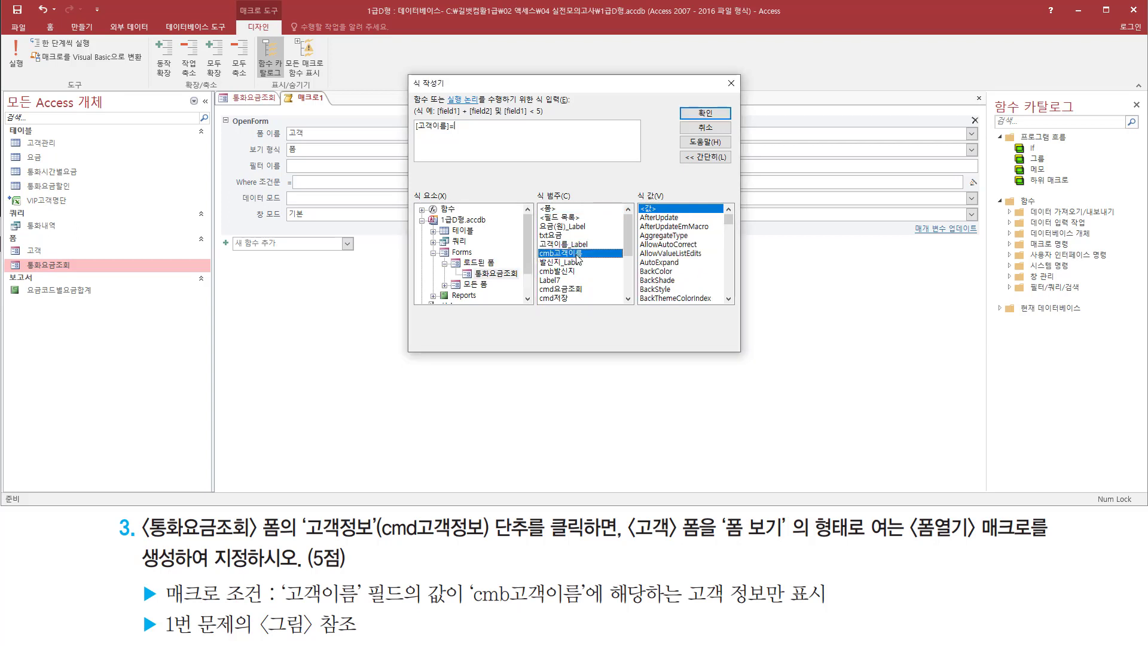
double_click(578, 253)
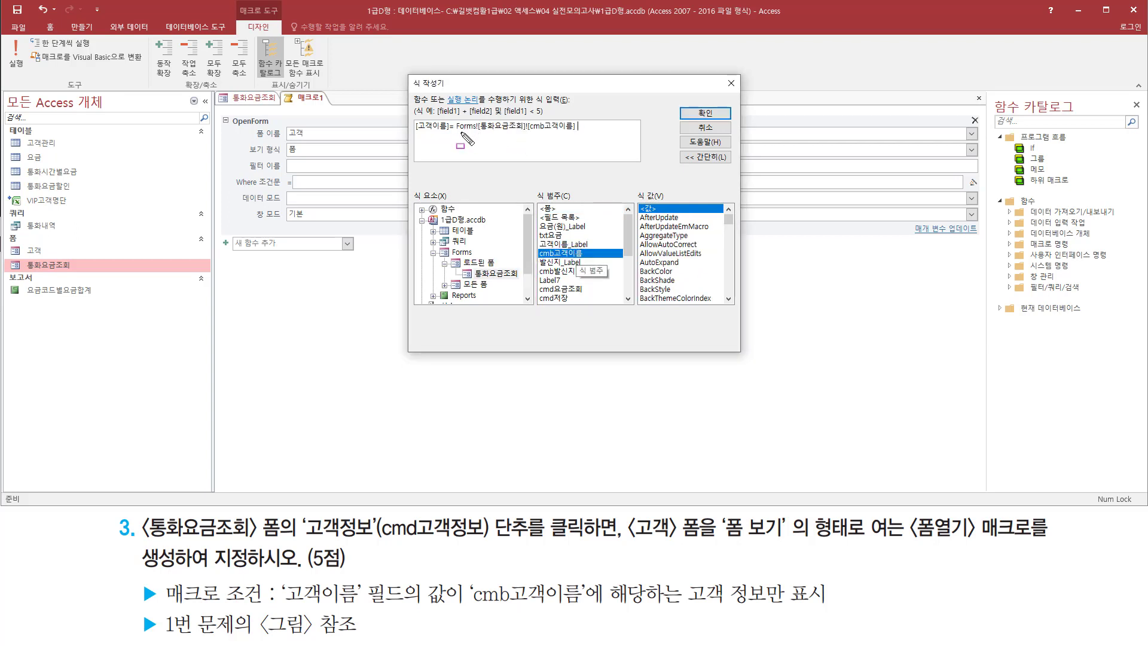
Step: Apply [고객이름]= Forms![통화요금조회]![cmb고객이름] as the OpenForm action's Where condition
left_click_drag(456, 131, 574, 134)
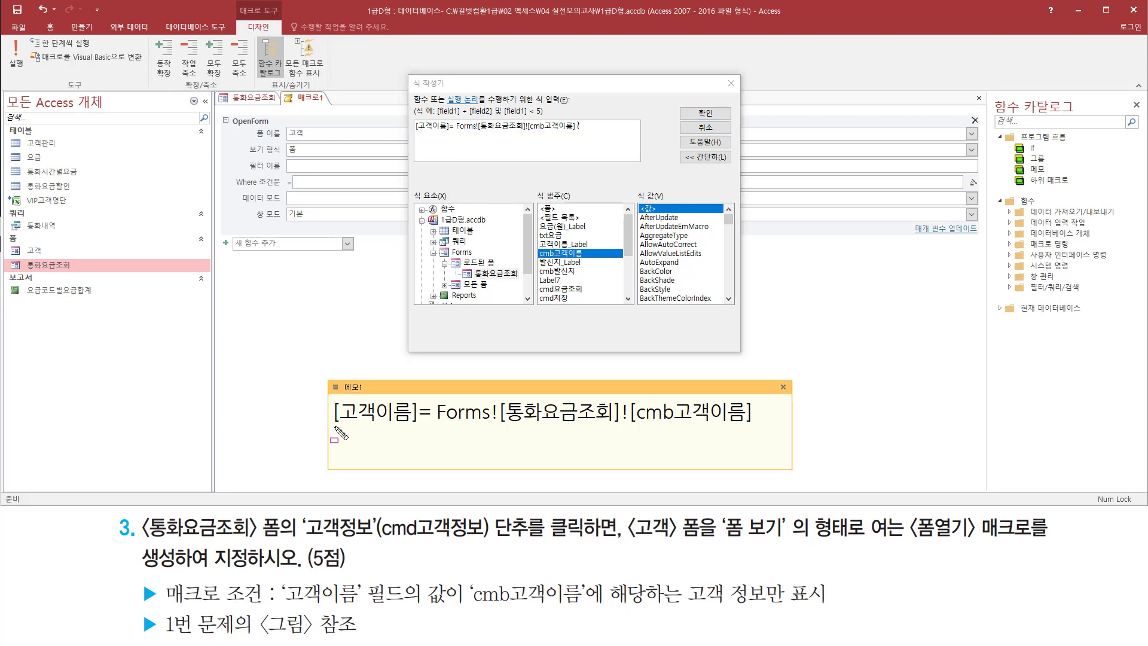
left_click_drag(332, 425, 420, 427)
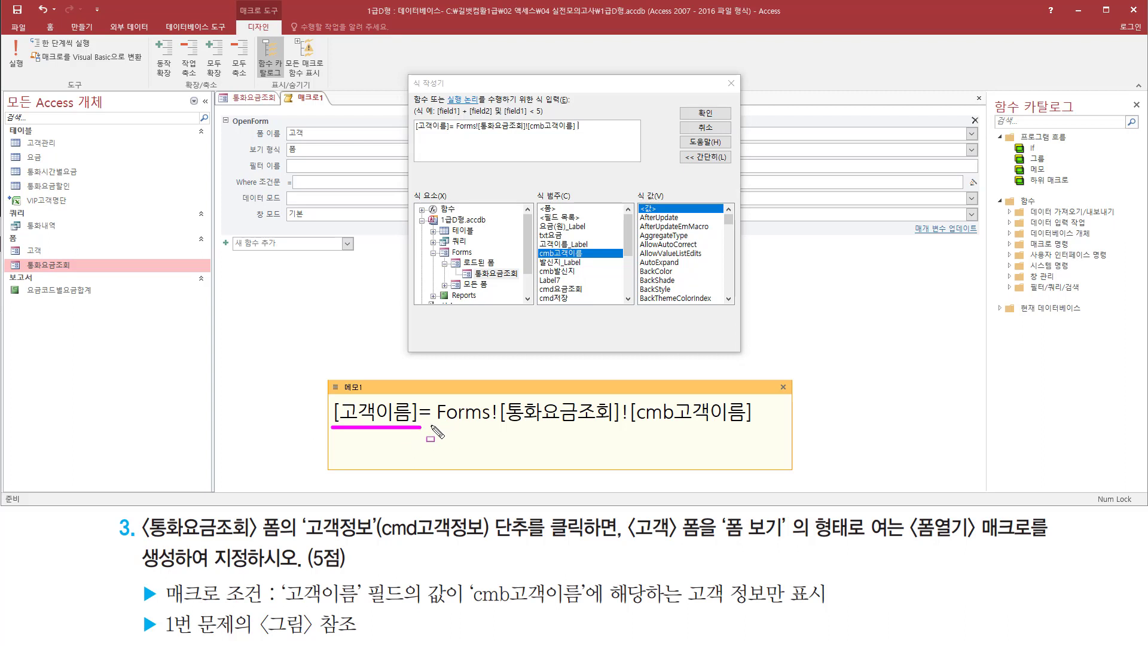
left_click_drag(431, 426, 755, 431)
left_click_drag(418, 395, 436, 427)
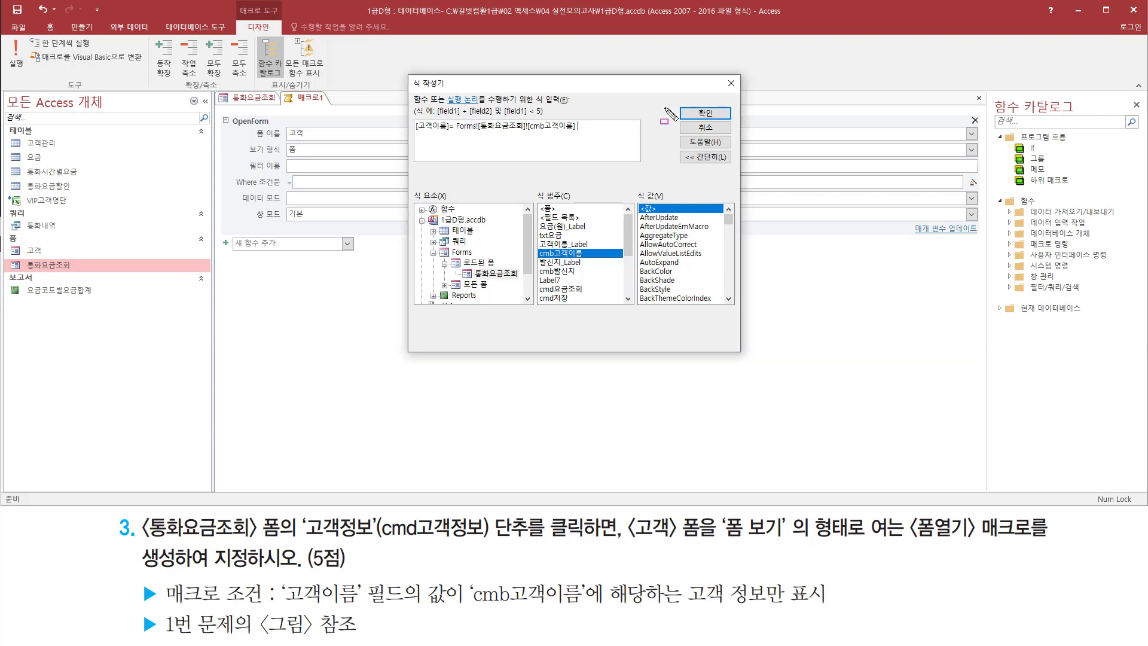
left_click_drag(685, 103, 727, 121)
key("Escape")
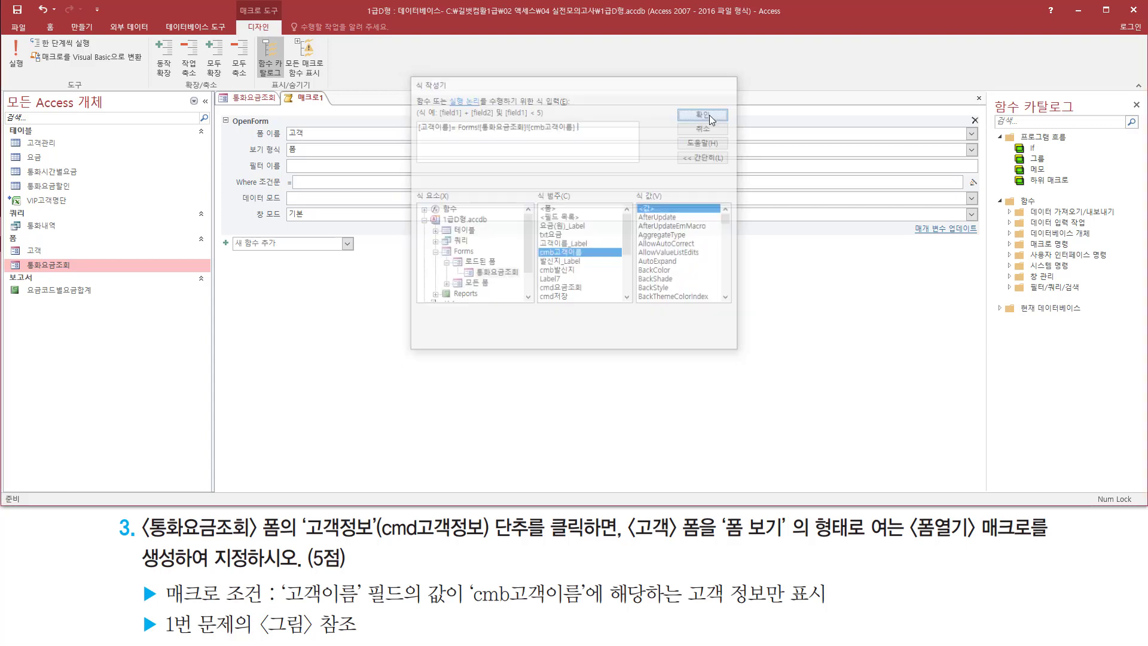
left_click(705, 113)
left_click_drag(229, 170, 482, 193)
key("Escape")
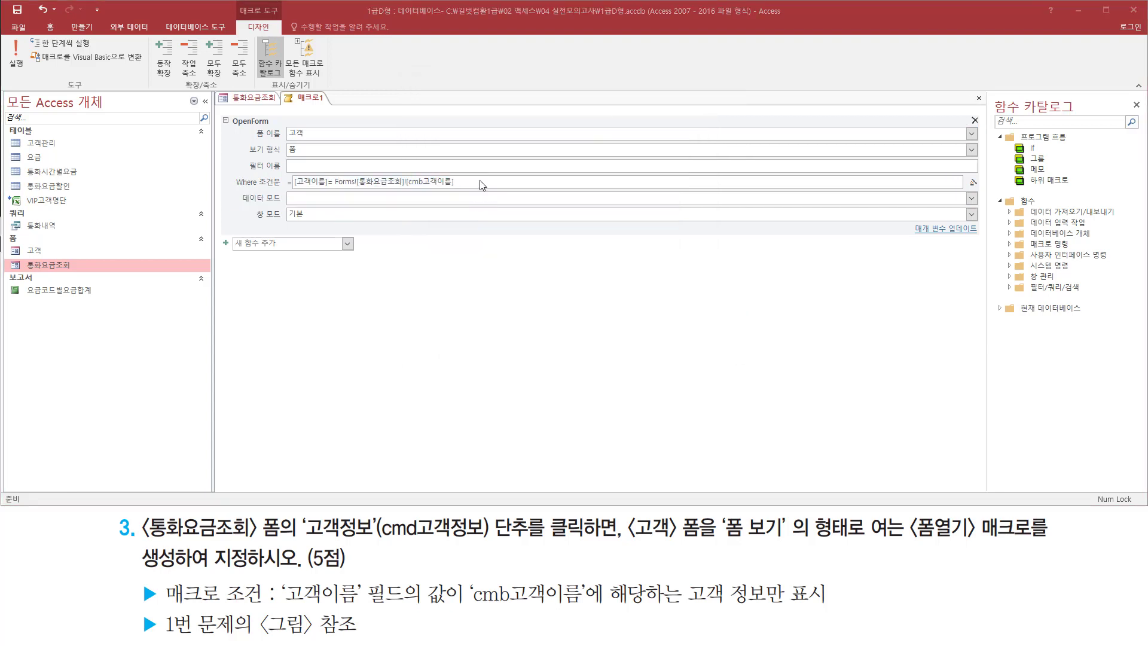
Step: Close the new OpenForm macro and agree to save its design changes
left_click(480, 178)
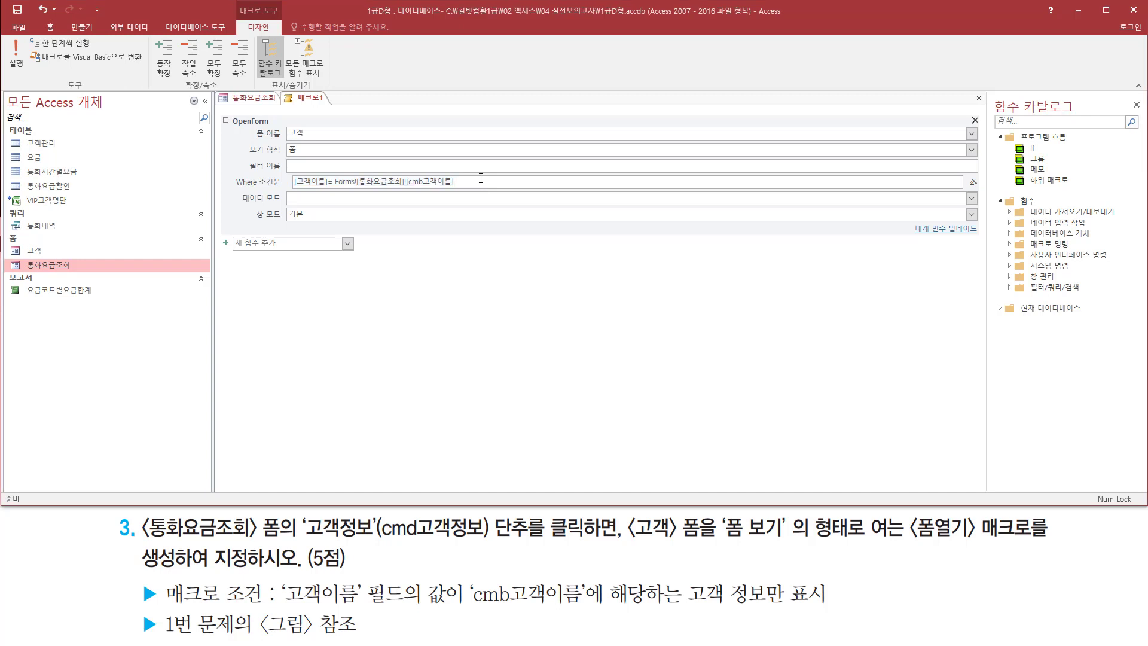
key("ctrl+shift+d")
left_click_drag(966, 91, 986, 110)
key("Escape")
left_click(979, 98)
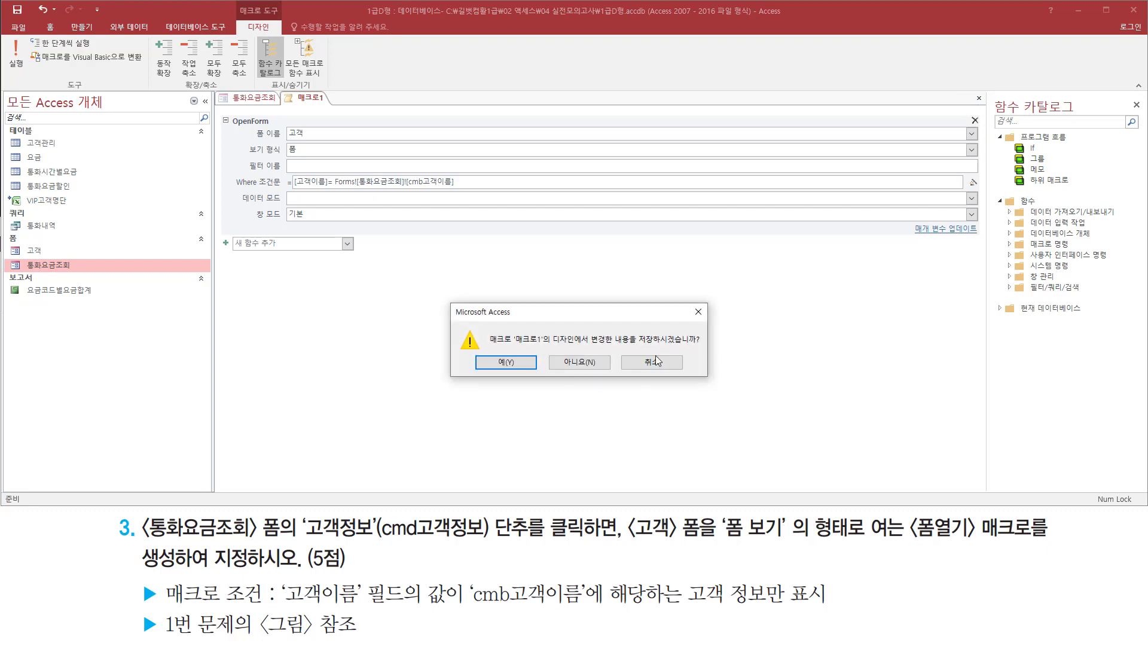
left_click_drag(632, 345, 701, 345)
left_click_drag(478, 352, 534, 378)
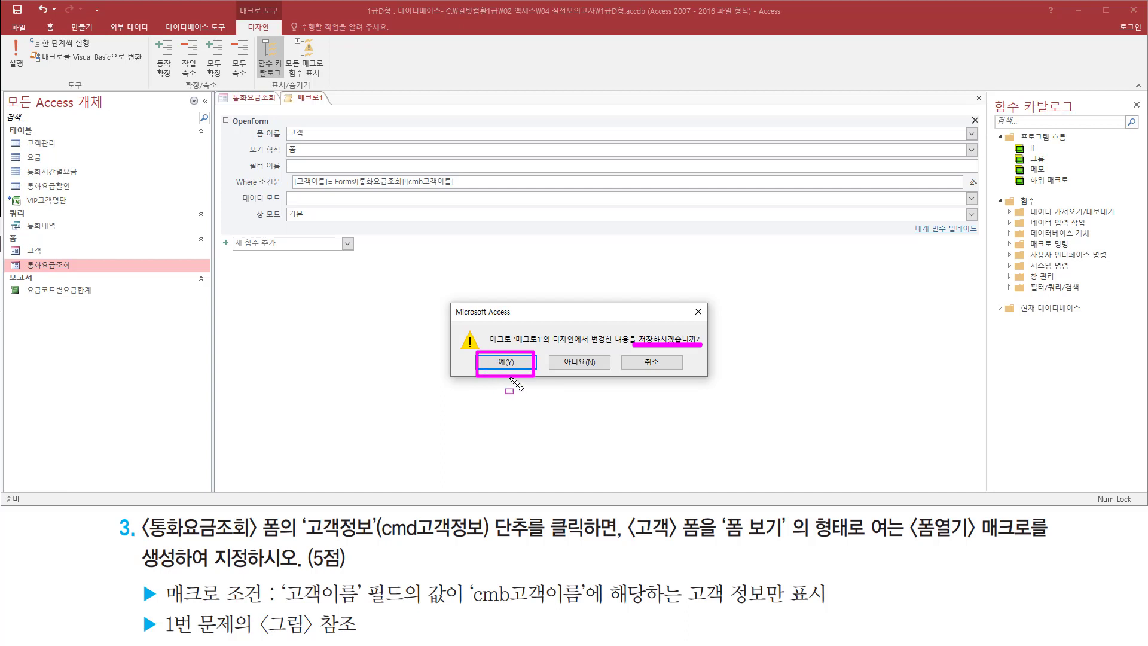
key("Escape")
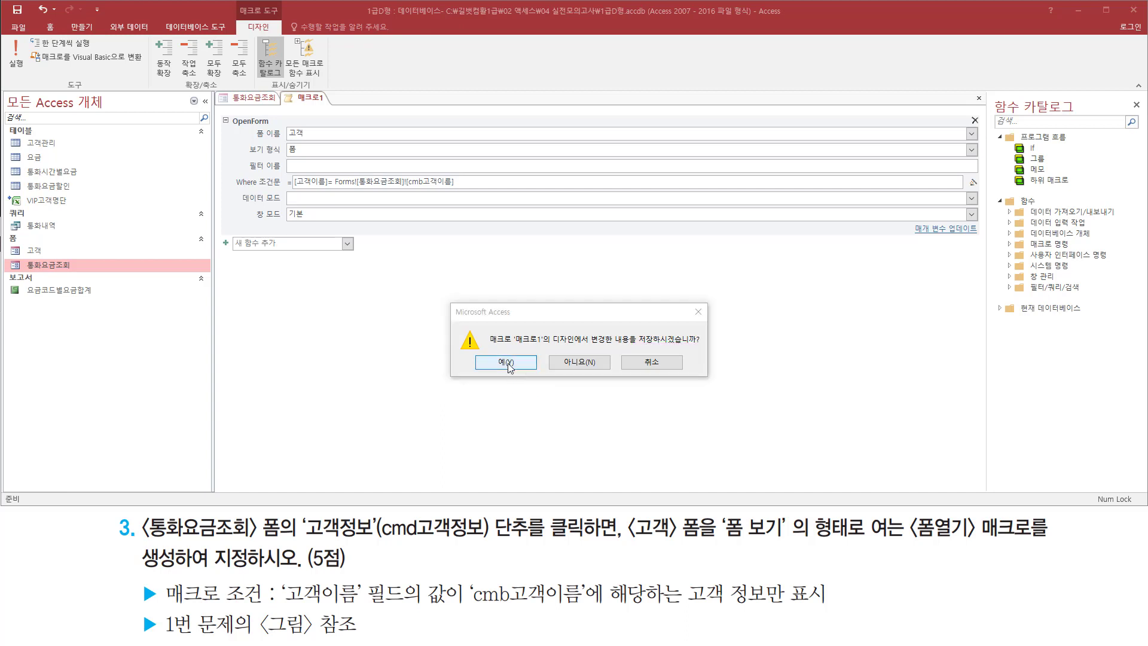
left_click(506, 363)
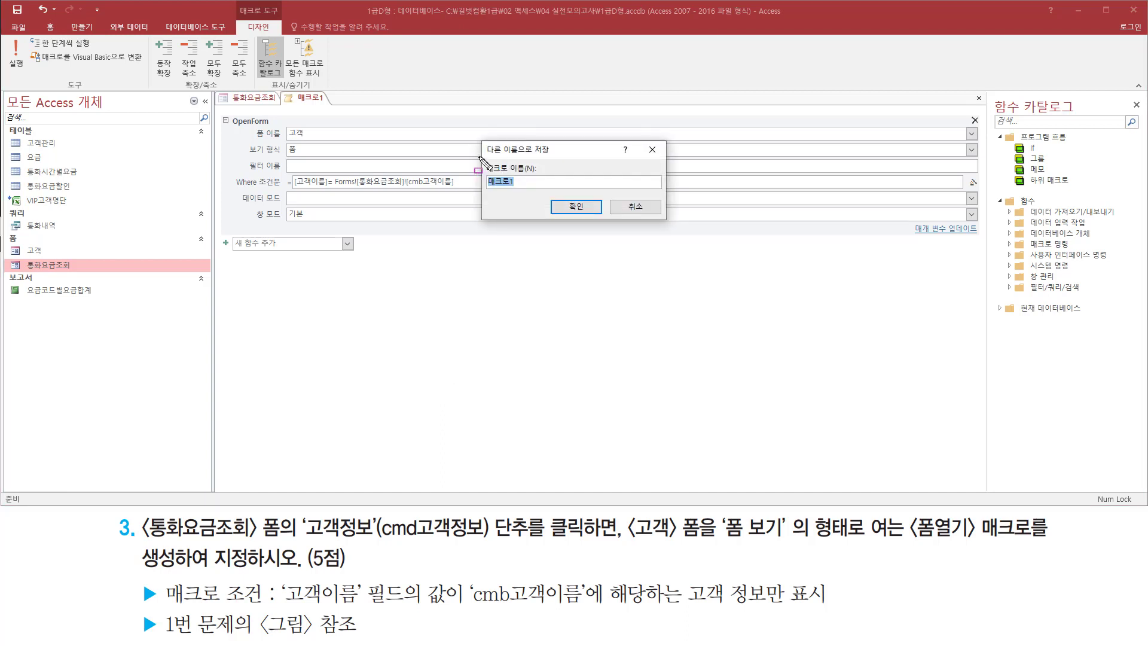
Step: Save the macro under the name 폼열기
left_click_drag(478, 157, 539, 193)
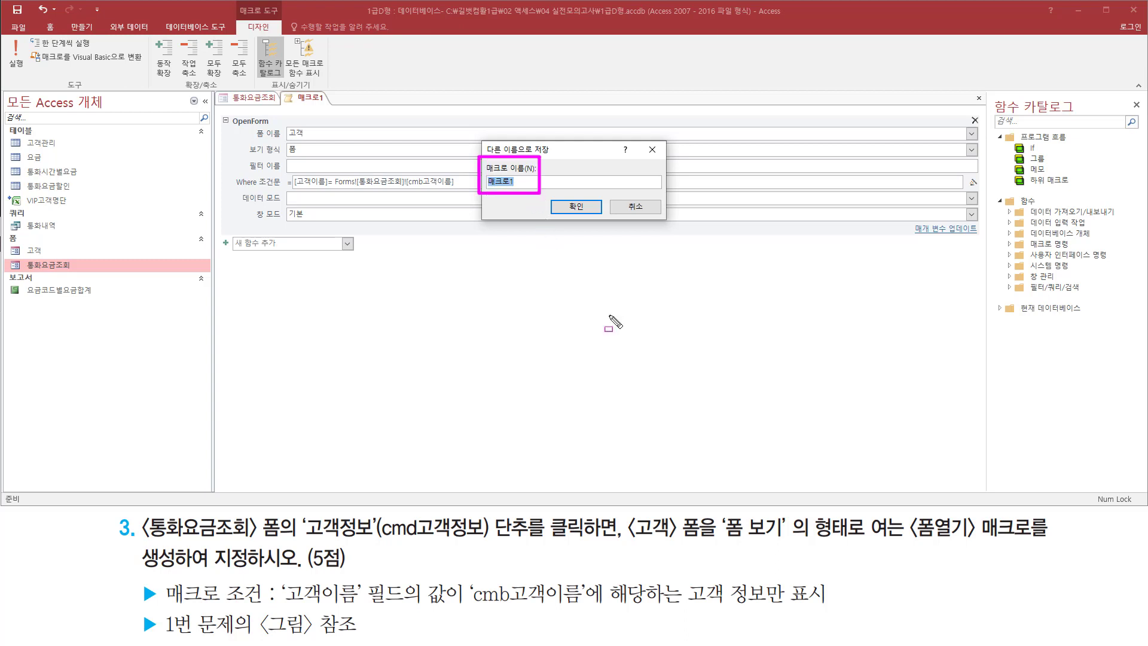
left_click_drag(906, 543, 1030, 543)
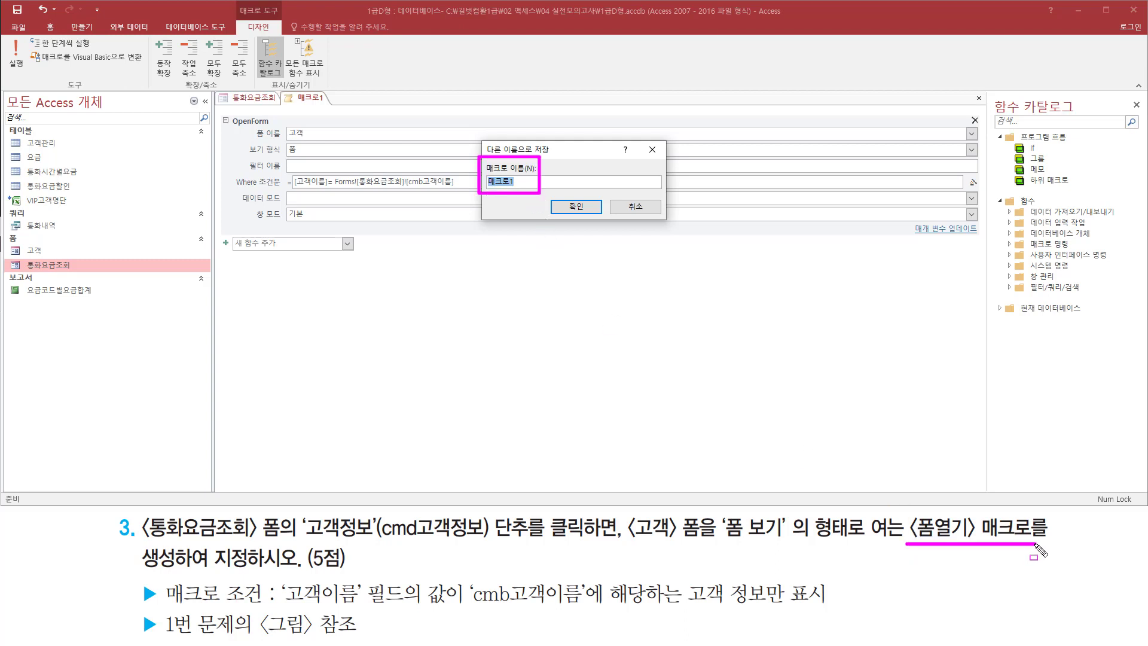
key("Escape")
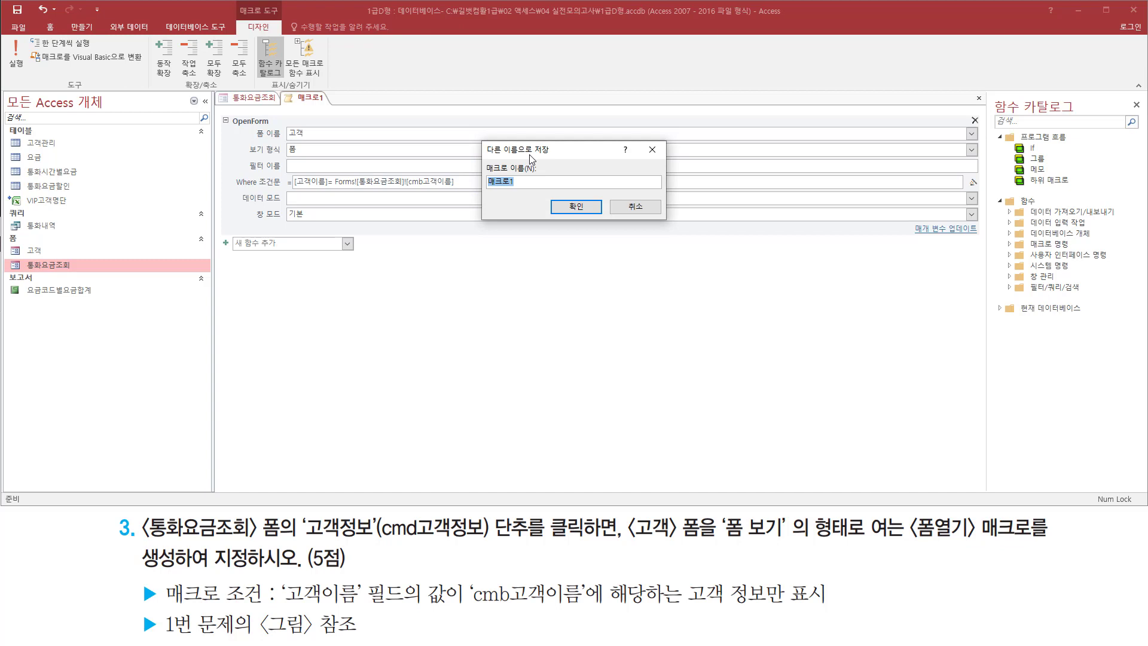
type("폼열기")
left_click_drag(558, 196, 608, 220)
key("Escape")
left_click(576, 206)
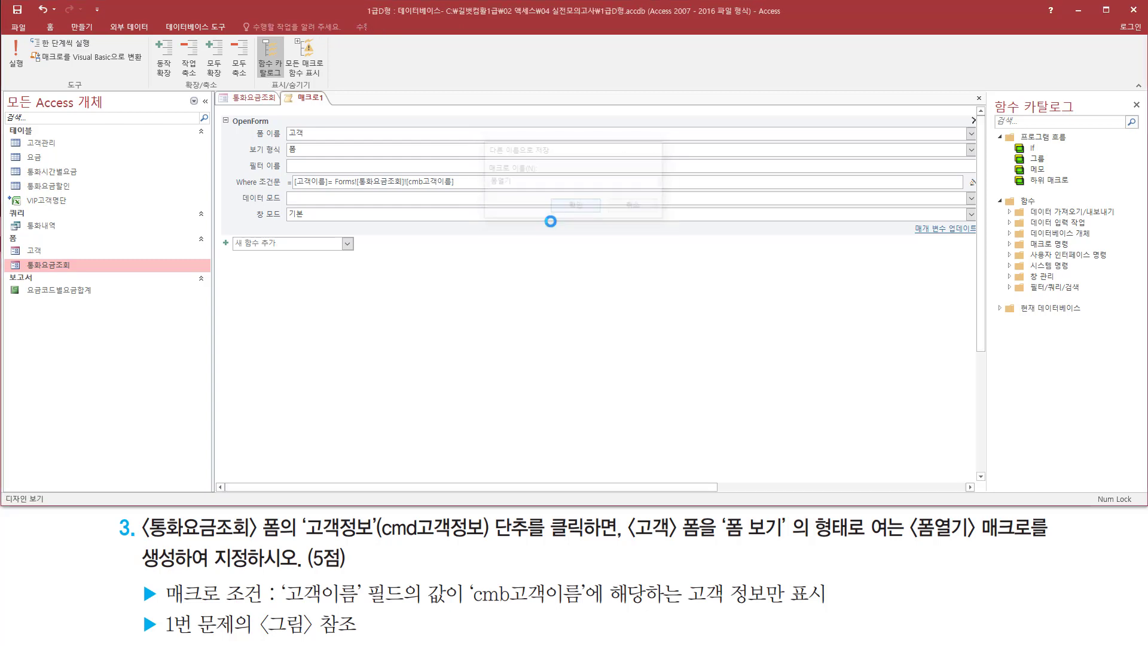
key("ctrl+w")
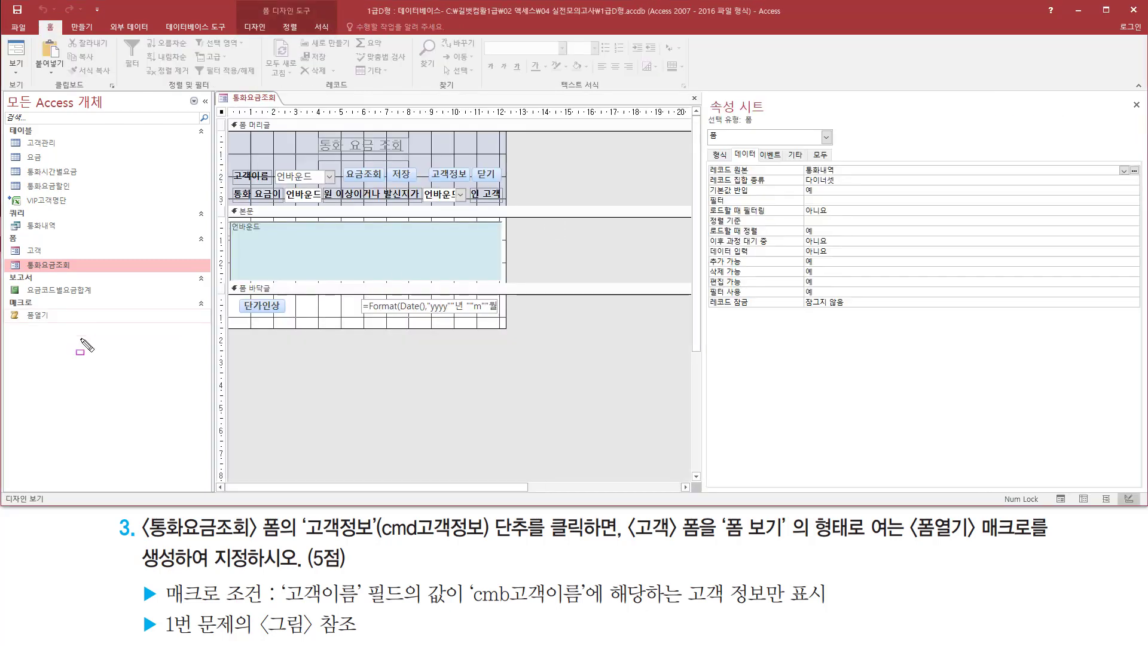
Step: Select the 고객정보 button (cmd고객정보) on the 통화요금조회 form and show its event properties
mouse_move(65, 329)
left_mouse_down()
mouse_move(5, 315)
mouse_move(0, 292)
left_mouse_up()
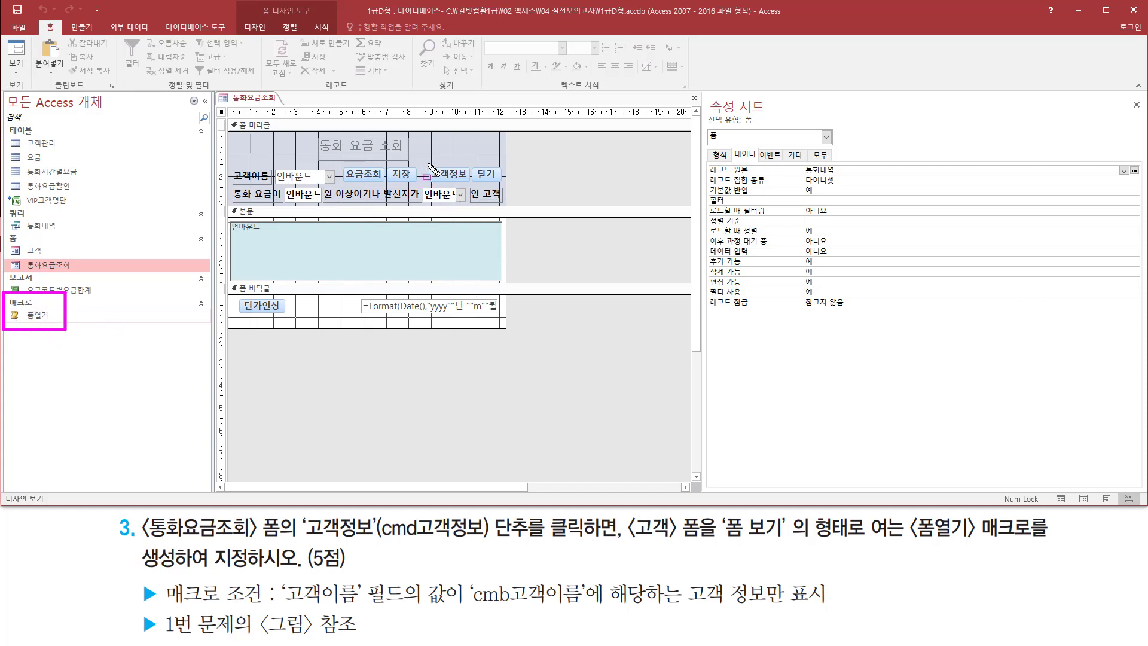
left_click_drag(426, 164, 473, 183)
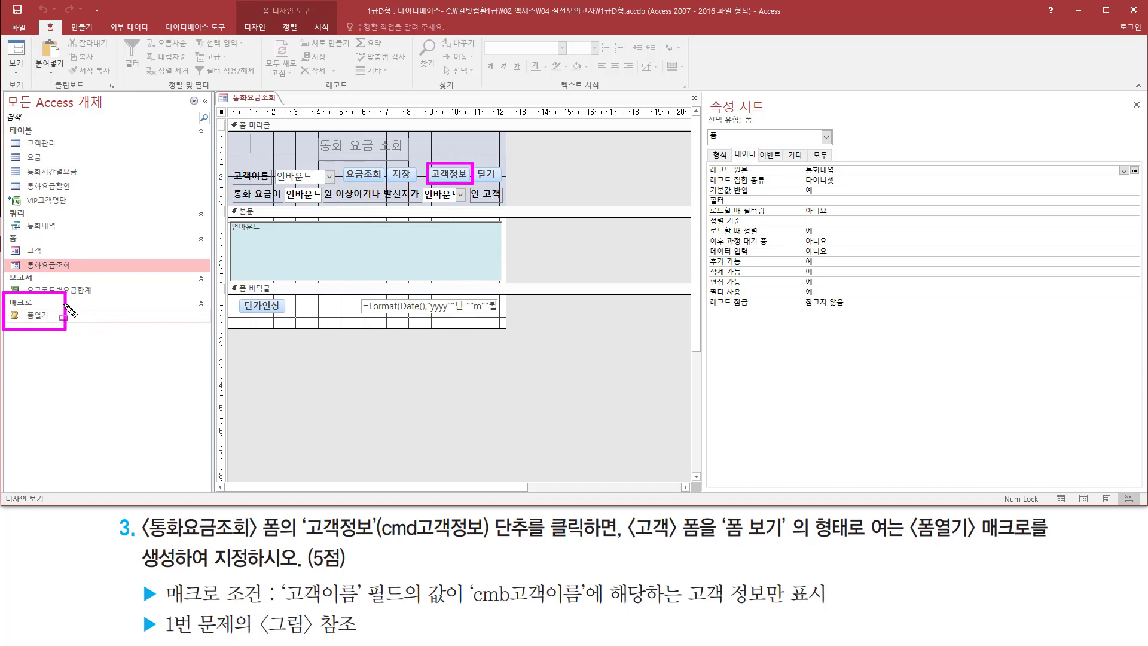
key("Escape")
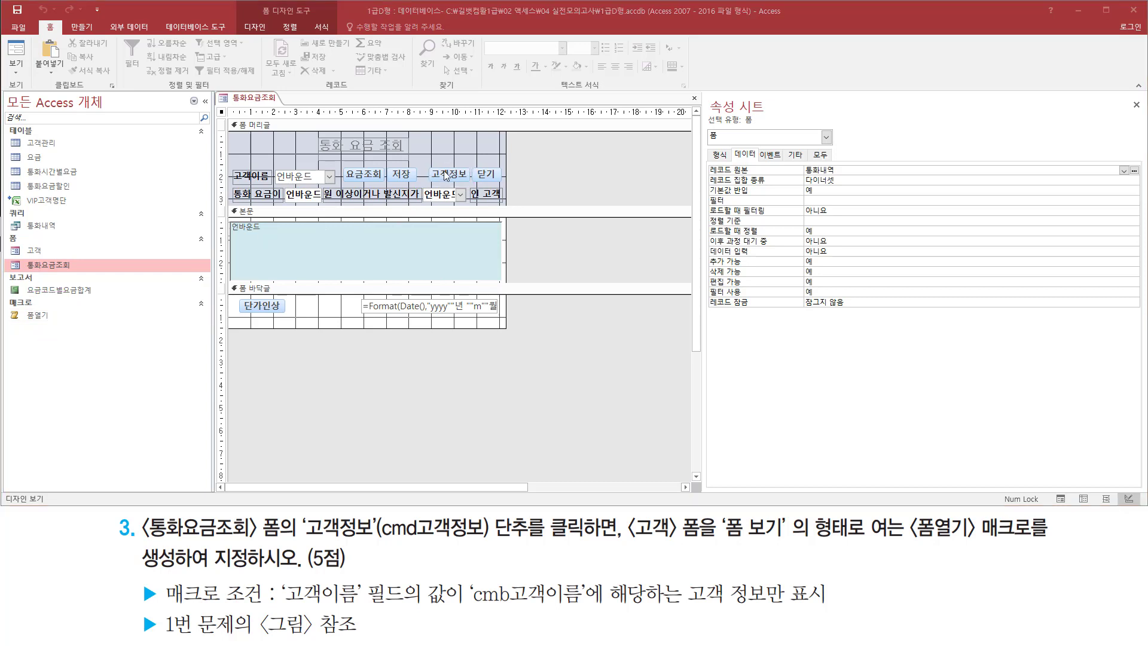
left_click(446, 174)
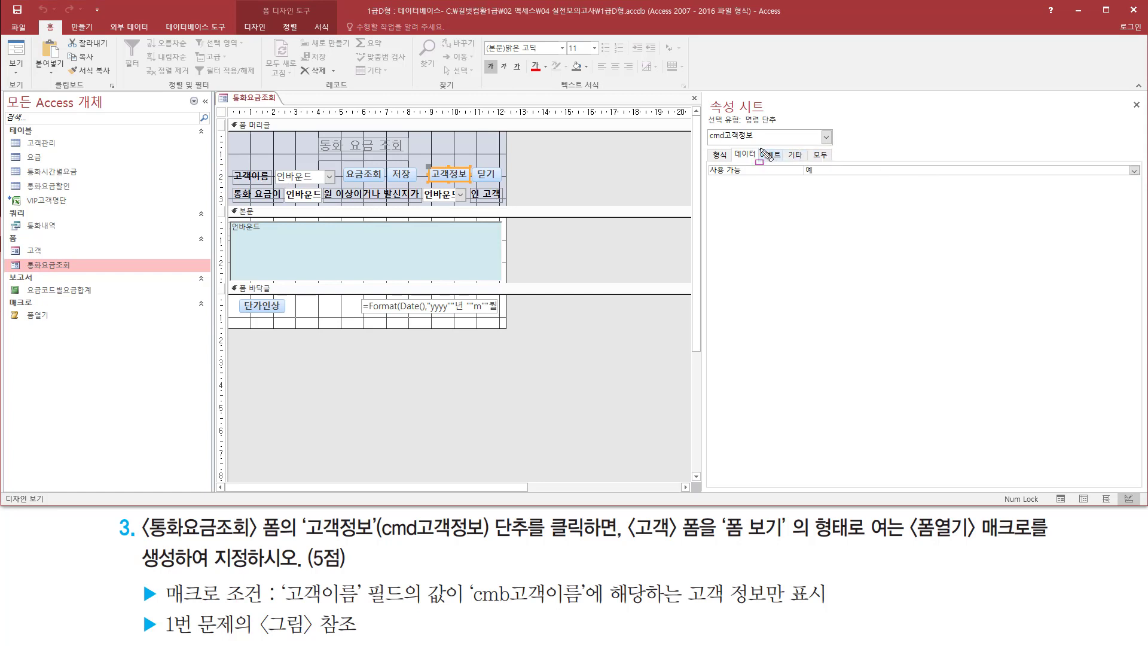
key("ctrl+2")
left_click_drag(757, 148, 782, 162)
key("Escape")
left_click(770, 156)
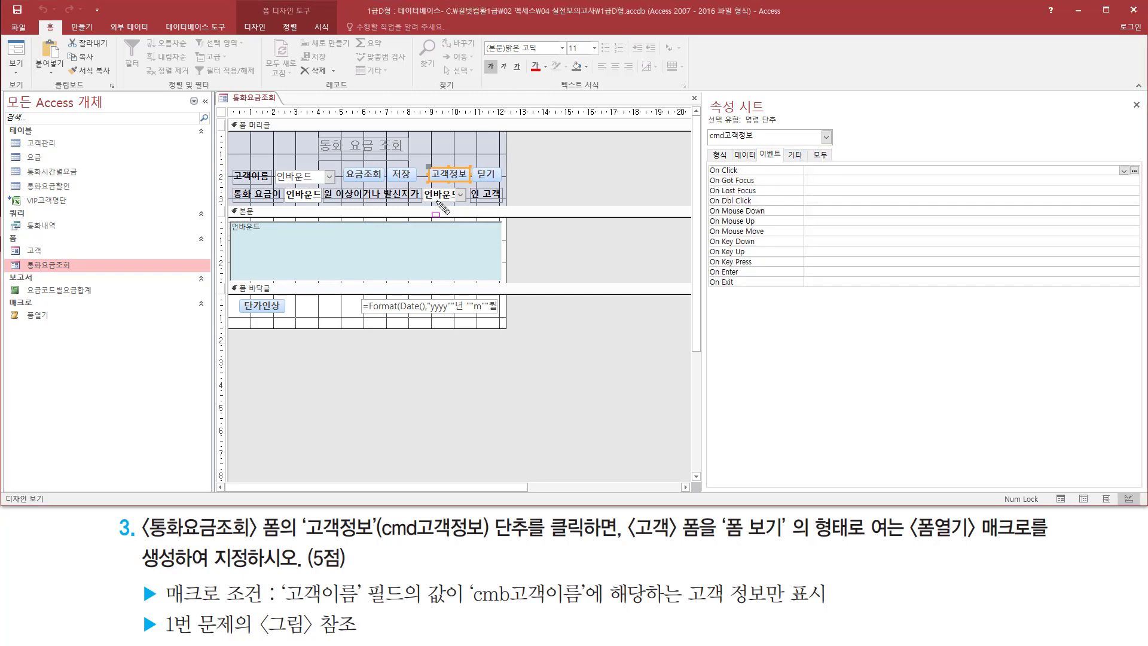
Step: Assign the 폼열기 macro to the cmd고객정보 button's On Click event
key("ctrl+2")
mouse_move(705, 178)
left_mouse_down()
mouse_move(768, 178)
mouse_move(754, 162)
left_mouse_up()
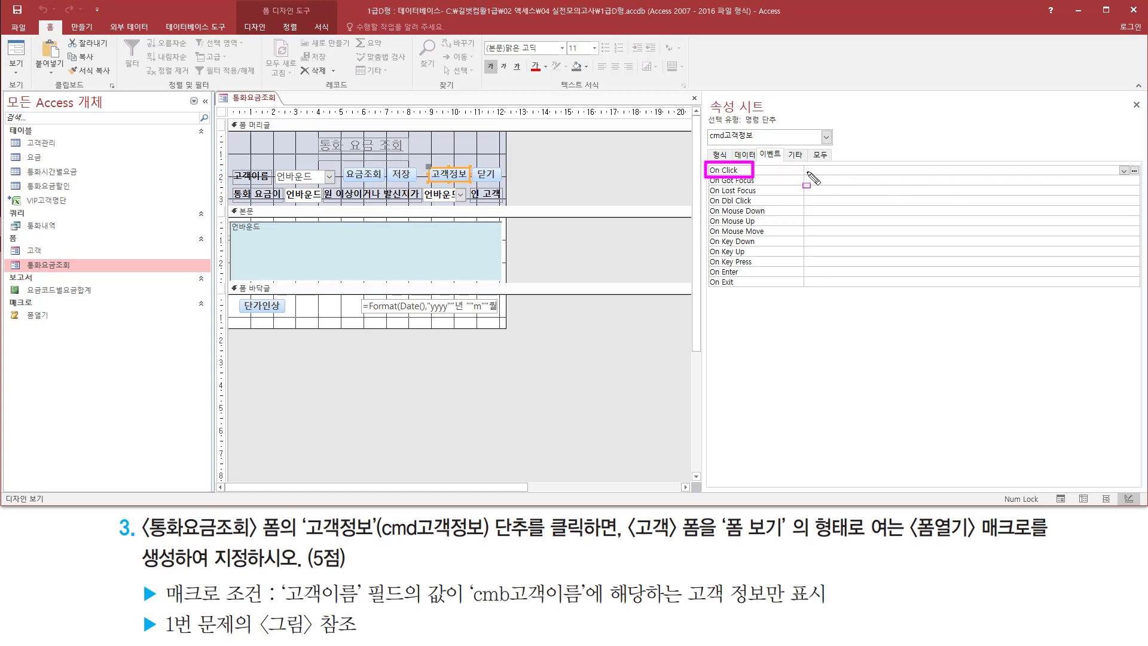
left_click_drag(1116, 154, 1132, 184)
key("Escape")
left_click(1124, 171)
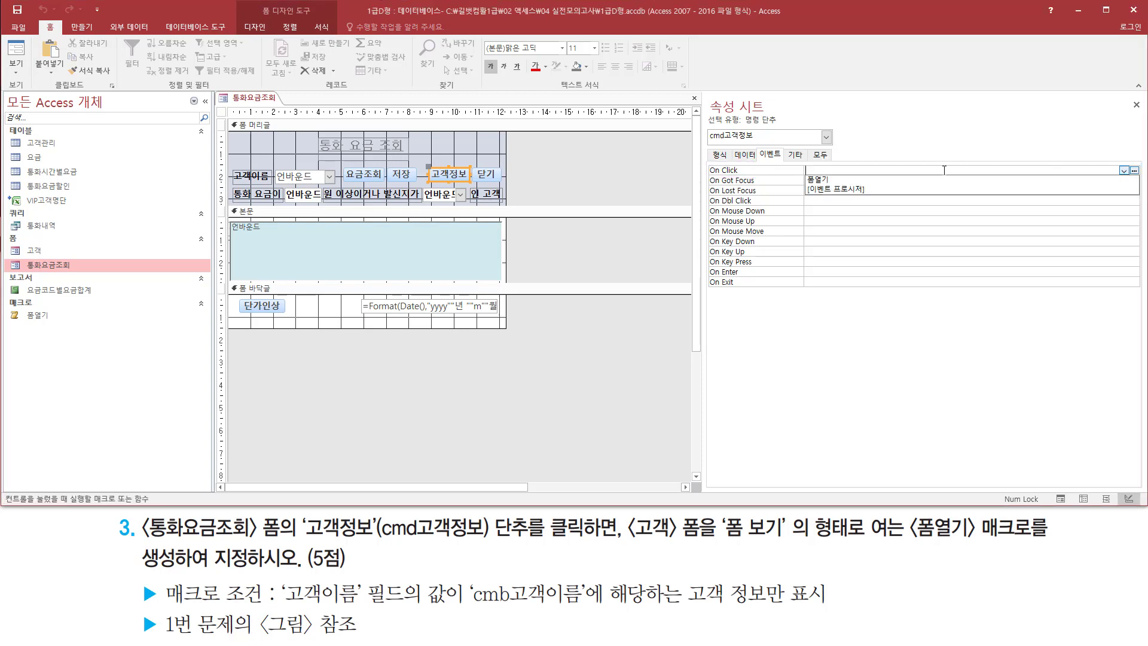
left_click(876, 180)
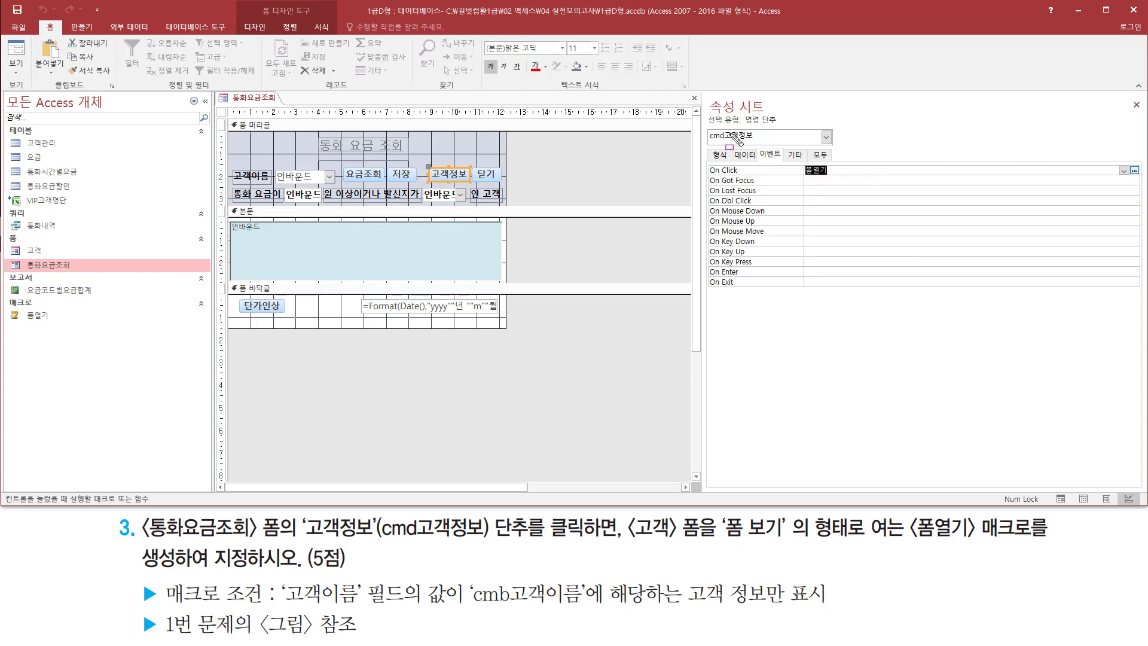
mouse_move(707, 143)
left_mouse_down()
mouse_move(760, 144)
mouse_move(760, 126)
left_mouse_up()
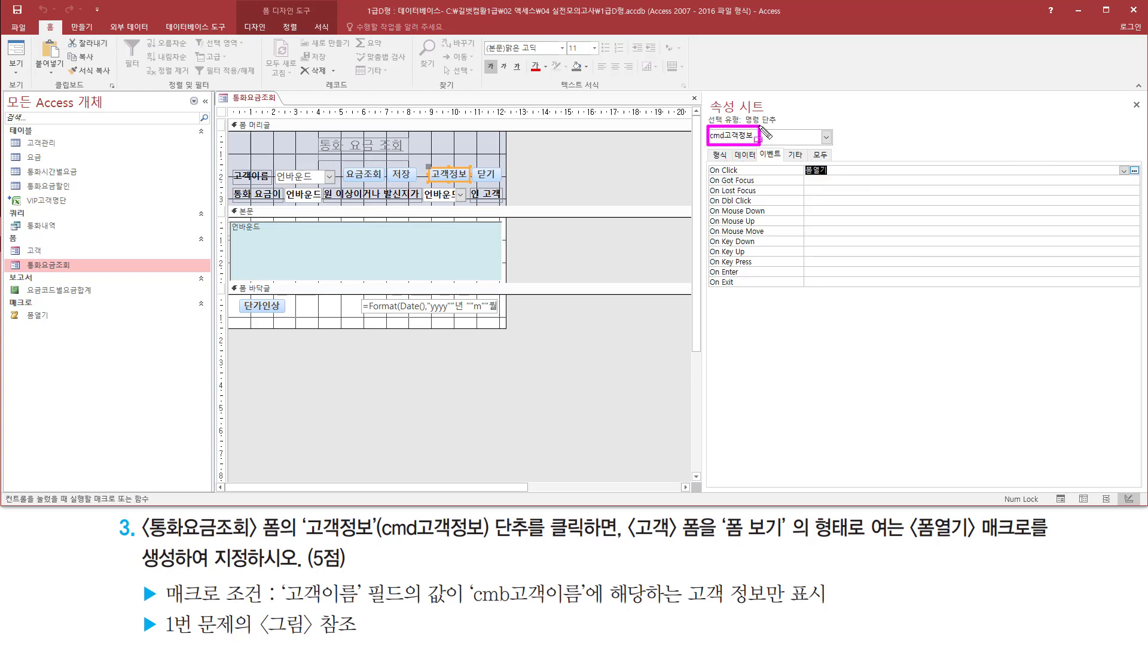
left_click_drag(707, 176, 731, 176)
left_click_drag(801, 160, 837, 178)
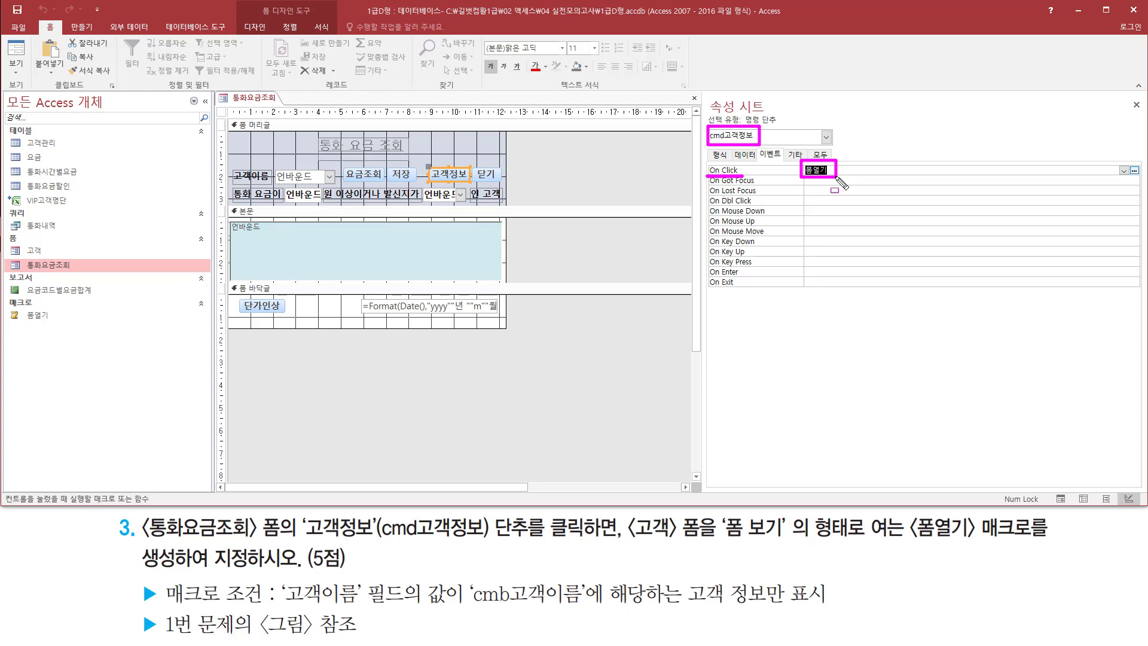
key("Escape")
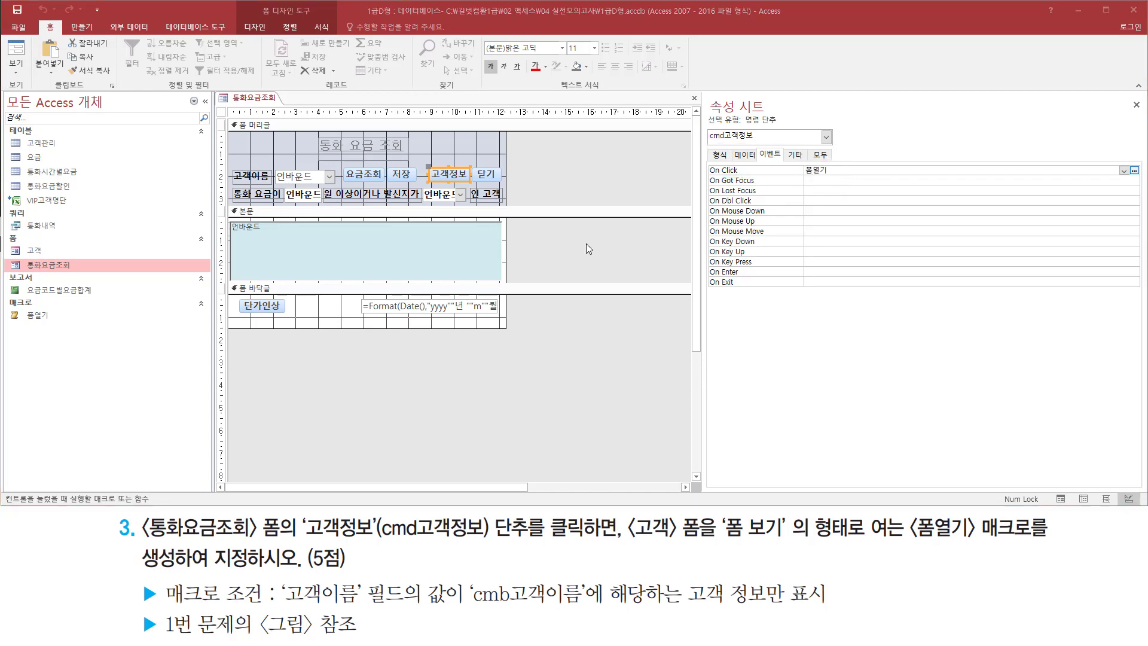
Step: Switch the 통화요금조회 form to form view and choose the second customer in the 고객이름 combo box
left_click(585, 243)
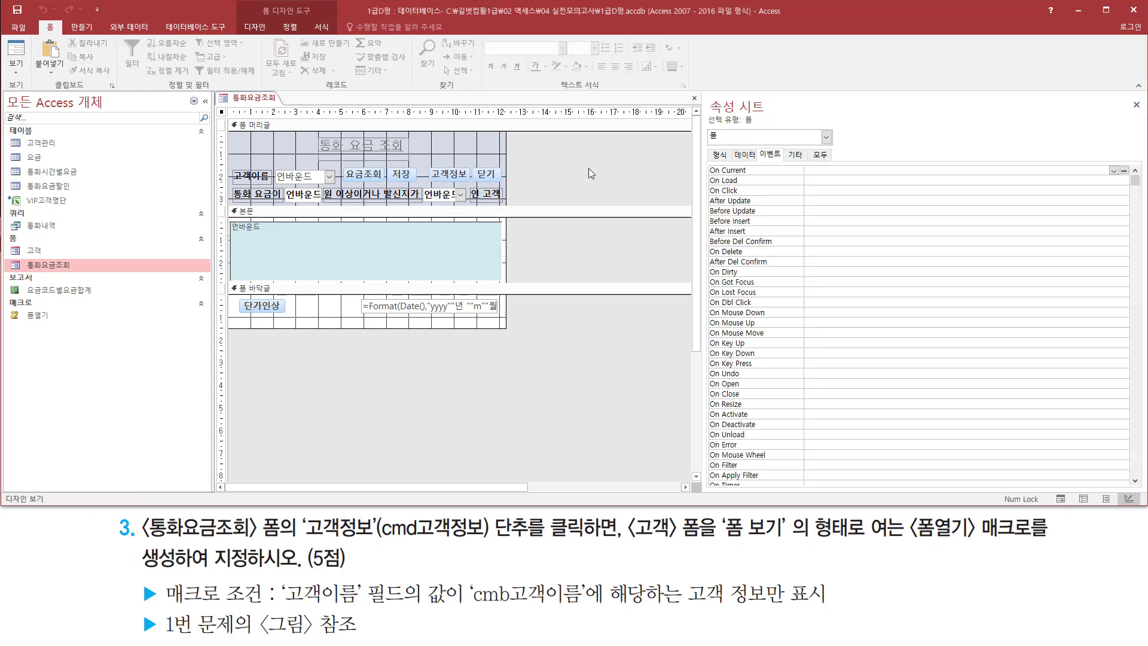
right_click(577, 157)
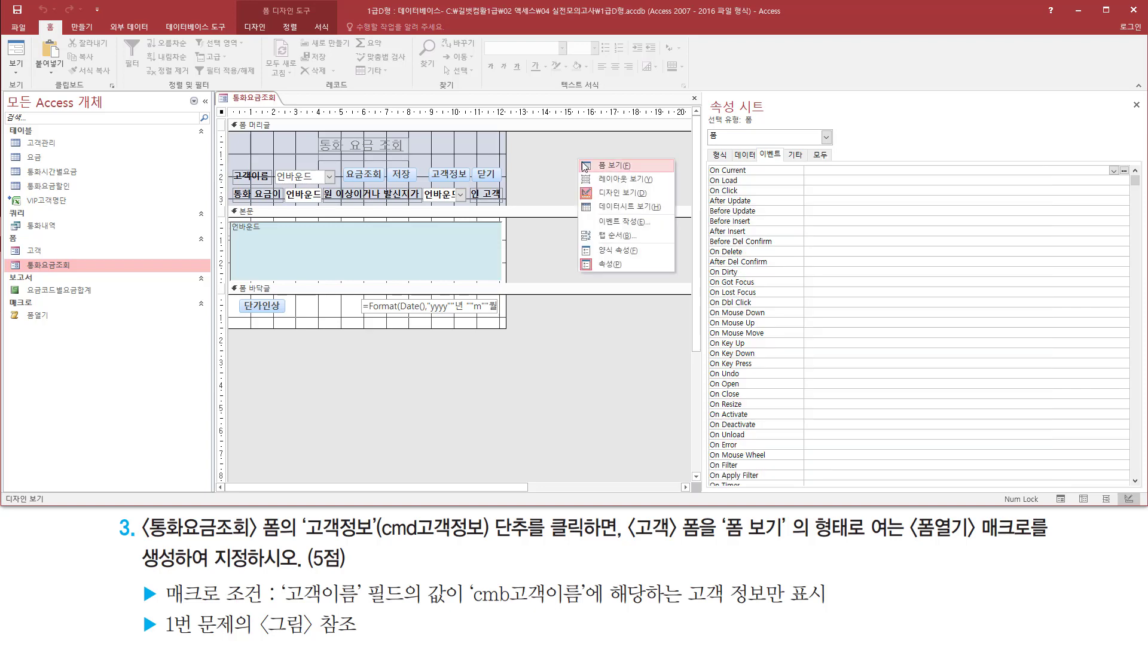
left_click(593, 165)
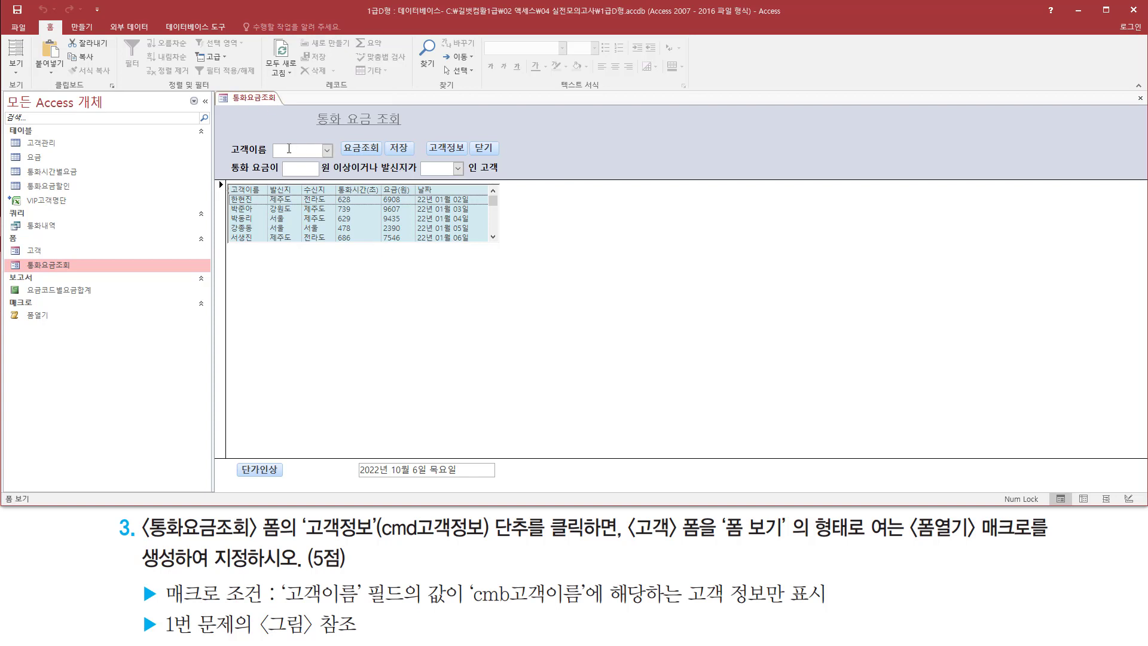
left_click_drag(272, 142, 336, 161)
key("Escape")
left_click(327, 152)
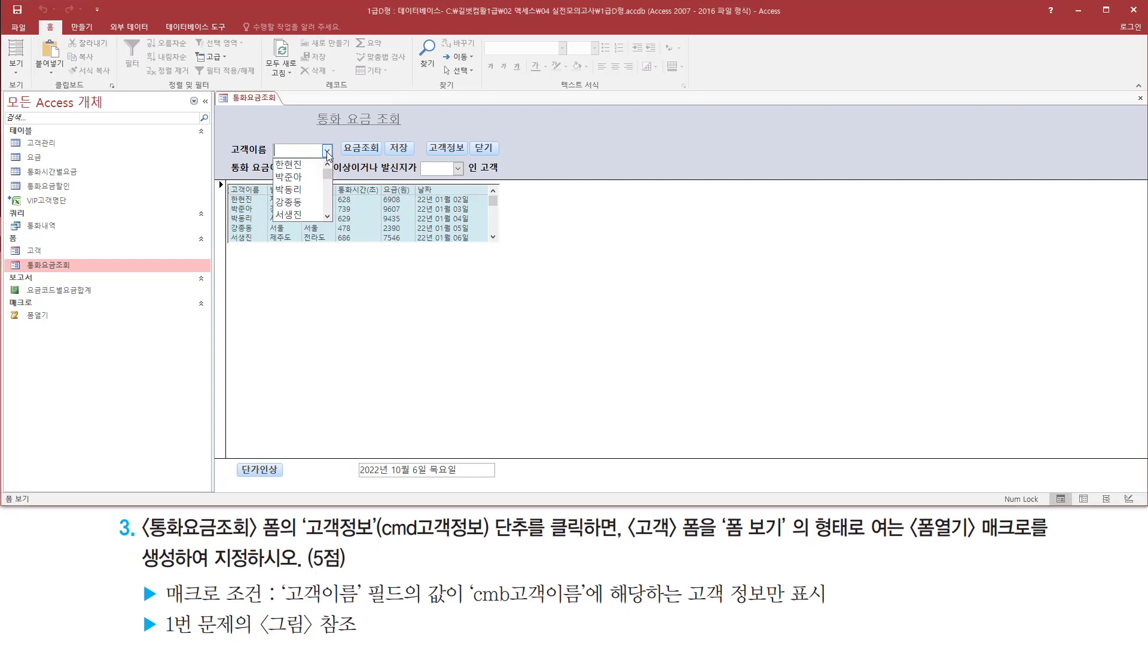
left_click(307, 177)
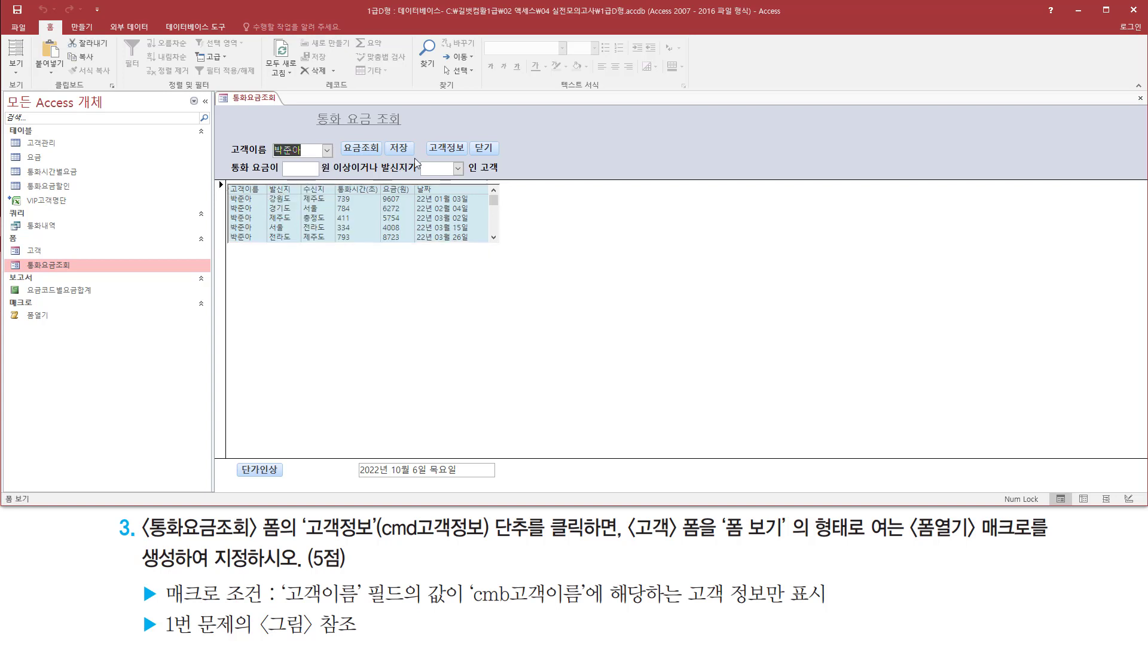
Step: Run the 고객정보 button to open the 고객 form for the chosen customer
left_click_drag(420, 142, 470, 157)
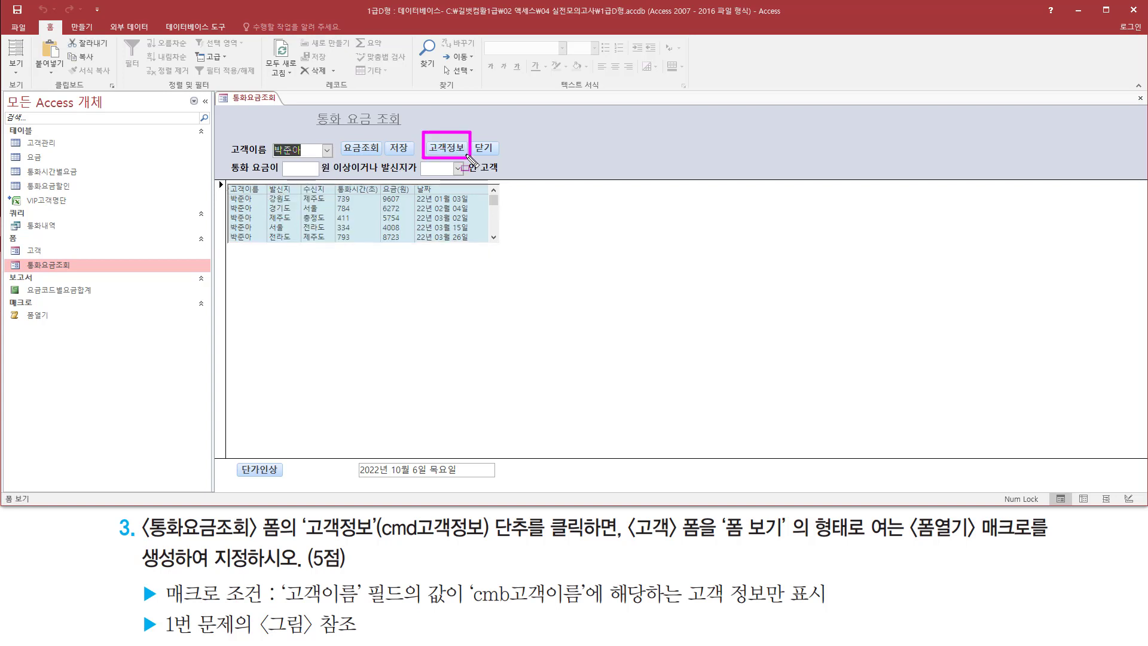
key("Escape")
left_click(442, 149)
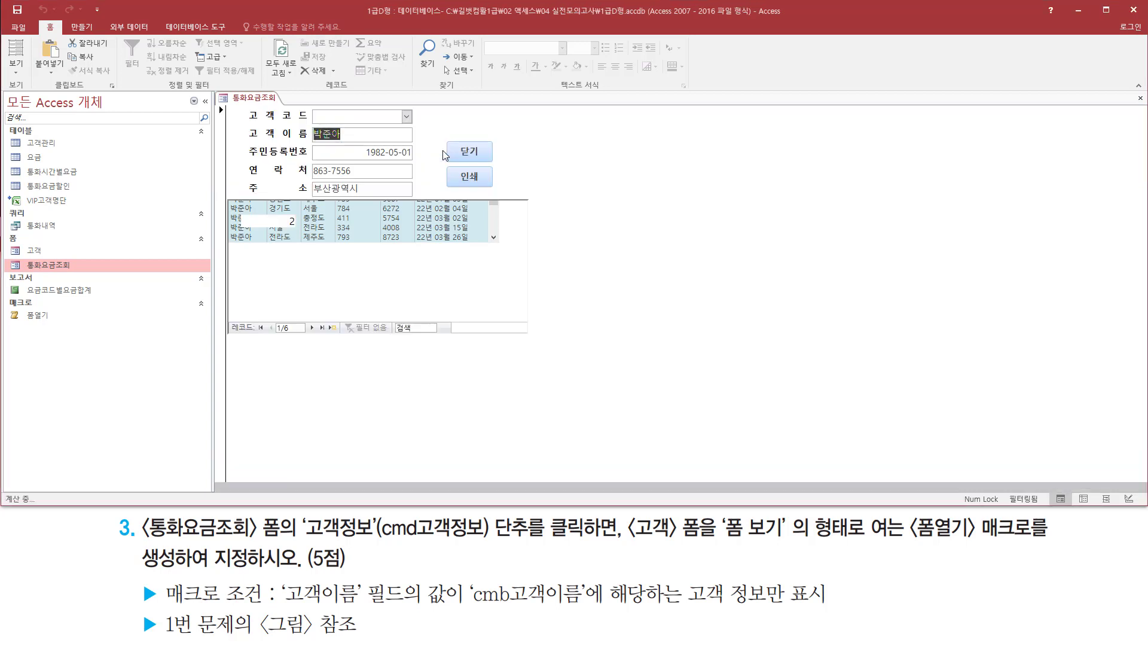
key("ctrl+shift+d")
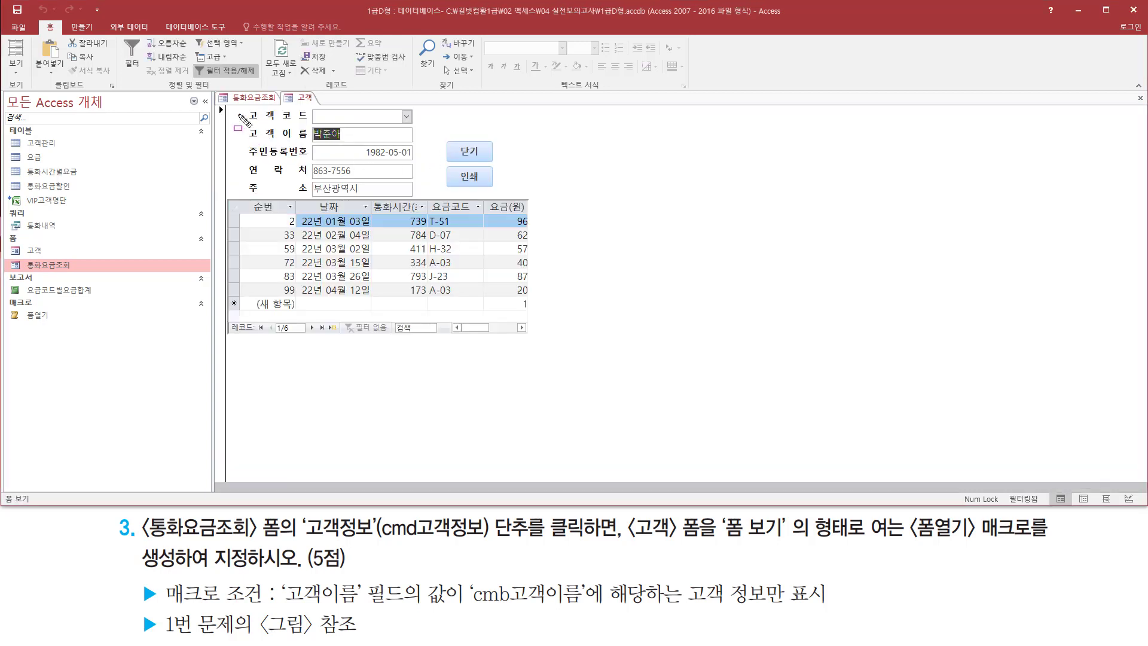
mouse_move(230, 105)
left_mouse_down()
mouse_move(482, 346)
mouse_move(542, 357)
left_mouse_up()
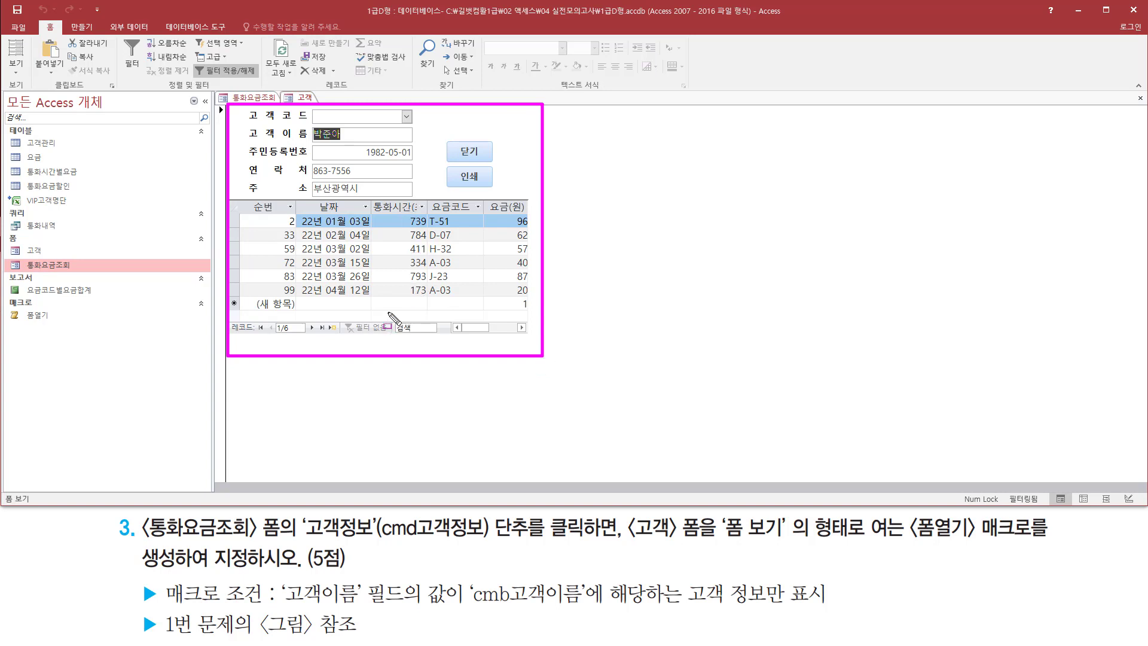
key("Escape")
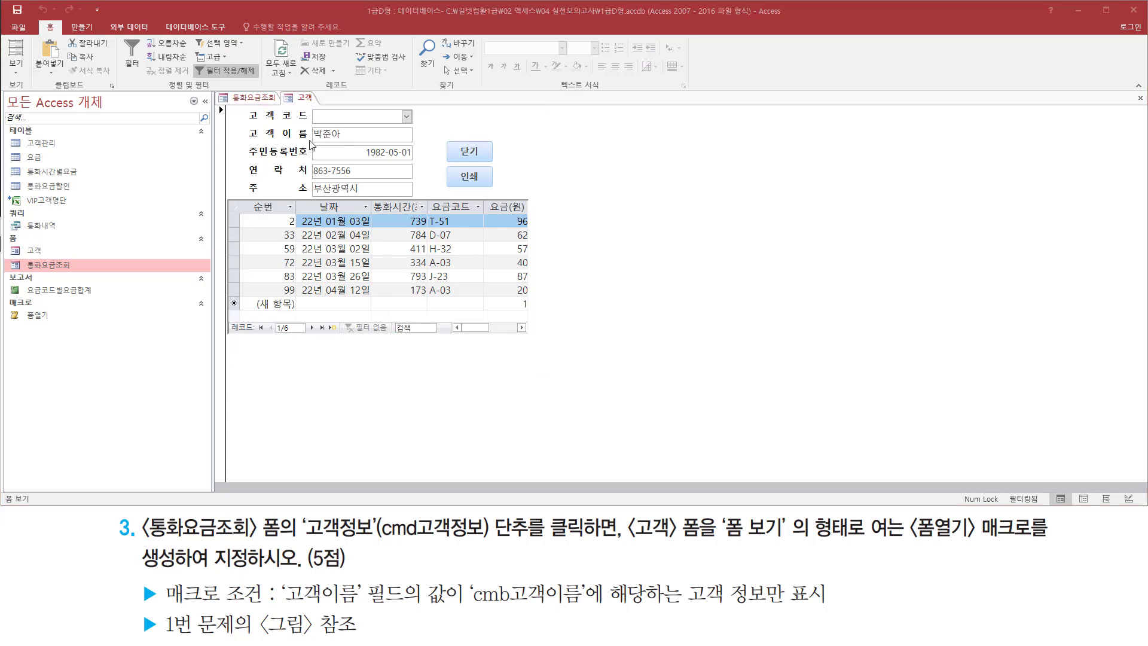
Step: Check the customer's details on the 고객 form and close that form
left_click(339, 135)
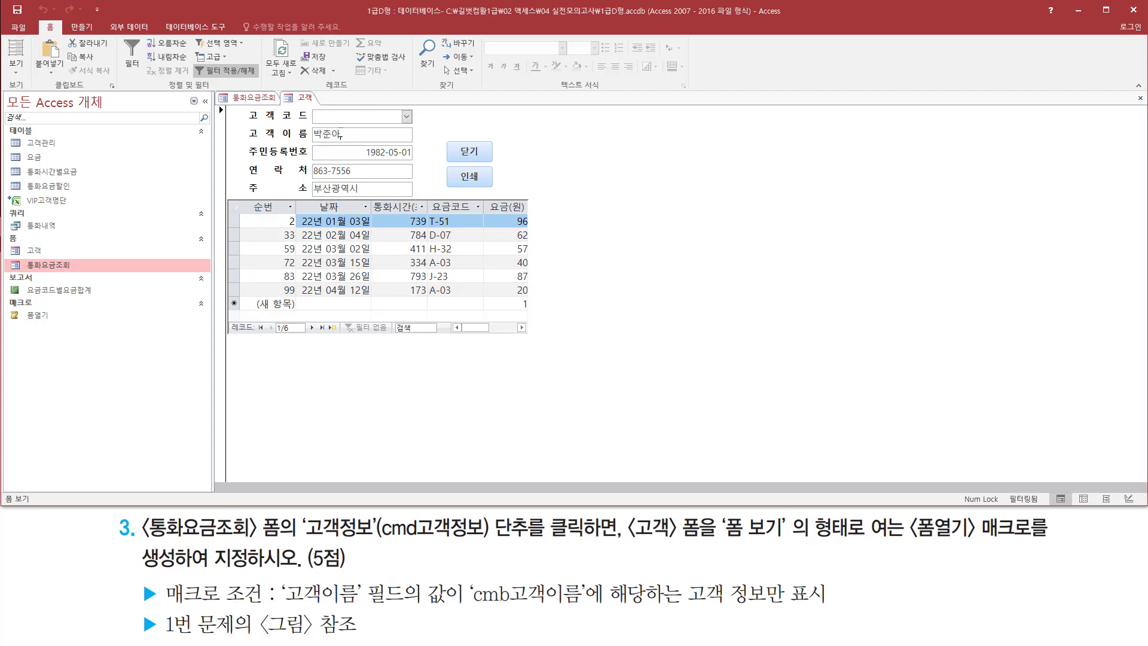
key("ctrl+alt+d")
left_click_drag(309, 106, 420, 199)
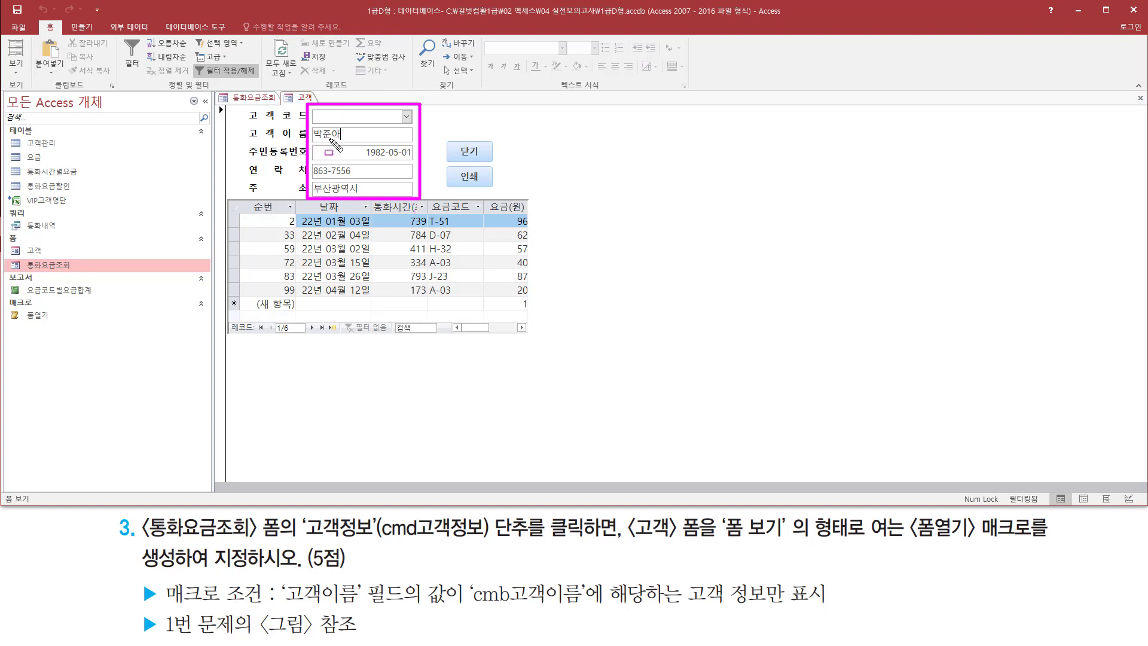
right_click(306, 98)
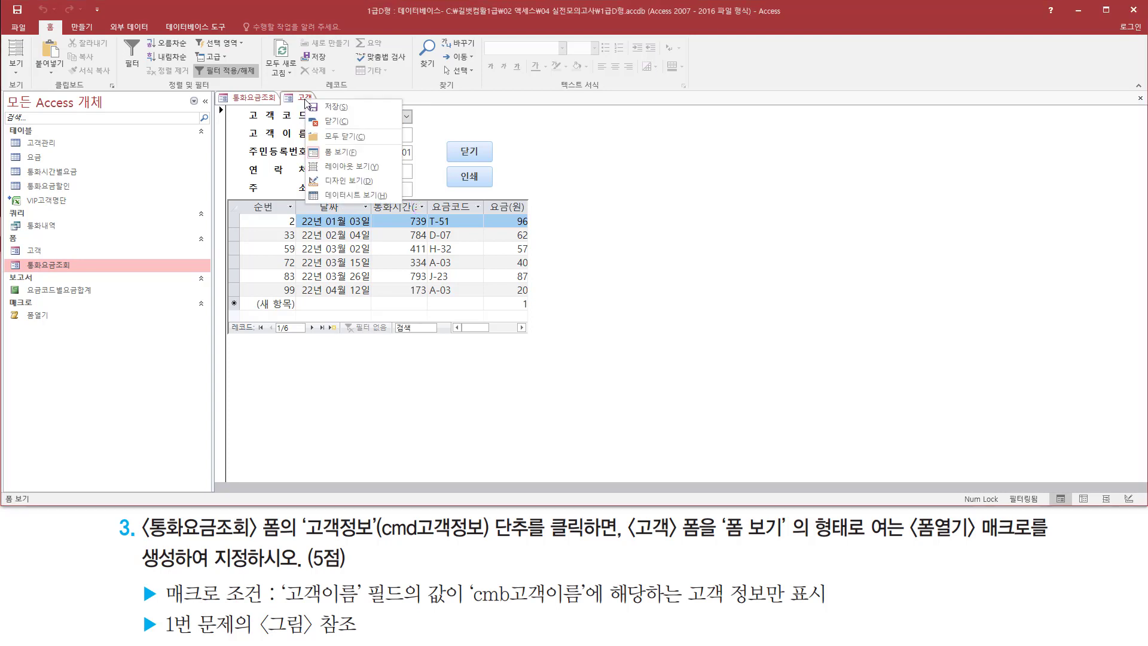
left_click(332, 121)
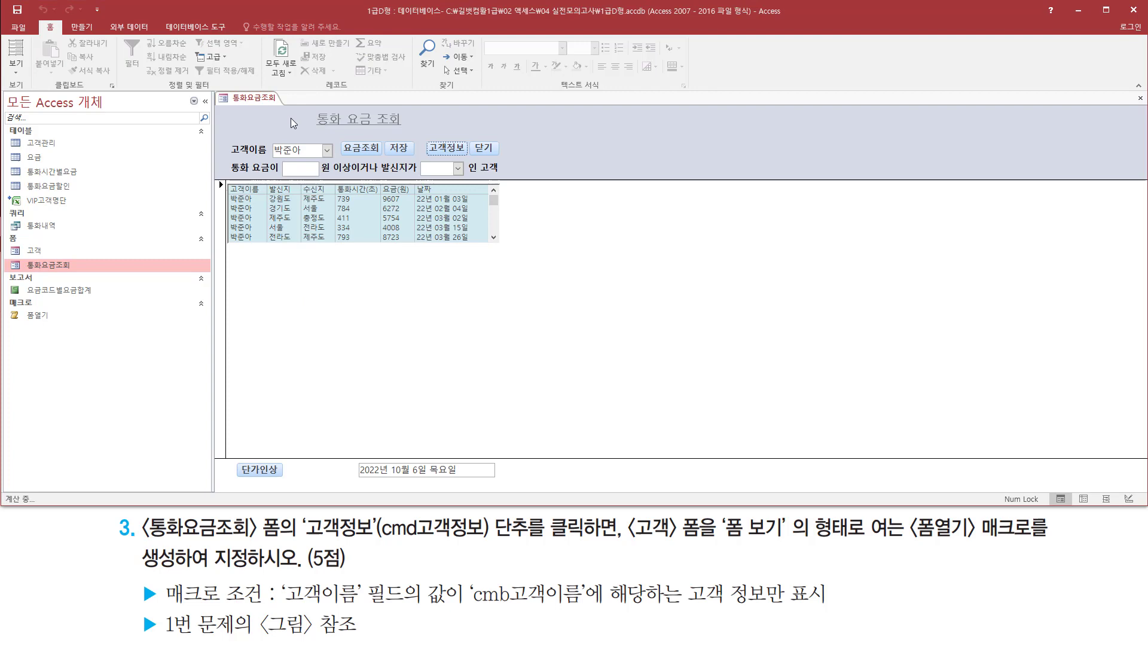
Step: Choose the third customer in the 고객이름 combo box and run the 고객정보 button to open that customer's record
left_click(328, 149)
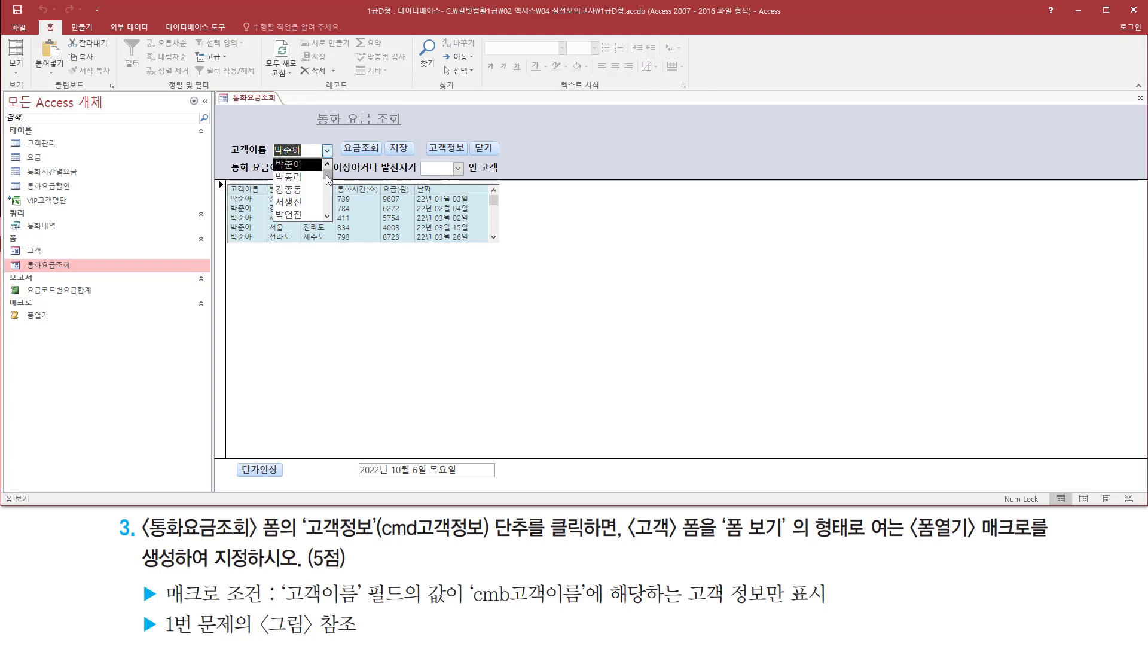
left_click(299, 190)
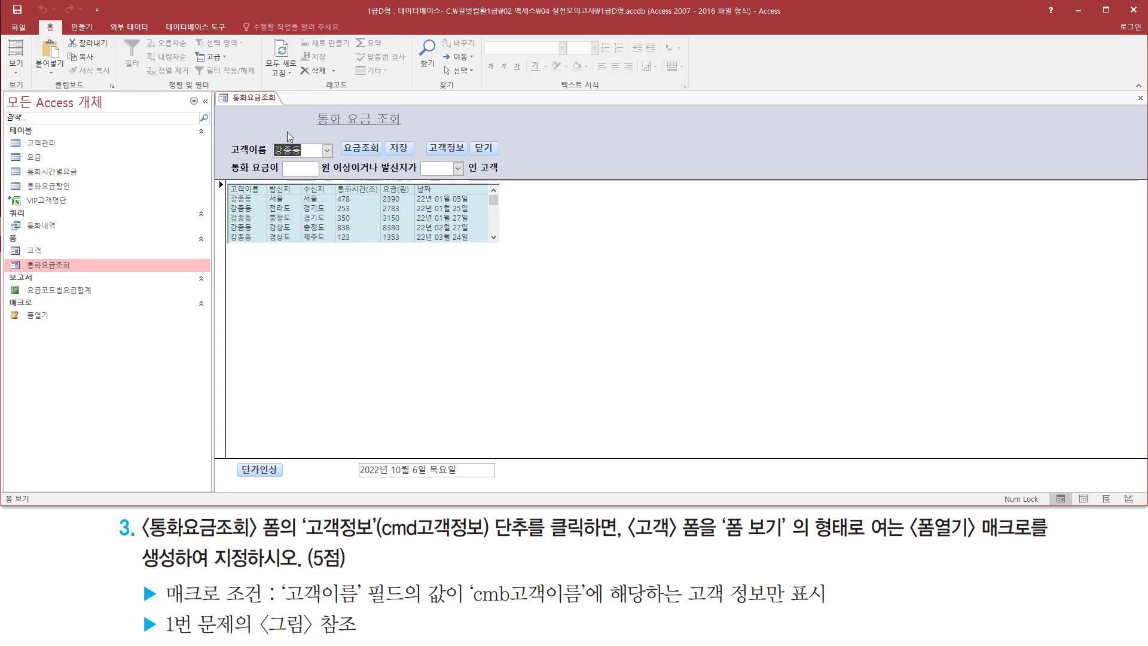
left_click(449, 147)
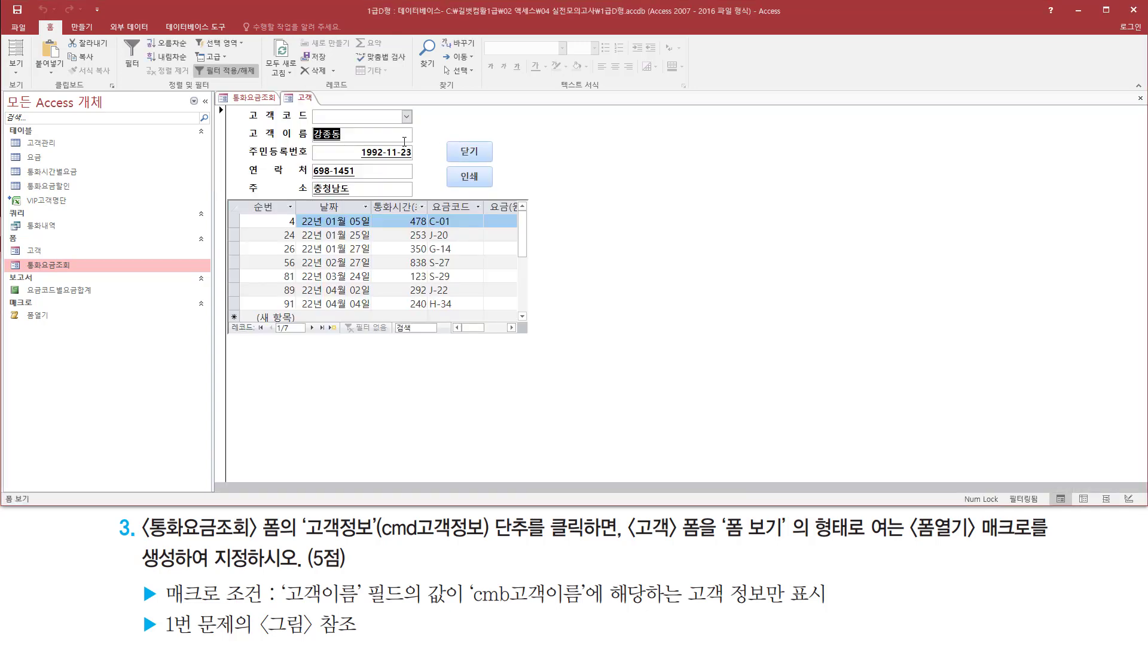
Step: Check the customer code, name, contact and address fields on the 고객 form, and close the form
left_click(395, 137)
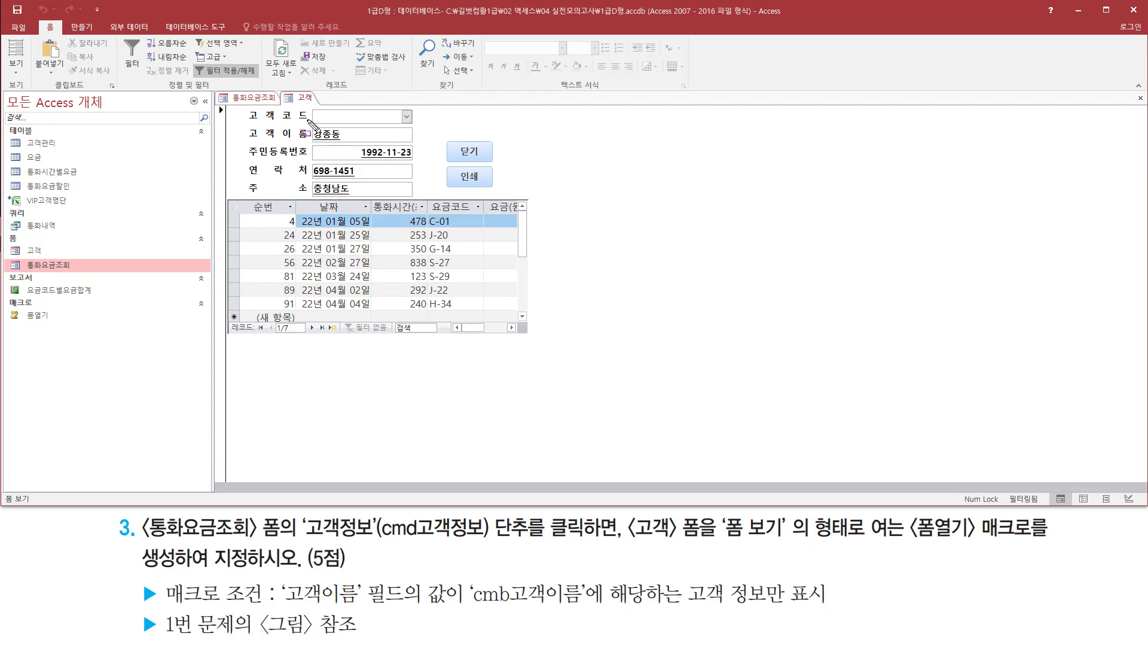
left_click_drag(308, 106, 419, 199)
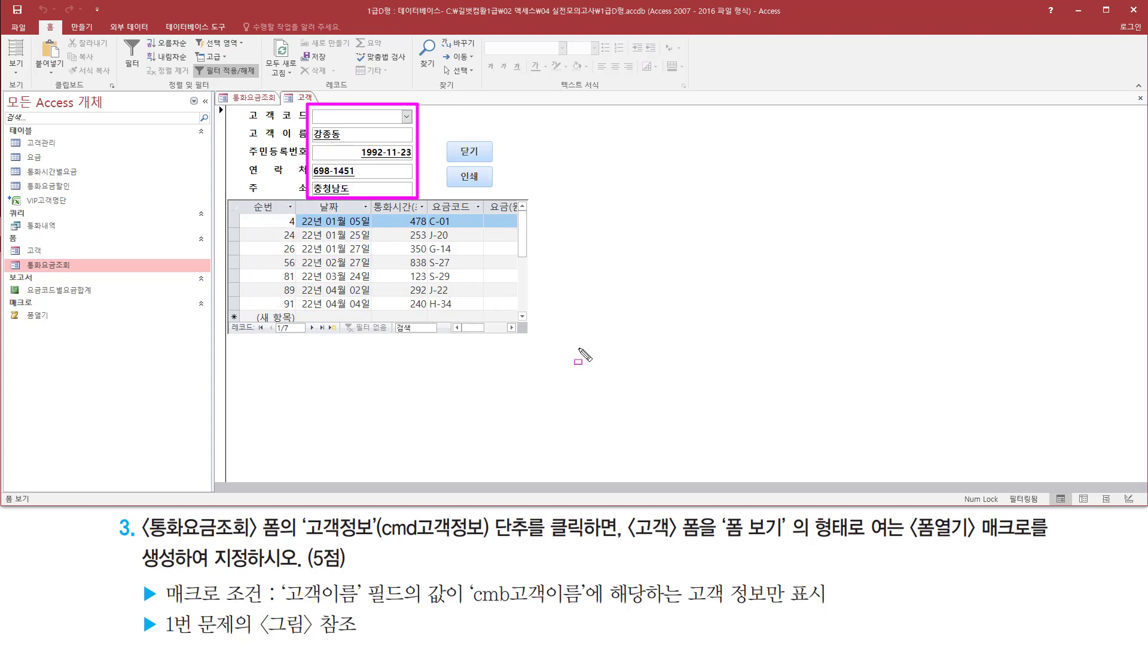
key("Escape")
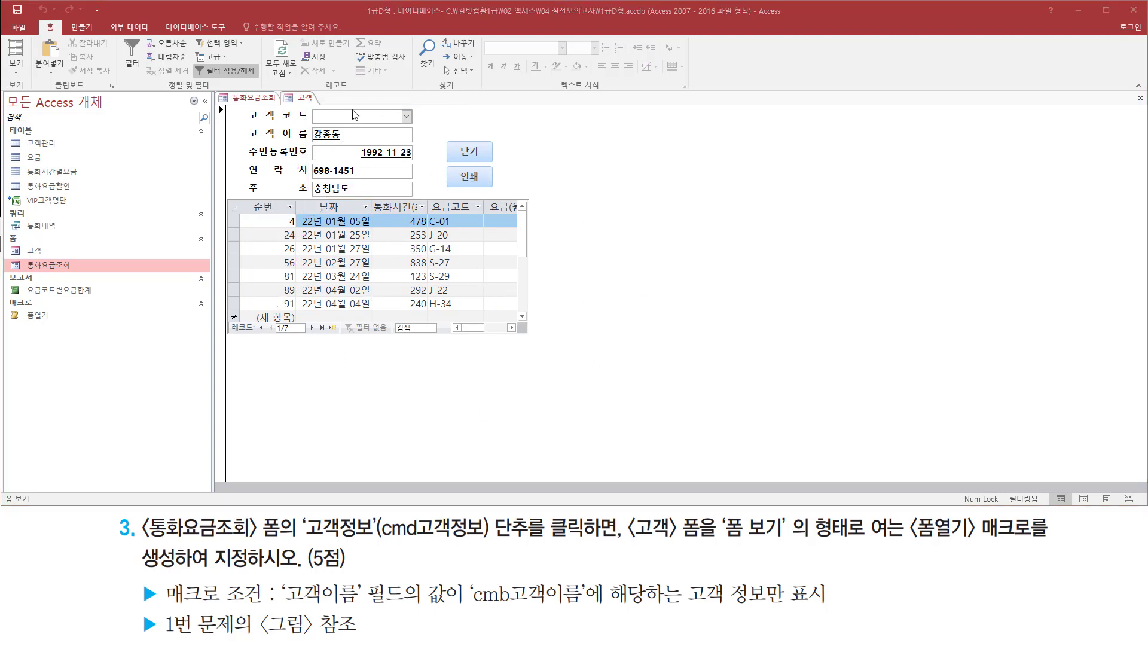
right_click(304, 103)
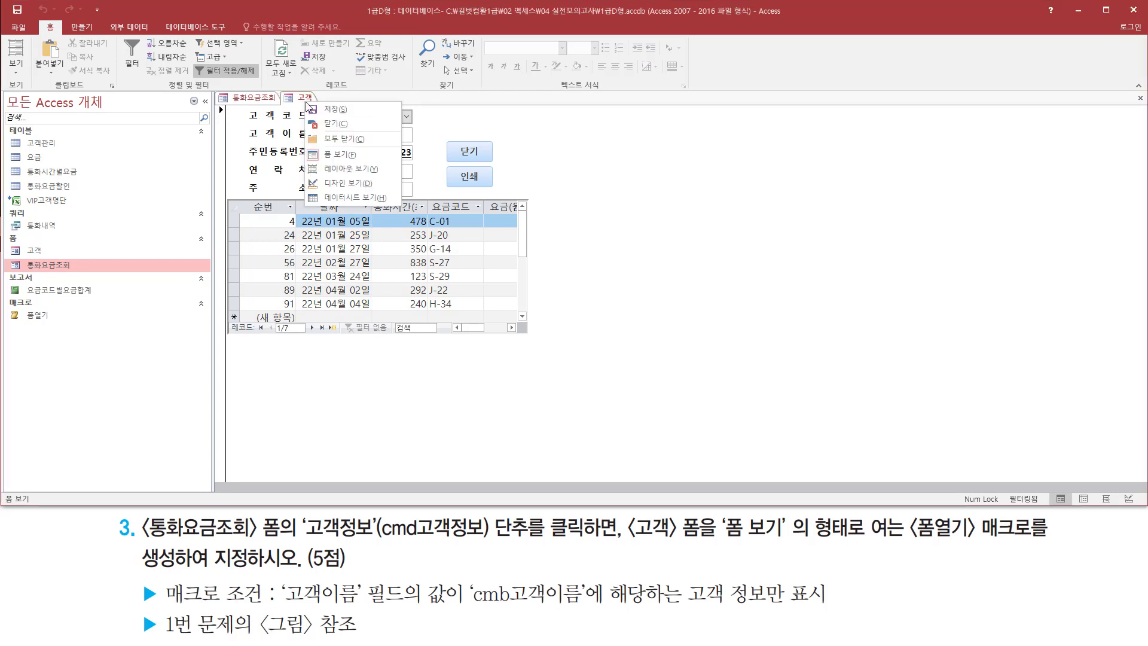
left_click(334, 125)
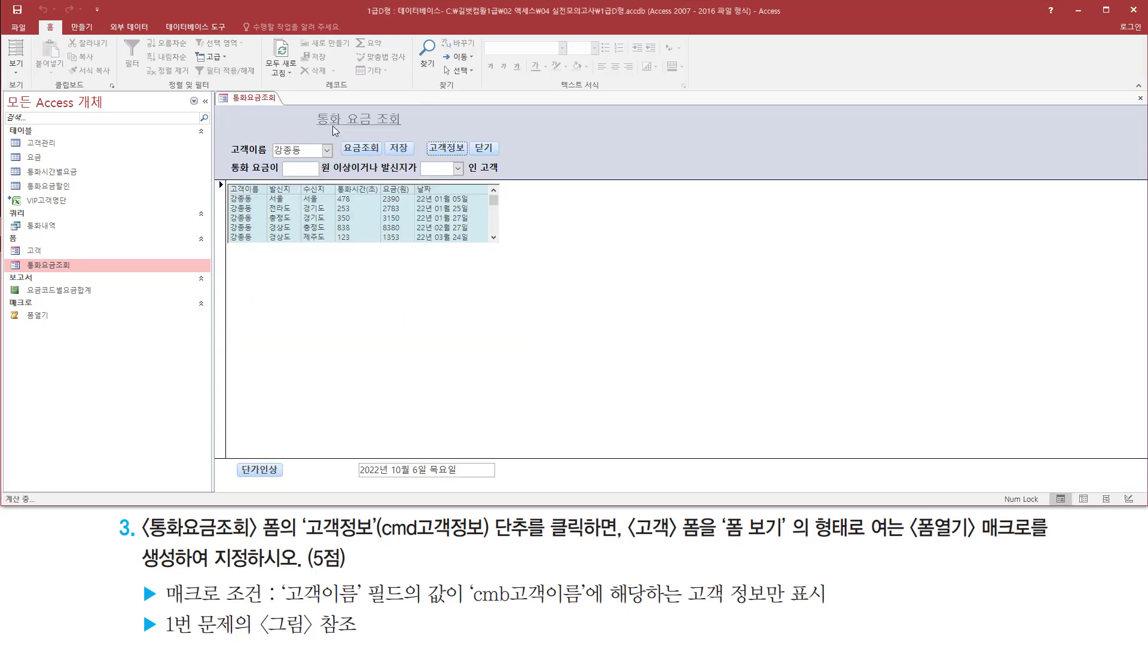
Step: Close the 통화요금조회 form and save its design changes
right_click(265, 100)
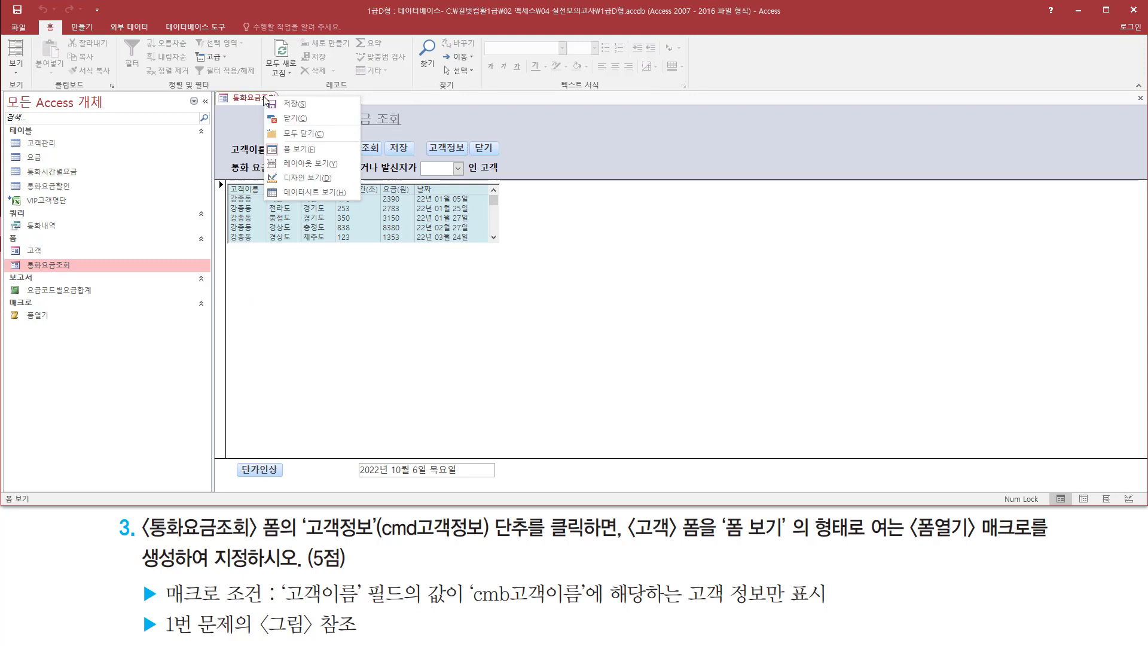
left_click(290, 122)
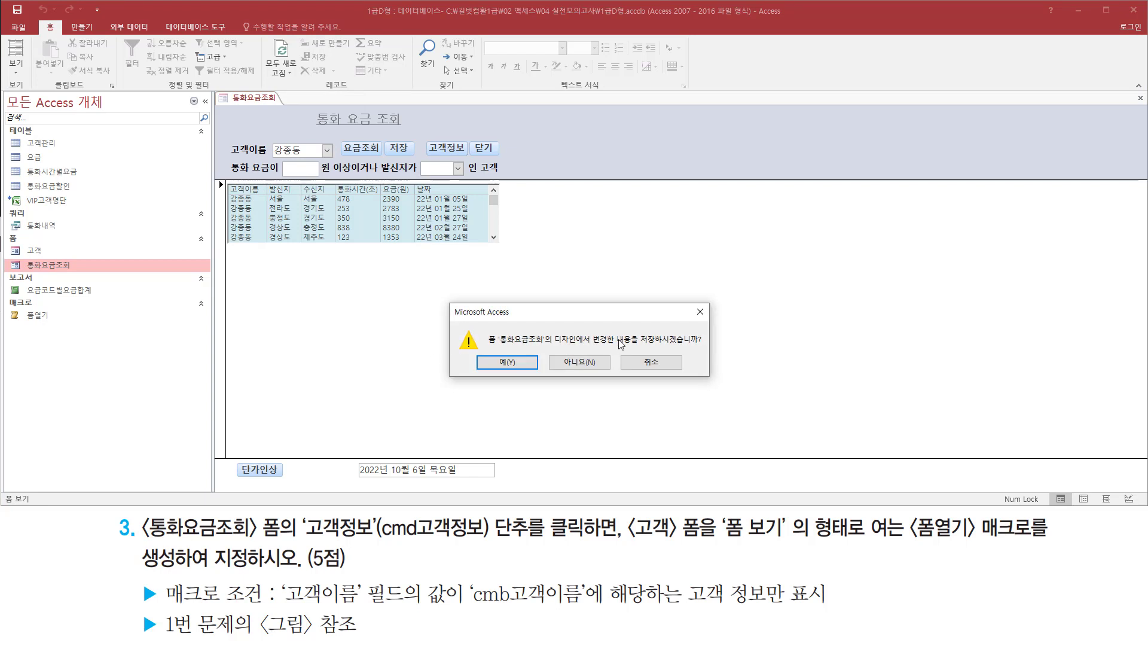
left_click(493, 361)
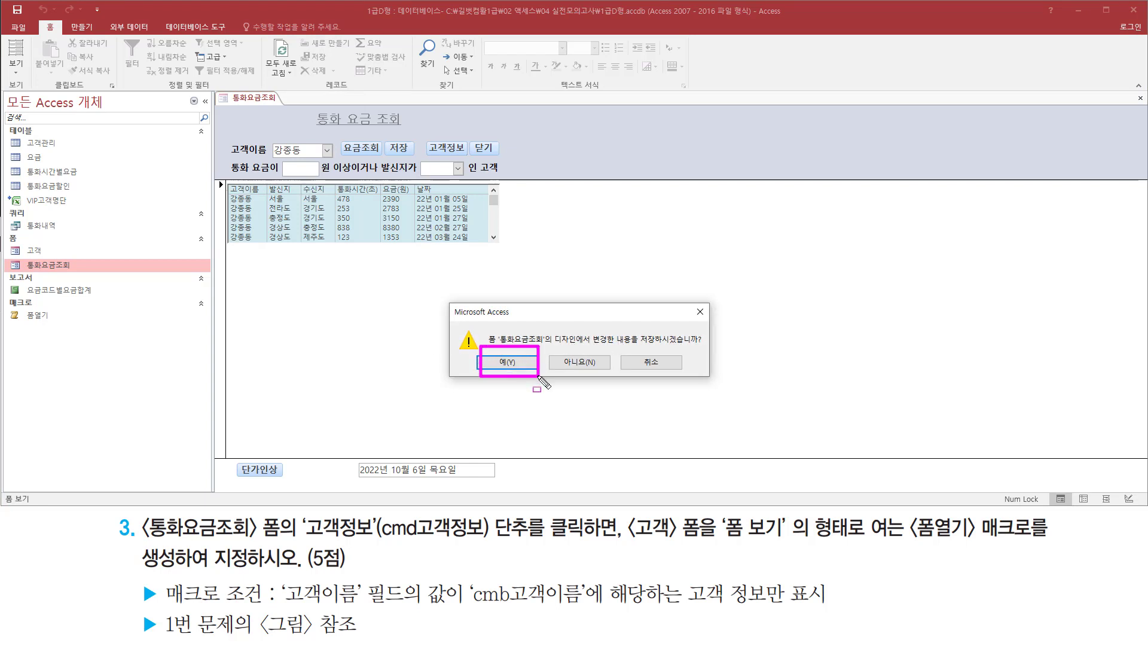